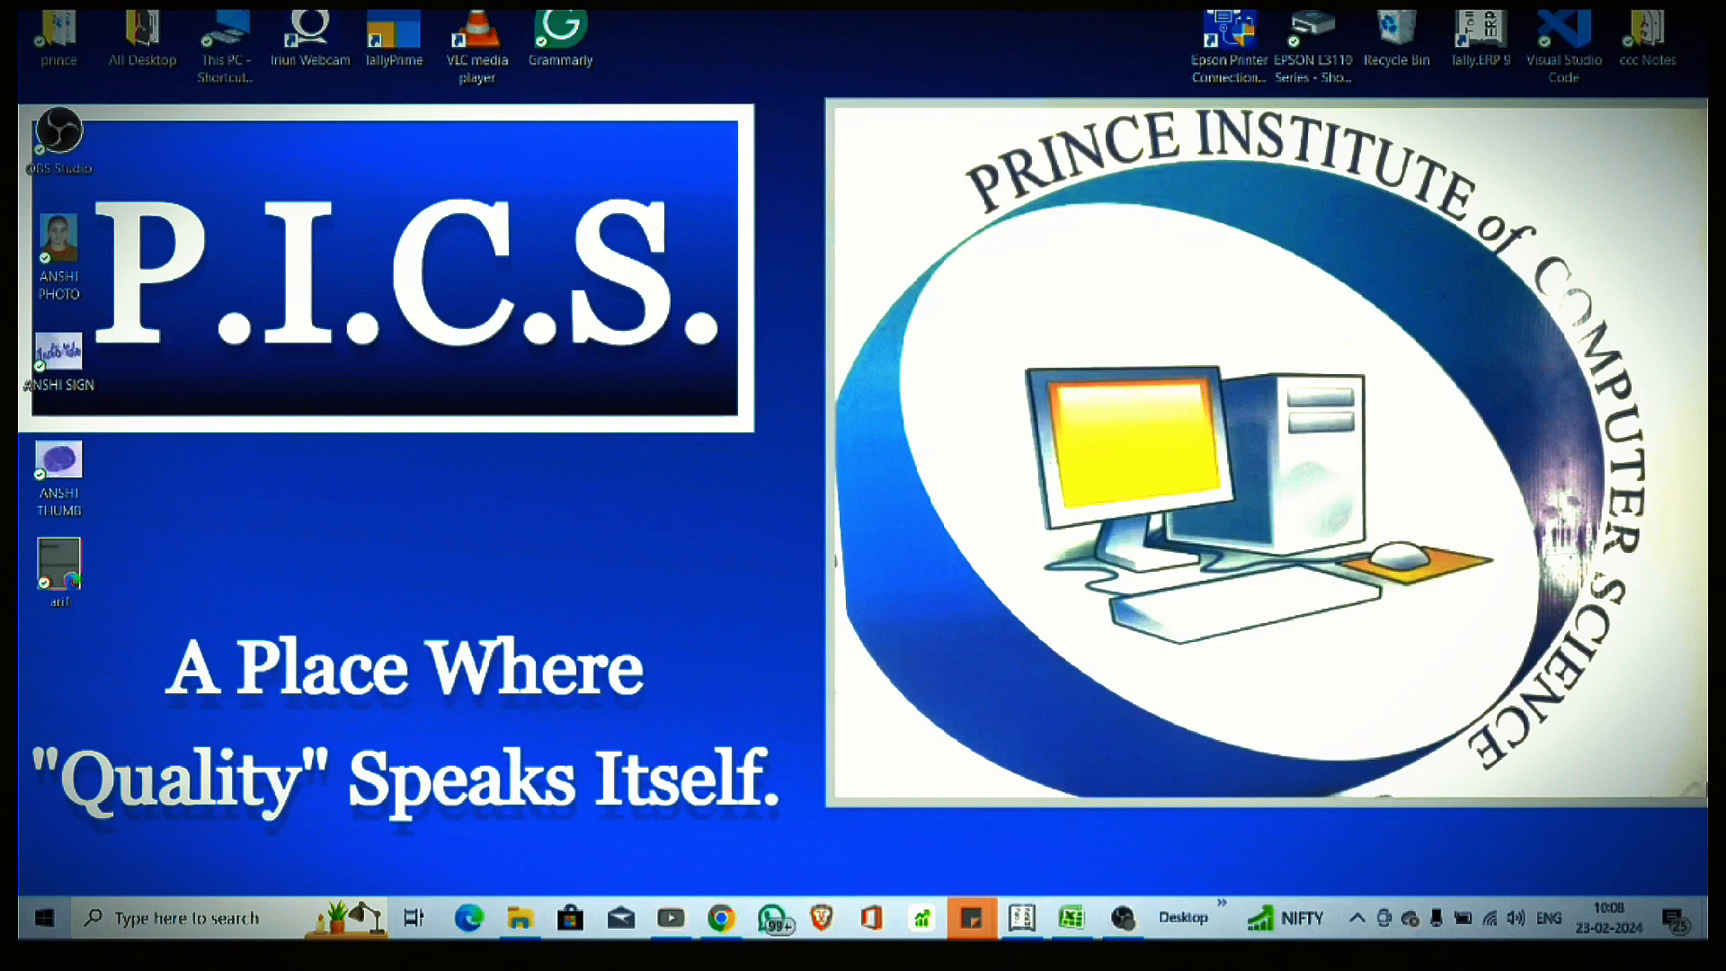
Step: Switch to Tally.ERP 9 and enable separate actual and billed quantity columns in the company's inventory features
{"action": "left_click", "coordinate": [1022, 918]}
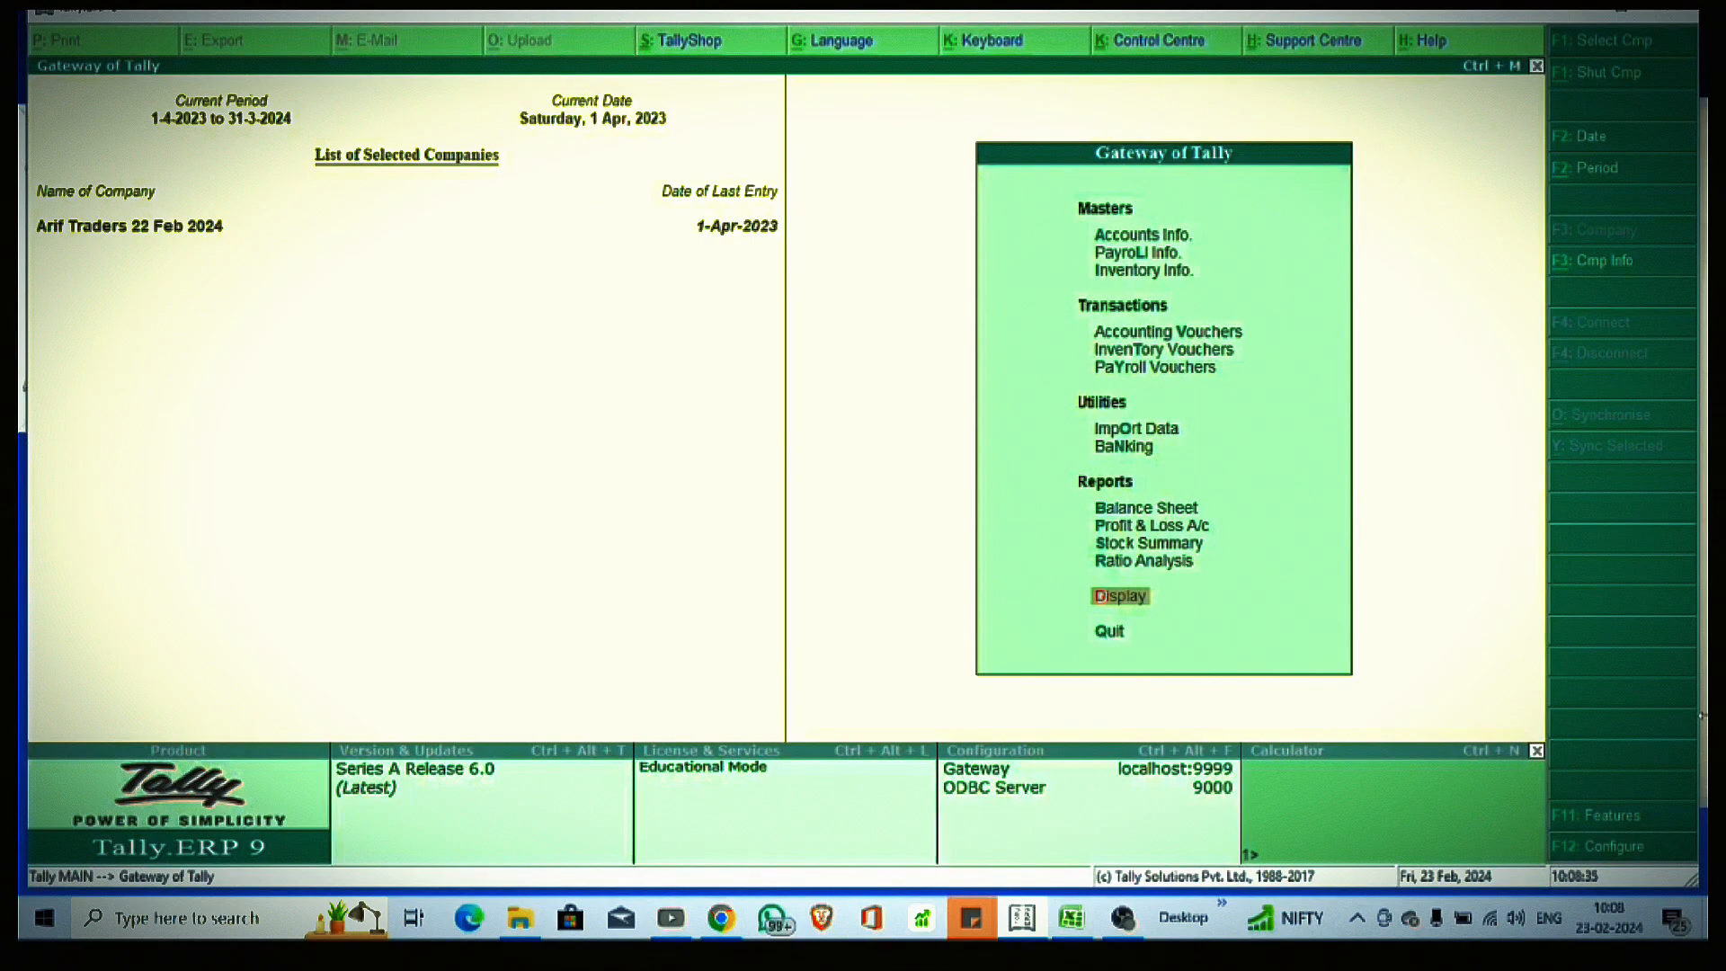
{"action": "key", "text": "F11"}
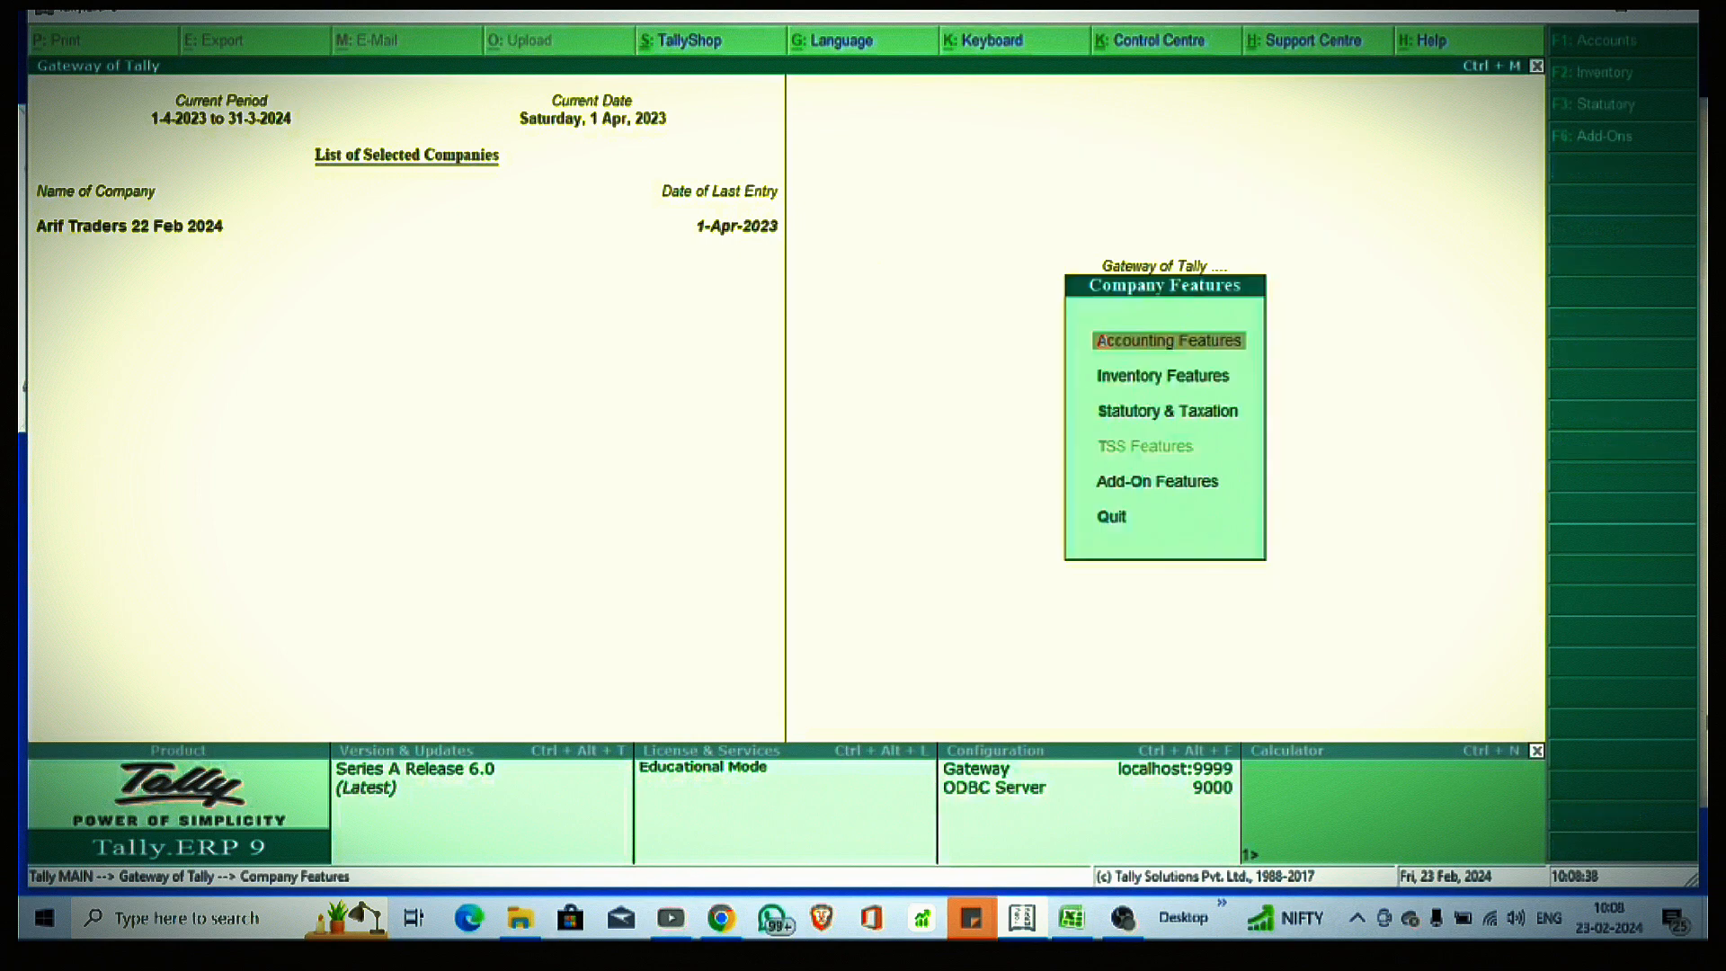
{"action": "key", "text": "F2"}
{"action": "key", "text": "Return"}
{"action": "key", "text": "Return"}
{"action": "key", "text": "Return"}
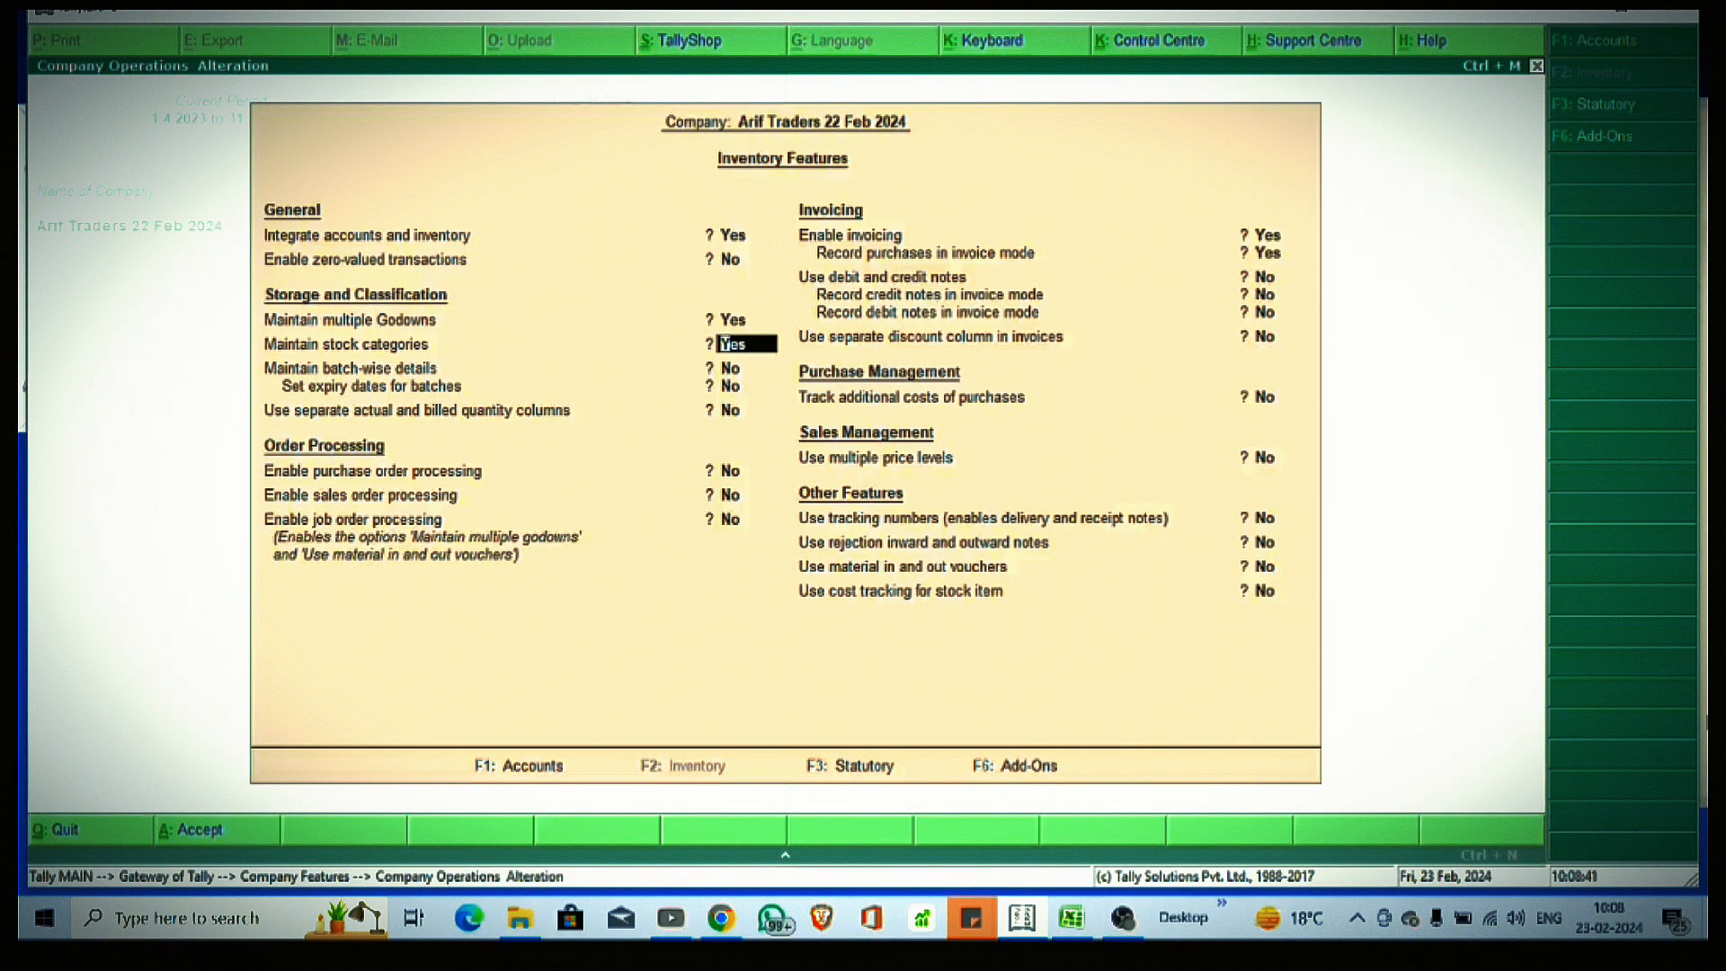
{"action": "key", "text": "Up"}
{"action": "key", "text": "Down"}
{"action": "key", "text": "Return"}
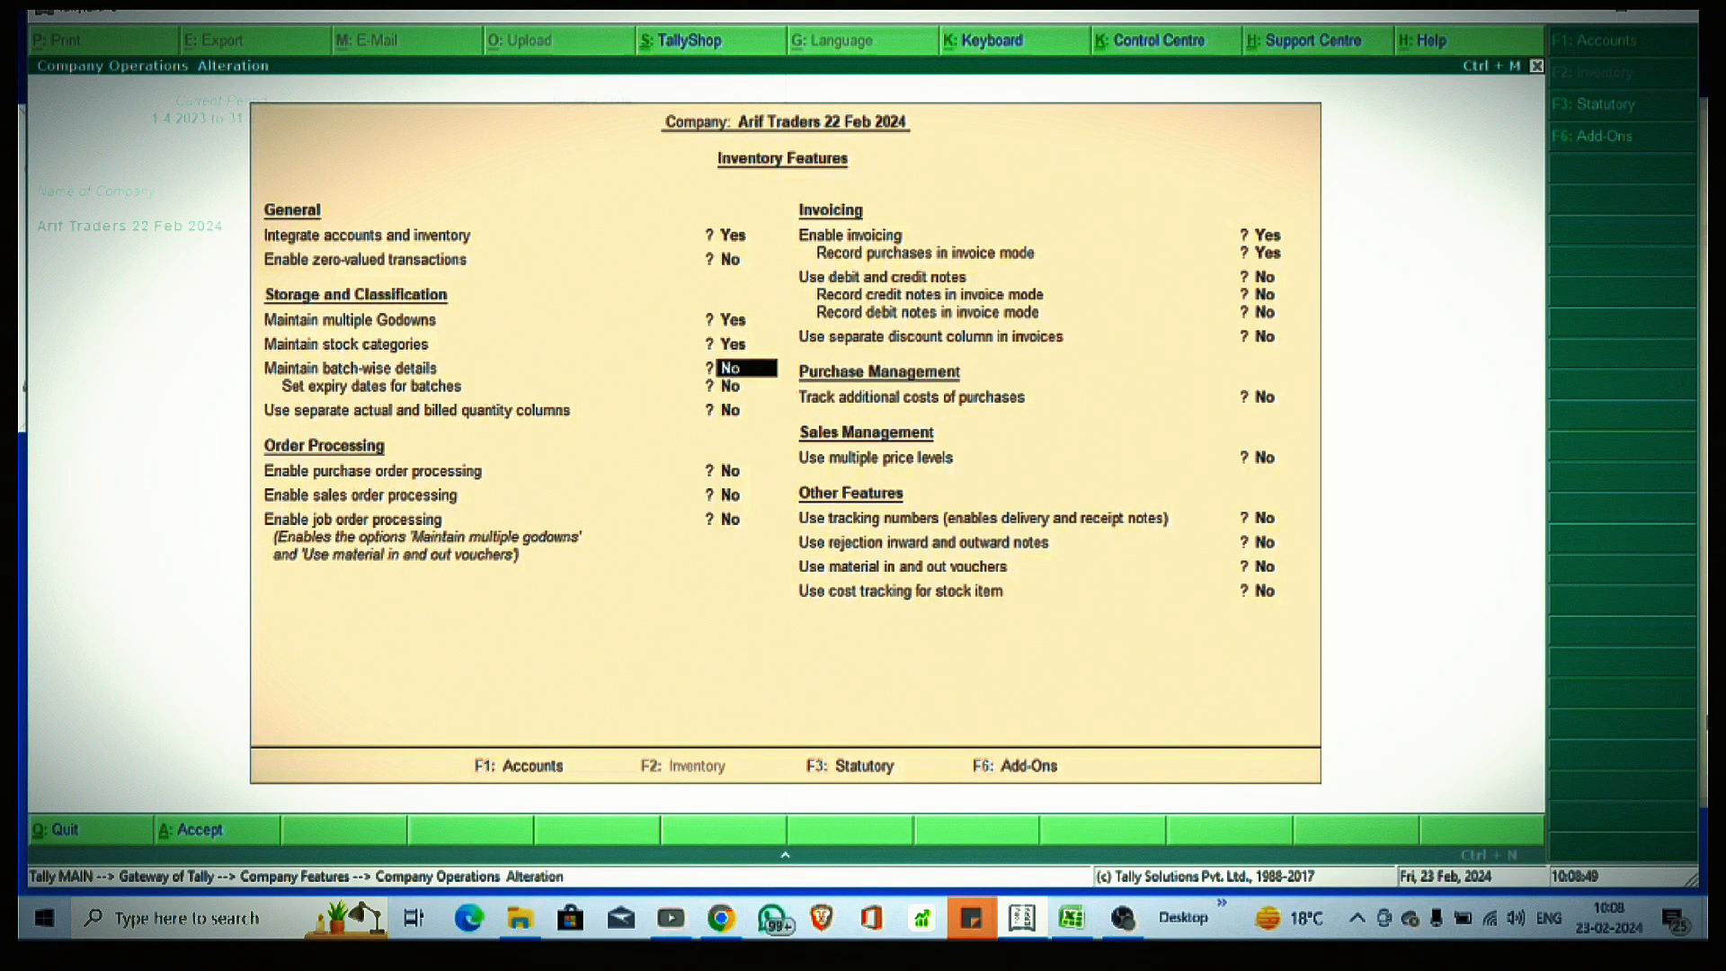
{"action": "key", "text": "Return"}
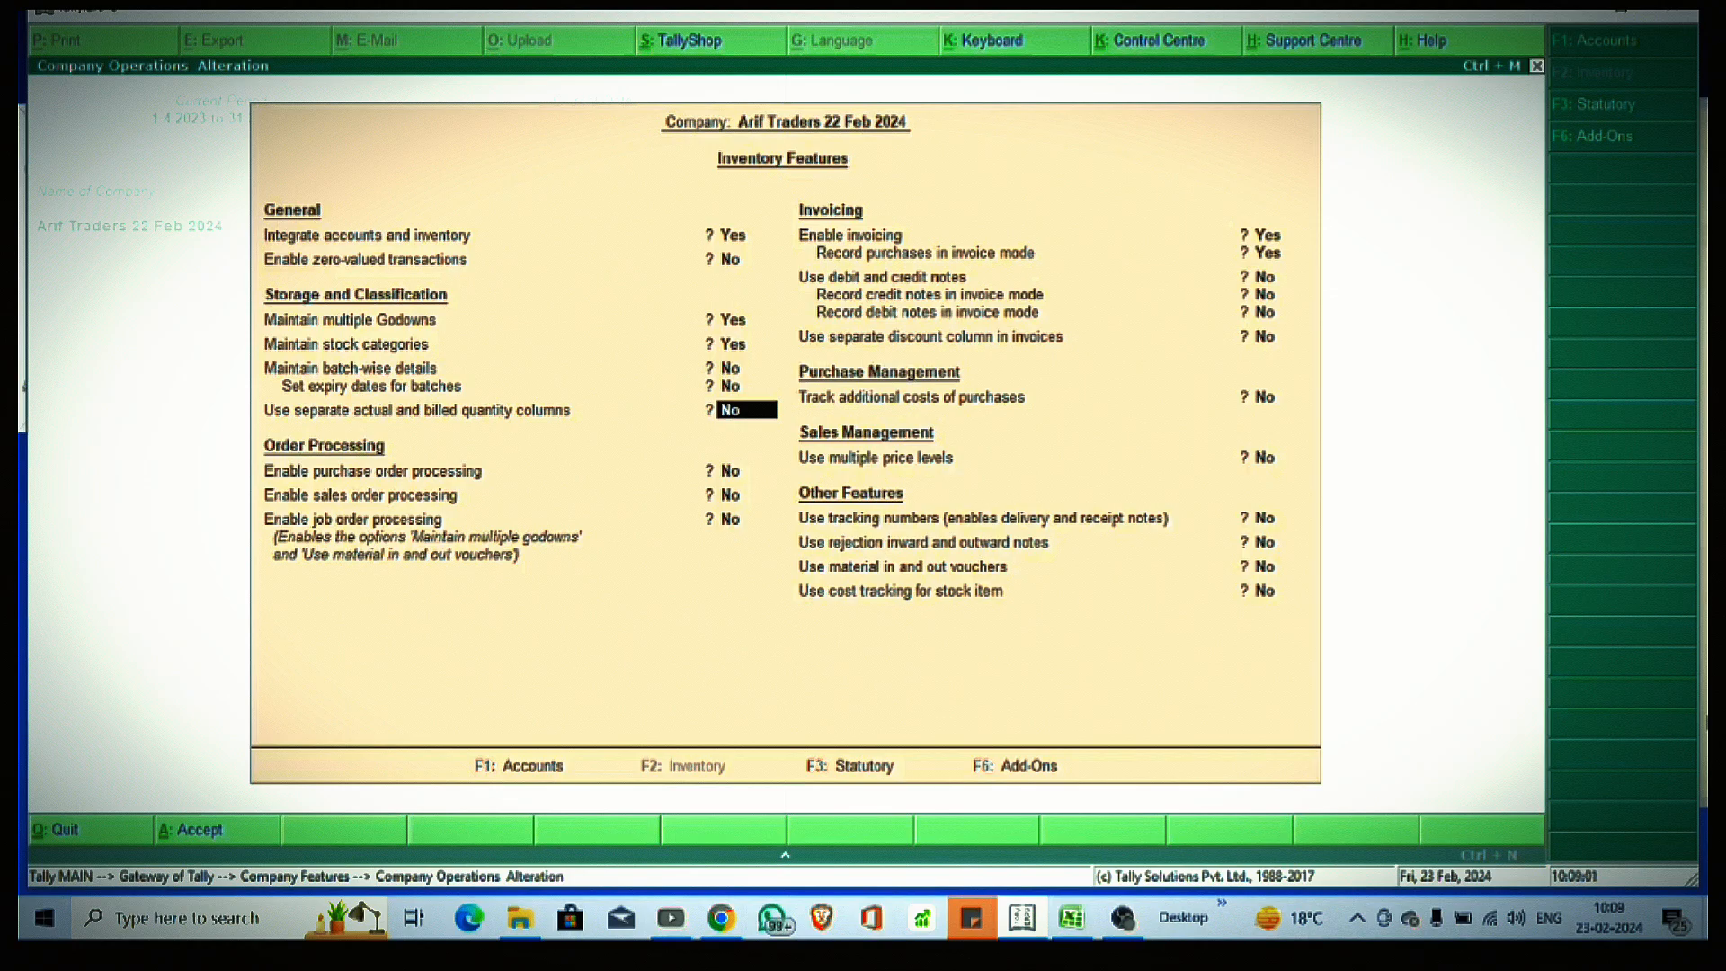
{"action": "type", "text": "y"}
{"action": "key", "text": "Return"}
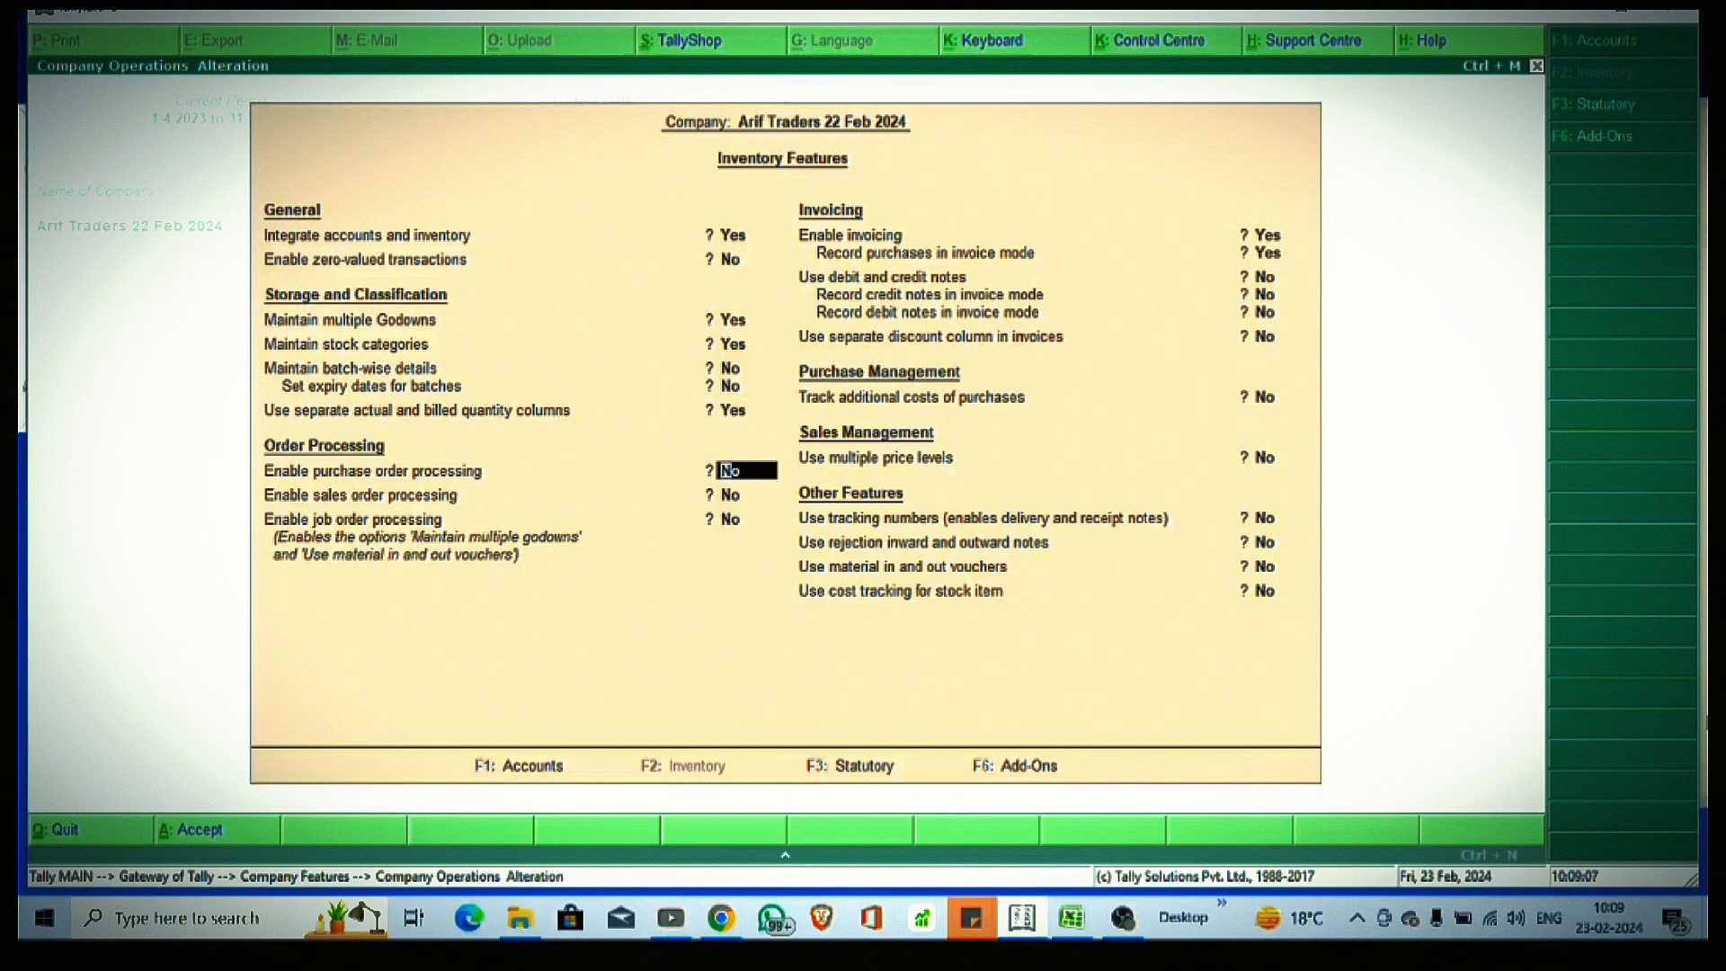
Step: Enable tracking of additional costs of purchases in the inventory features and save the company features
{"action": "key", "text": "Return"}
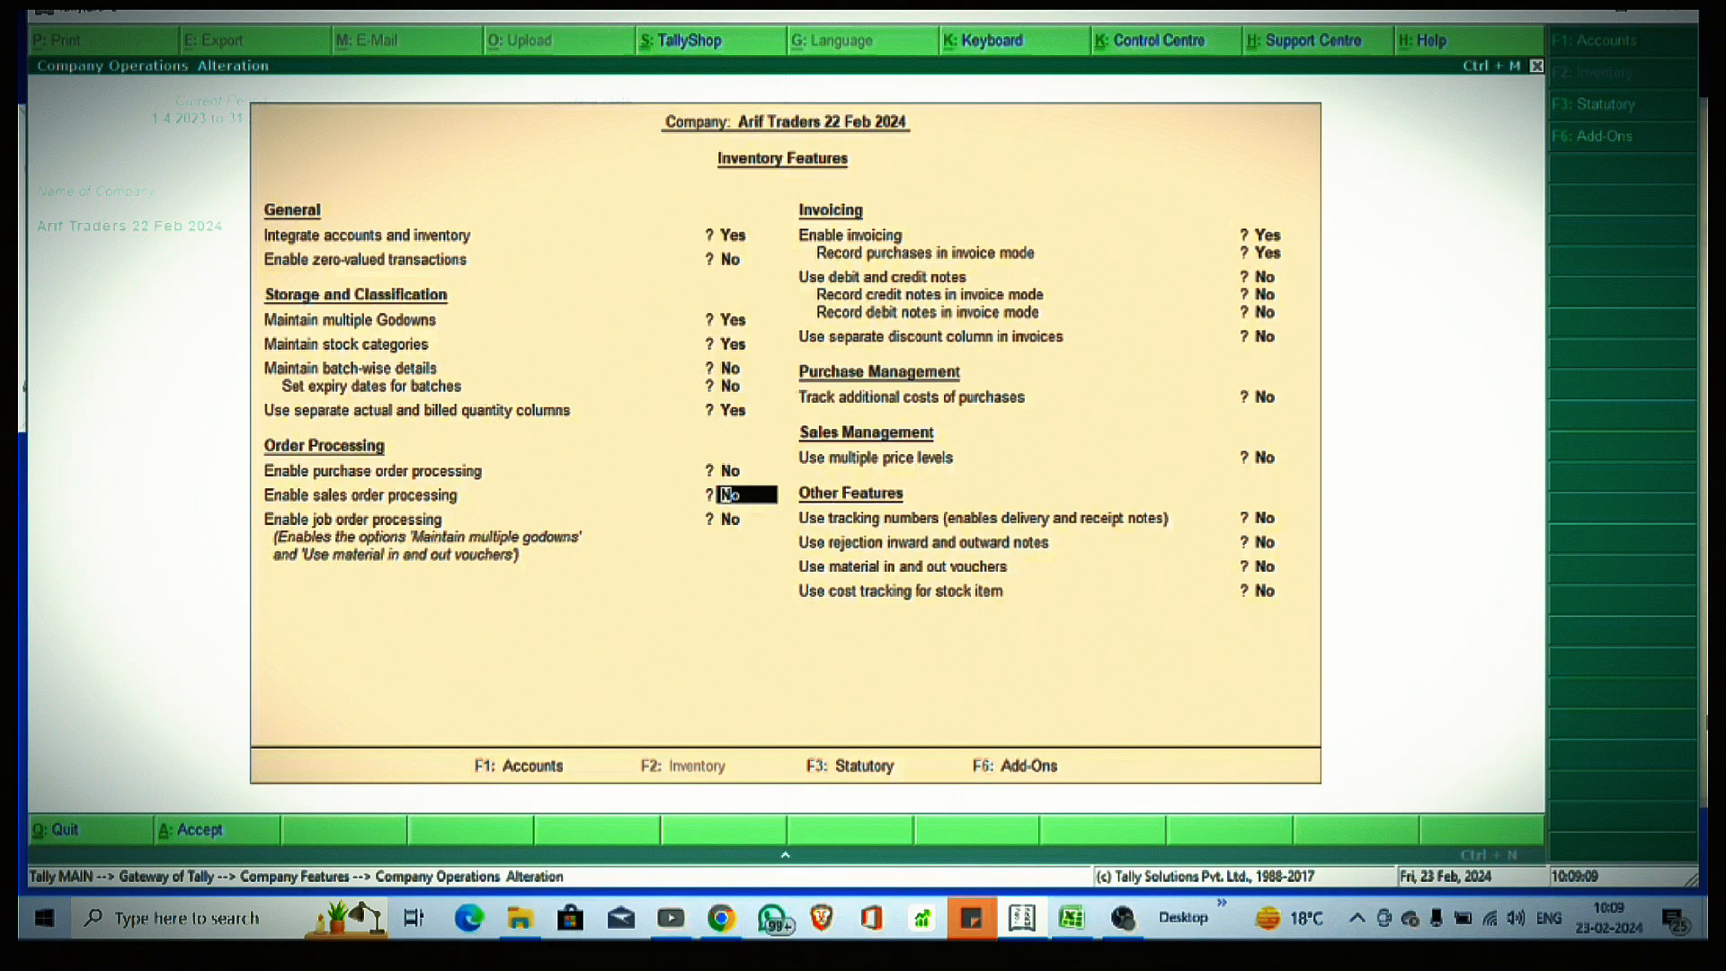
{"action": "key", "text": "Return"}
{"action": "key", "text": "Return"}
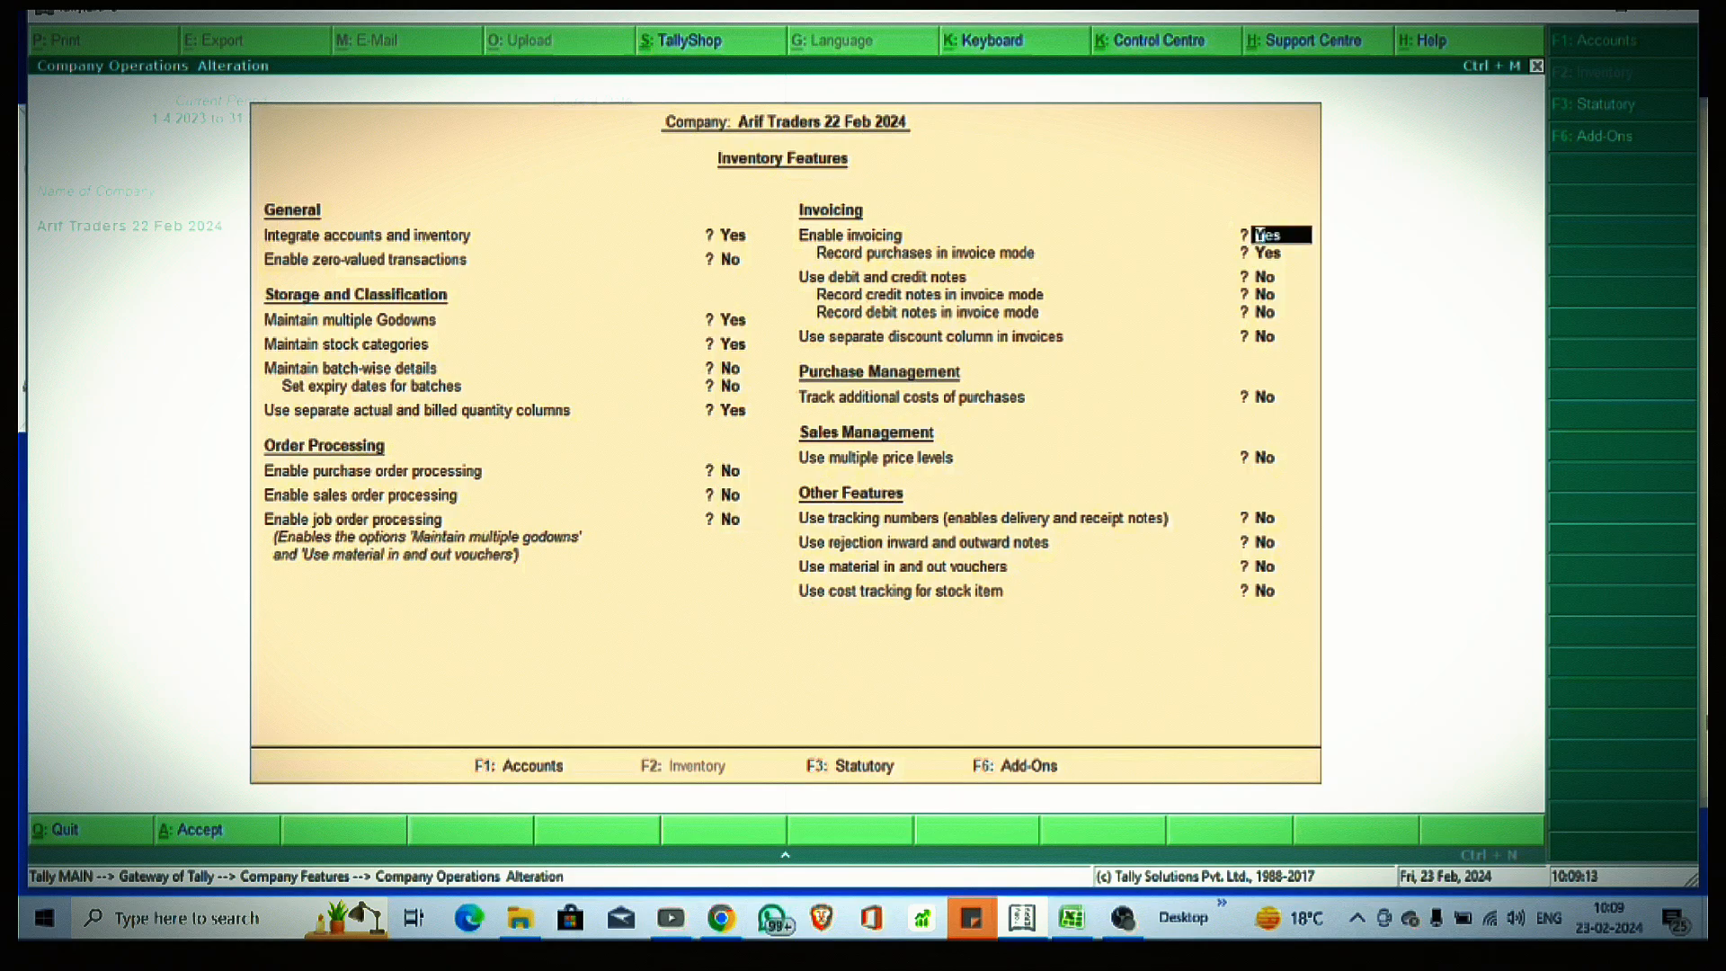
{"action": "key", "text": "Return"}
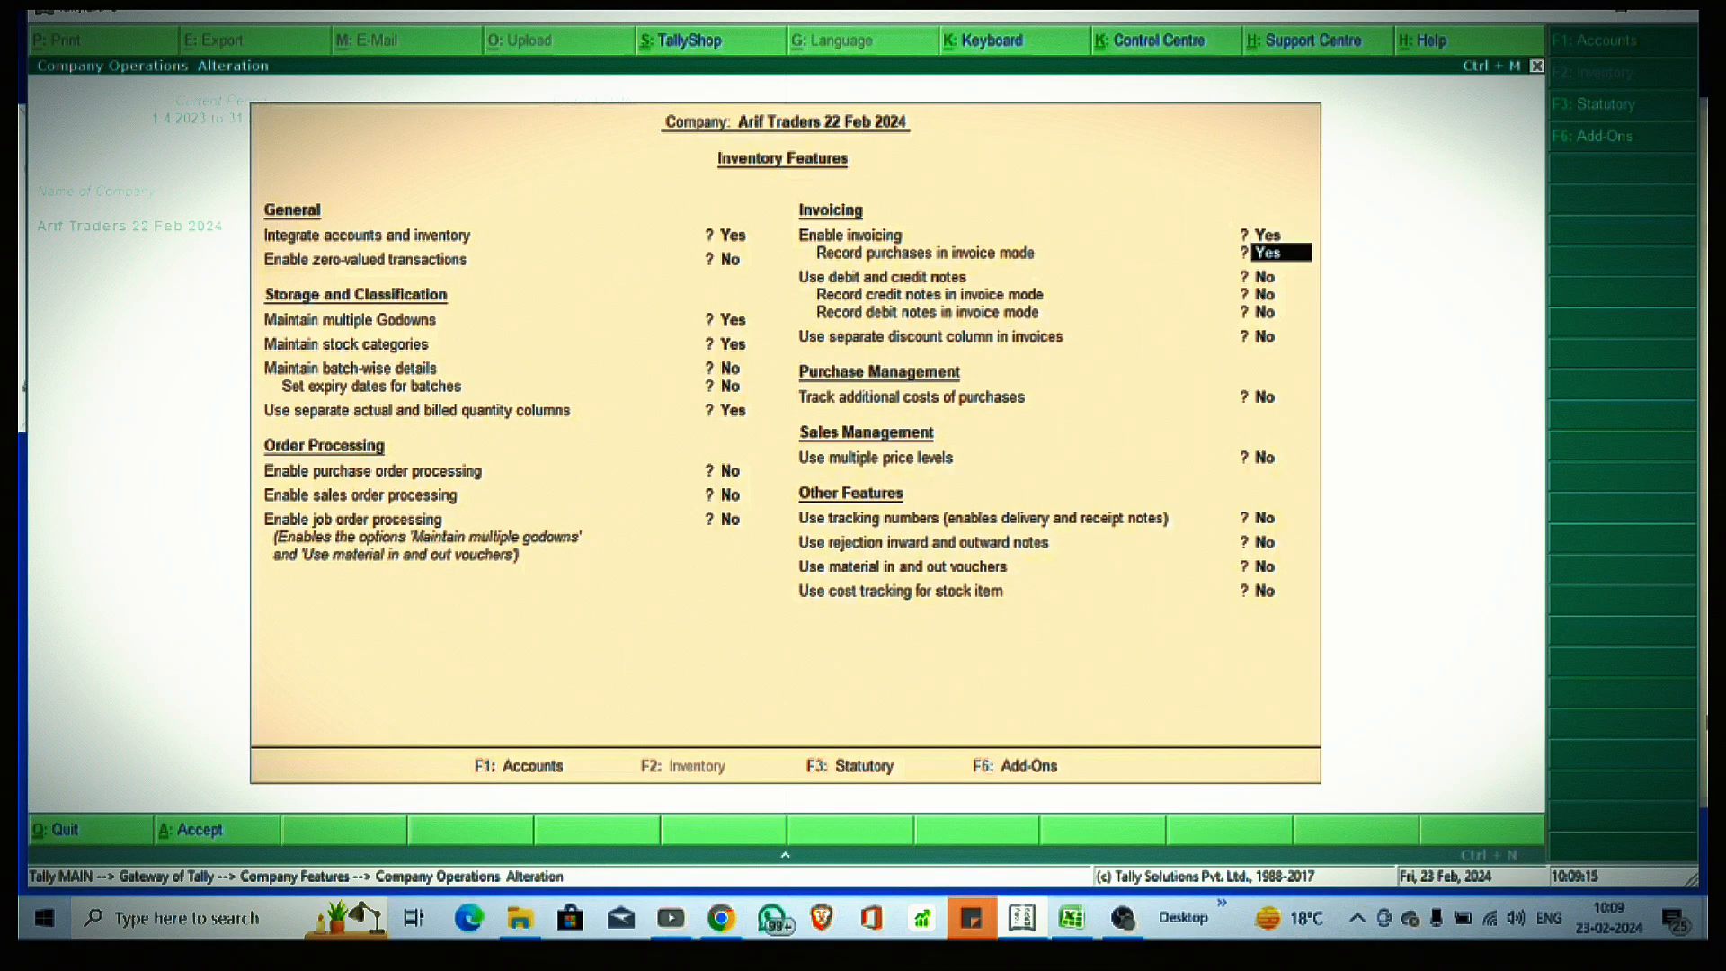
{"action": "key", "text": "Return"}
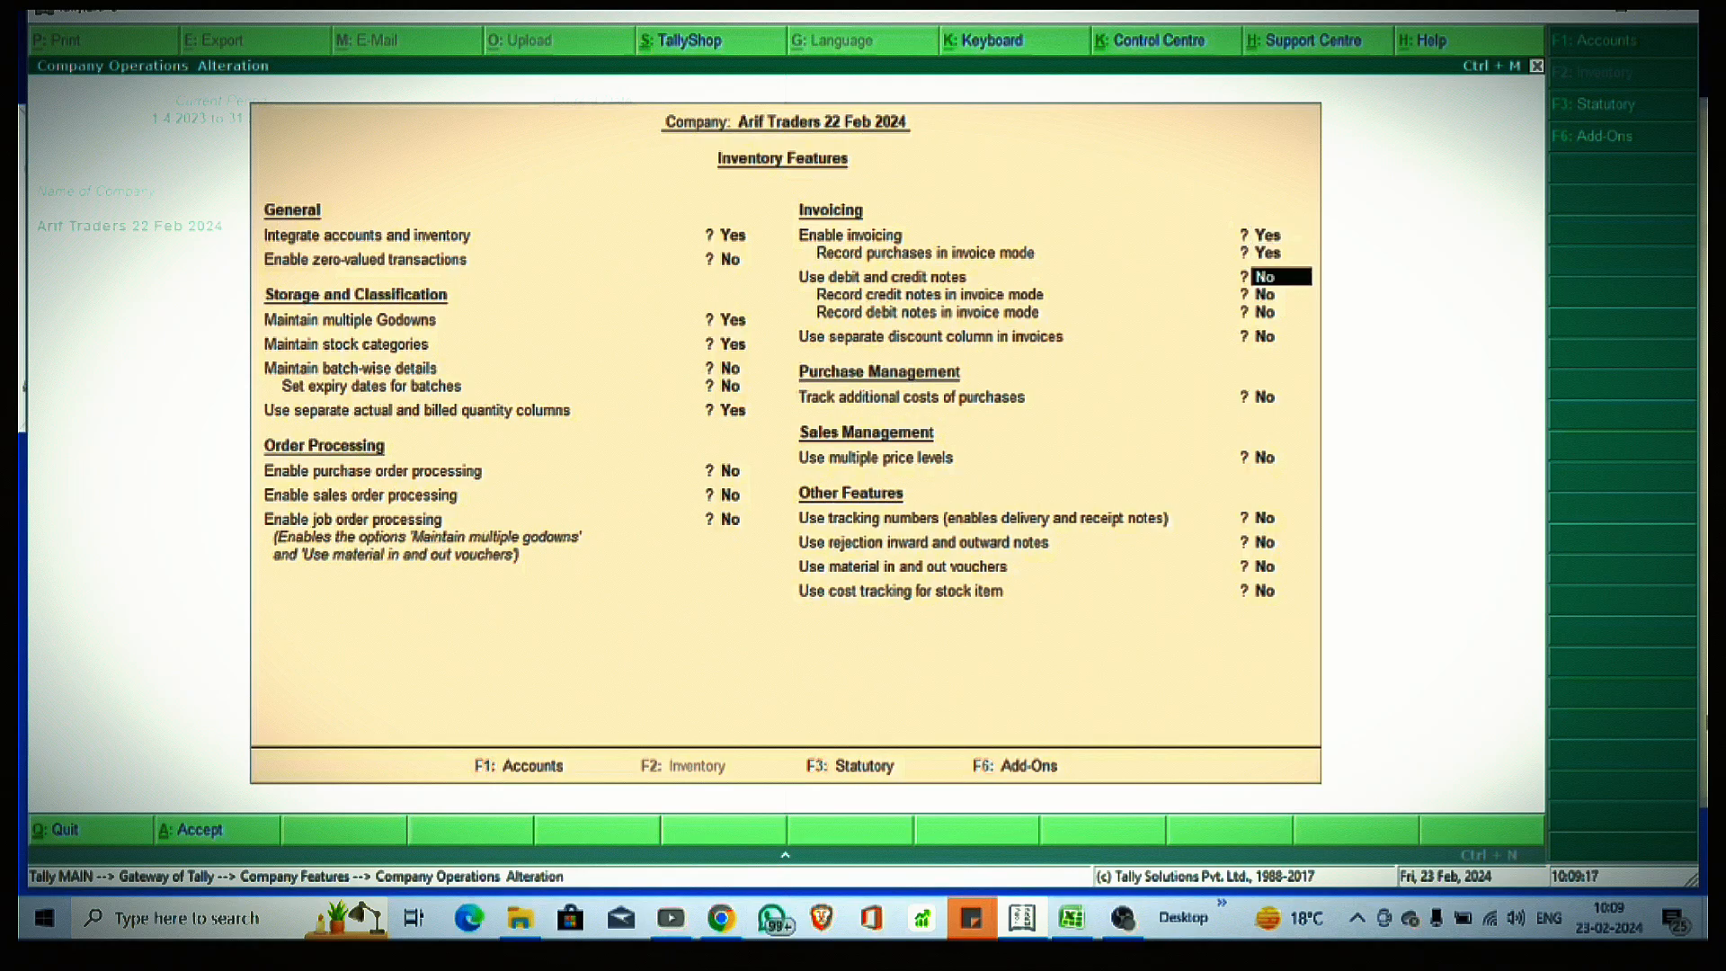
{"action": "key", "text": "Return"}
{"action": "key", "text": "Return"}
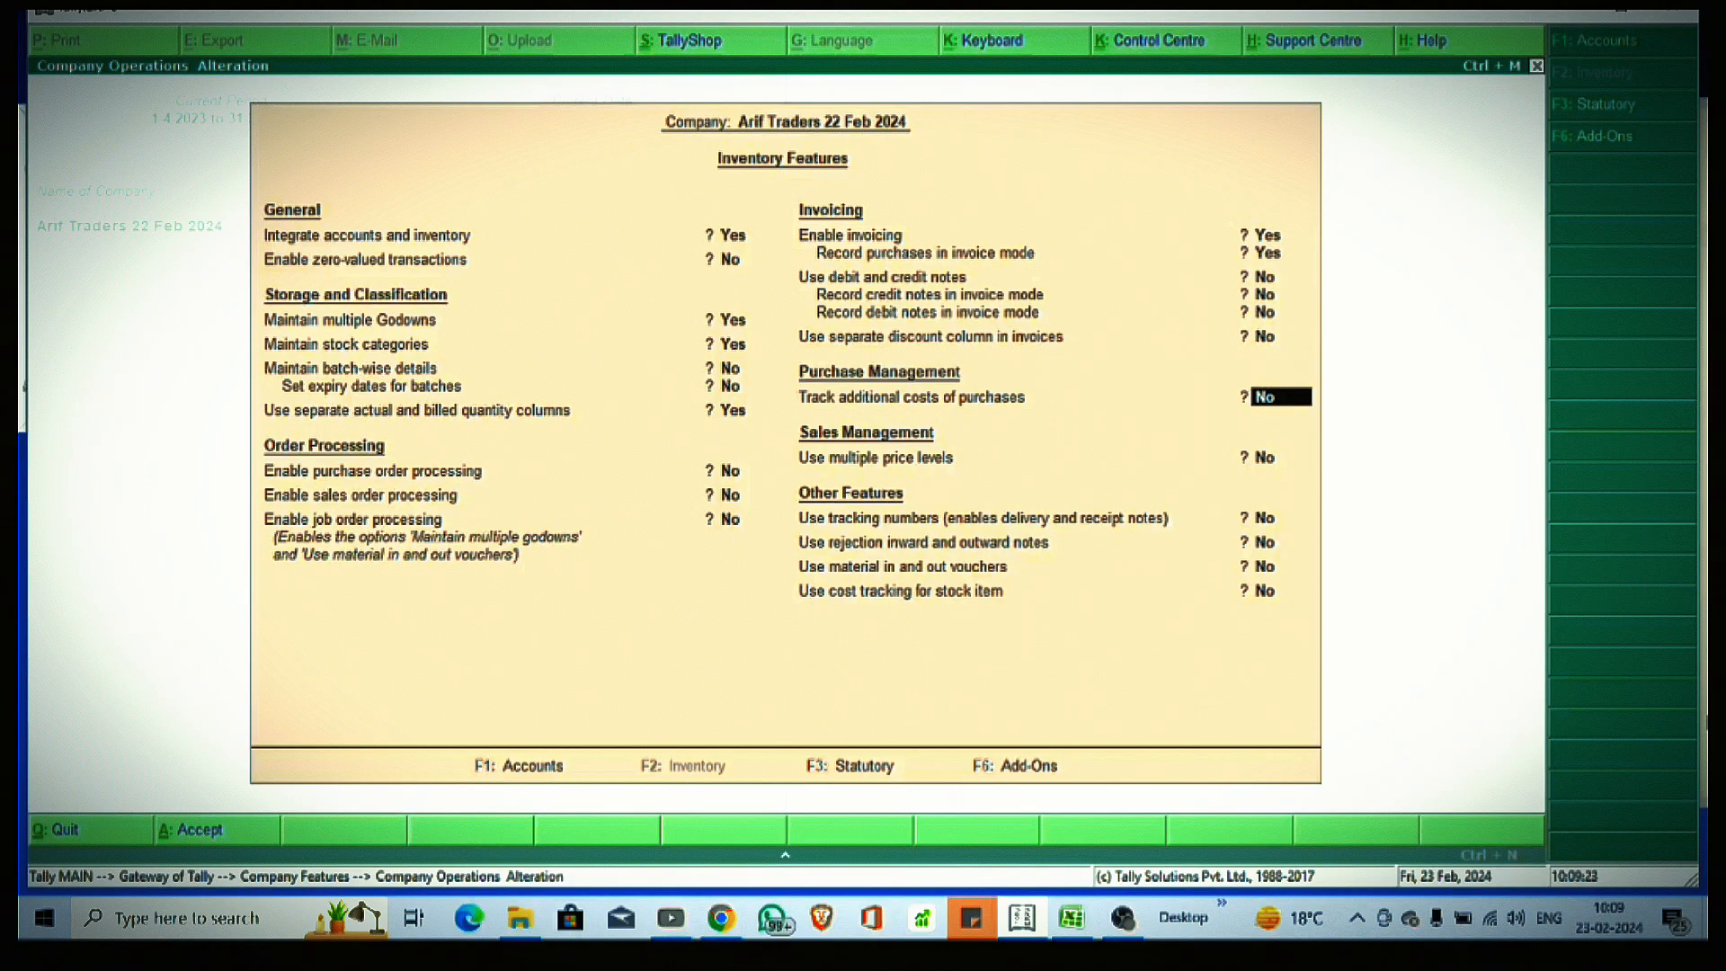
{"action": "type", "text": "y"}
{"action": "key", "text": "Return"}
{"action": "key", "text": "ctrl+a"}
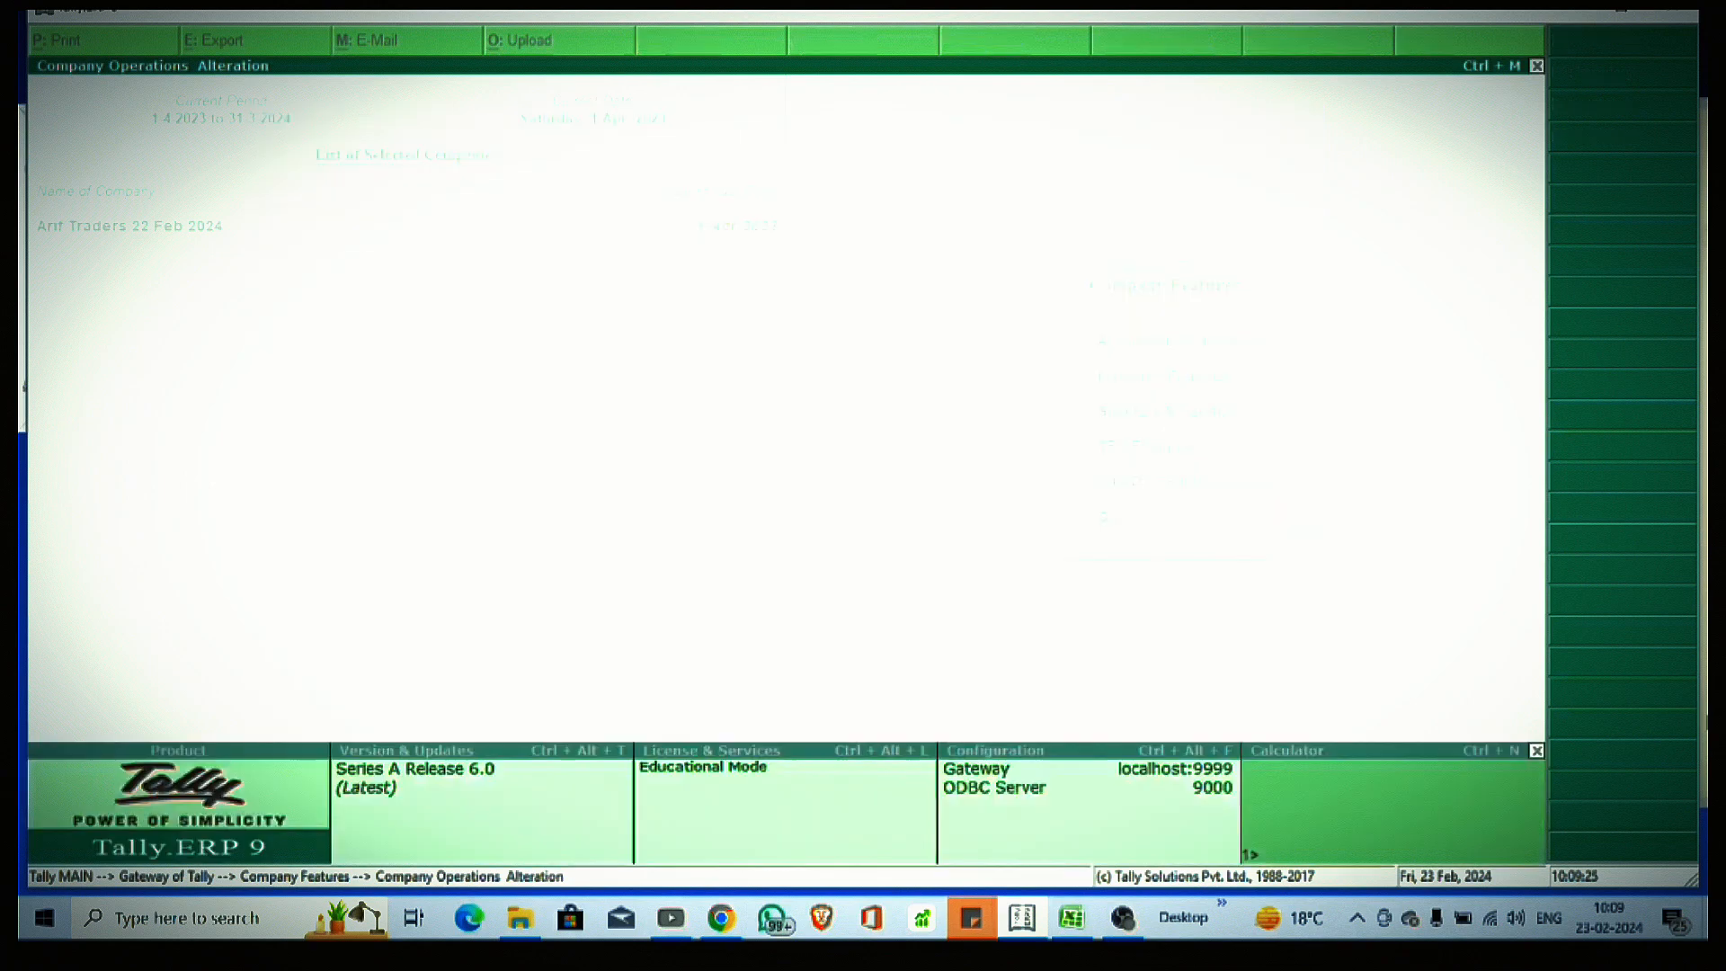
{"action": "key", "text": "Escape"}
Step: Create a single ledger named "Frieght (Direct Expense)" under the Direct Expenses group and save it
{"action": "key", "text": "Down"}
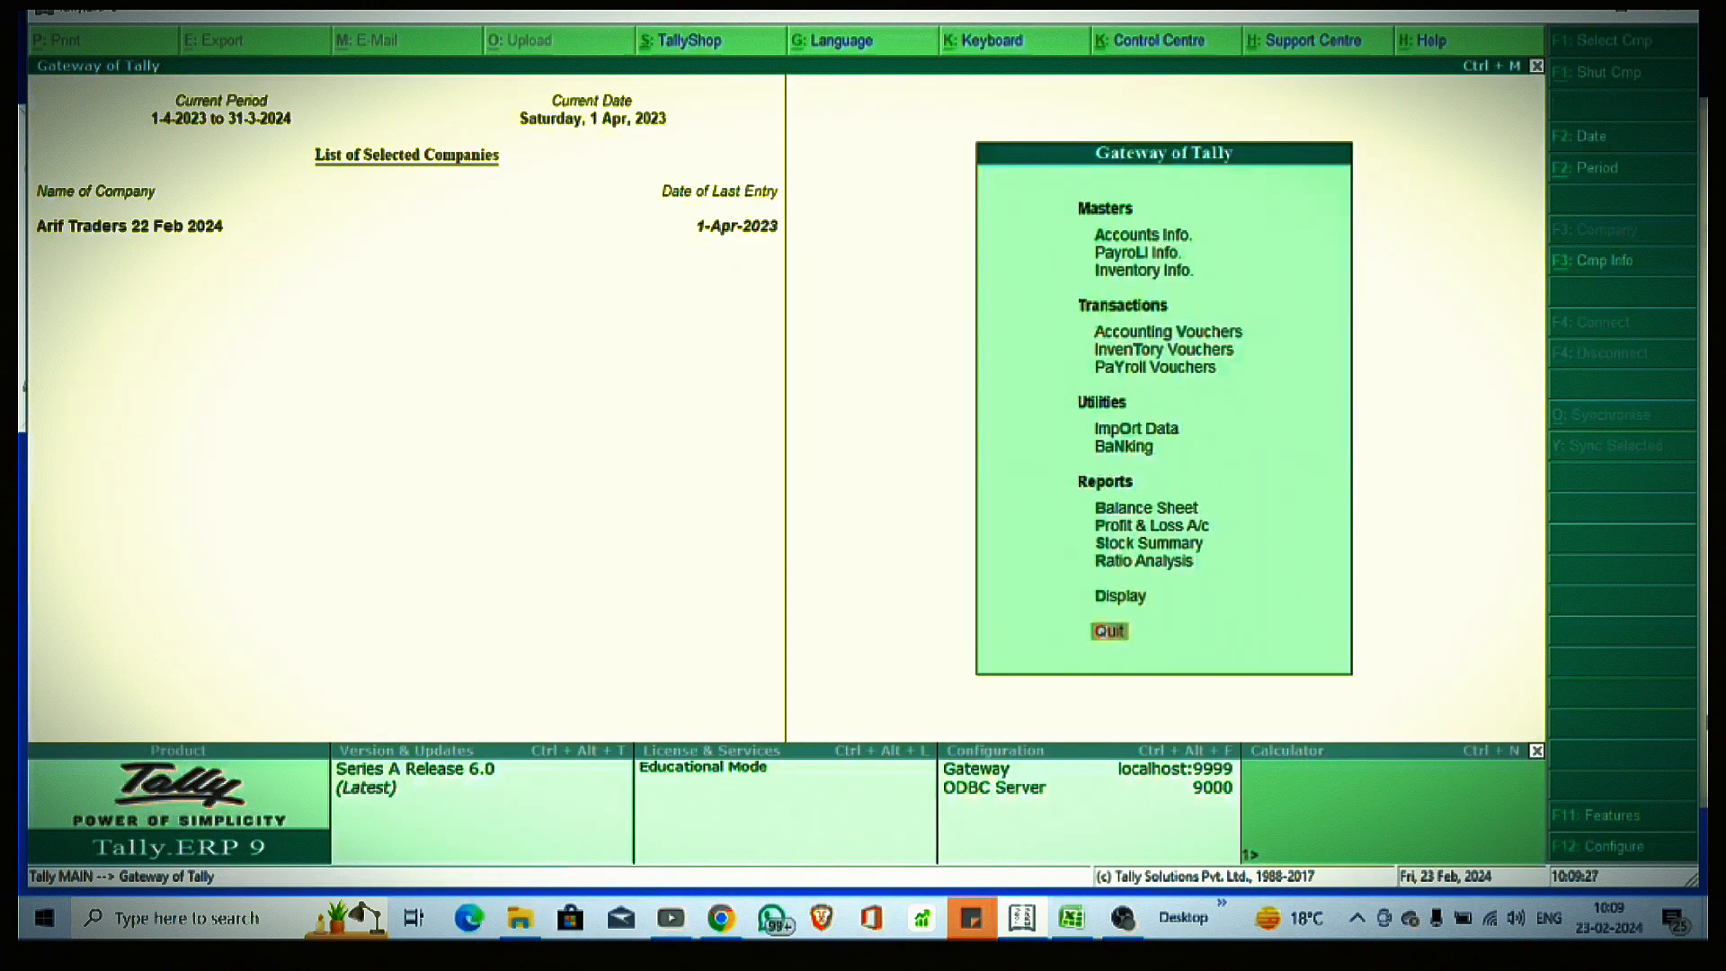
{"action": "key", "text": "Down"}
{"action": "key", "text": "Return"}
{"action": "key", "text": "Down"}
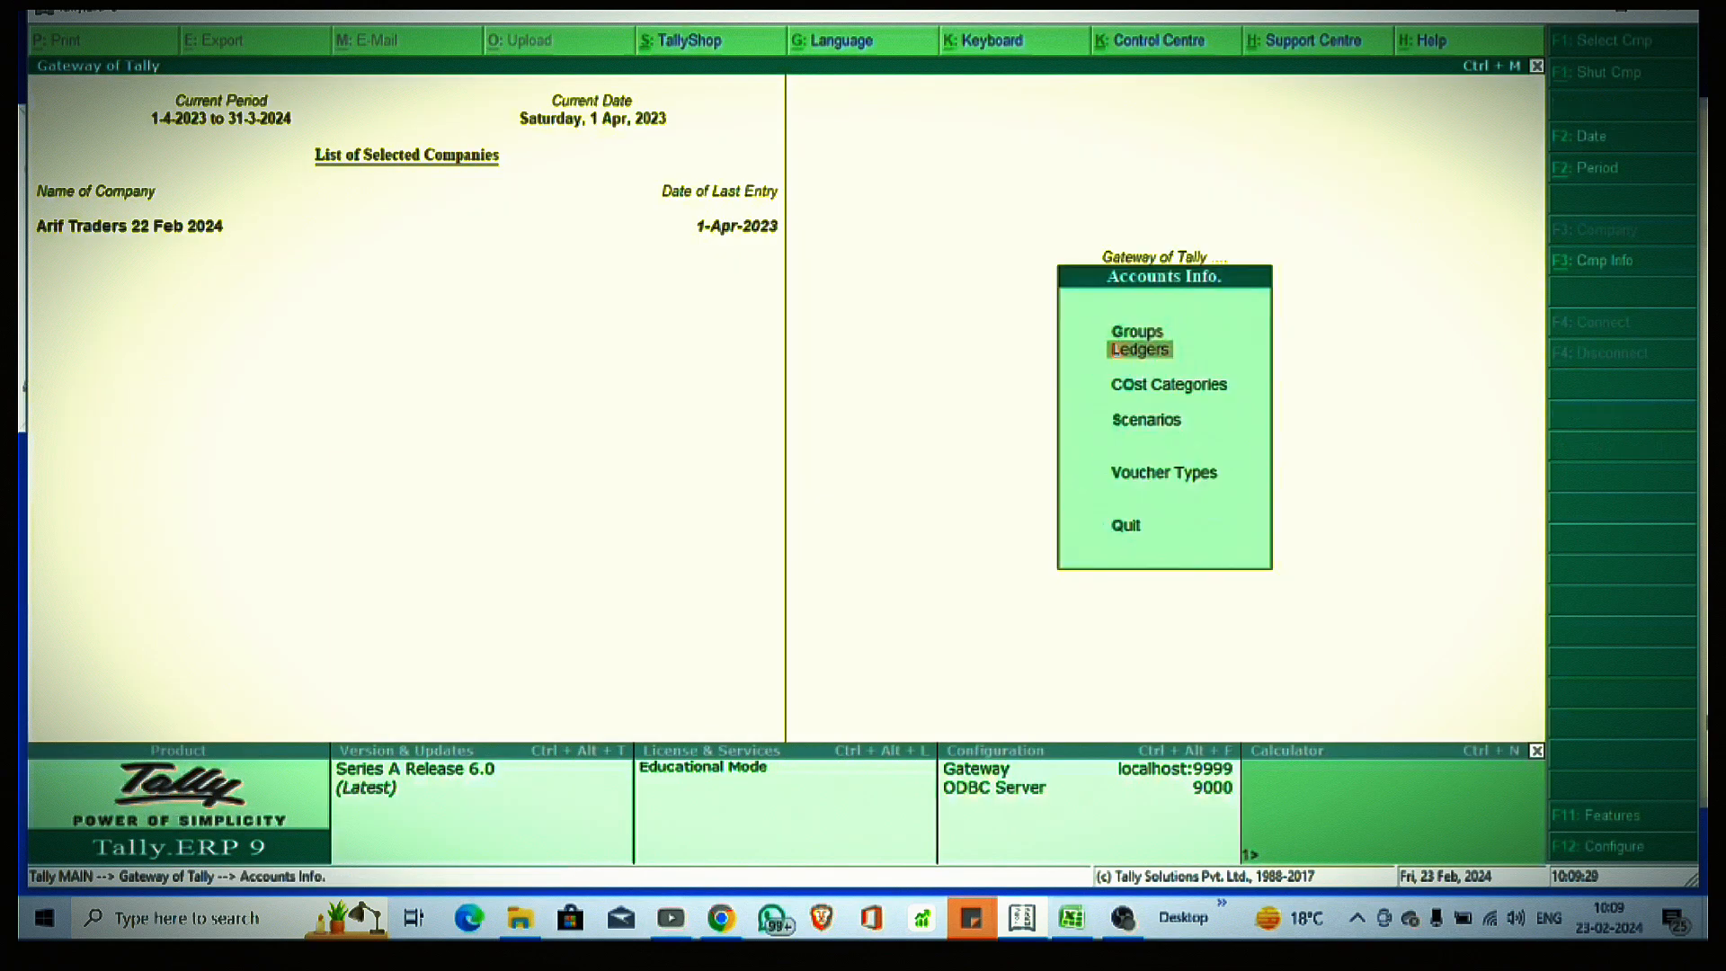
{"action": "key", "text": "Return"}
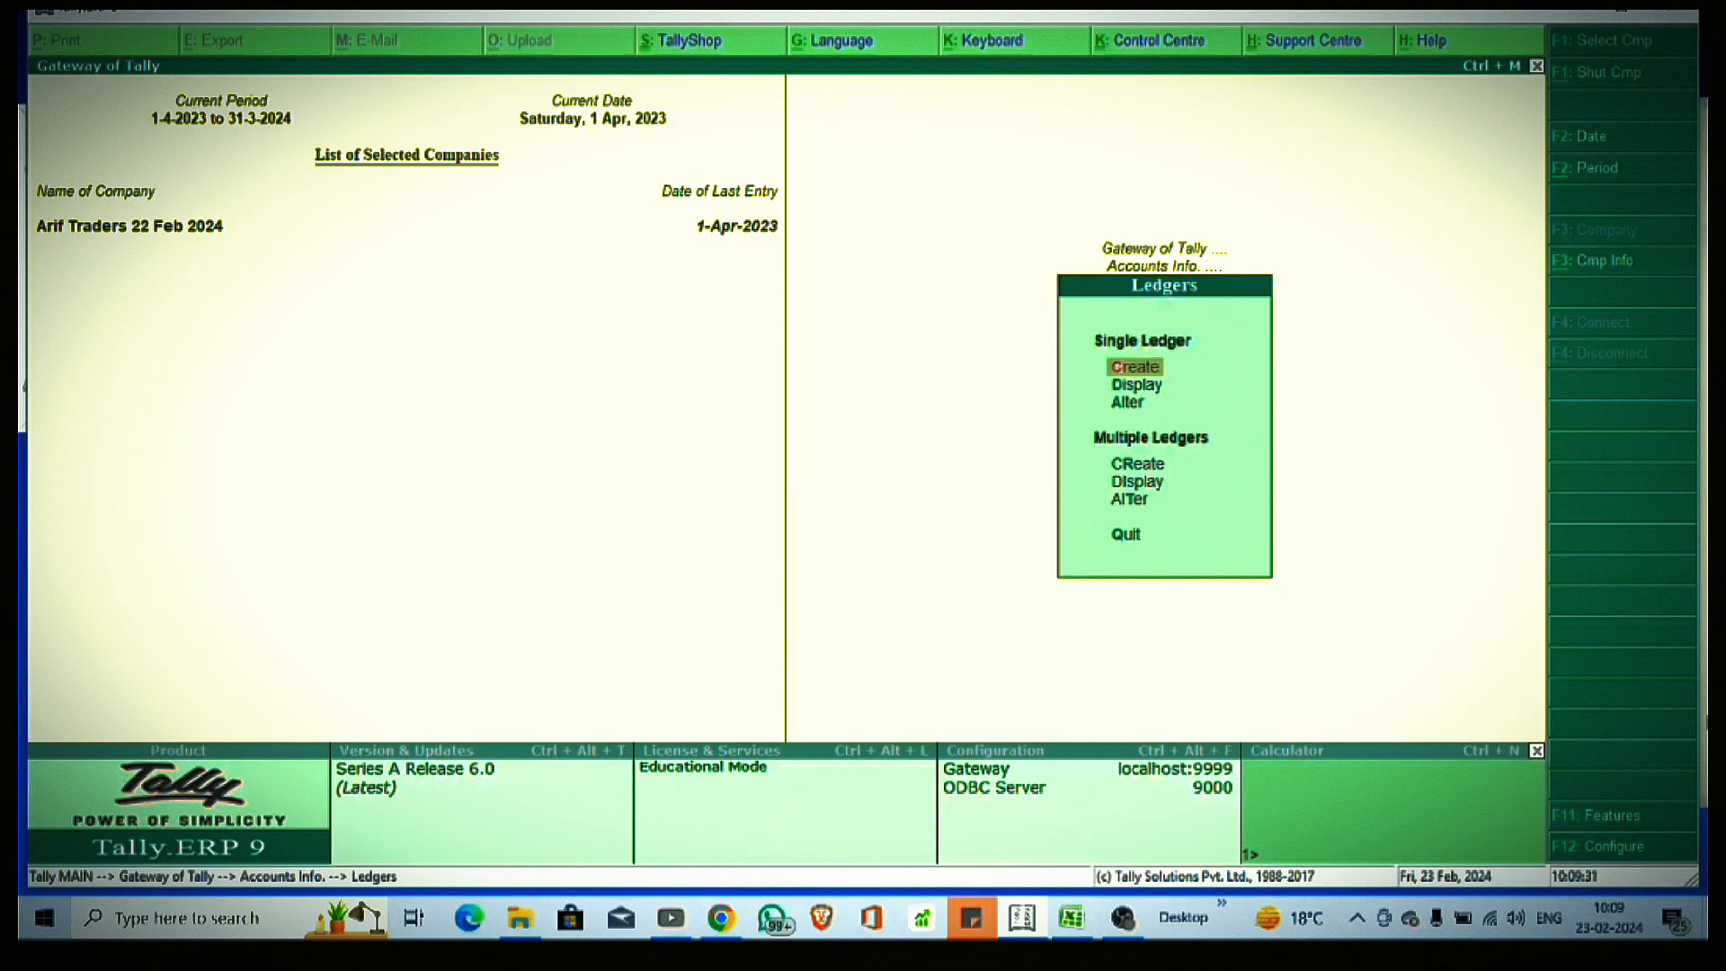
{"action": "key", "text": "Return"}
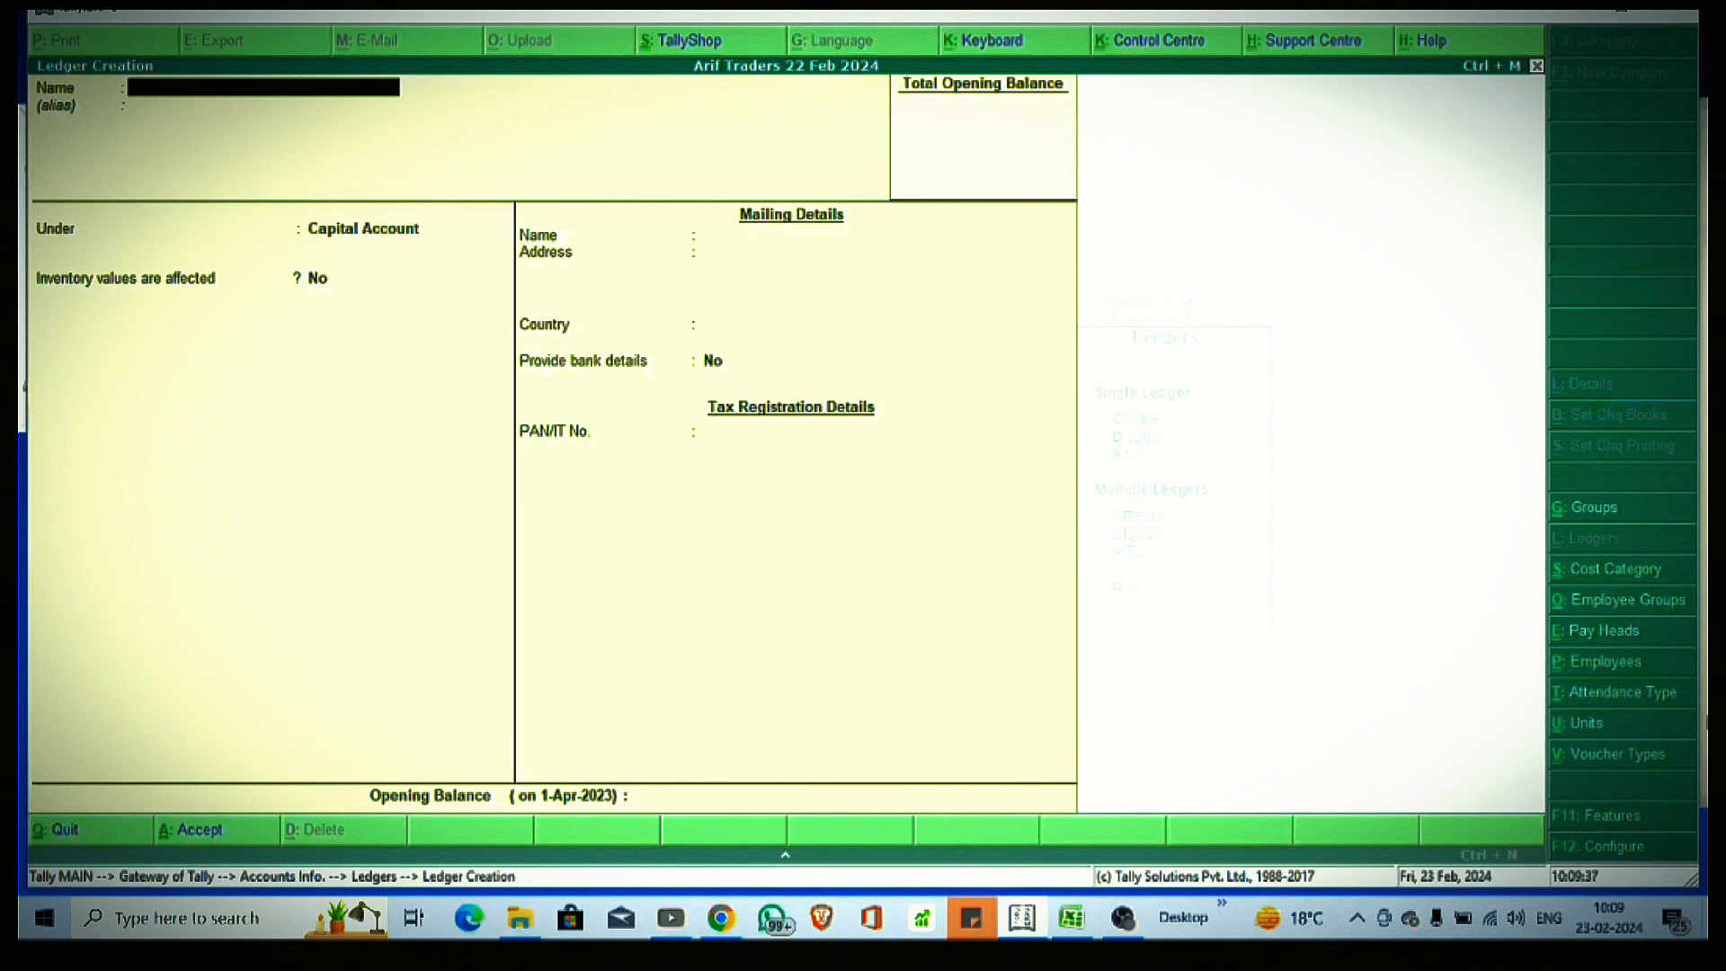
{"action": "type", "text": "Frieght (Direct Exp"}
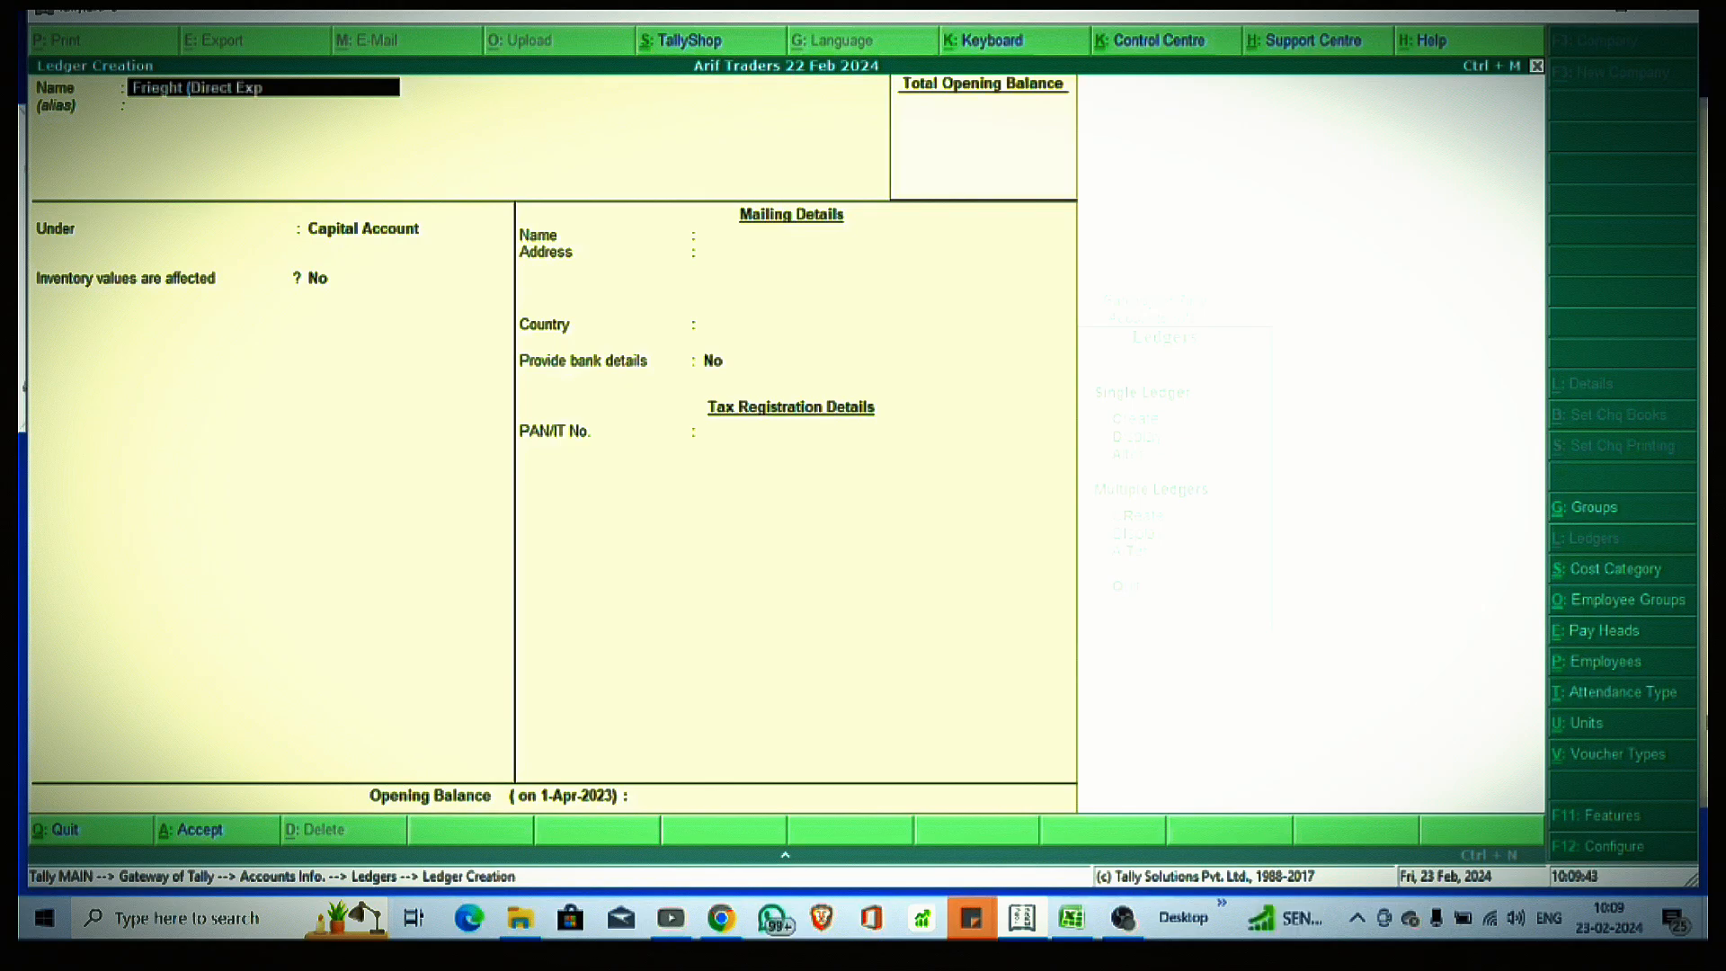
{"action": "type", "text": "ense)"}
{"action": "key", "text": "Return"}
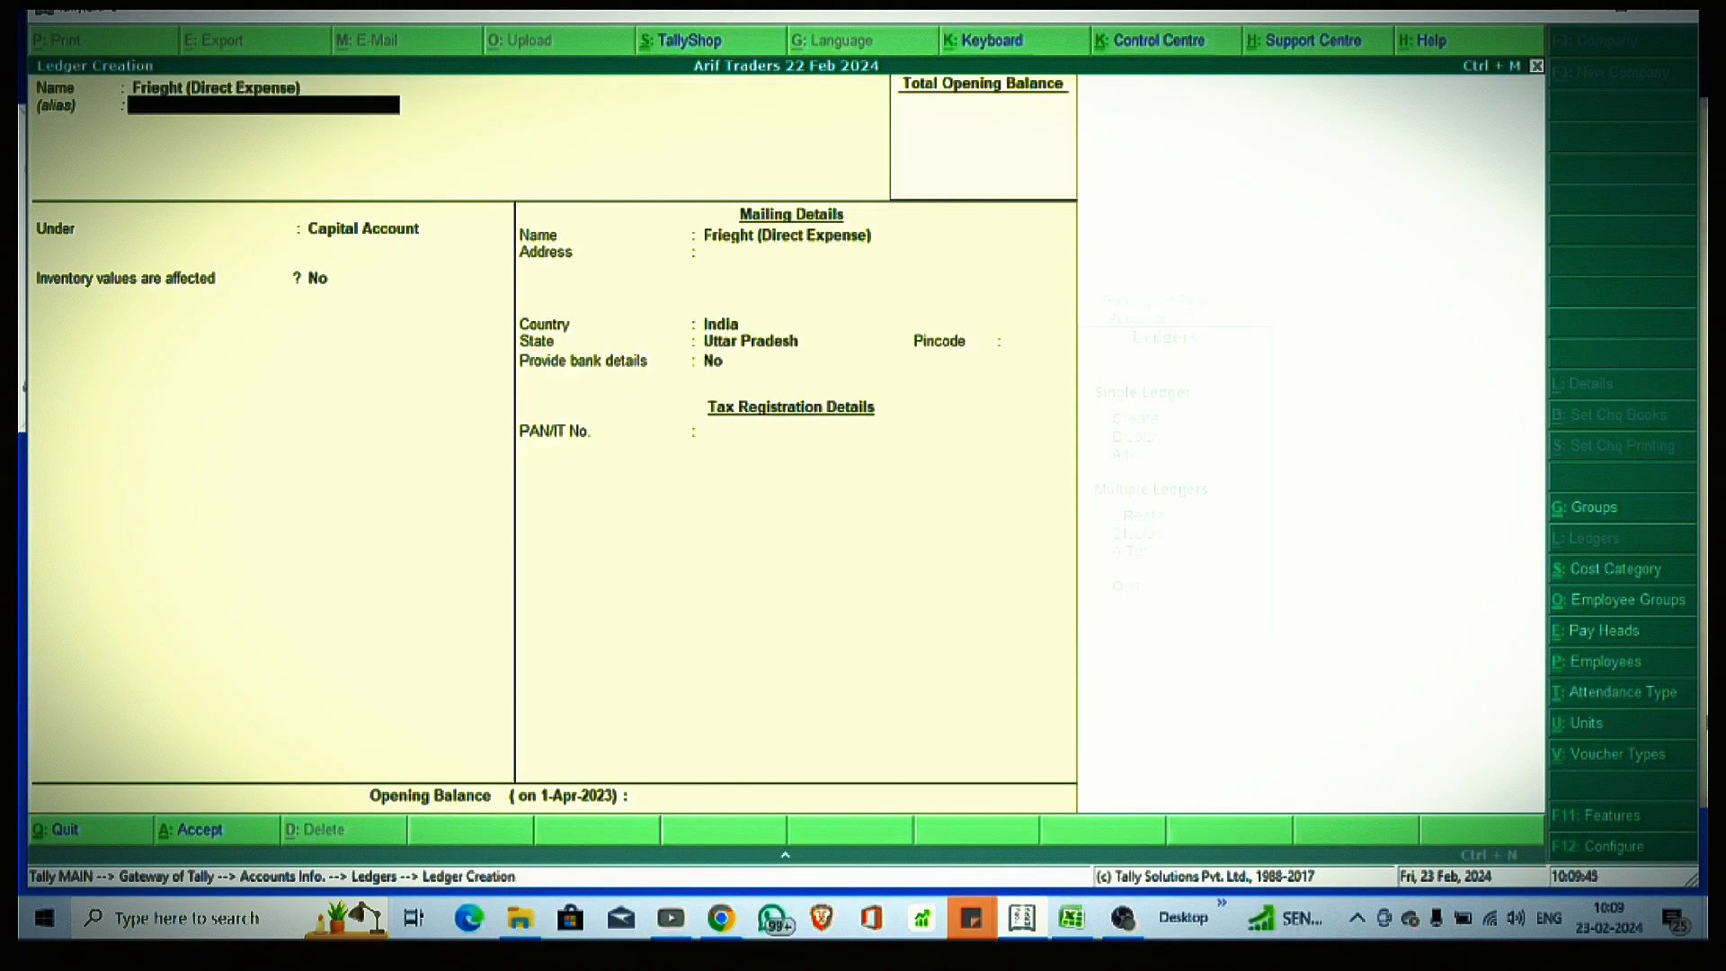
{"action": "key", "text": "Return"}
{"action": "type", "text": "Direc"}
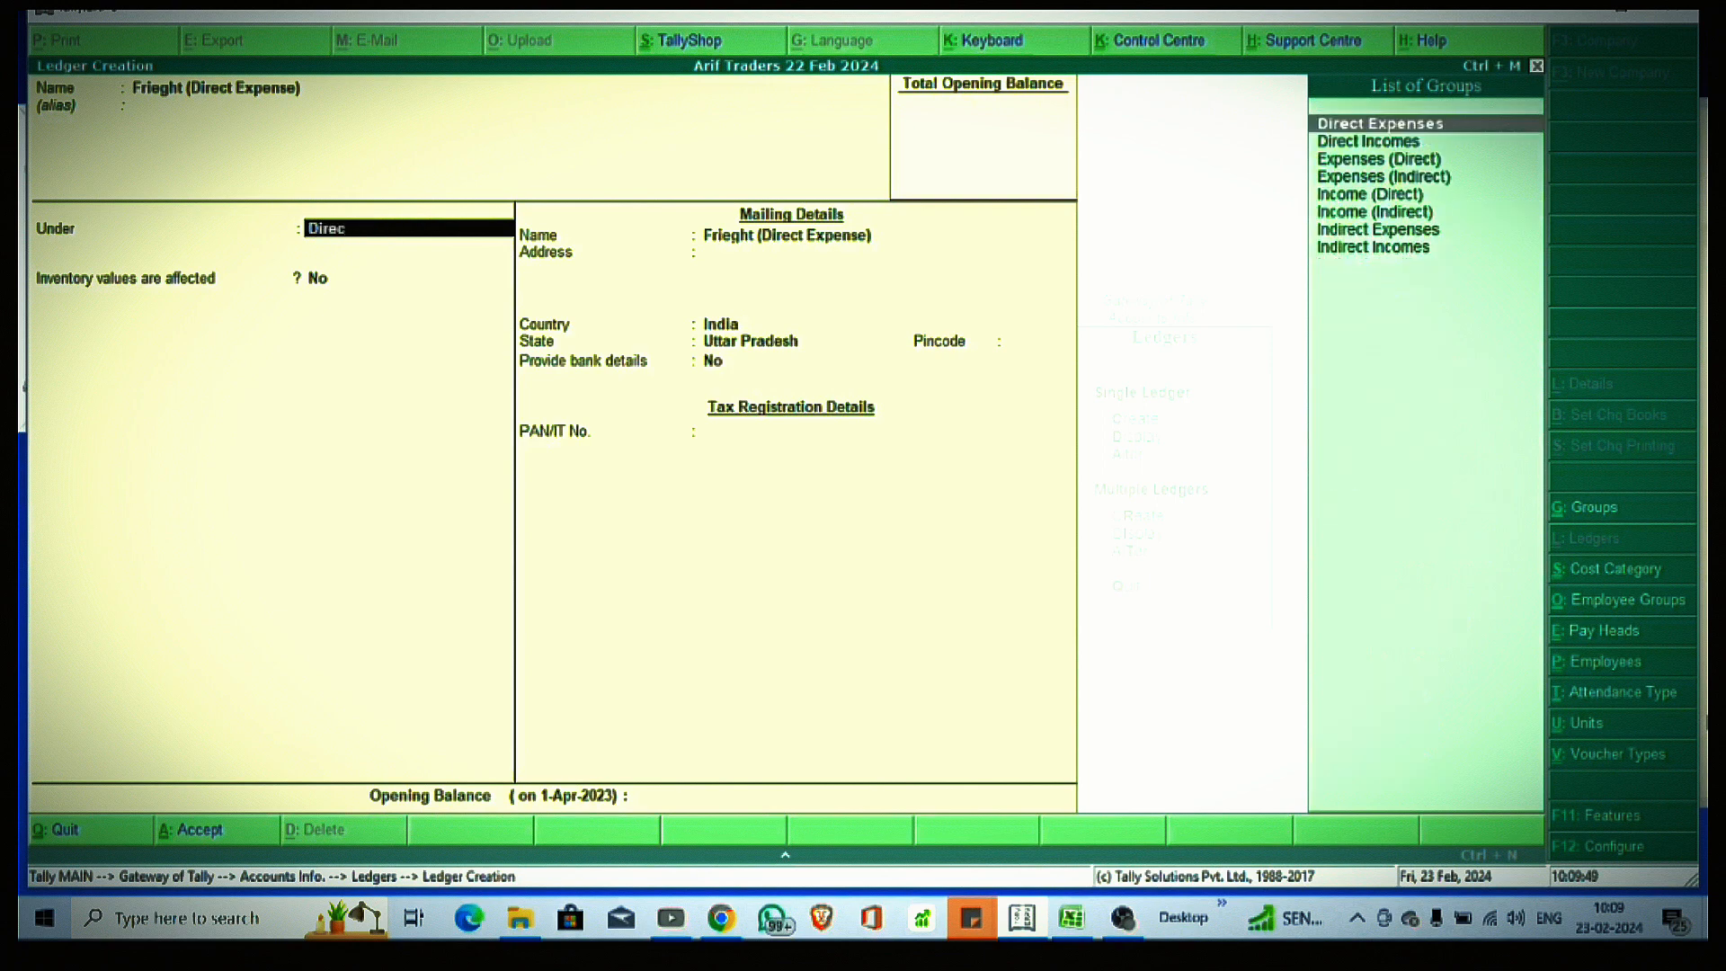
{"action": "key", "text": "Return"}
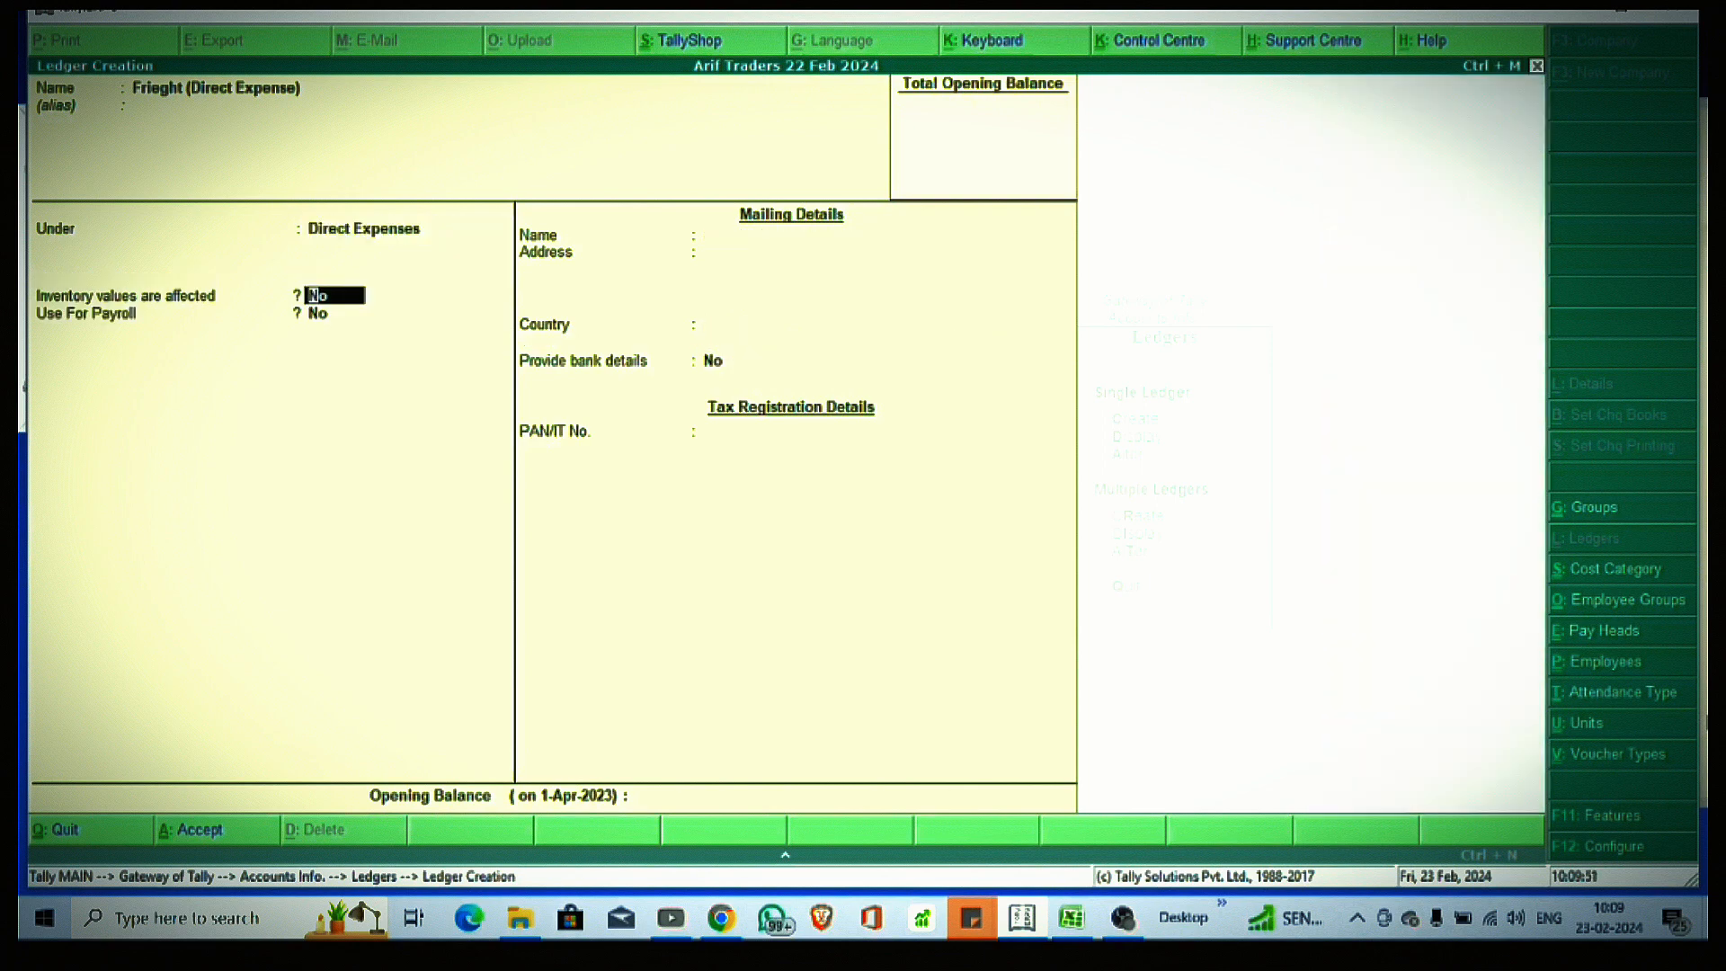
{"action": "key", "text": "ctrl+a"}
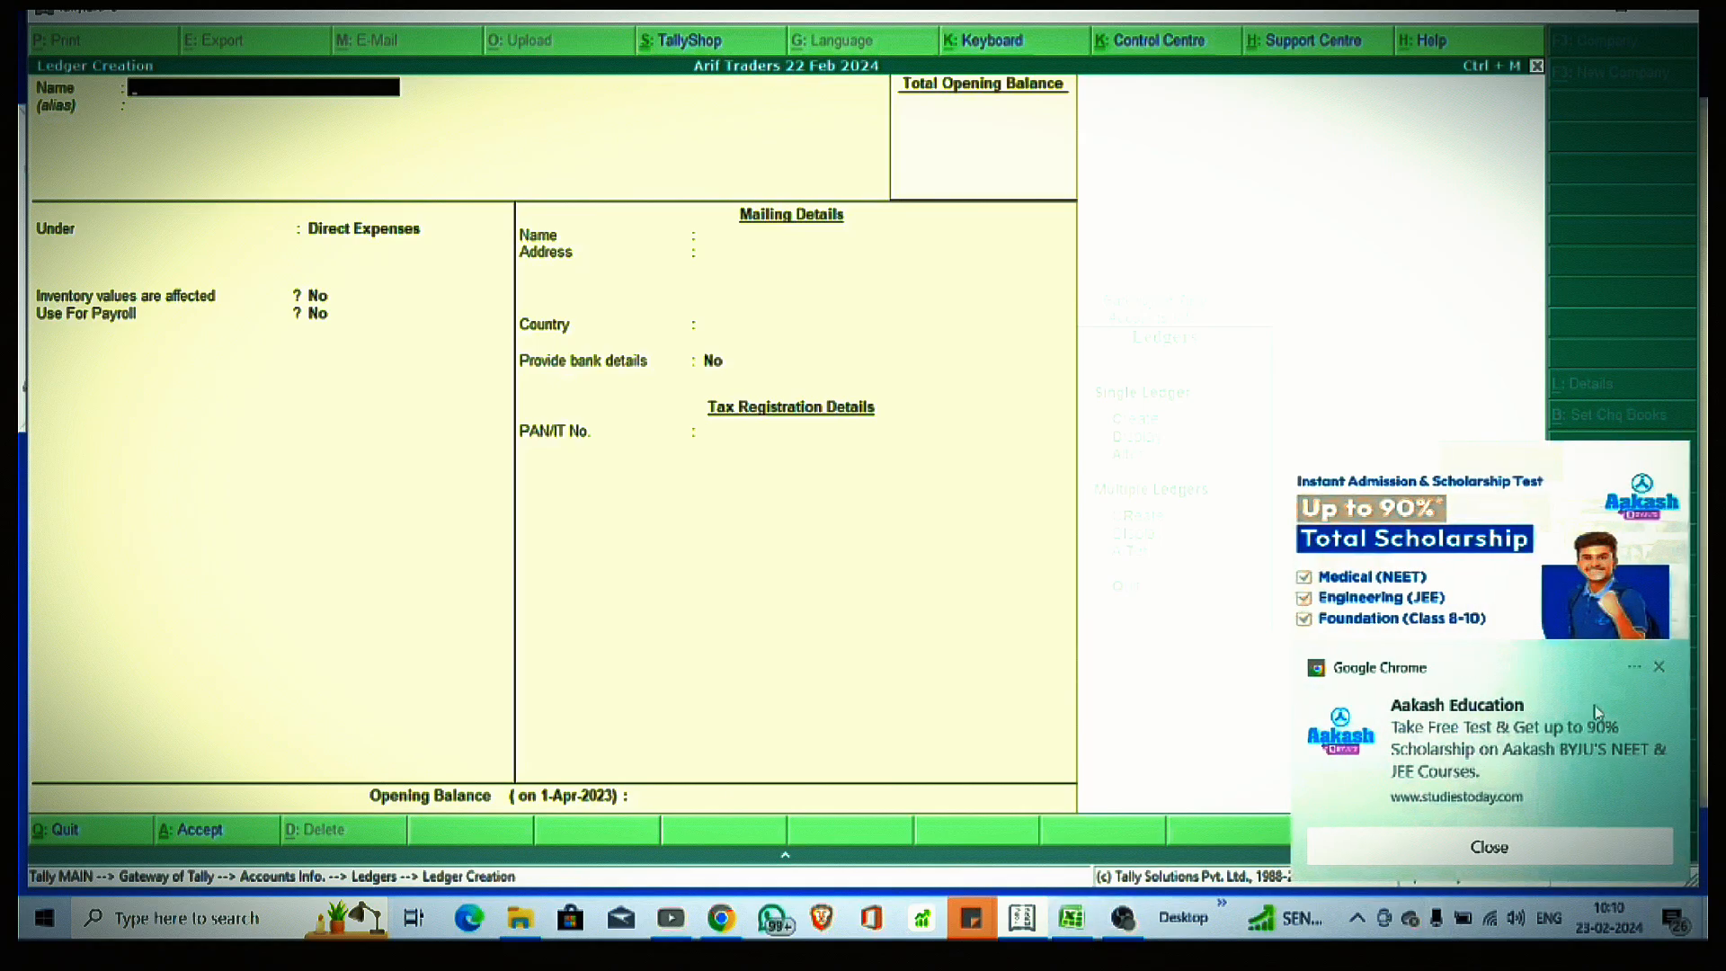
Step: Dismiss the notification pop-up and create a ledger named "Wages Direct Expense" under Direct Expenses
{"action": "left_click", "coordinate": [1497, 843]}
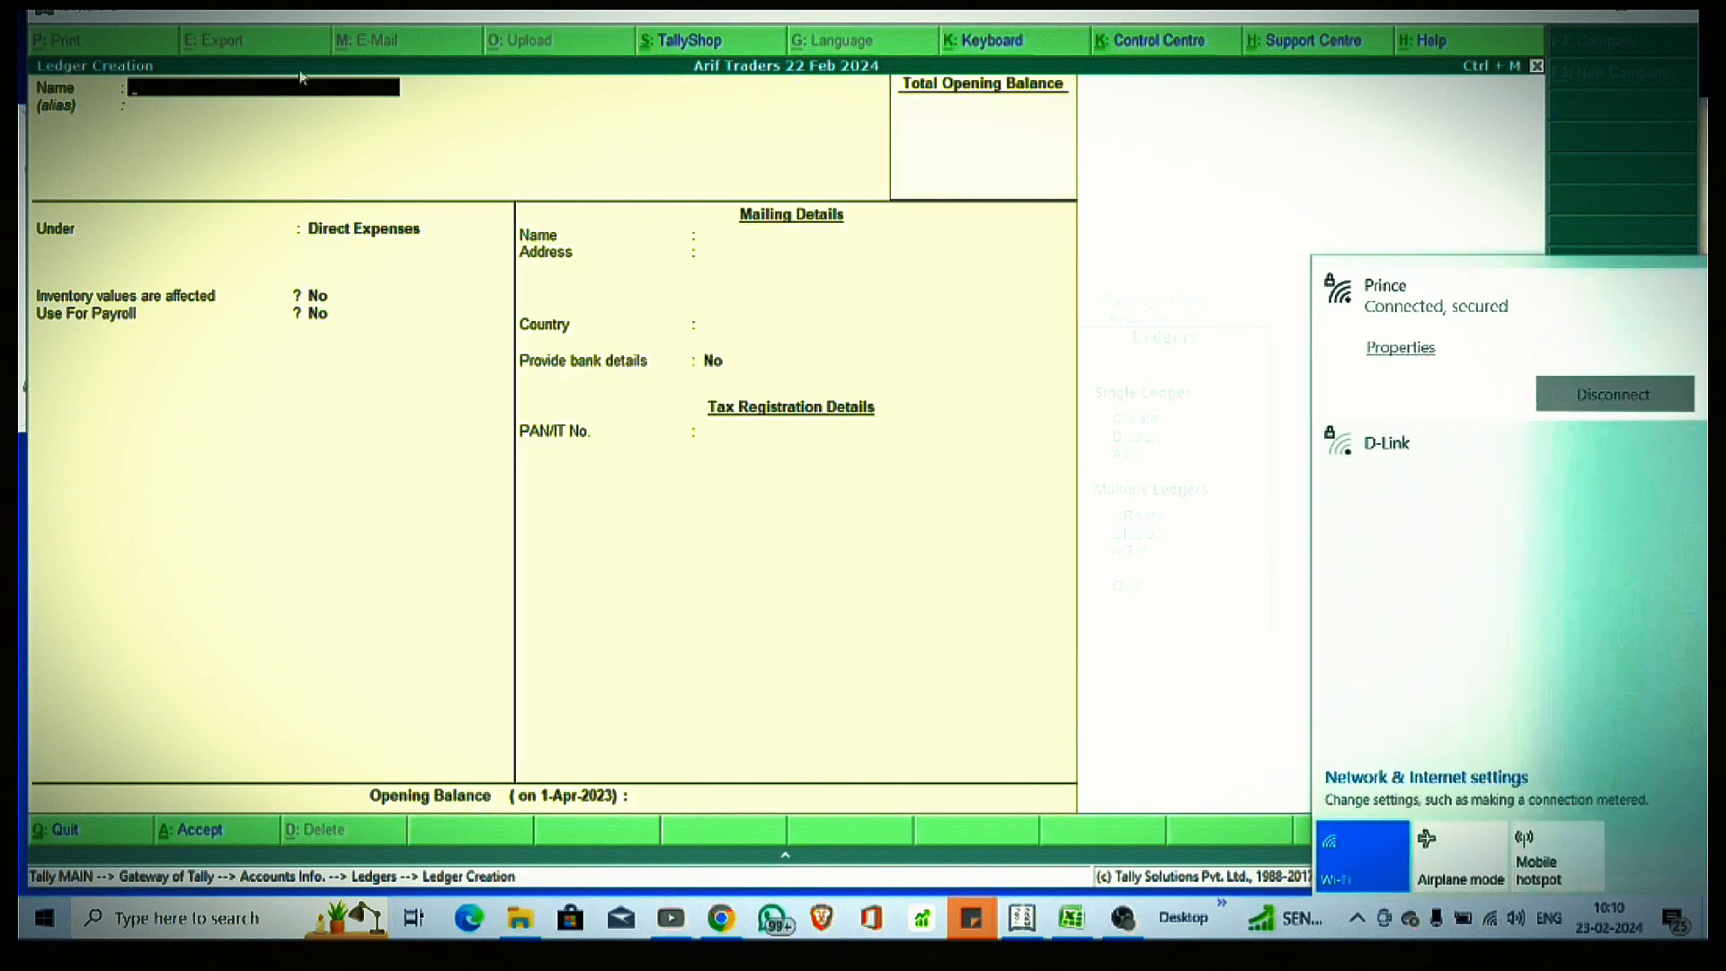
{"action": "left_click", "coordinate": [317, 122]}
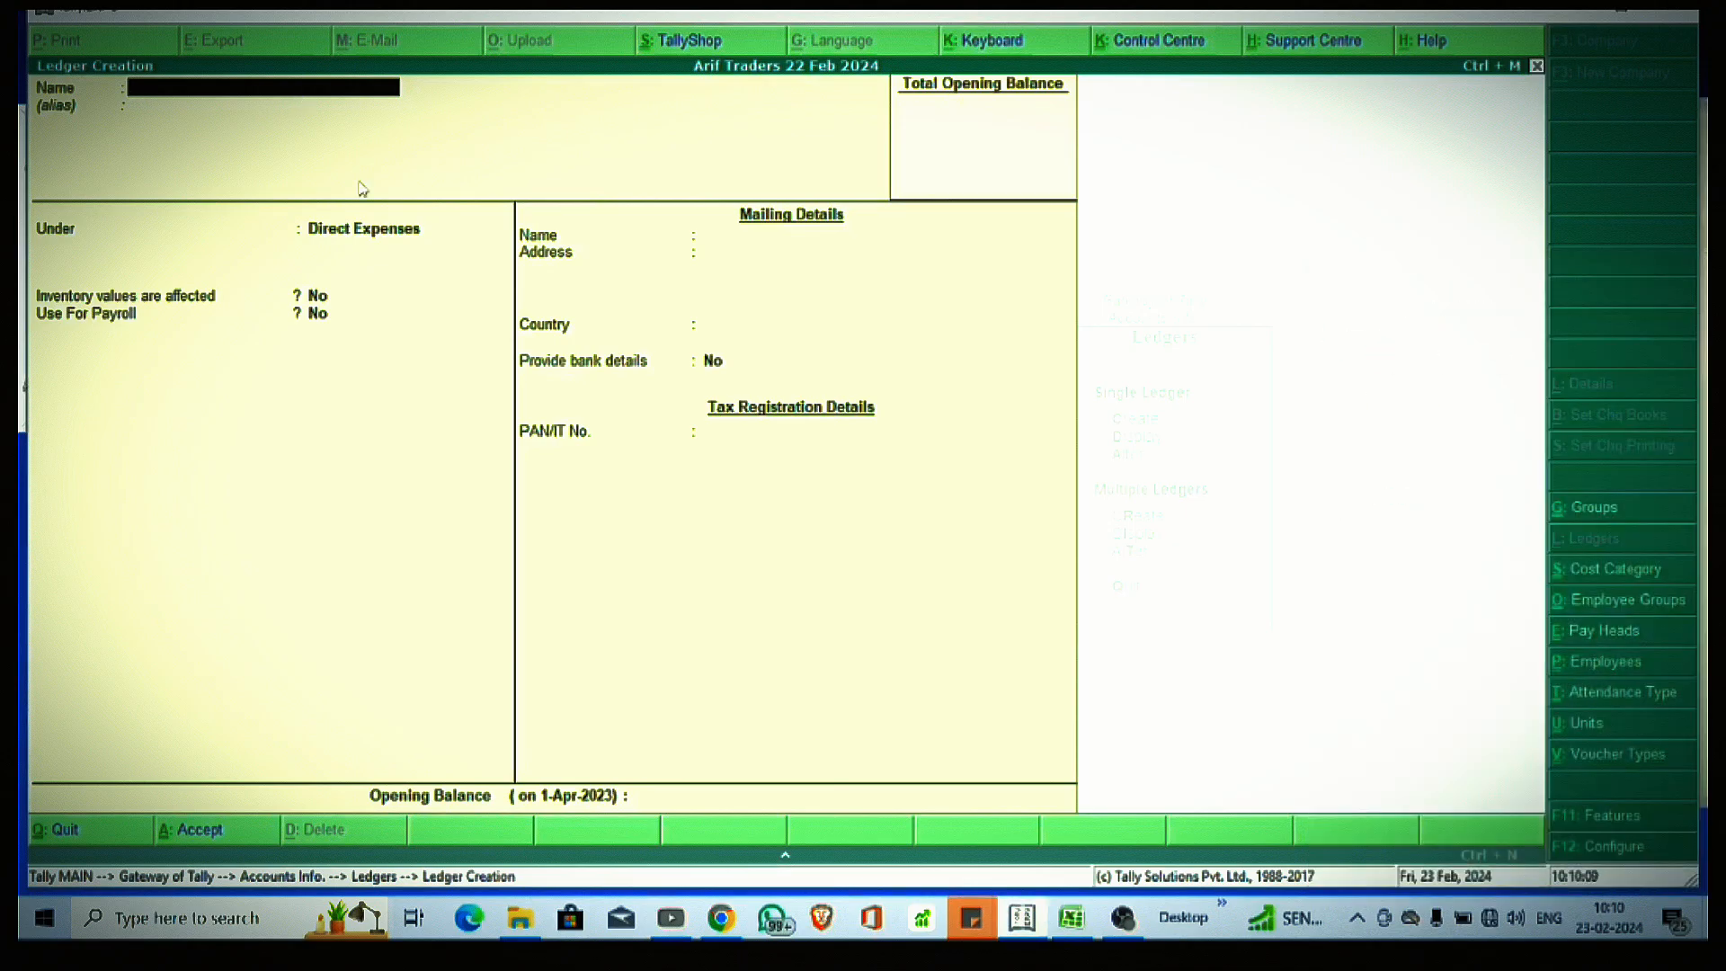
{"action": "type", "text": "Wages"}
{"action": "key", "text": "Return"}
{"action": "key", "text": "Return"}
{"action": "key", "text": "BackSpace"}
{"action": "key", "text": "BackSpace"}
{"action": "type", "text": "Direct Expense"}
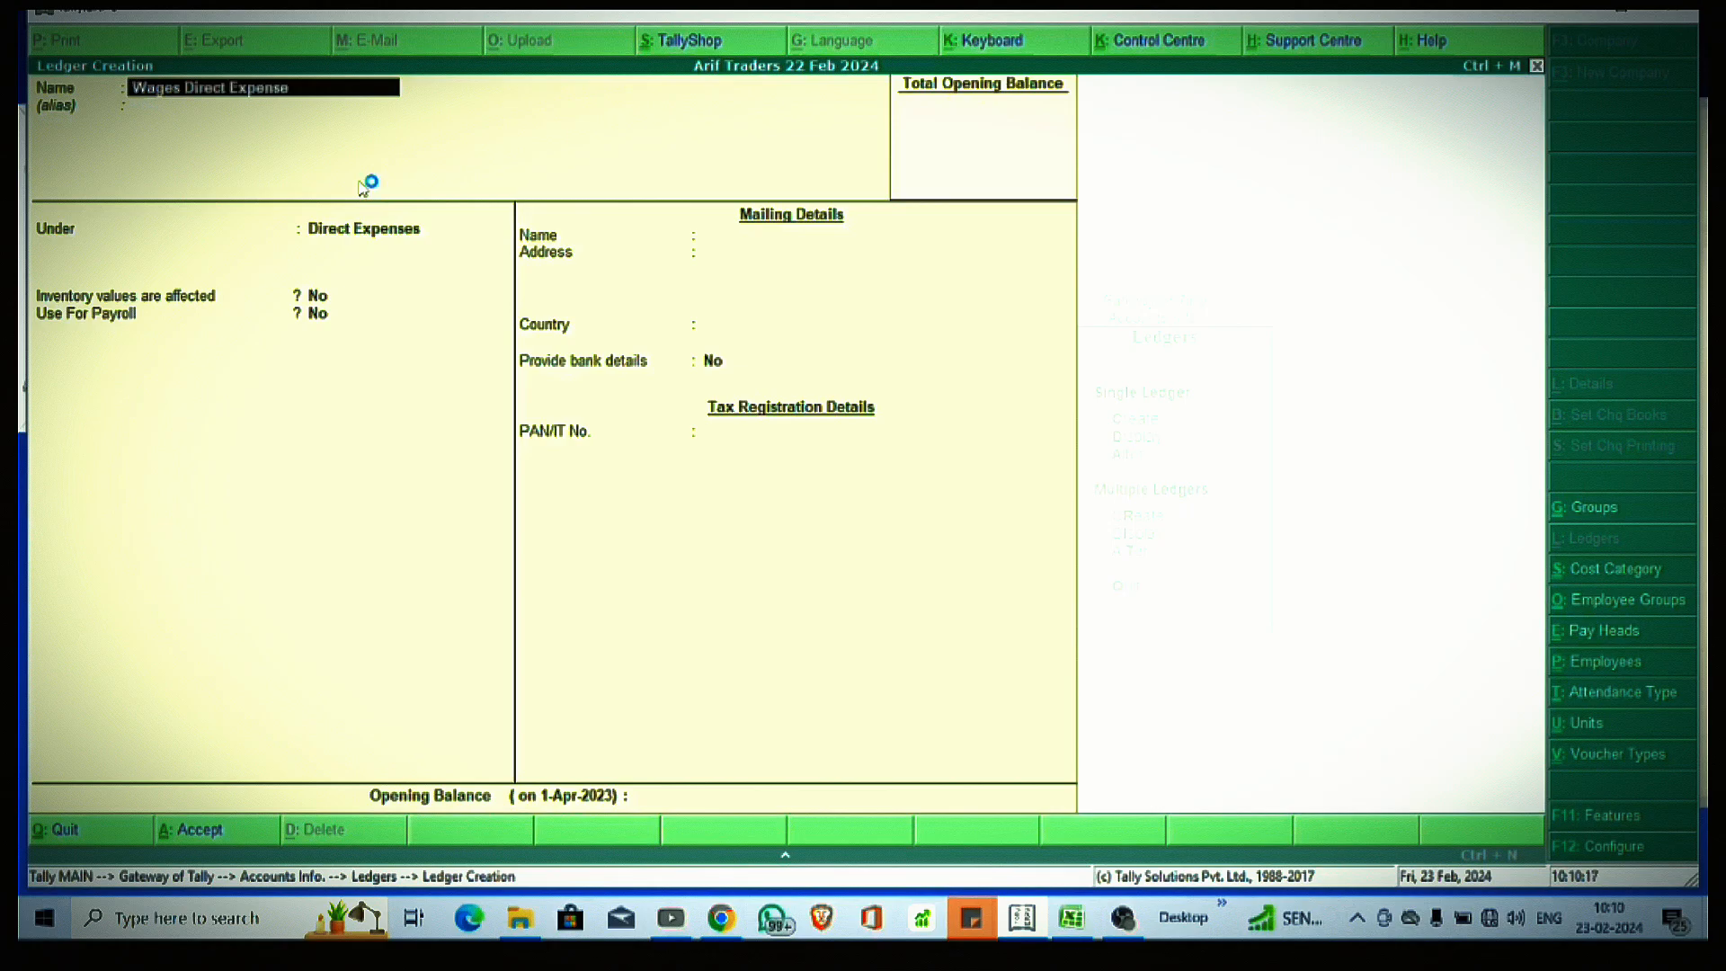
{"action": "key", "text": "Return"}
{"action": "key", "text": "Return"}
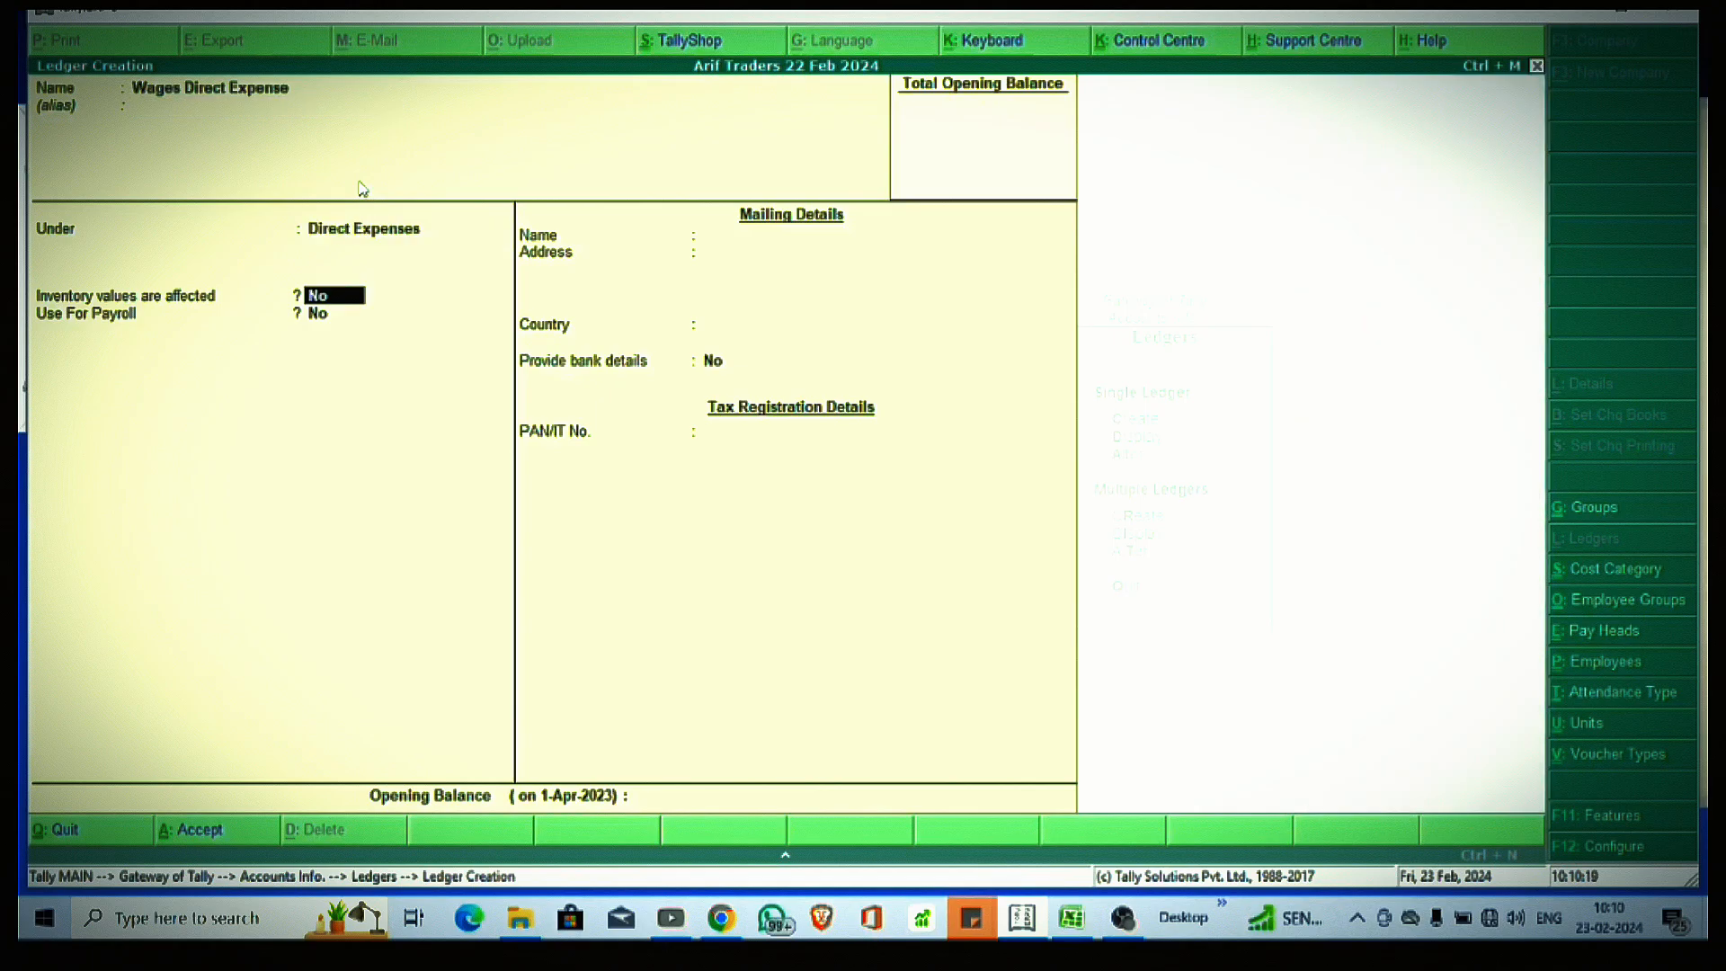
{"action": "key", "text": "ctrl+a"}
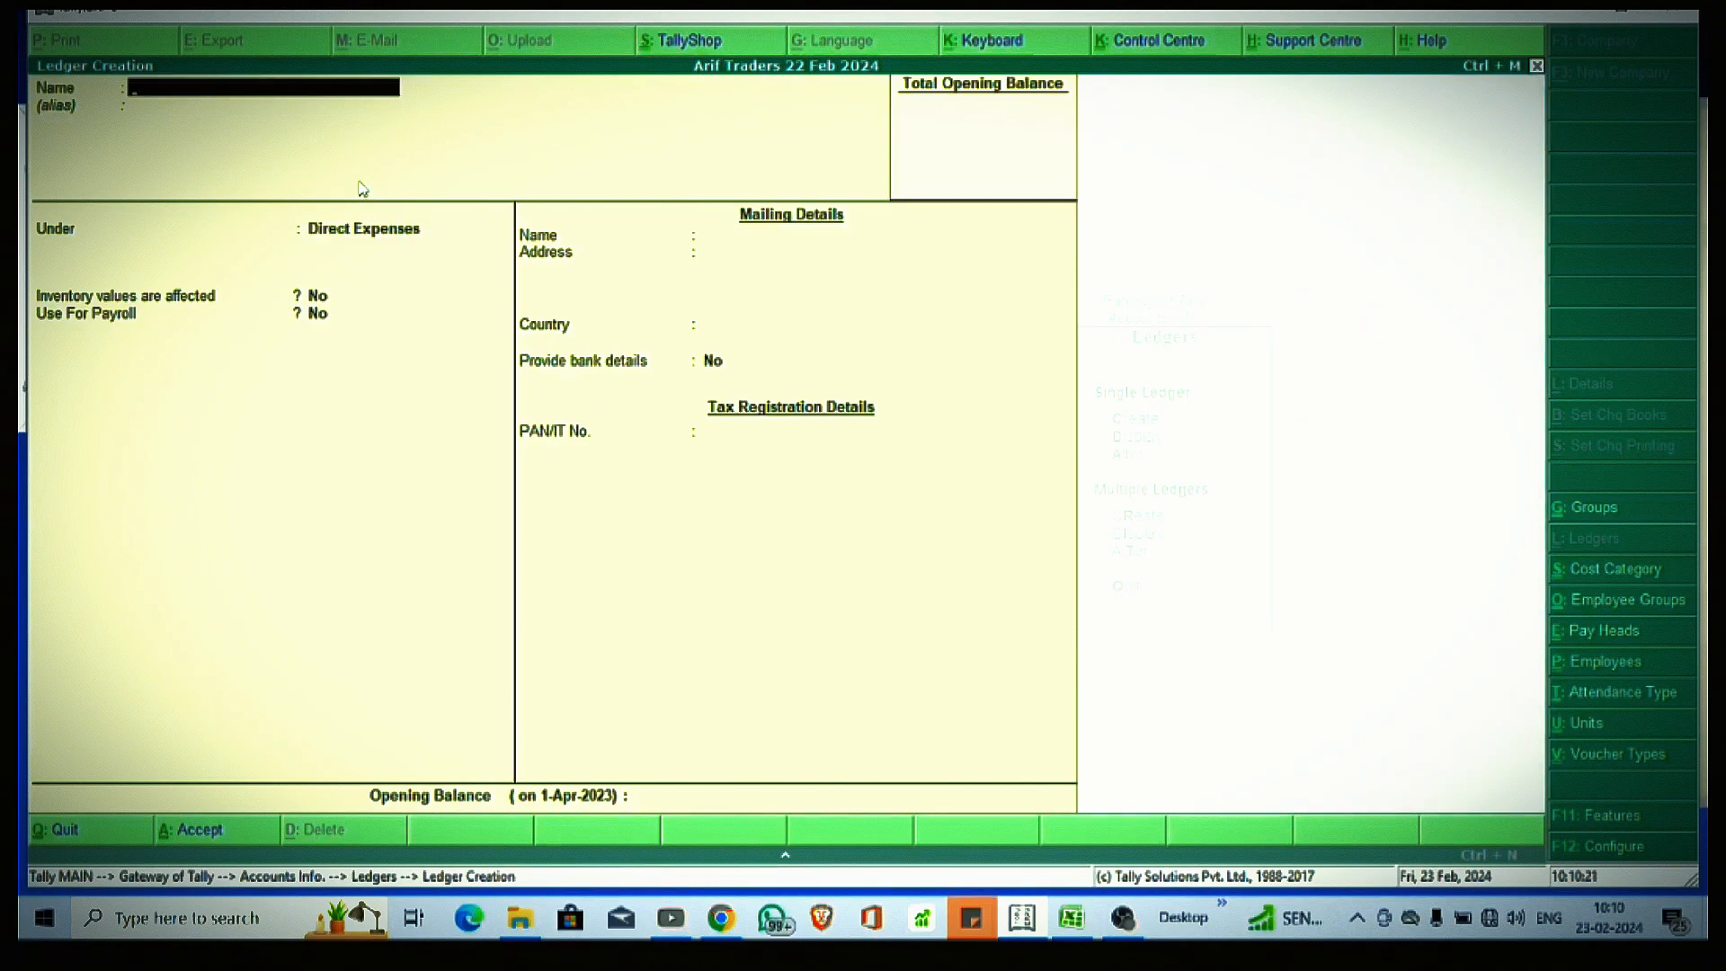
Step: Create a ledger named "Octroi Direct Expense" under Direct Expenses, save it and leave ledger creation
{"action": "type", "text": "T"}
{"action": "type", "text": "Ocr"}
{"action": "key", "text": "BackSpace"}
{"action": "type", "text": "troi Direct Expense"}
{"action": "key", "text": "Return"}
{"action": "key", "text": "Return"}
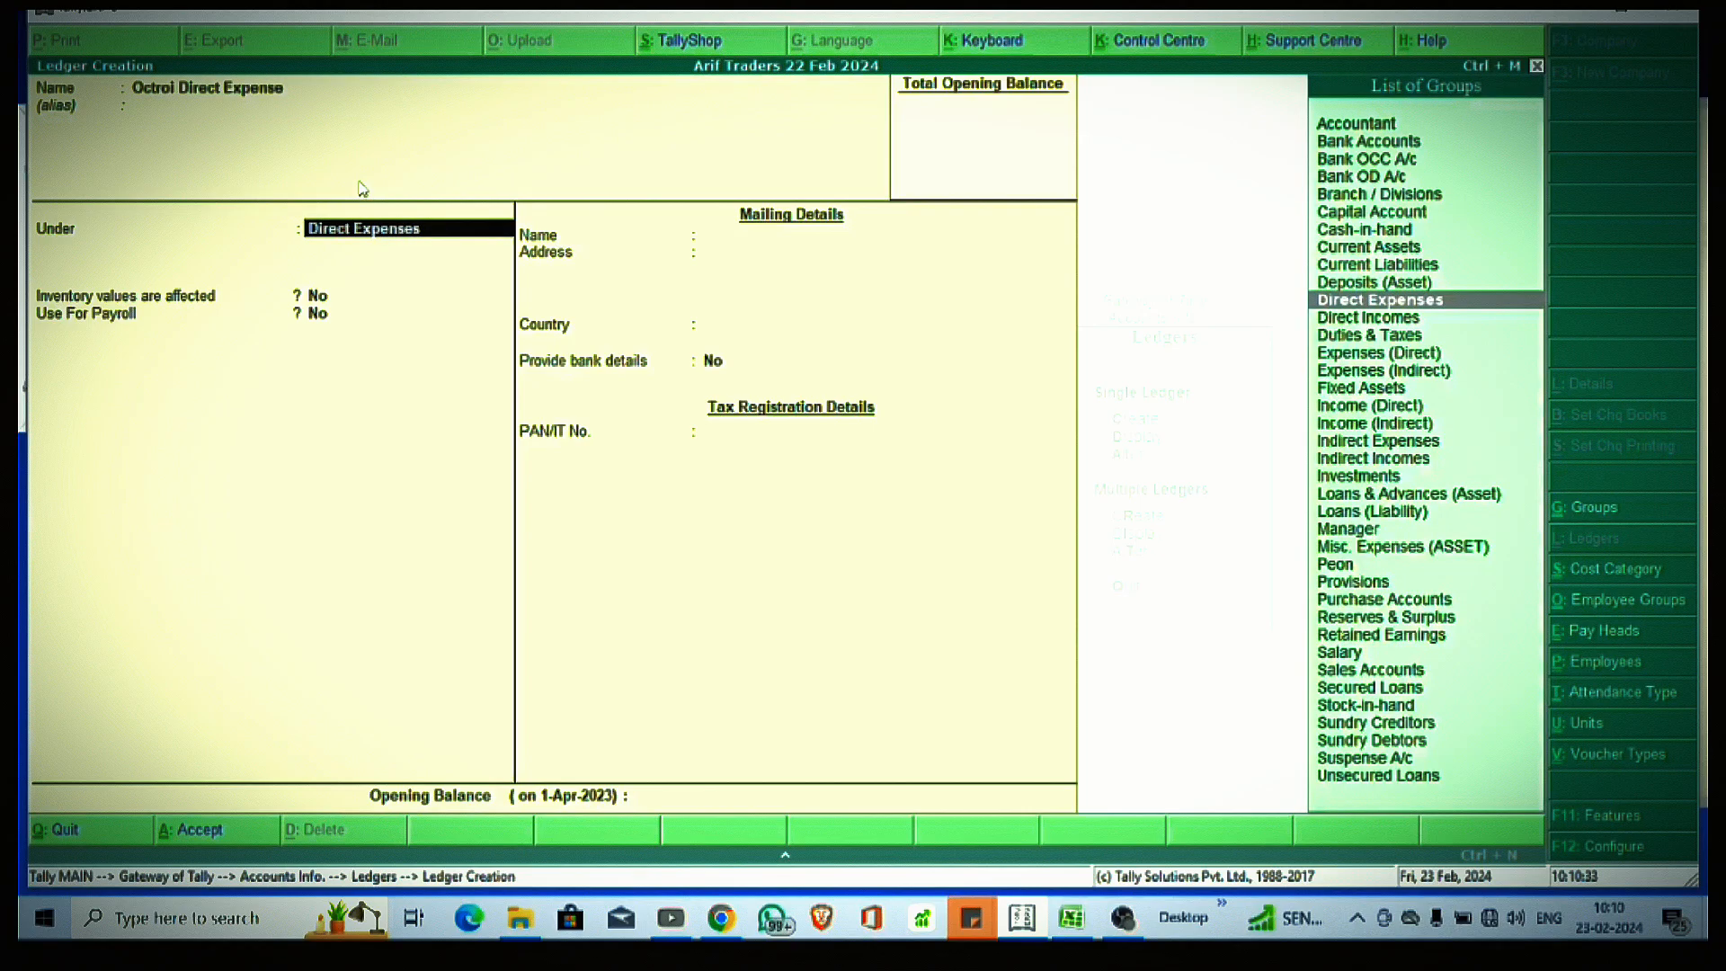
{"action": "type", "text": "dir"}
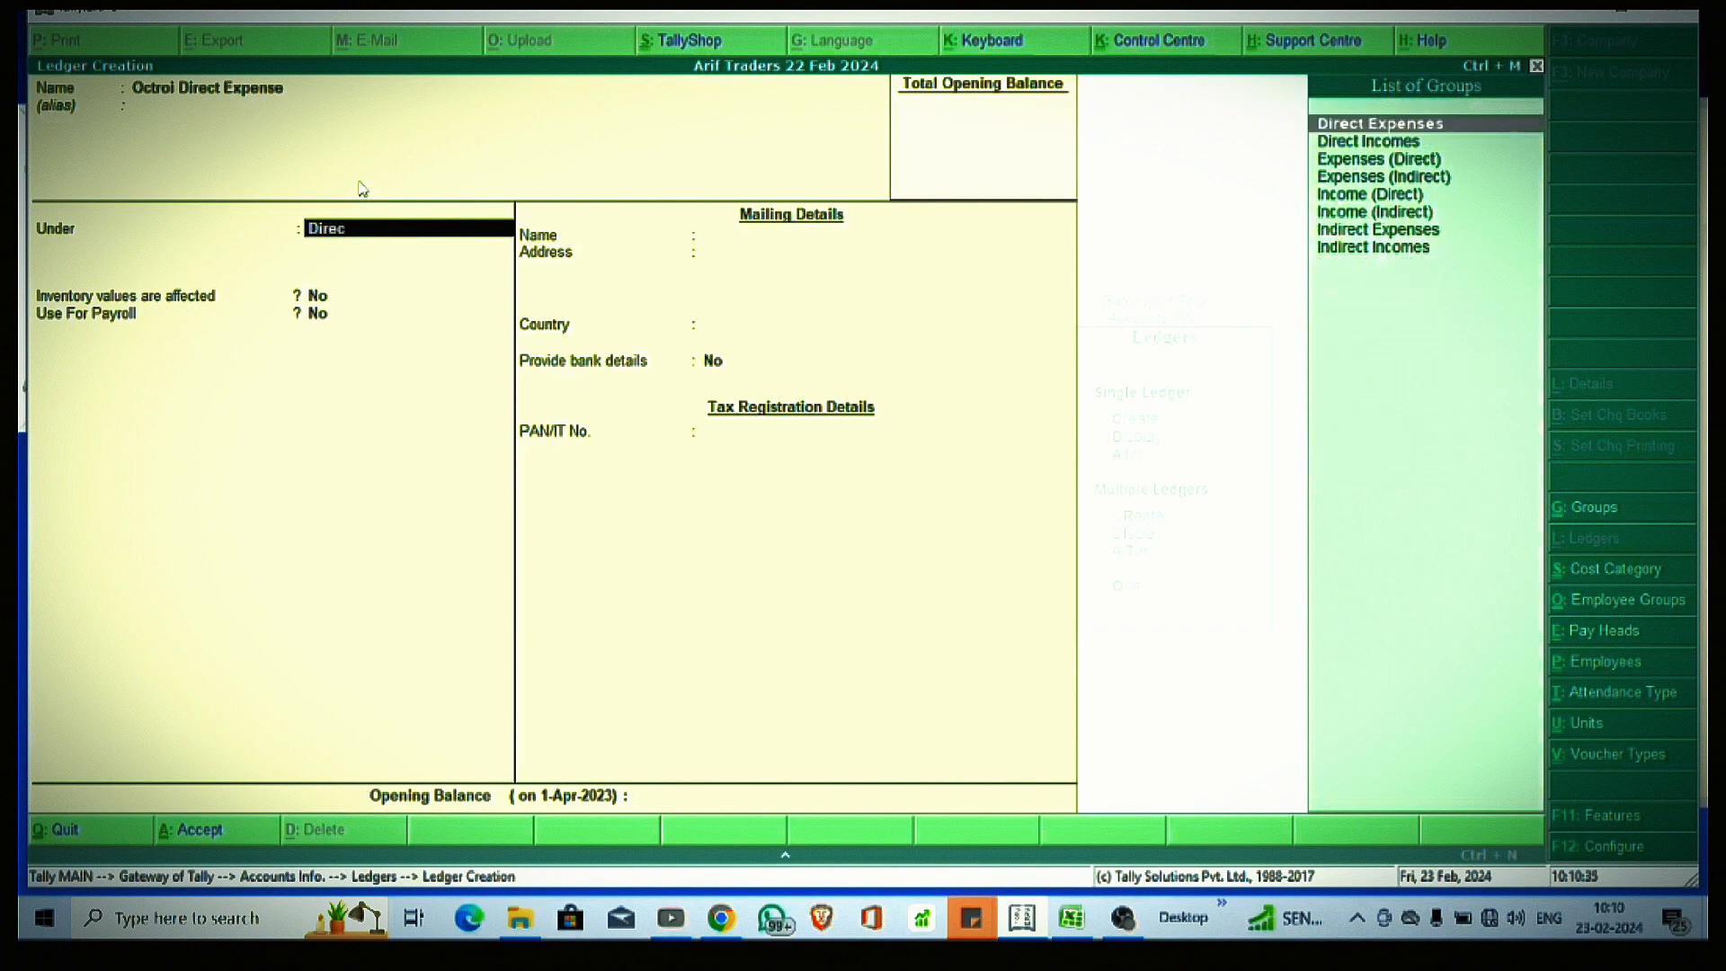
{"action": "key", "text": "Return"}
{"action": "key", "text": "ctrl+a"}
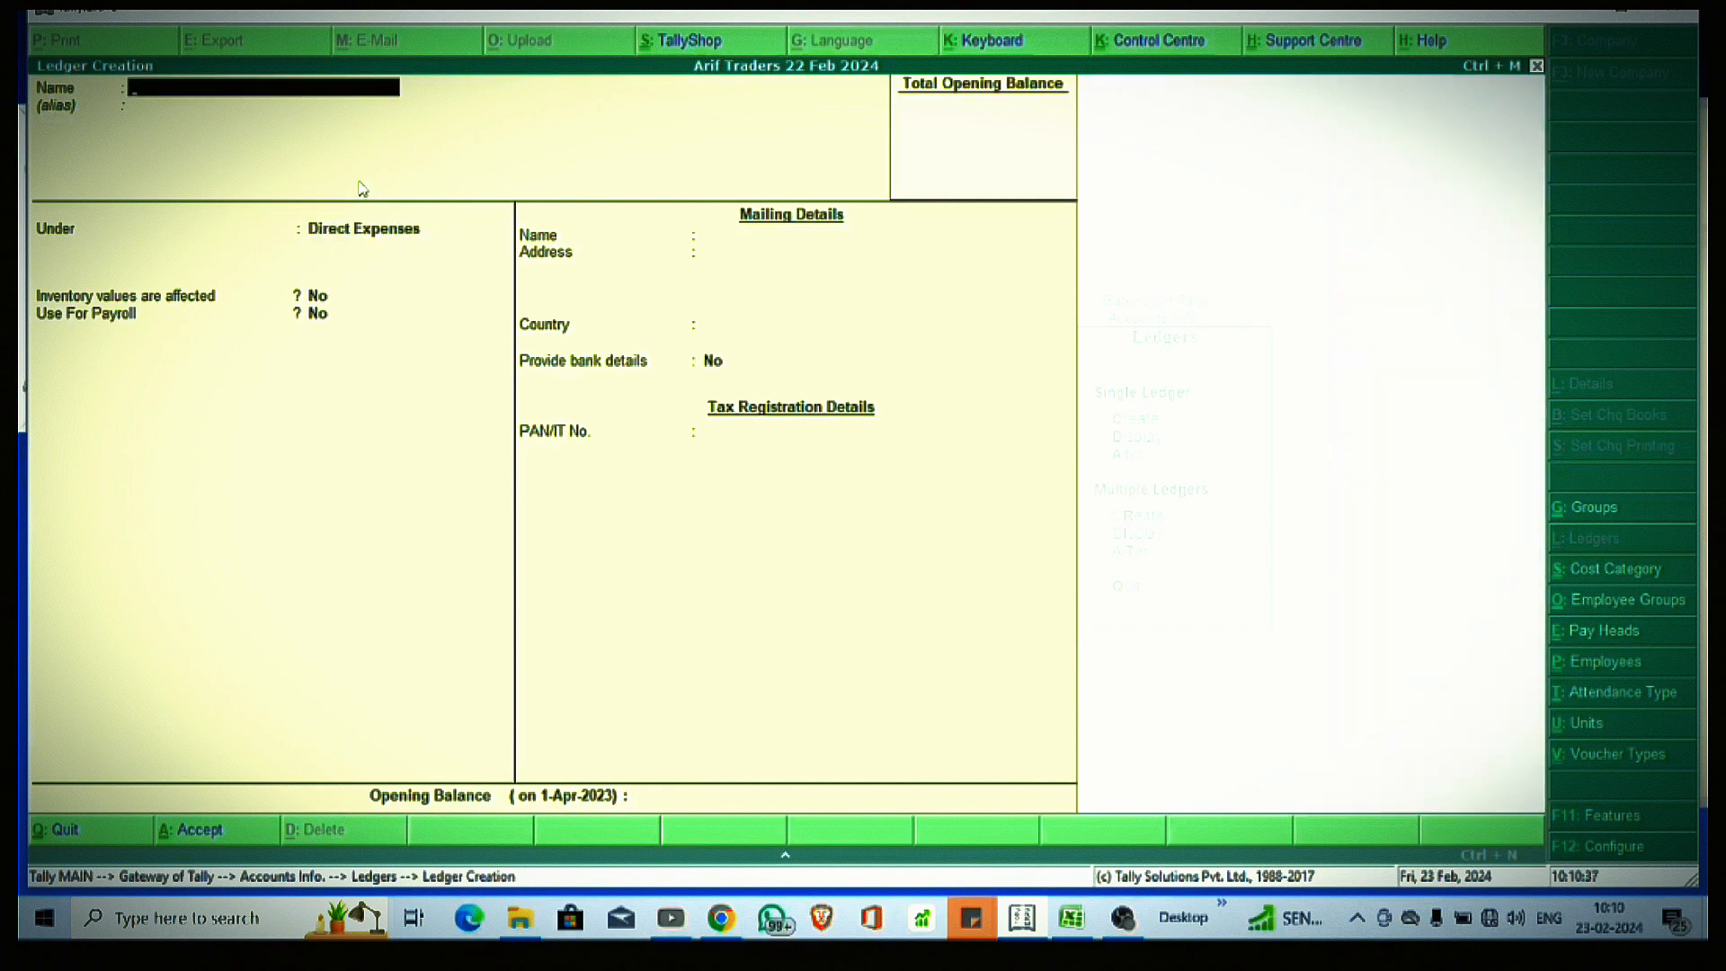
{"action": "key", "text": "Escape"}
{"action": "key", "text": "Return"}
{"action": "key", "text": "Escape"}
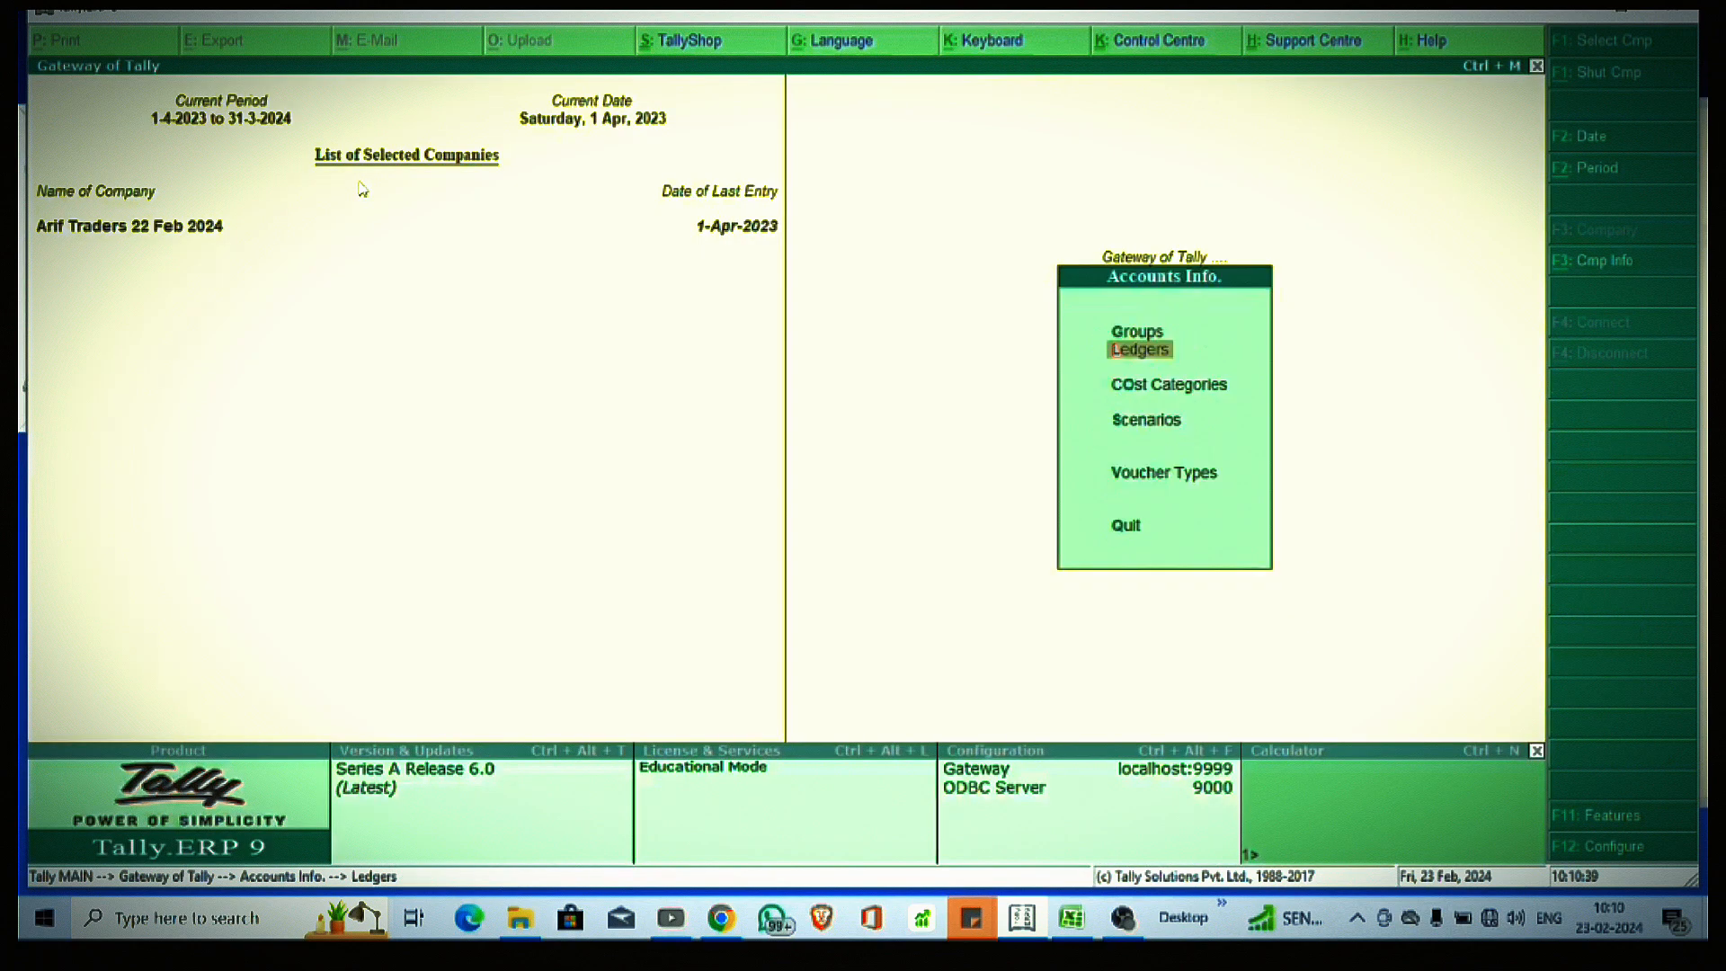
Step: Examine the company's list of single ledgers in display mode to check the direct expense ledgers
{"action": "key", "text": "Escape"}
{"action": "key", "text": "Down"}
{"action": "key", "text": "Down"}
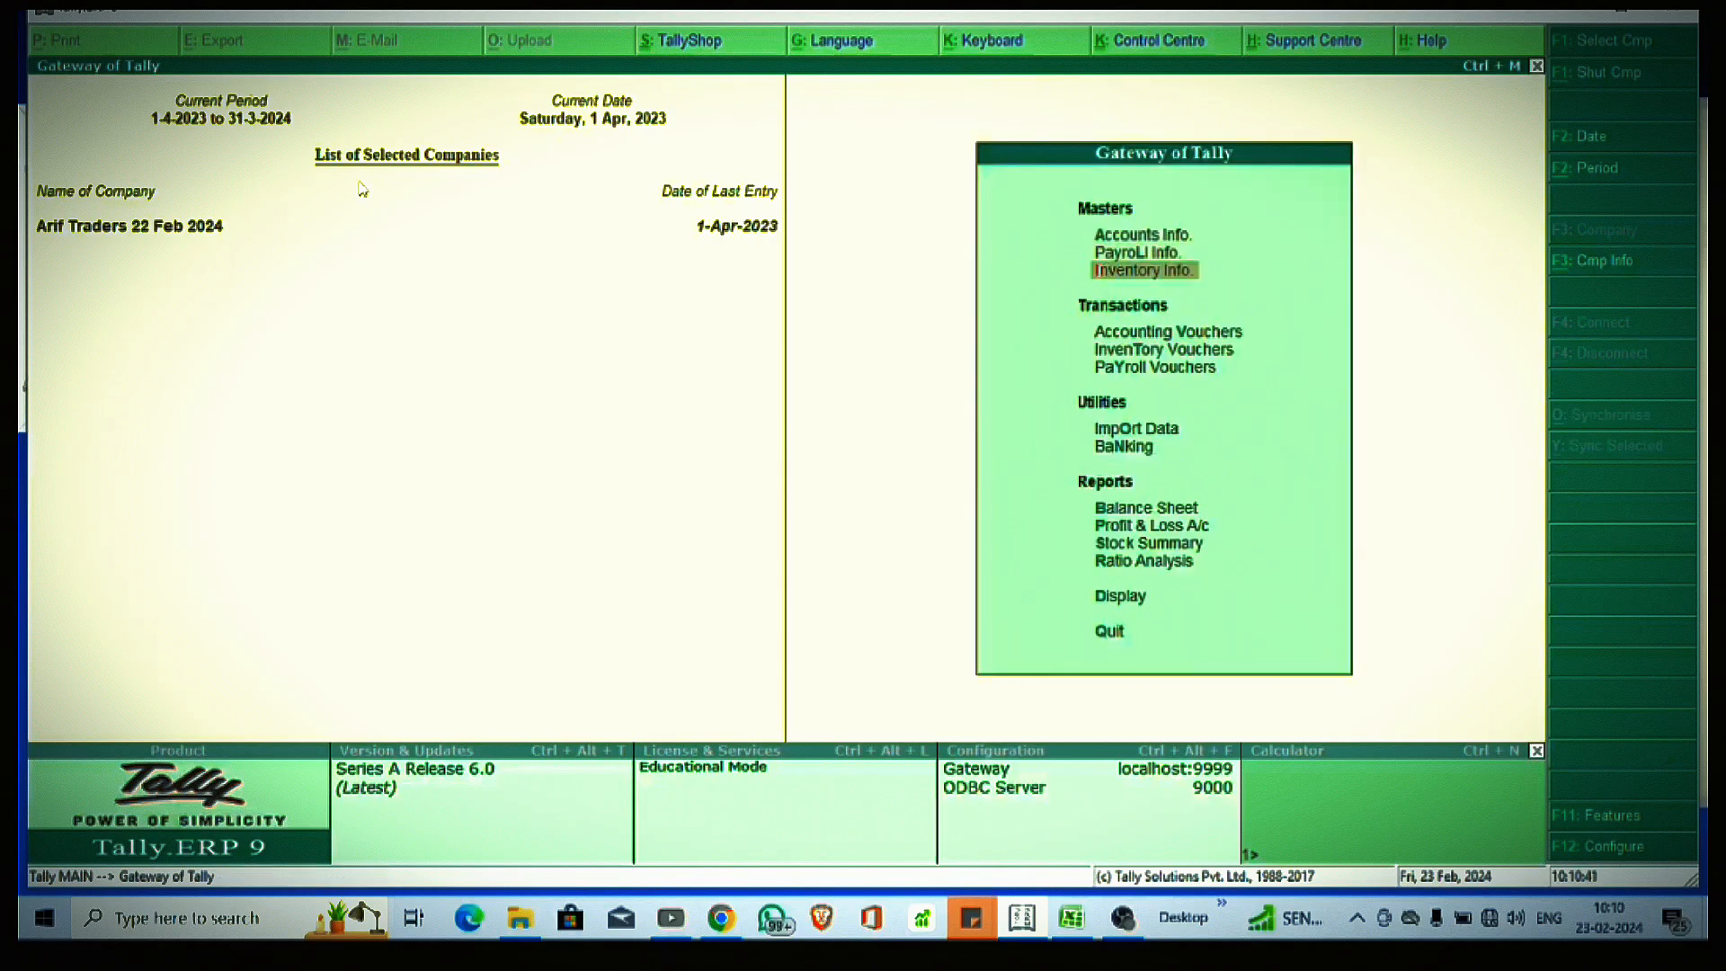
{"action": "key", "text": "Up"}
{"action": "key", "text": "Up"}
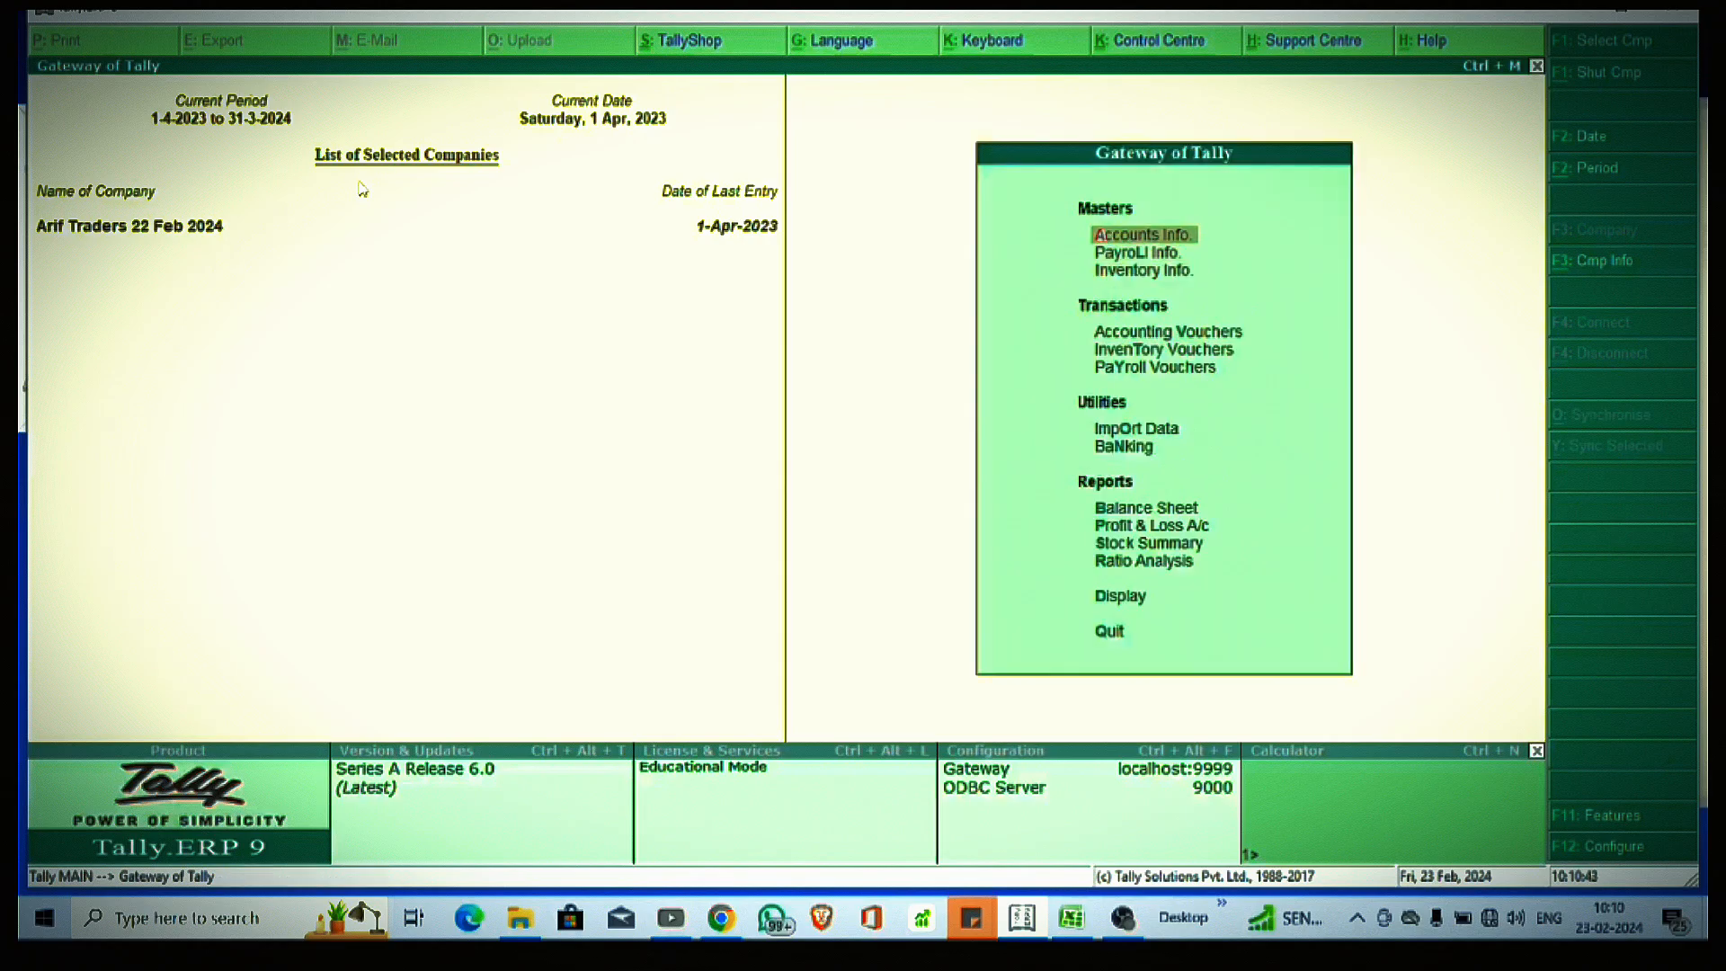
{"action": "key", "text": "Return"}
{"action": "key", "text": "Down"}
{"action": "key", "text": "Return"}
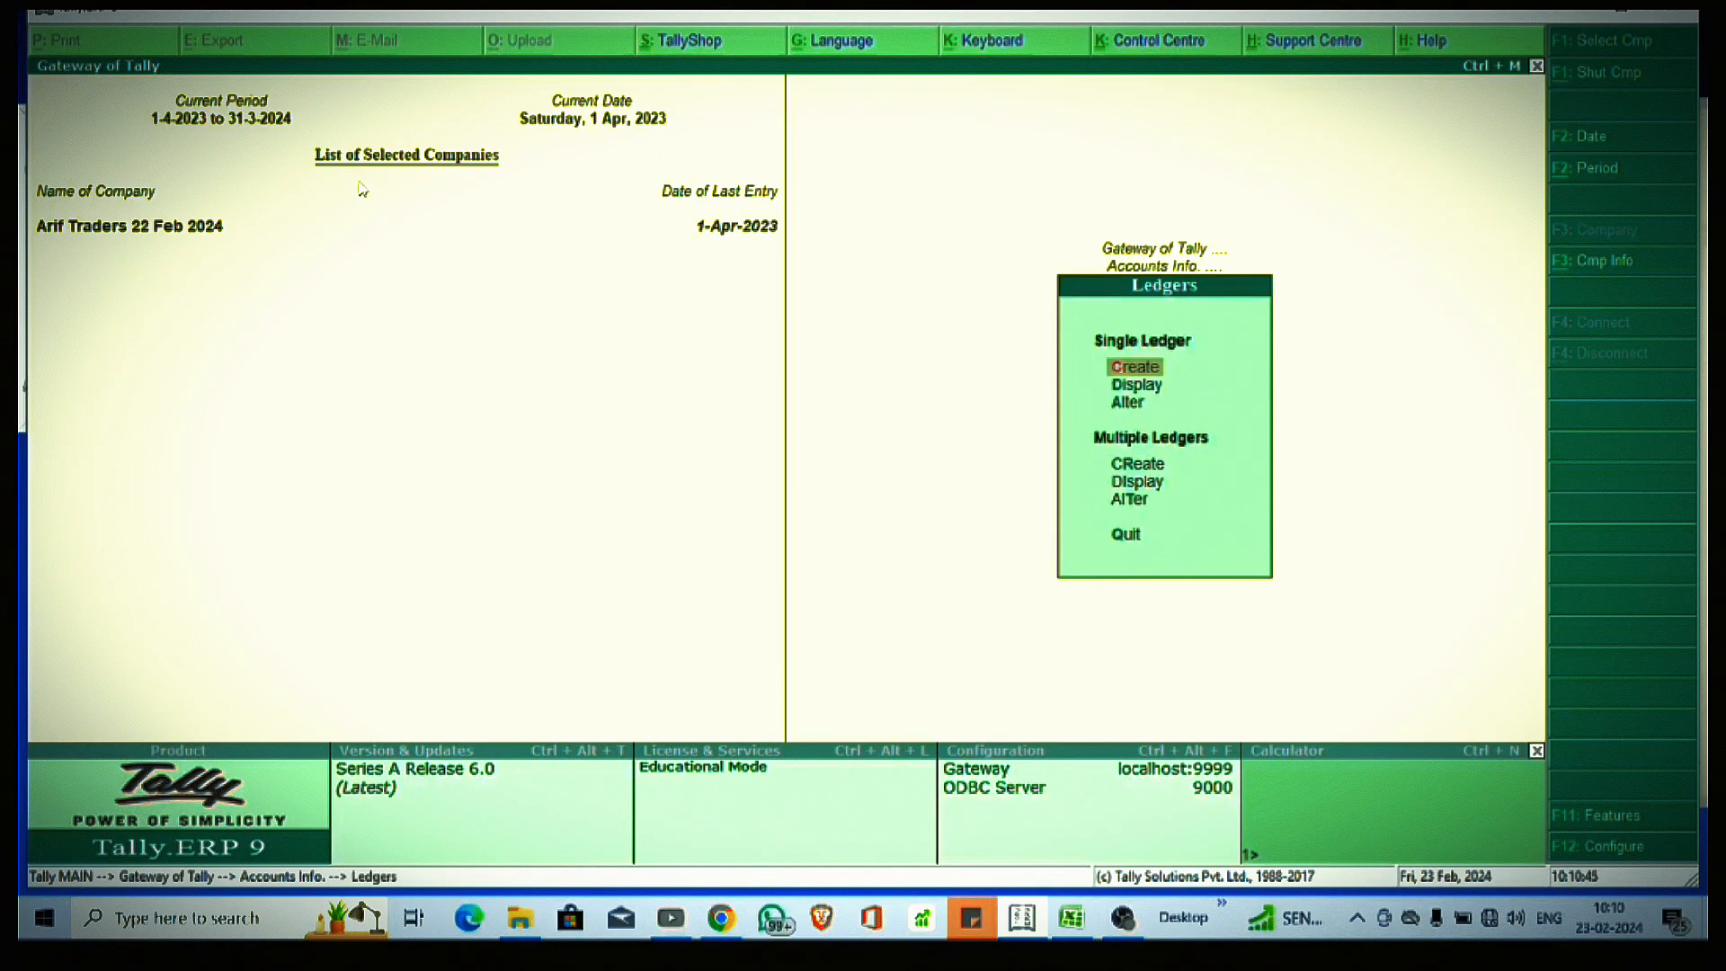
{"action": "key", "text": "Down"}
{"action": "key", "text": "Return"}
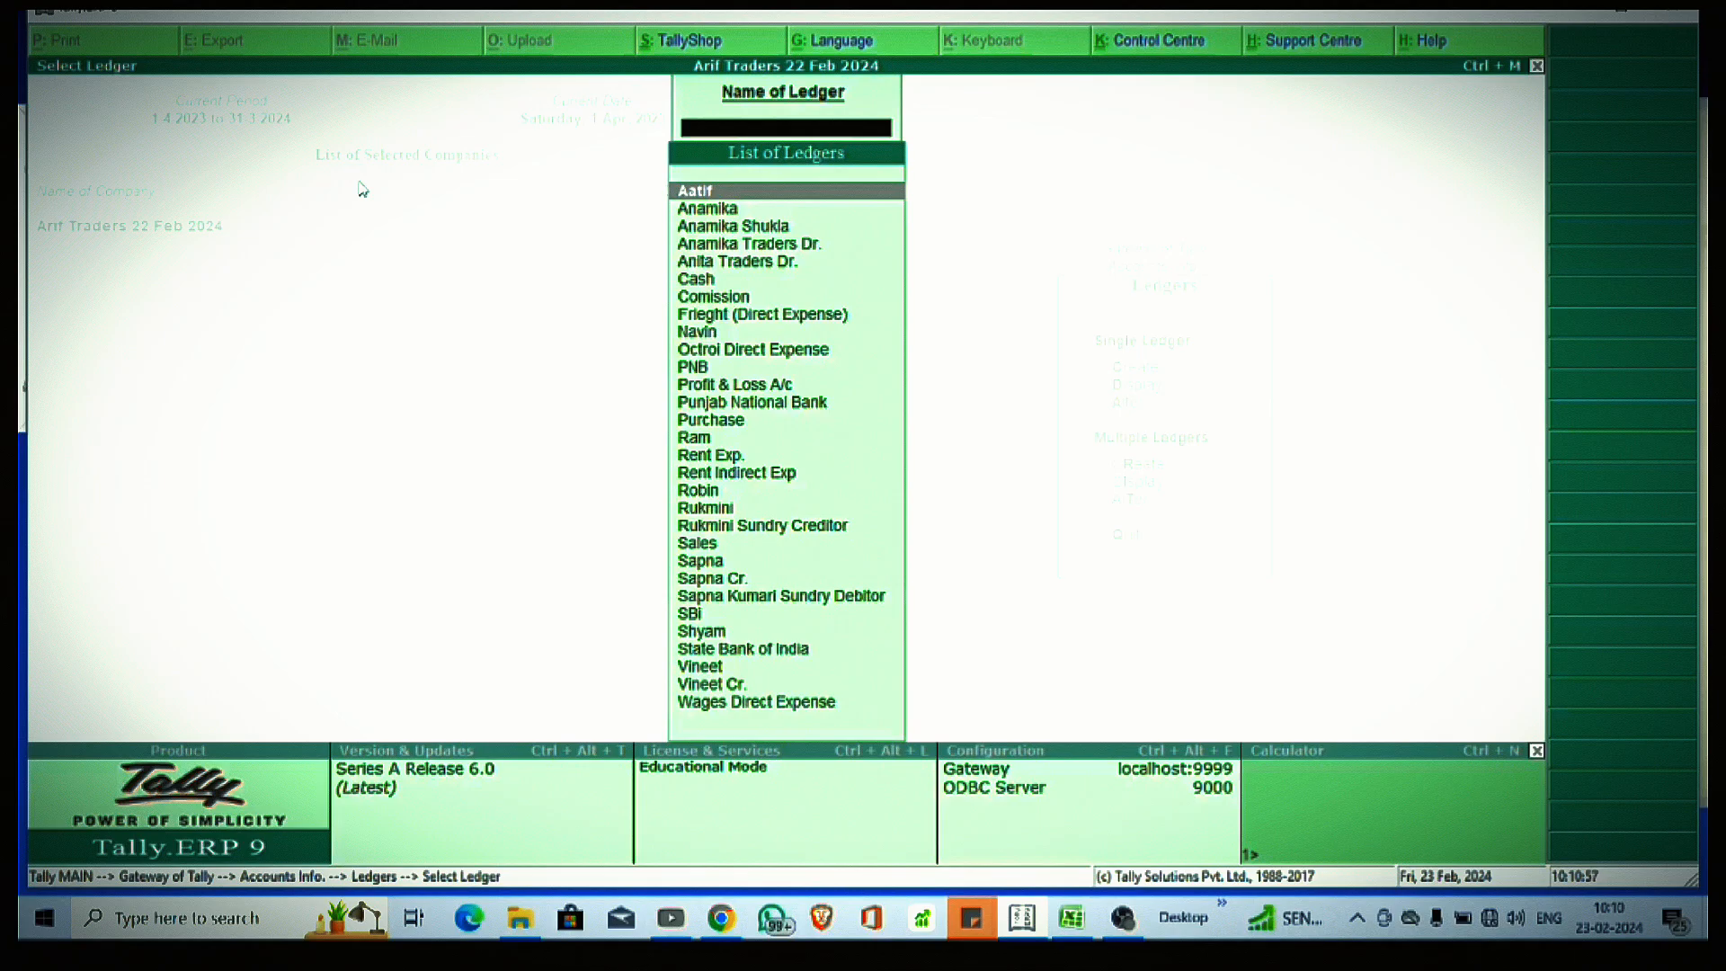
{"action": "key", "text": "Escape"}
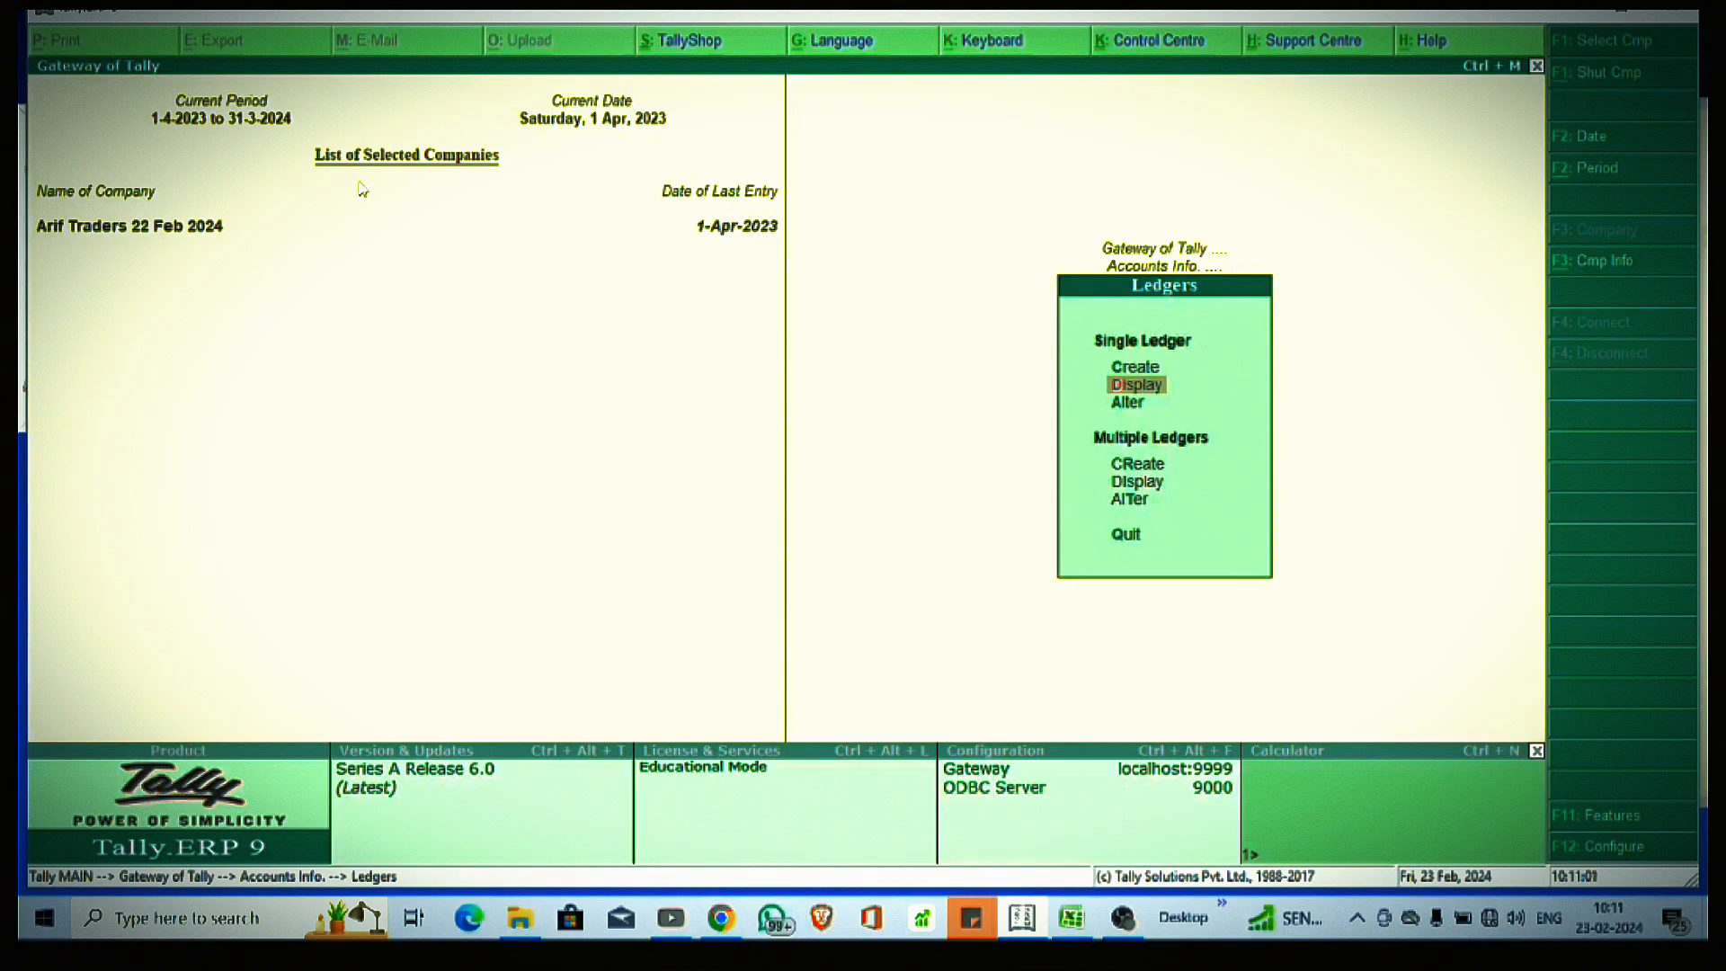
Step: Create a single stock category named "Motorola" under Primary in the inventory masters, save it and leave category creation
{"action": "key", "text": "Escape"}
{"action": "key", "text": "Escape"}
{"action": "key", "text": "Down"}
{"action": "key", "text": "Down"}
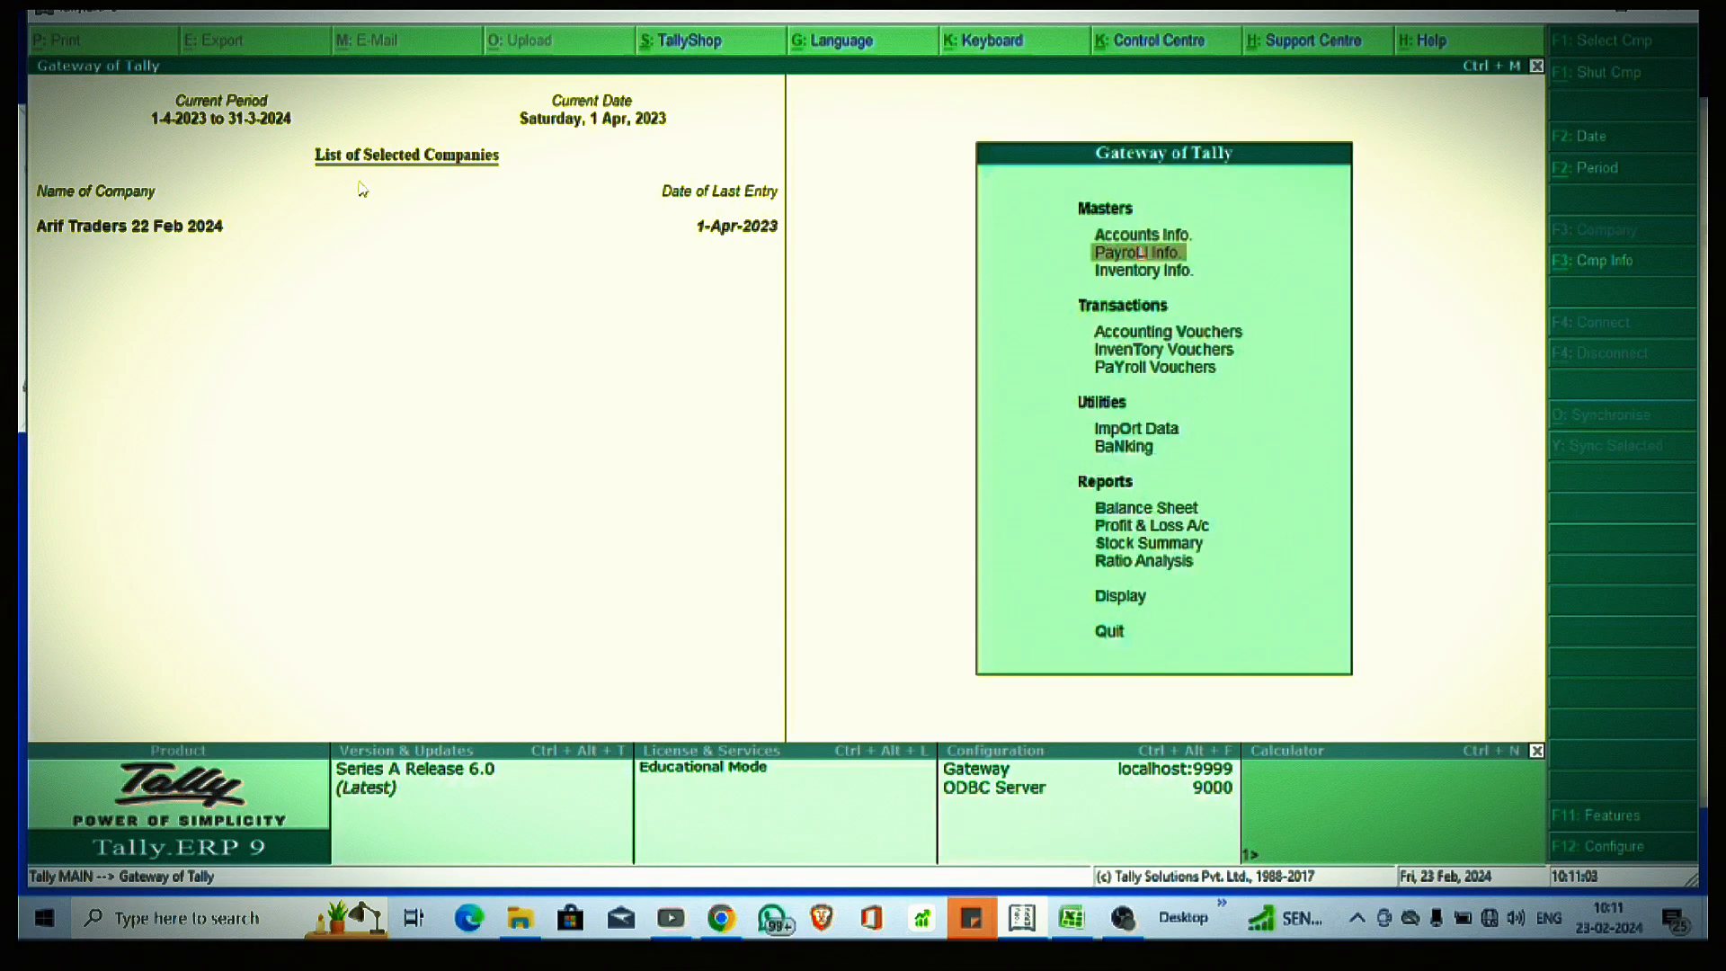
{"action": "key", "text": "Return"}
{"action": "key", "text": "Down"}
{"action": "key", "text": "Down"}
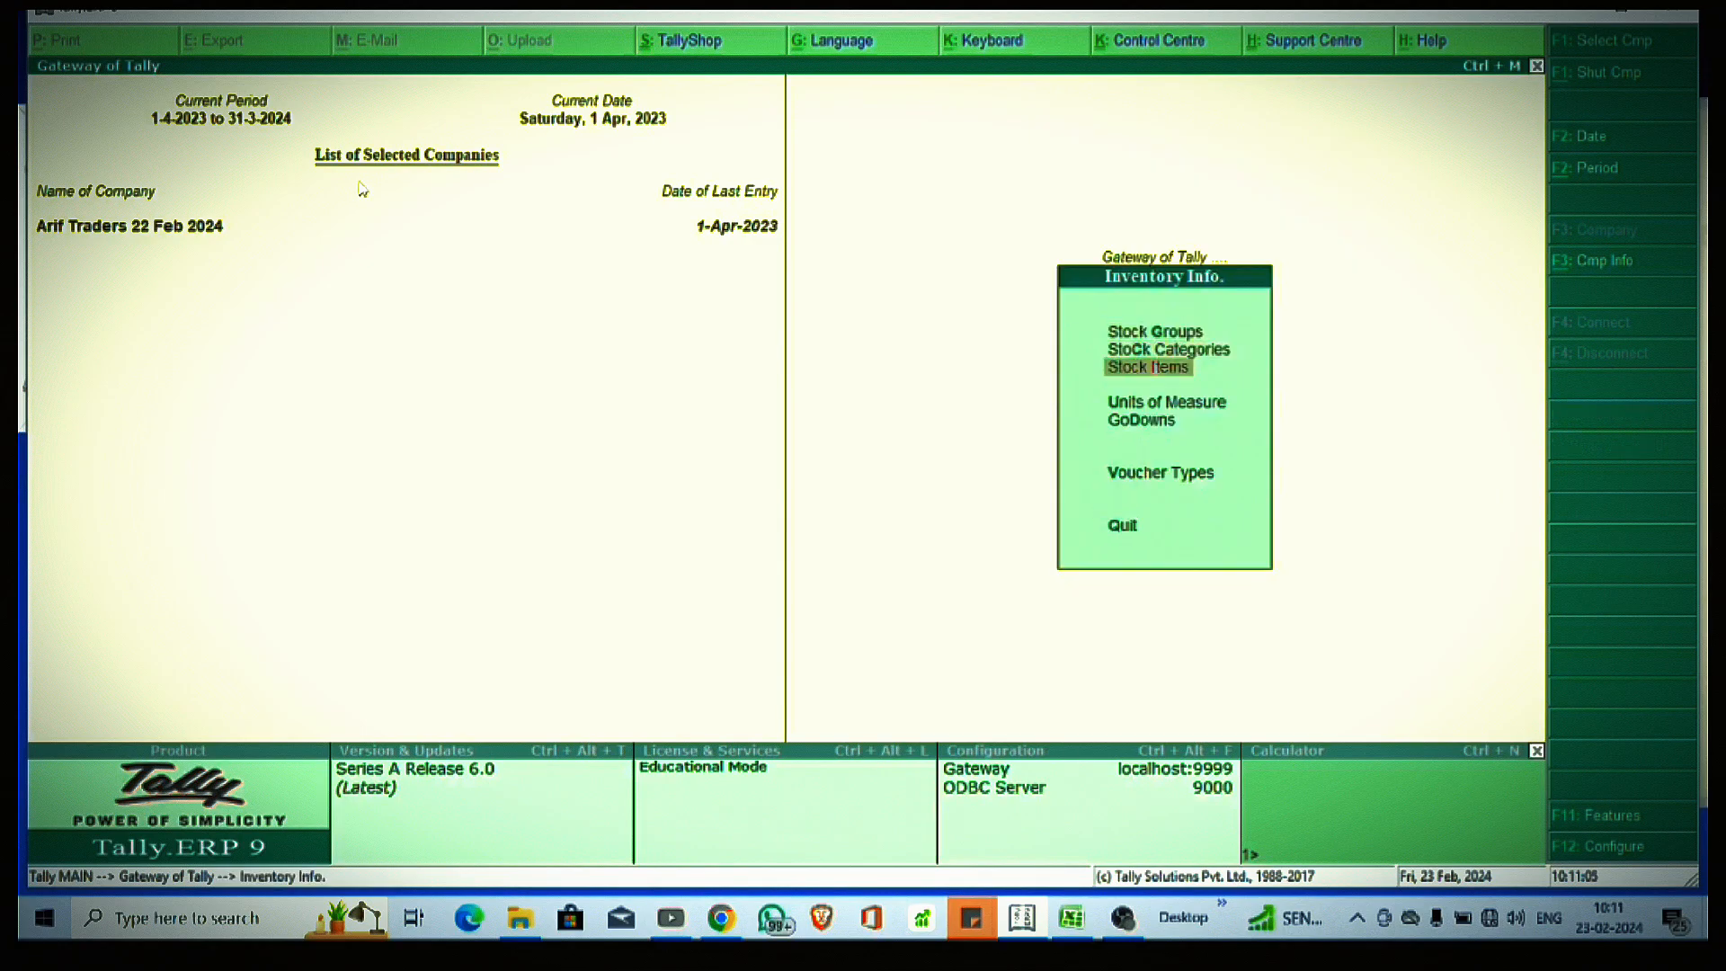
{"action": "key", "text": "Up"}
{"action": "key", "text": "Return"}
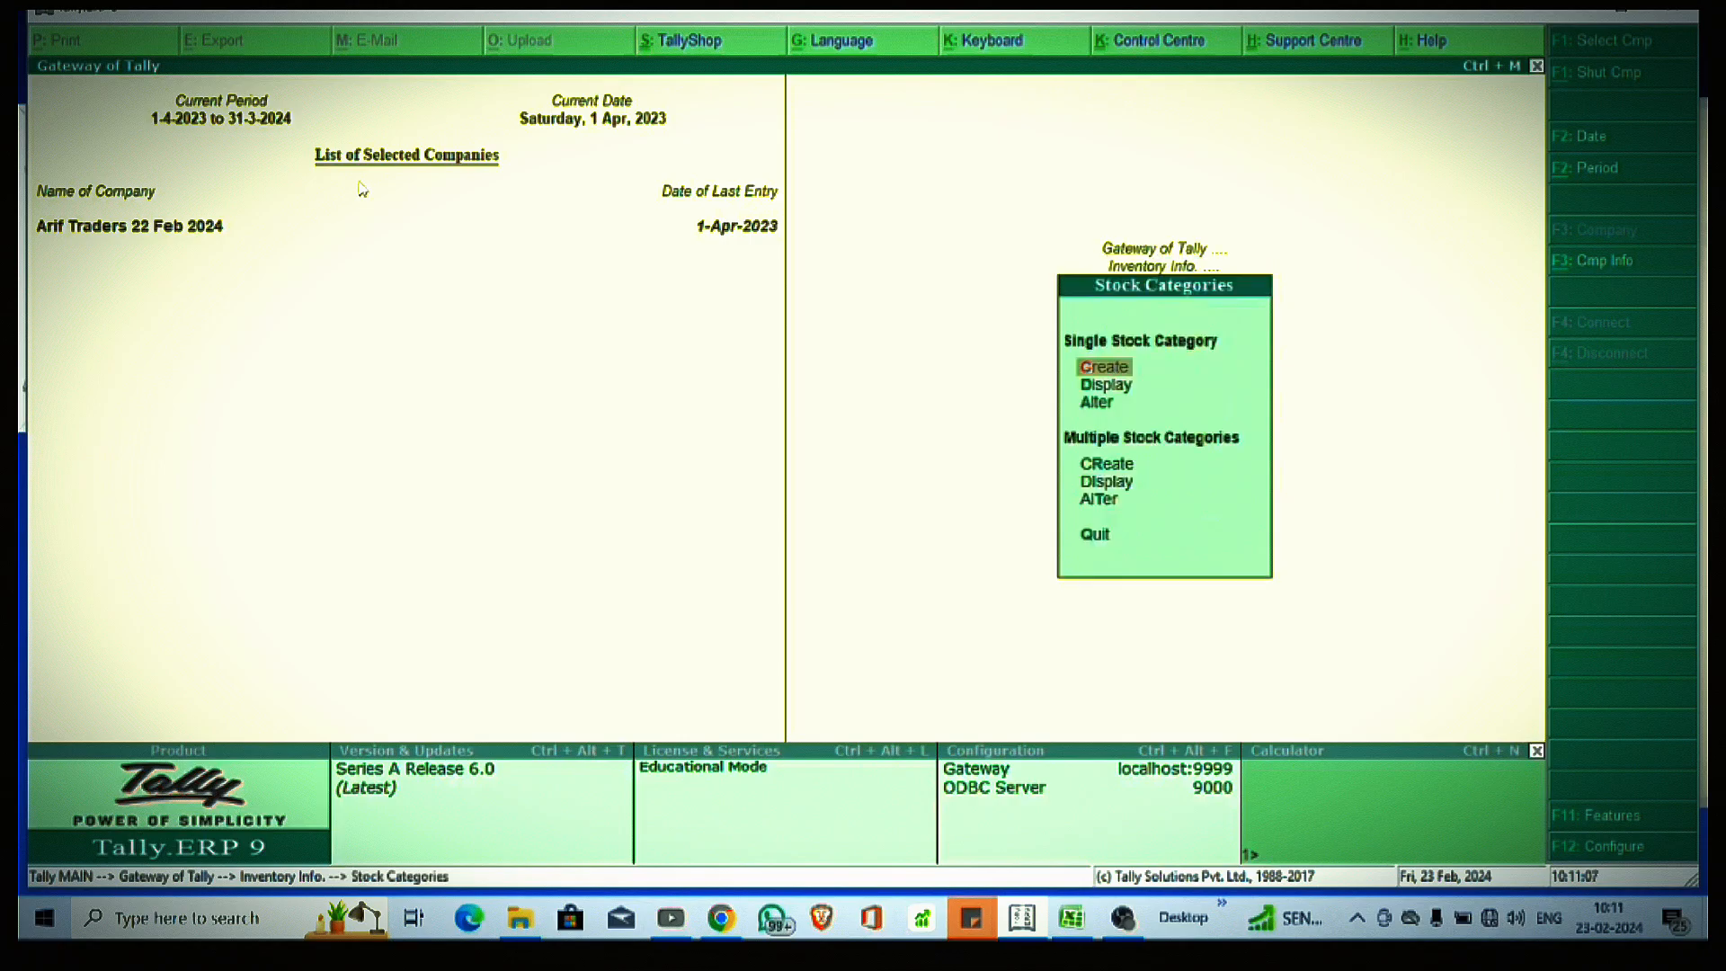
{"action": "key", "text": "Return"}
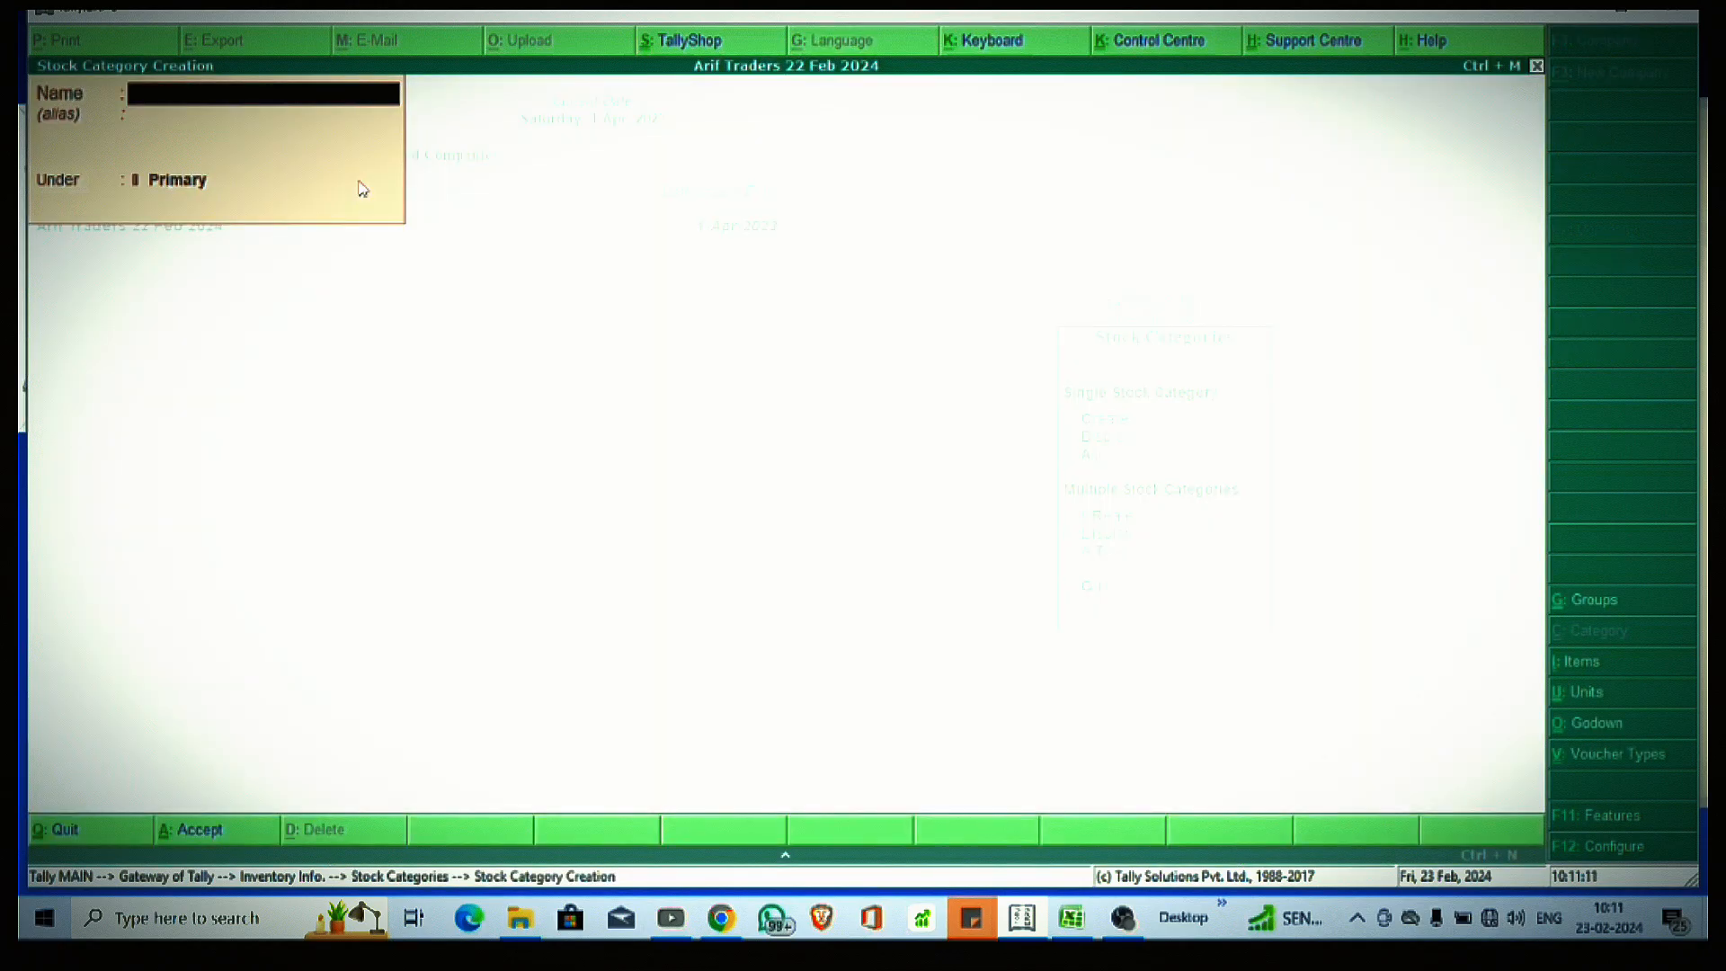
{"action": "type", "text": "Motorola"}
{"action": "key", "text": "Return"}
{"action": "key", "text": "Return"}
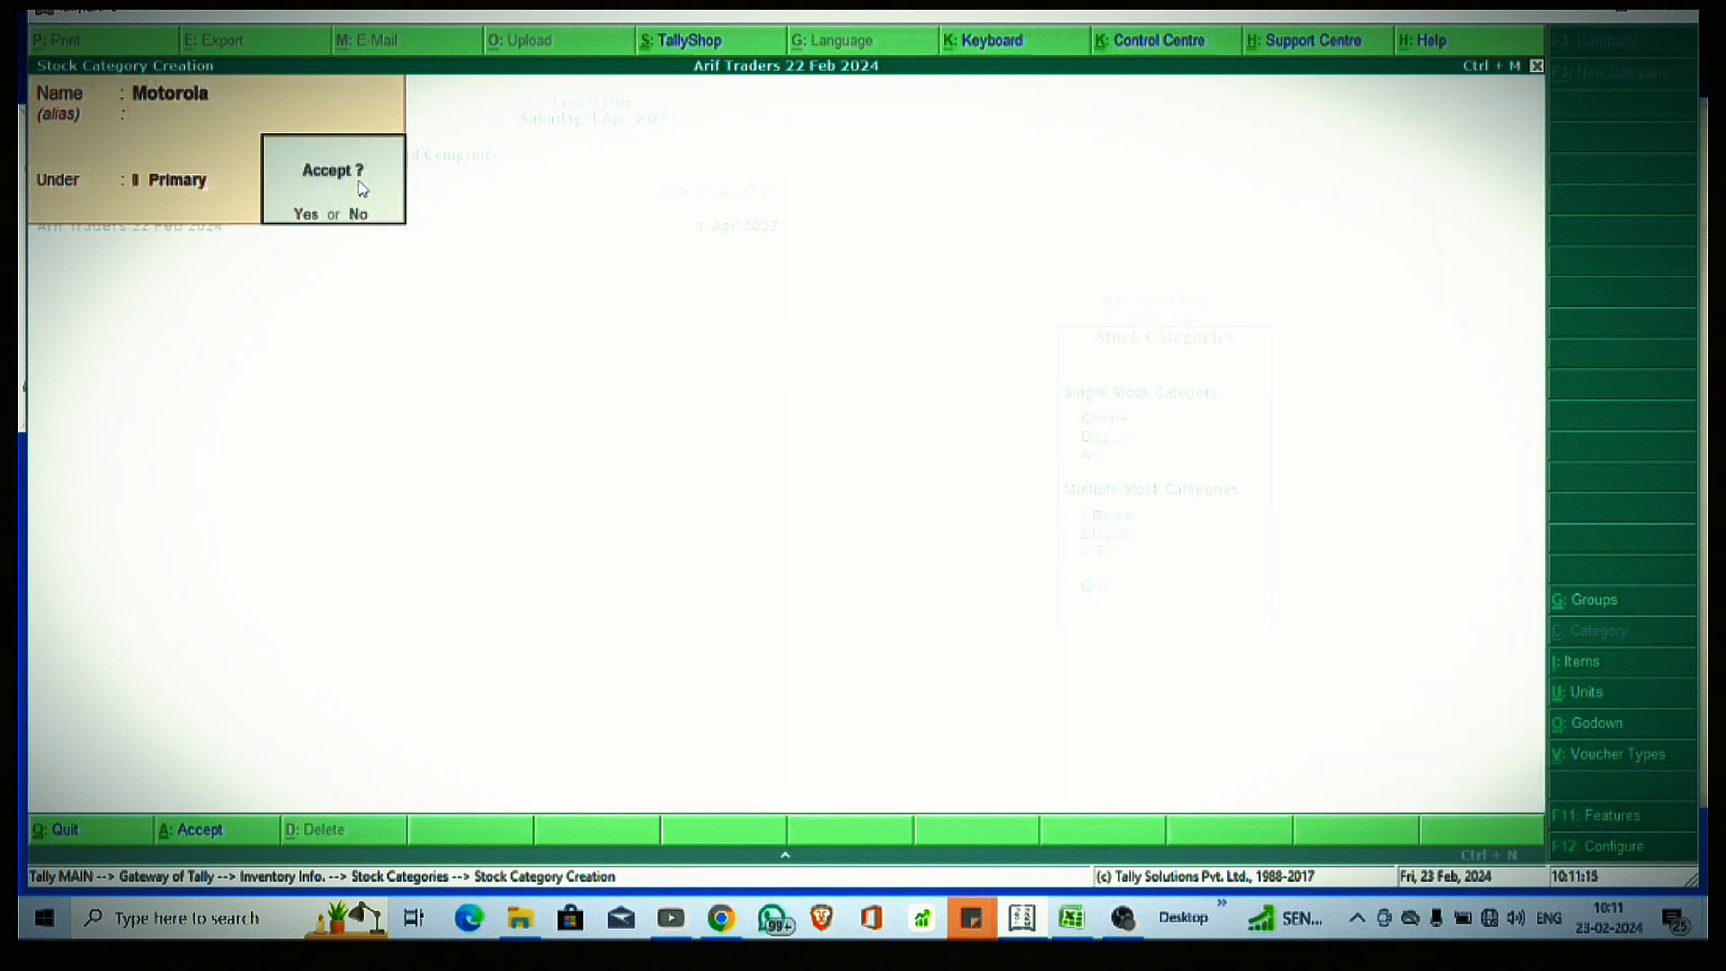
{"action": "key", "text": "Return"}
{"action": "key", "text": "Escape"}
{"action": "key", "text": "Return"}
{"action": "key", "text": "Escape"}
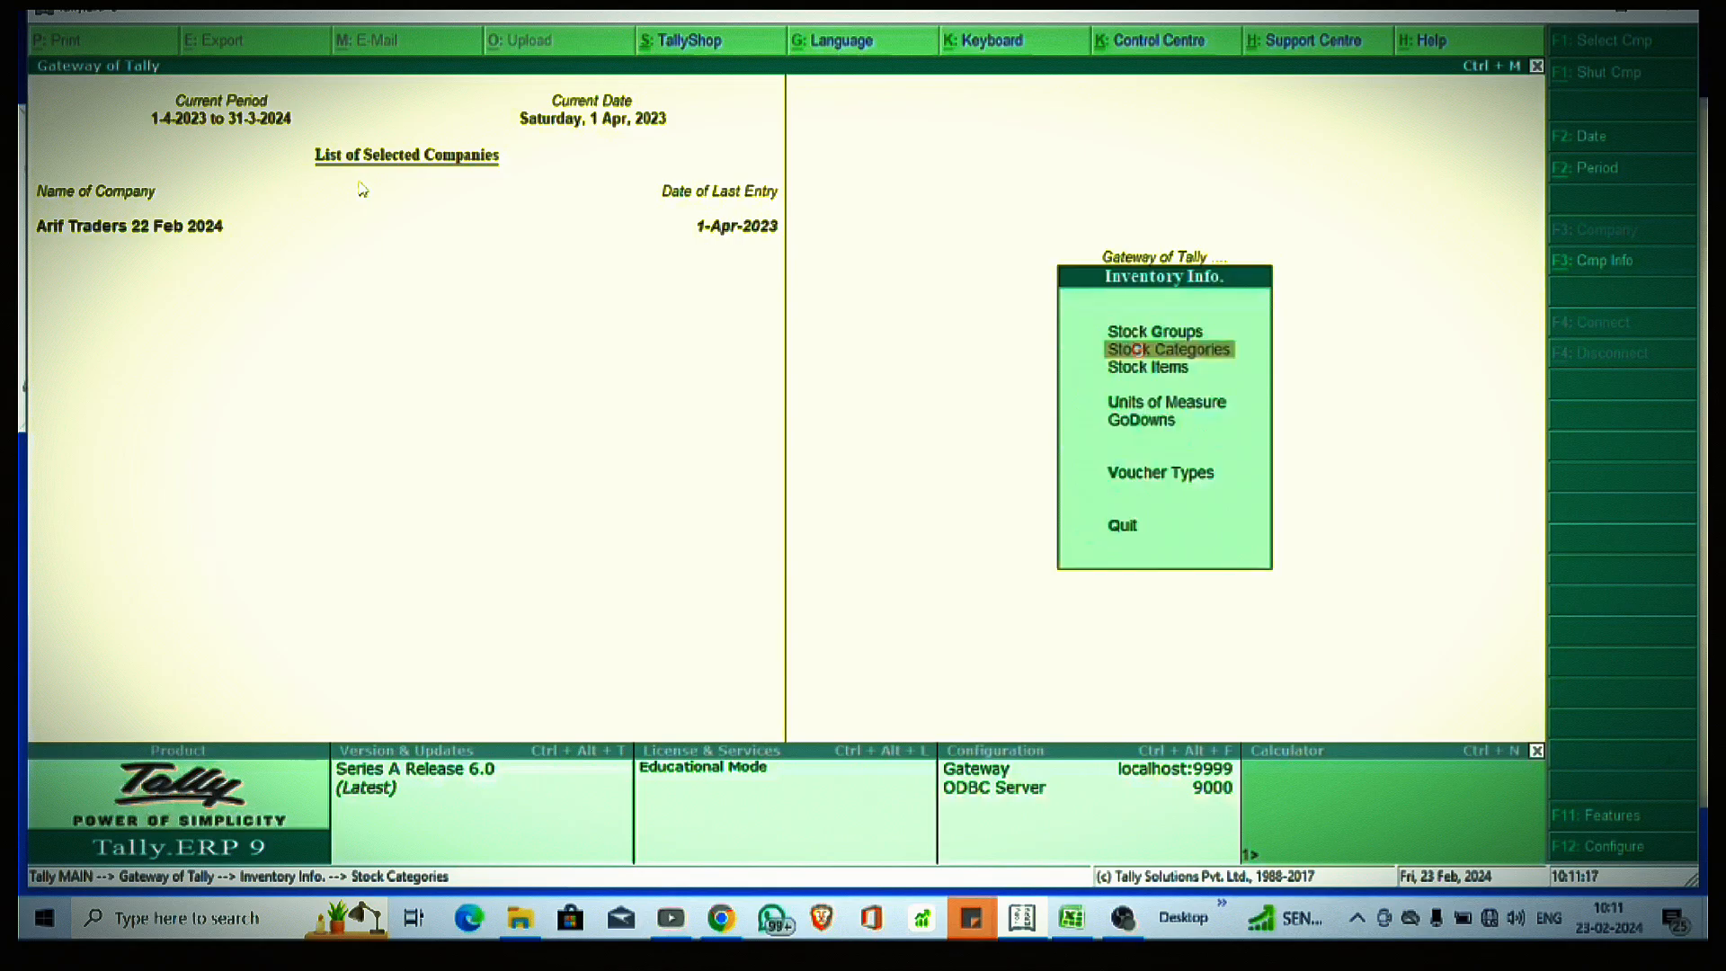
Step: Create a single stock group named "Smartphone" under Primary with item quantities added, save it and leave group creation
{"action": "key", "text": "Up"}
{"action": "key", "text": "Return"}
{"action": "key", "text": "Return"}
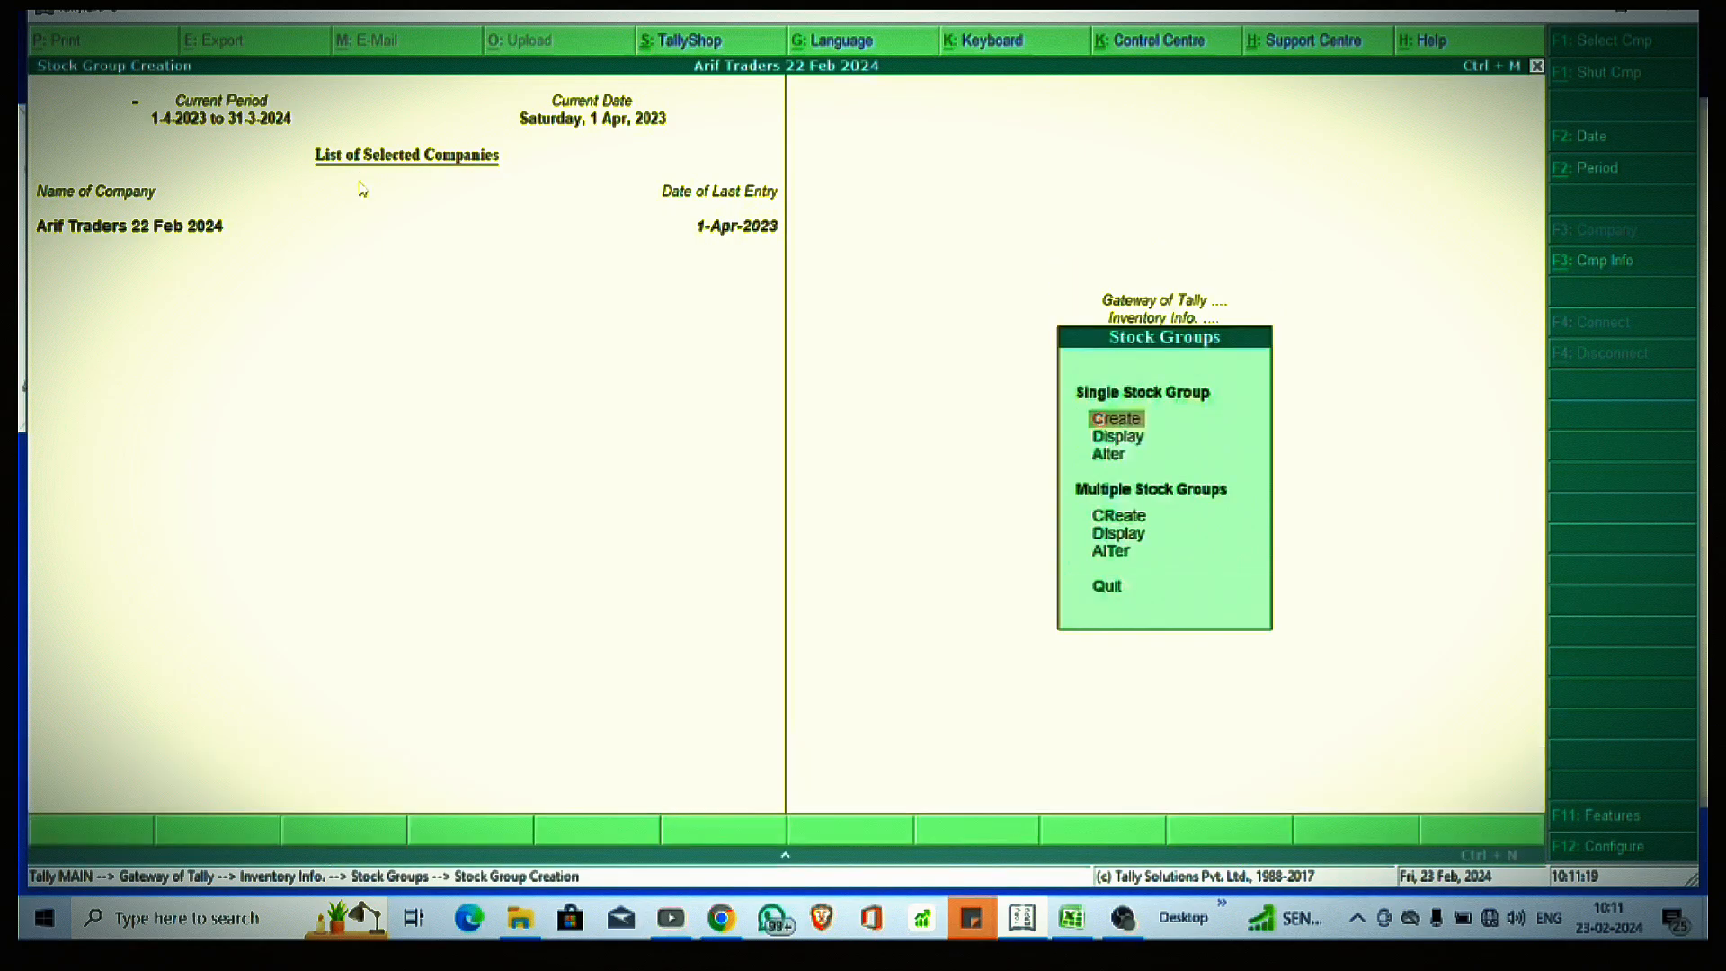
{"action": "type", "text": "Smartphone"}
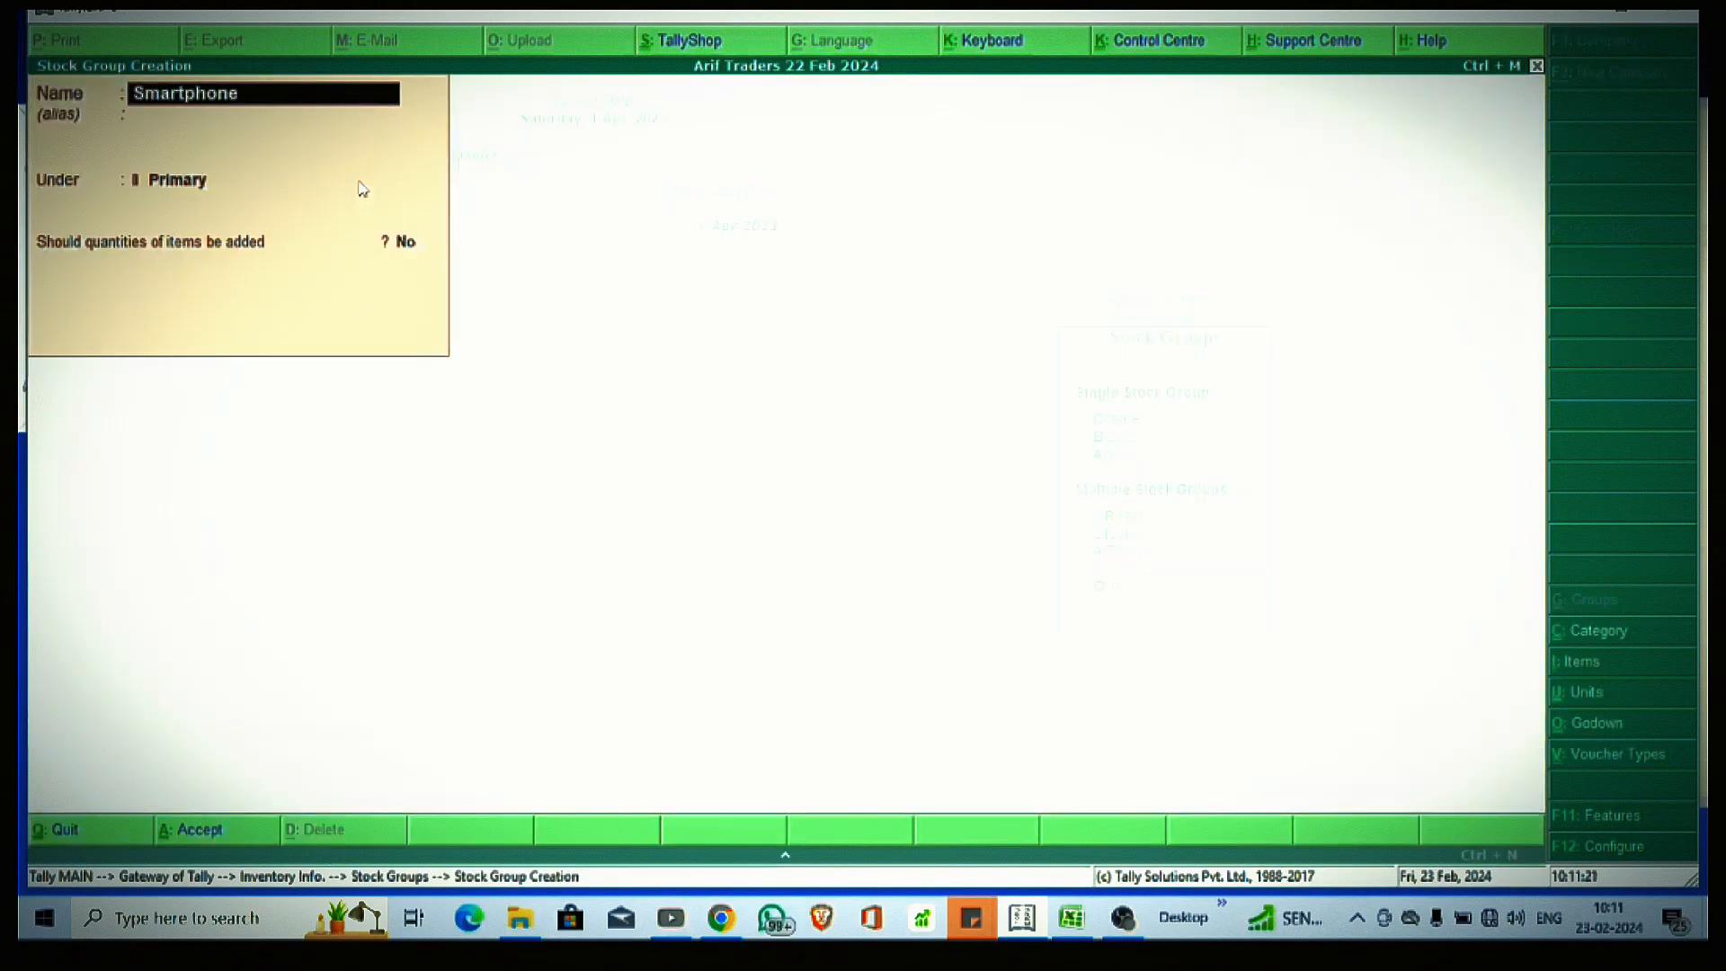
{"action": "key", "text": "Return"}
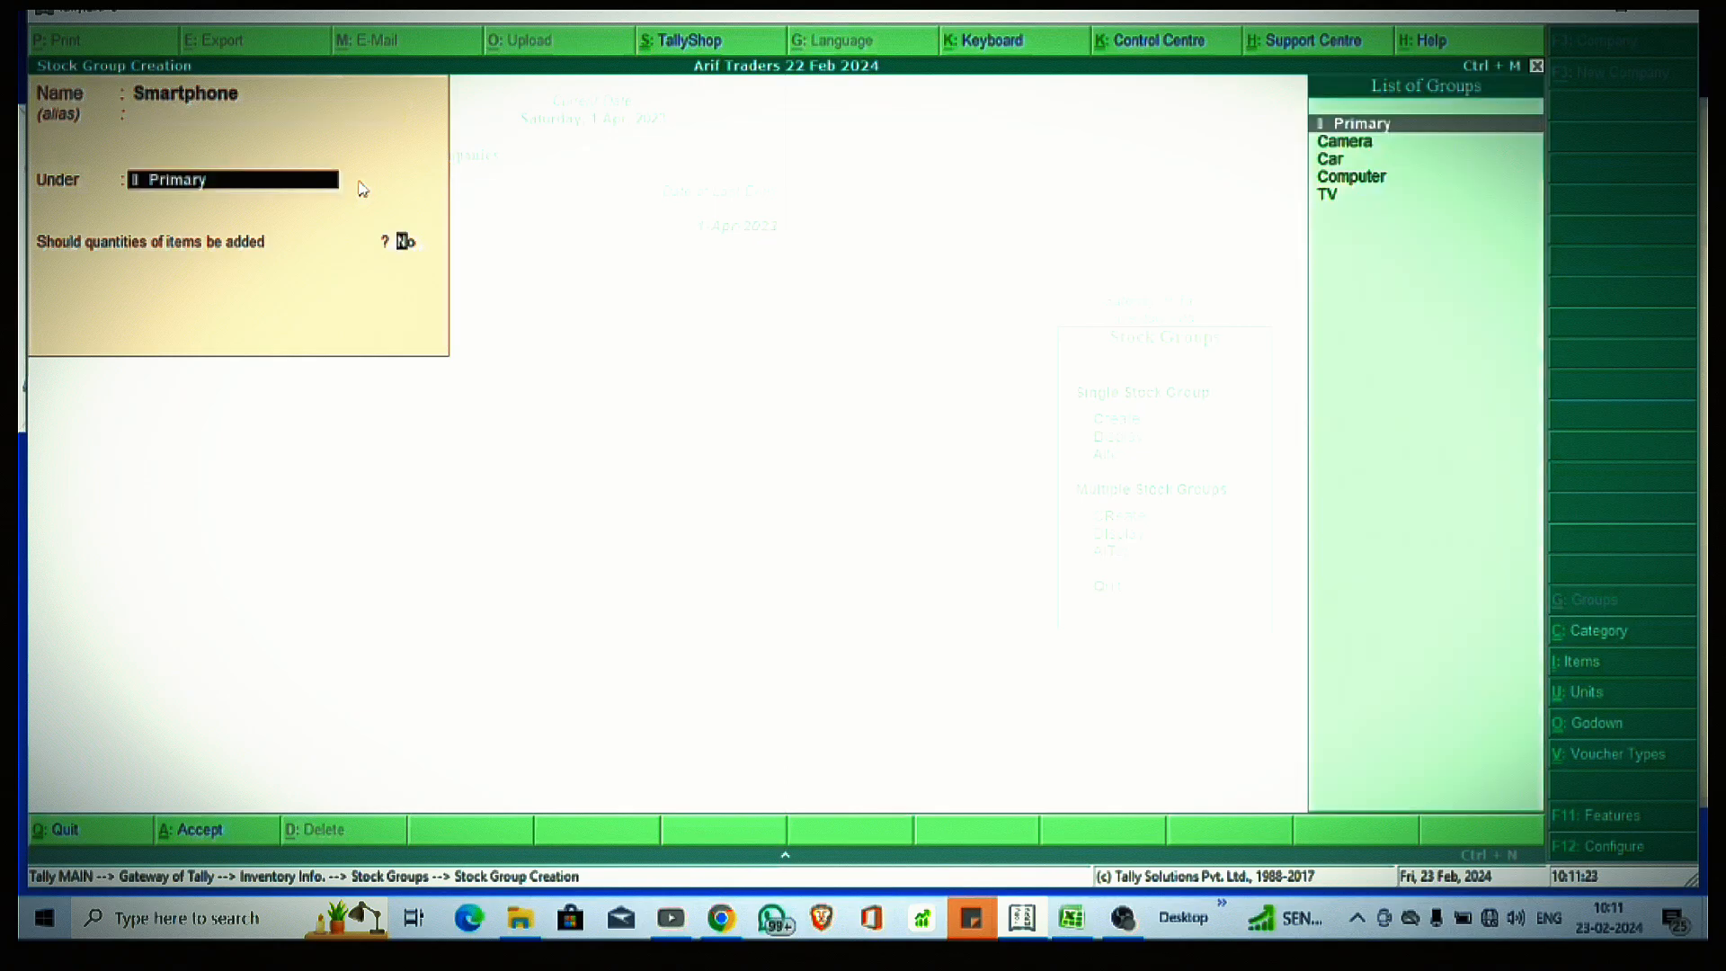
{"action": "key", "text": "Return"}
{"action": "type", "text": "y"}
{"action": "key", "text": "Return"}
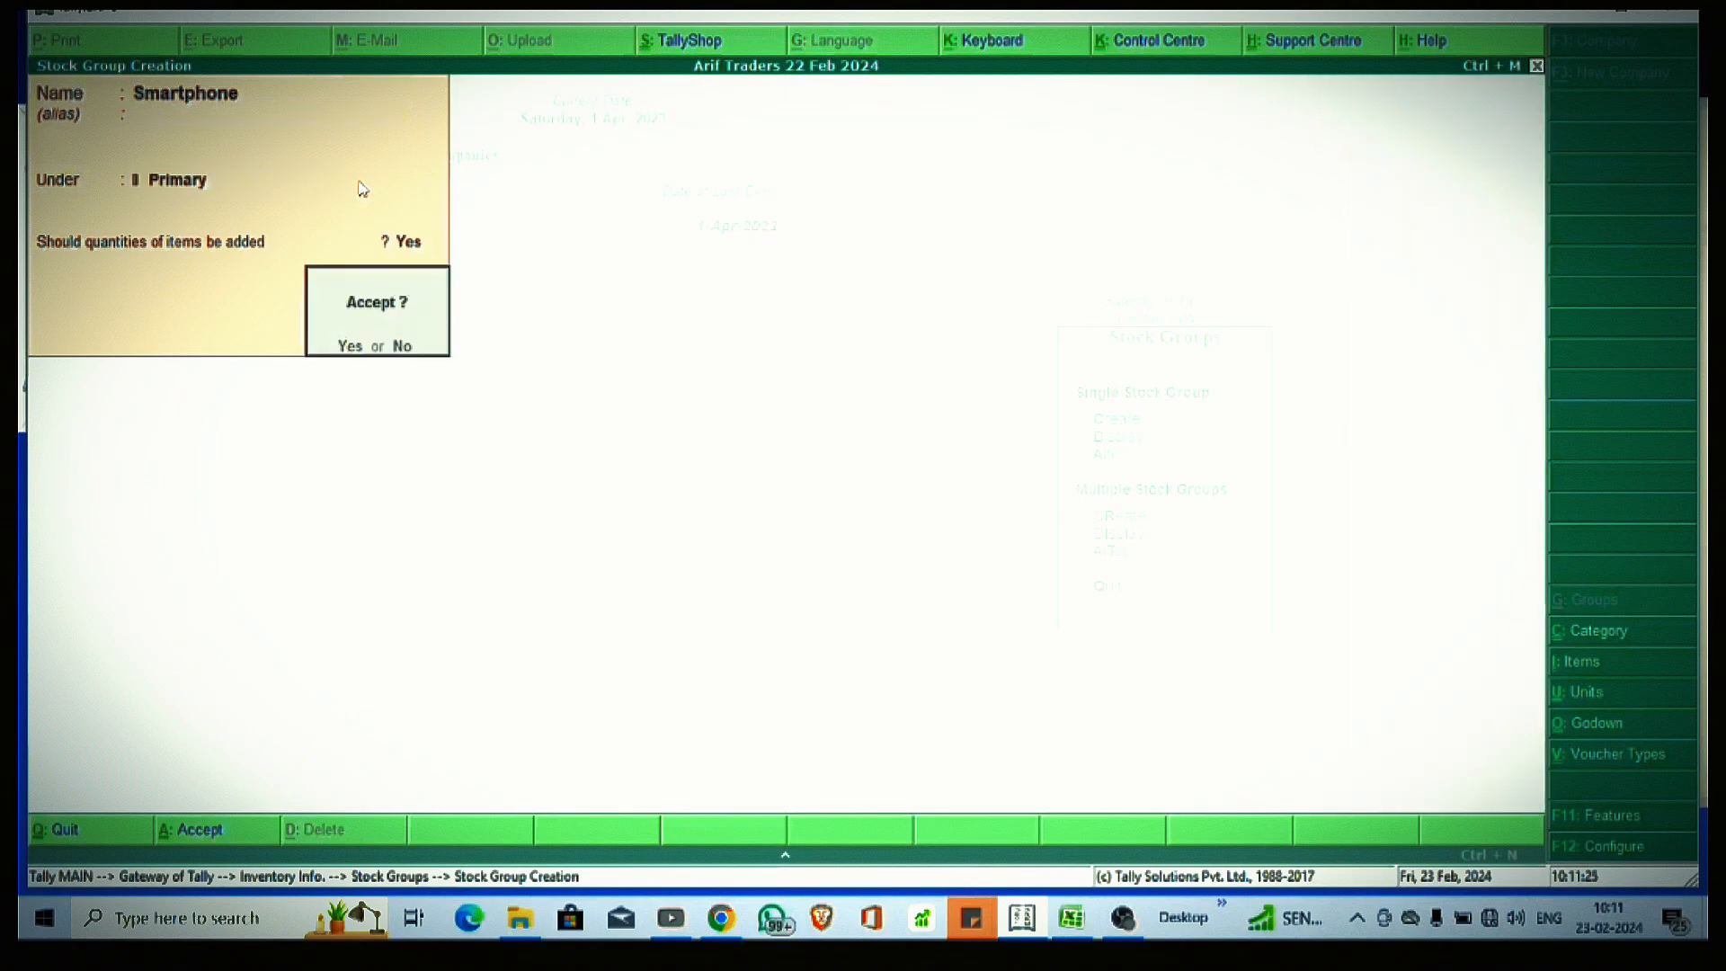
{"action": "key", "text": "Return"}
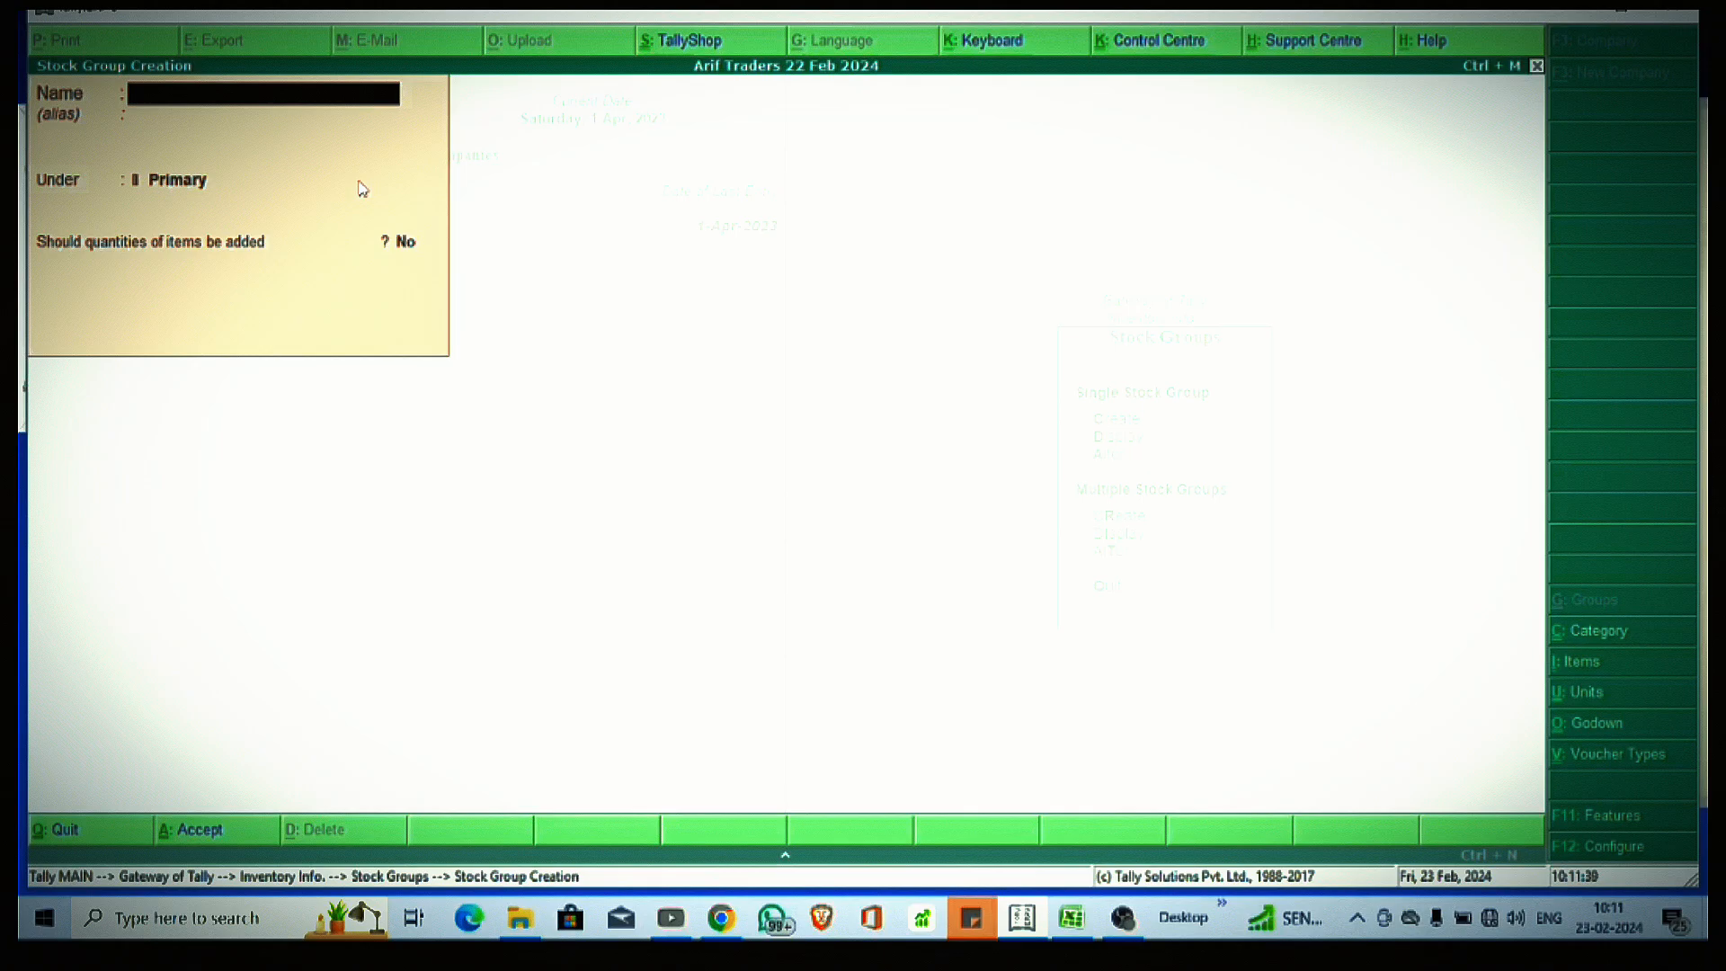
{"action": "key", "text": "Escape"}
{"action": "key", "text": "Return"}
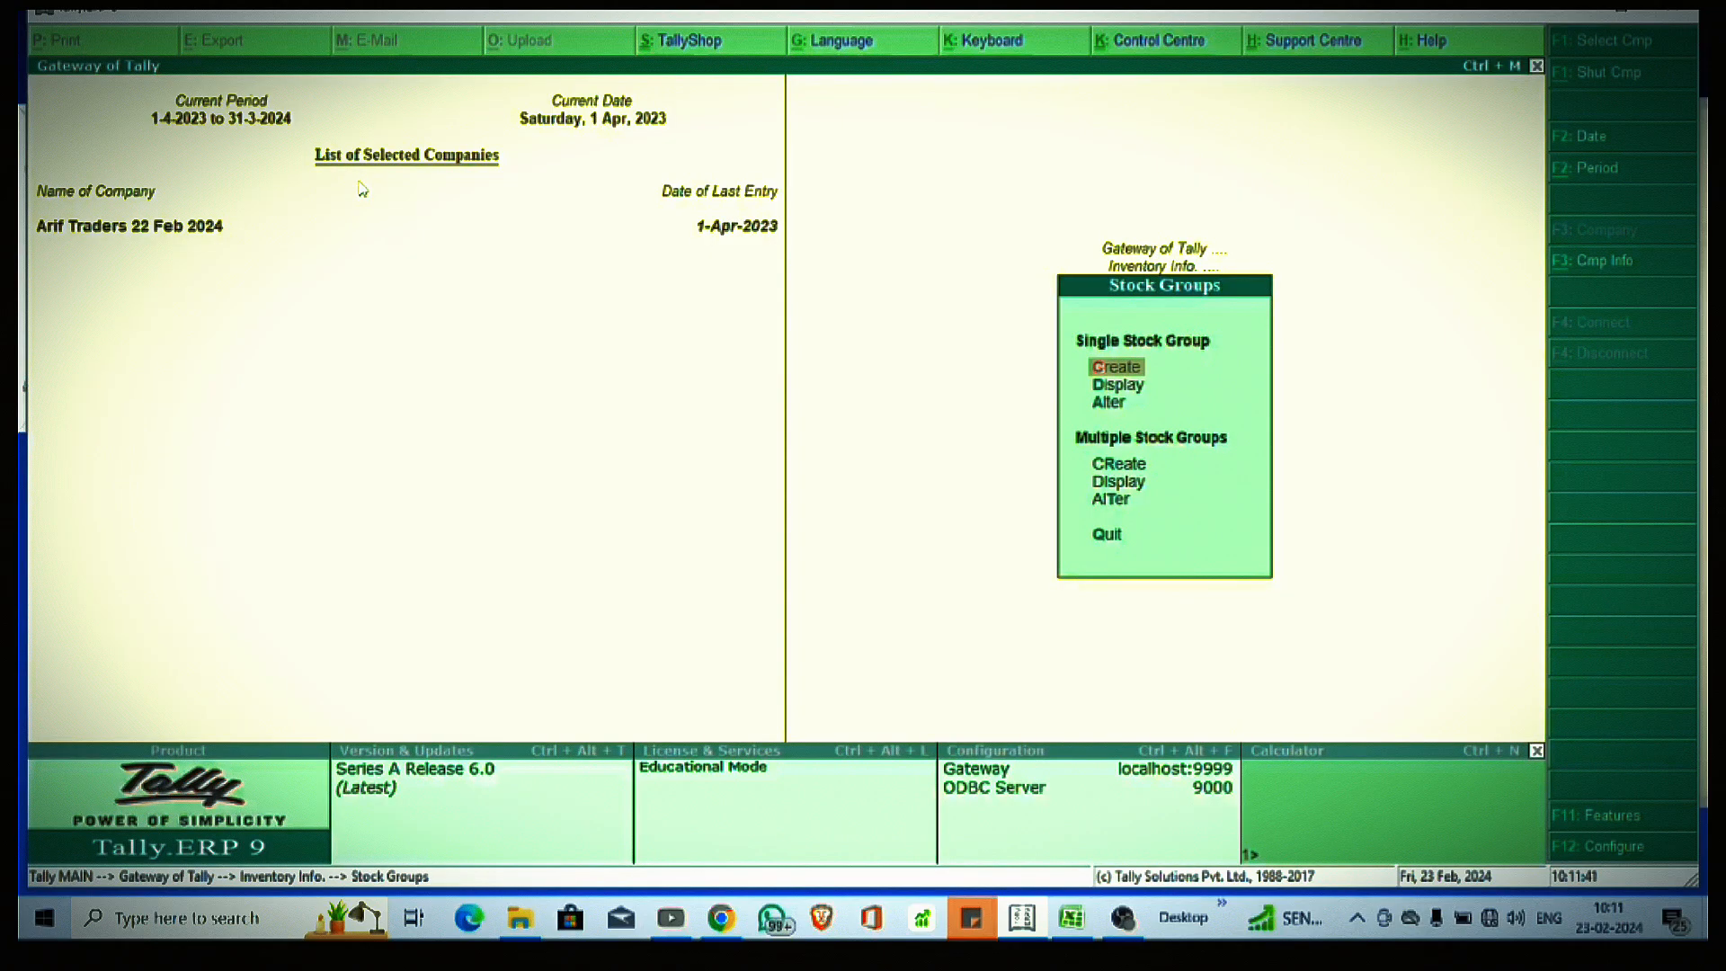
Step: Start a single stock item and name it "Motorola 5g Smartphone 4GB Ram 128 GB Internal Stor" without an alias
{"action": "key", "text": "Down"}
{"action": "key", "text": "Down"}
{"action": "key", "text": "Return"}
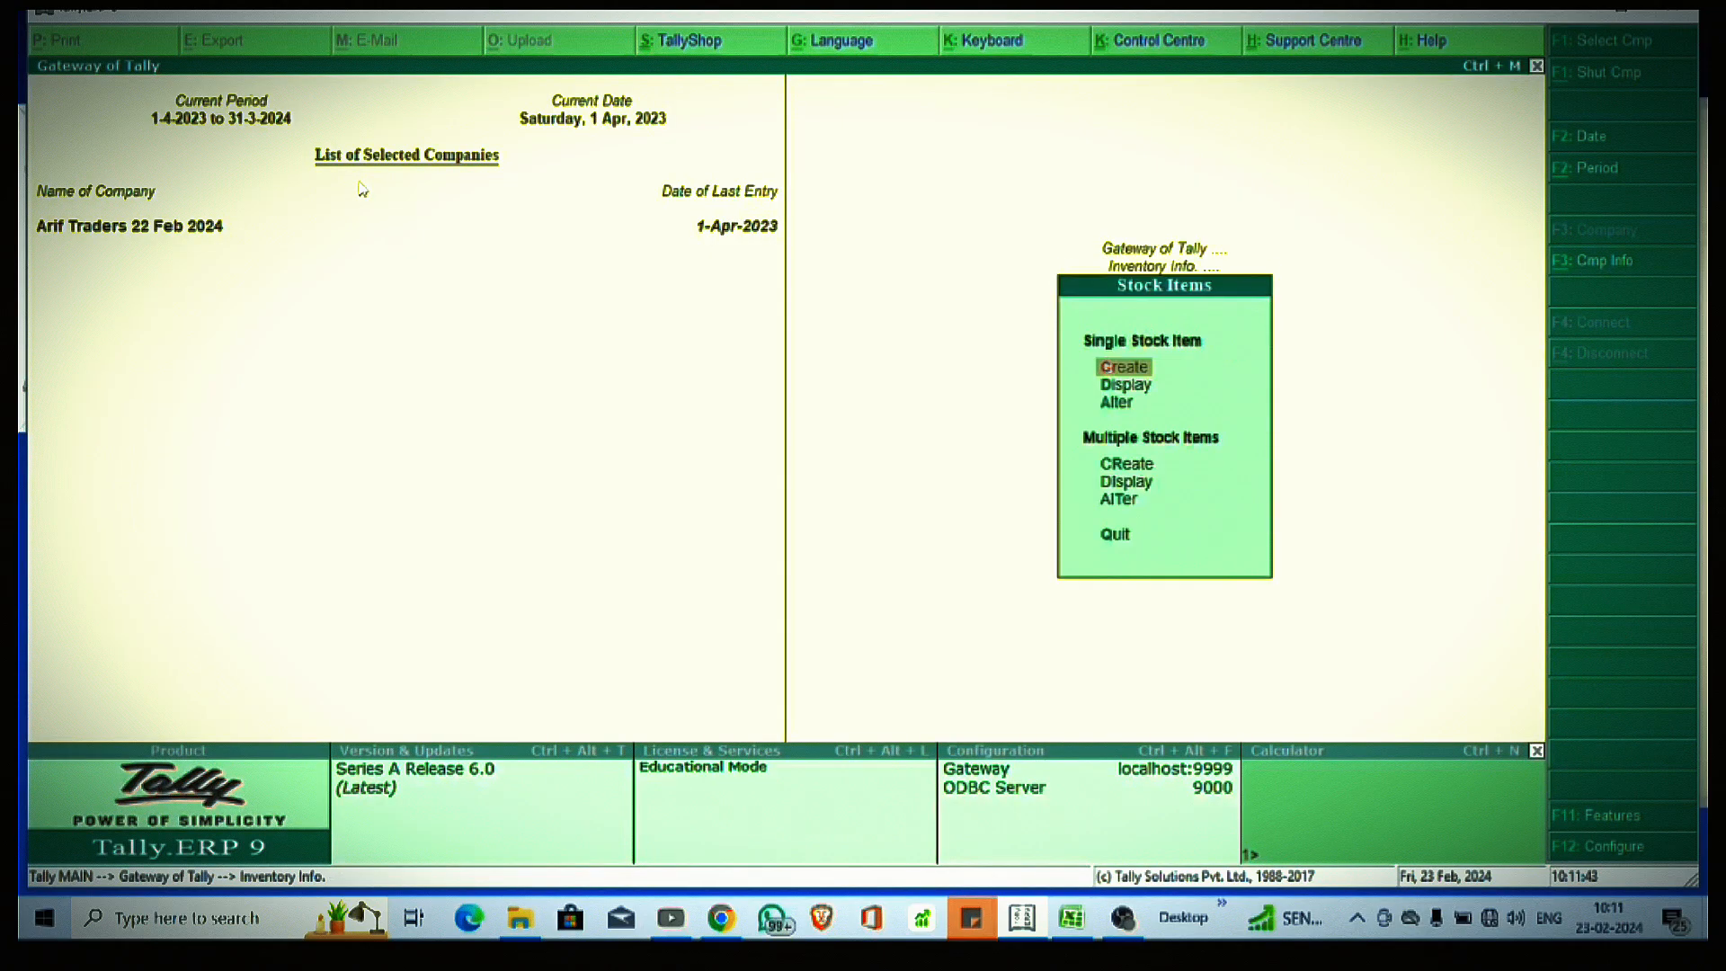
{"action": "key", "text": "Return"}
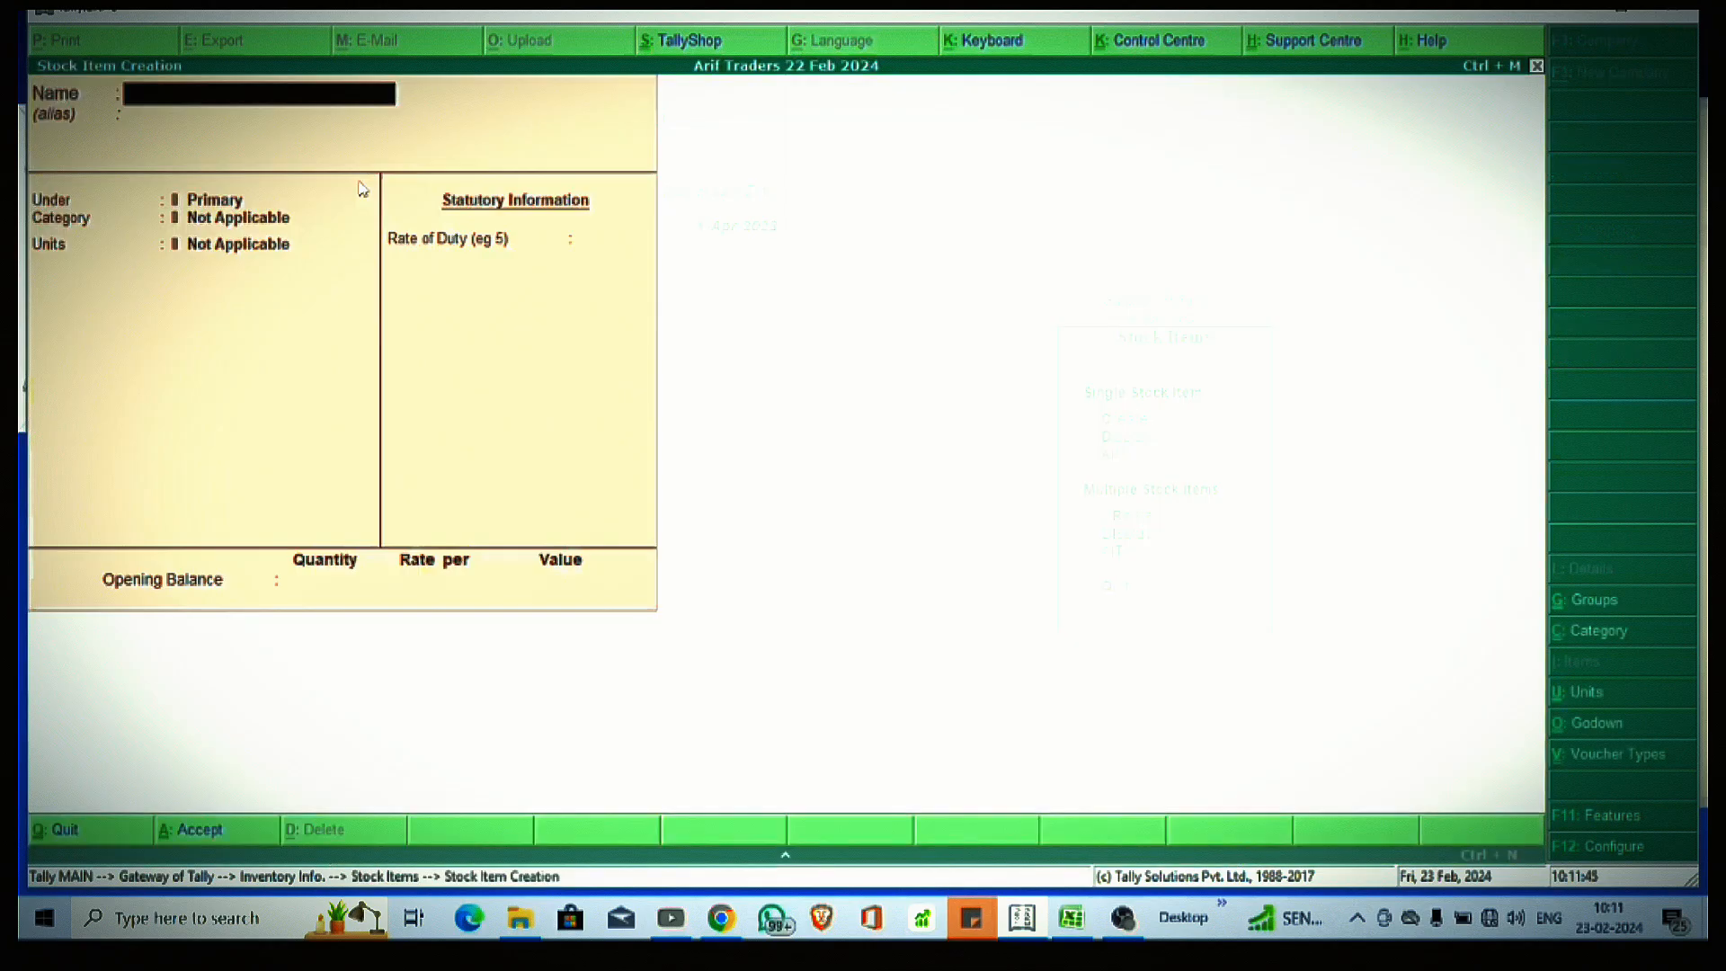
{"action": "type", "text": "Motorola %G"}
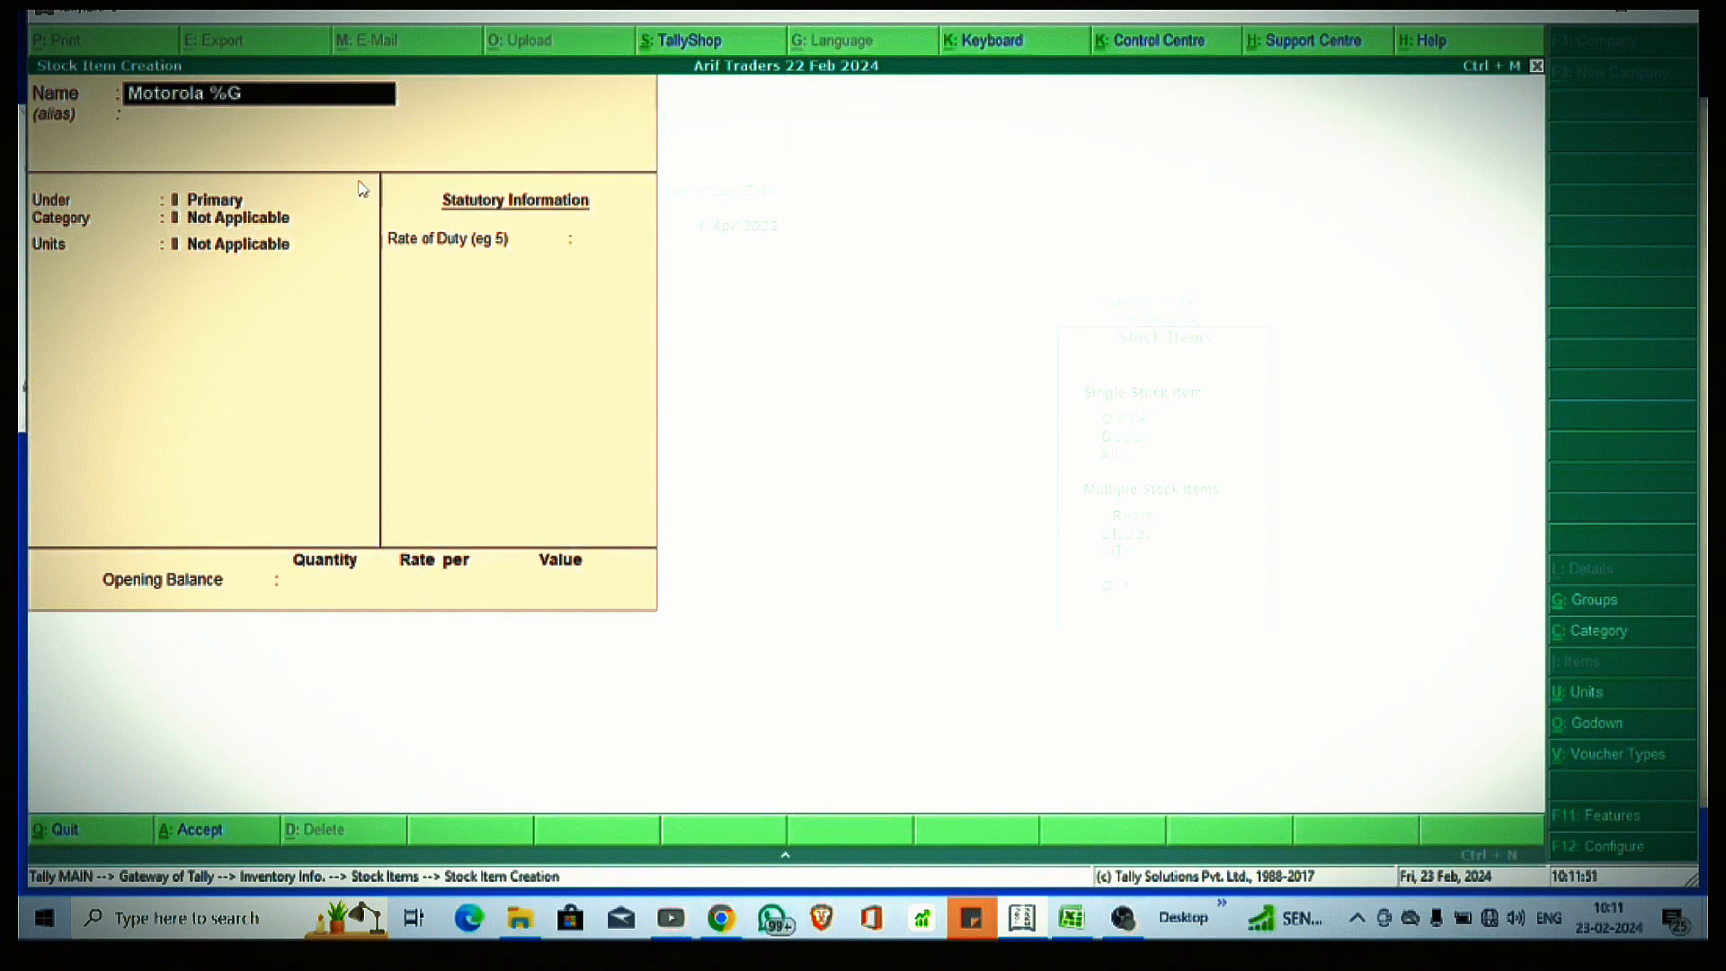
{"action": "key", "text": "BackSpace"}
{"action": "key", "text": "BackSpace"}
{"action": "type", "text": "5g Smartphone"}
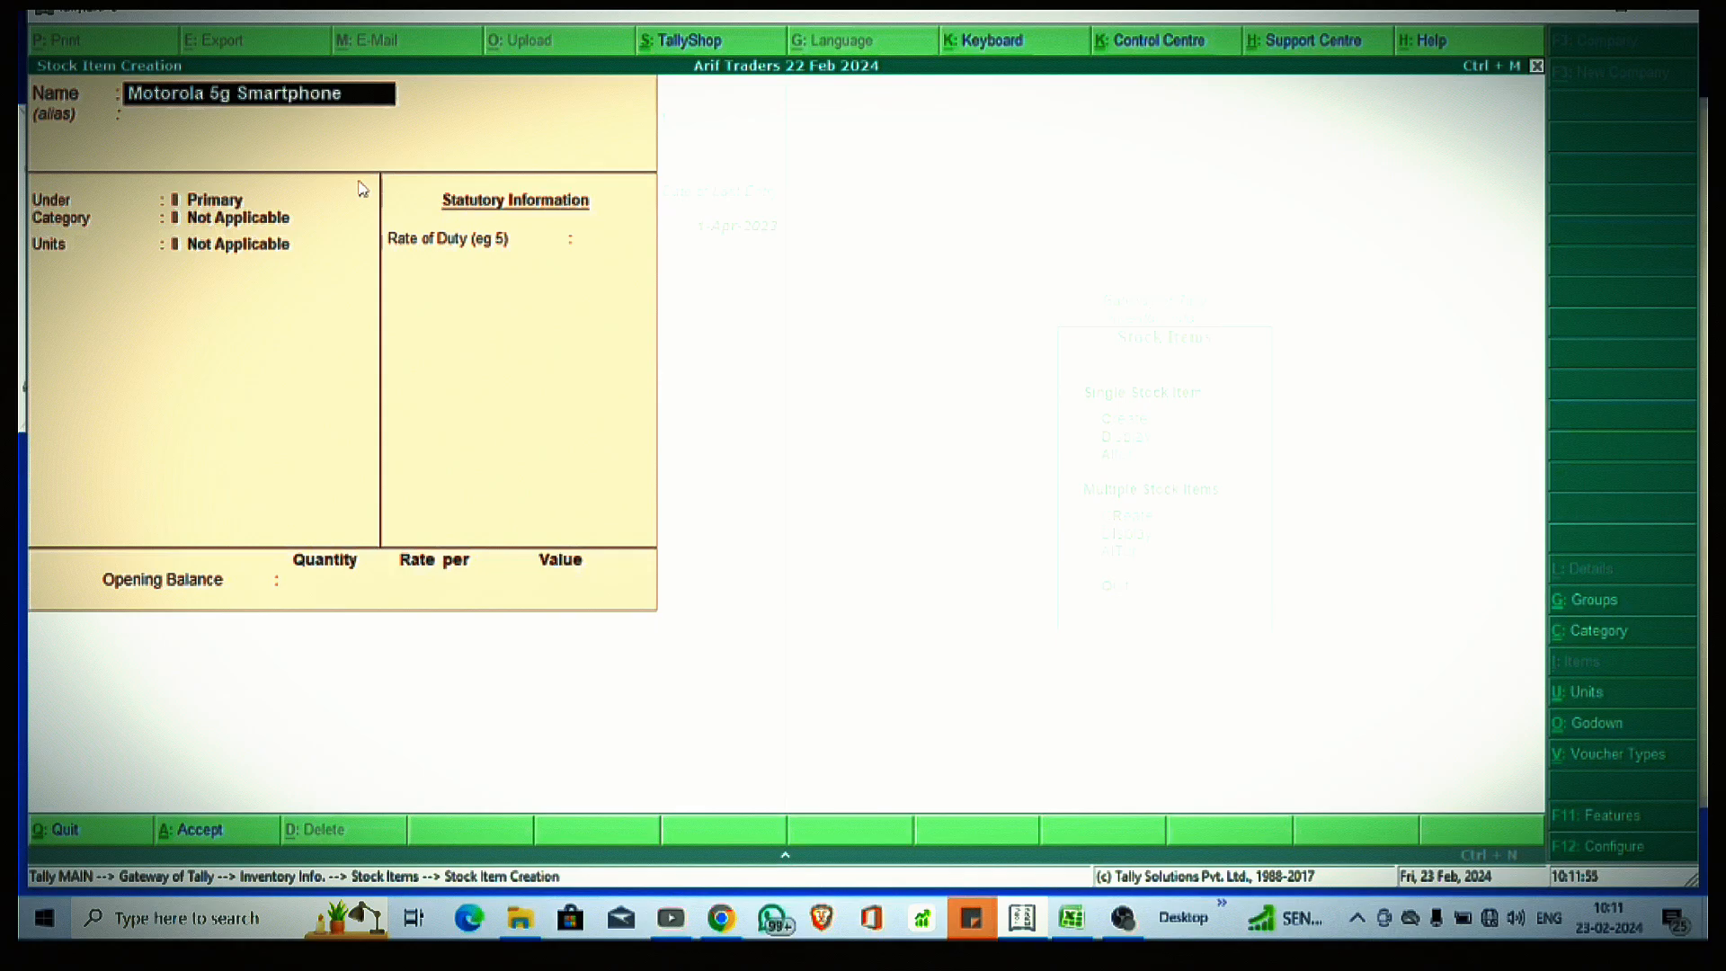
{"action": "type", "text": " 4GB Ram 128"}
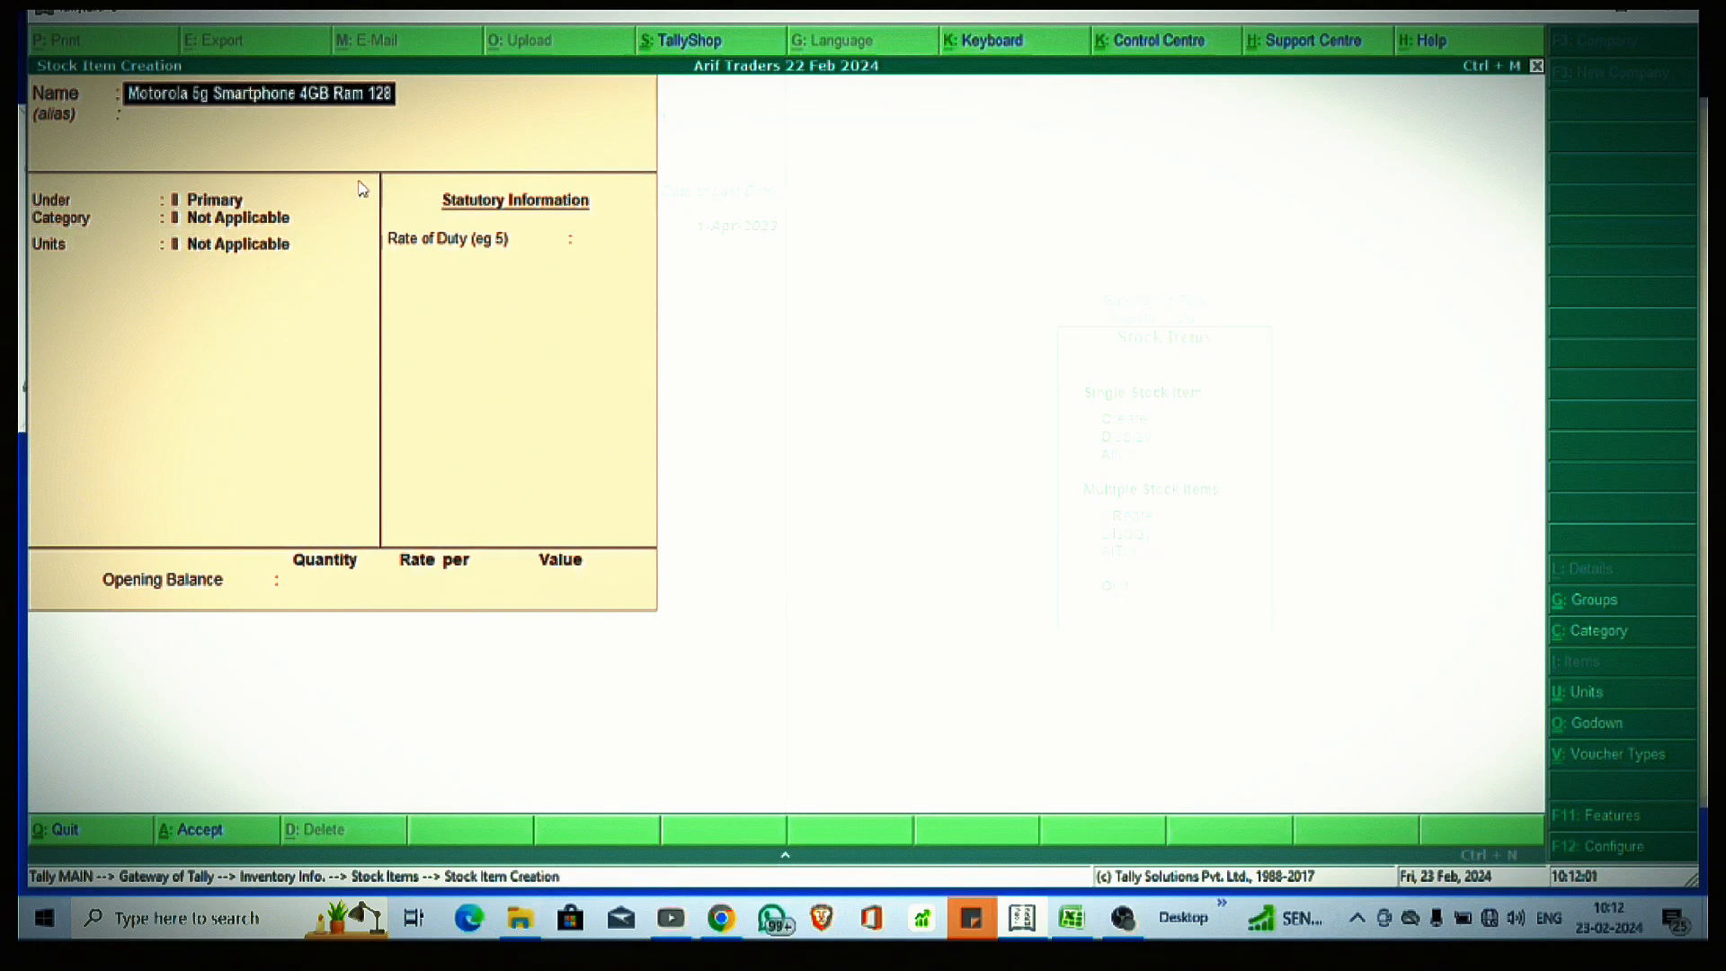
{"action": "type", "text": " GB Inter"}
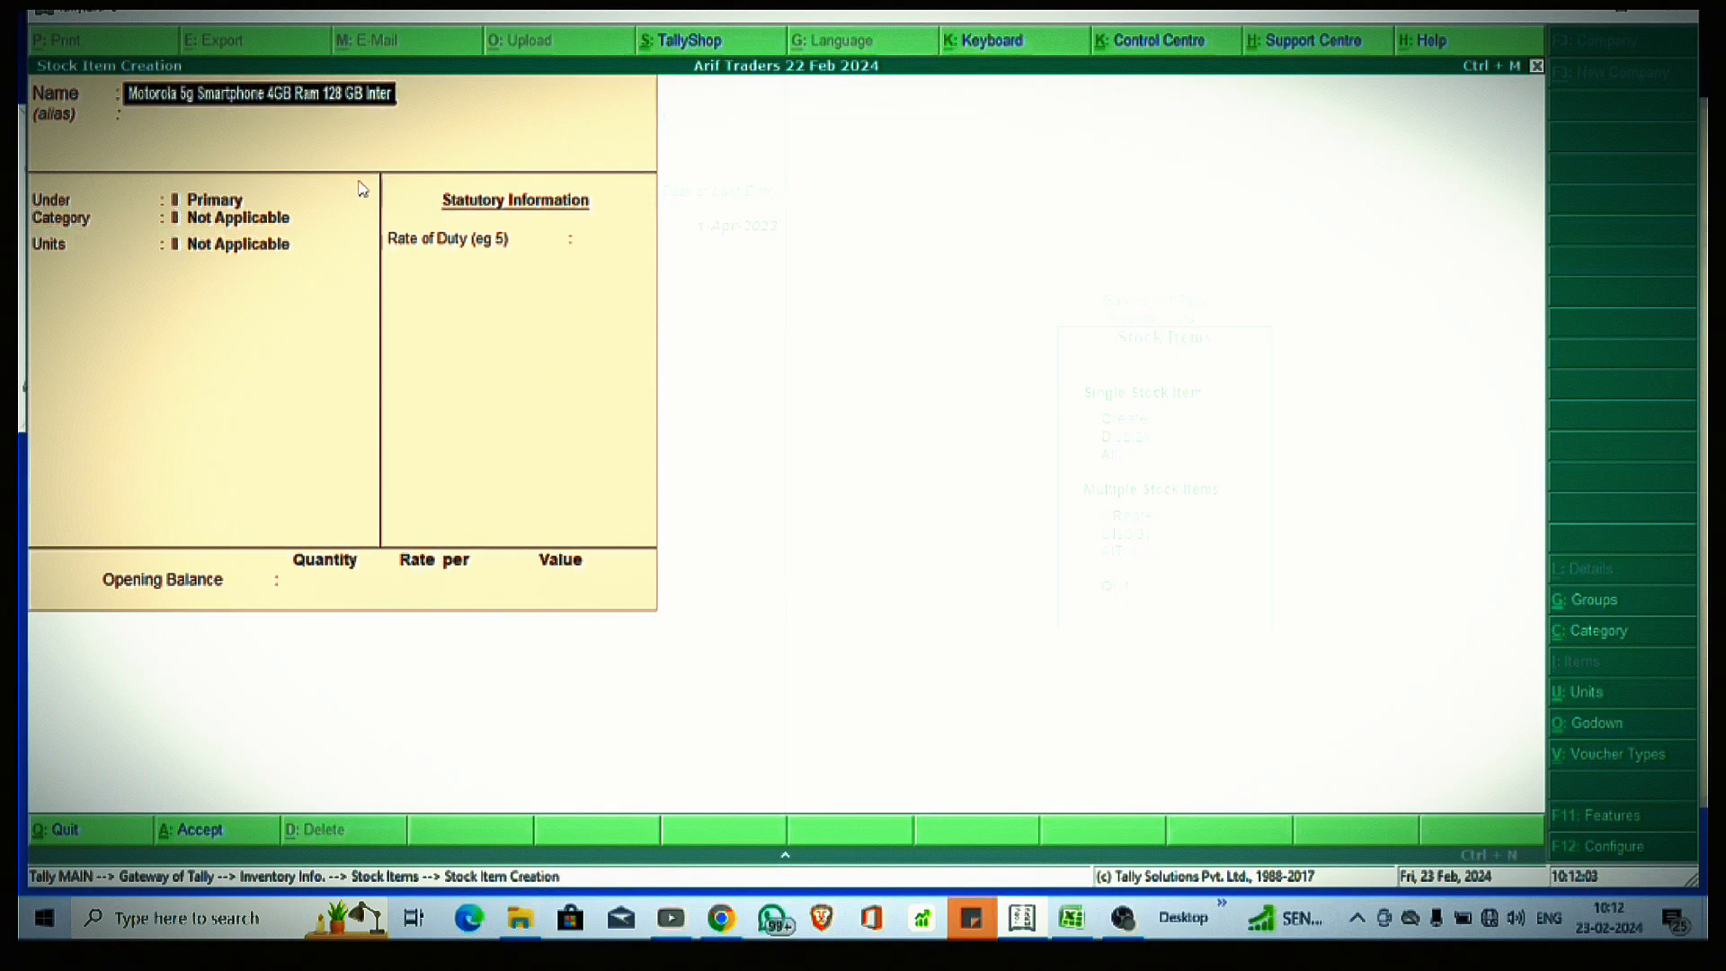
{"action": "type", "text": "nal Stor"}
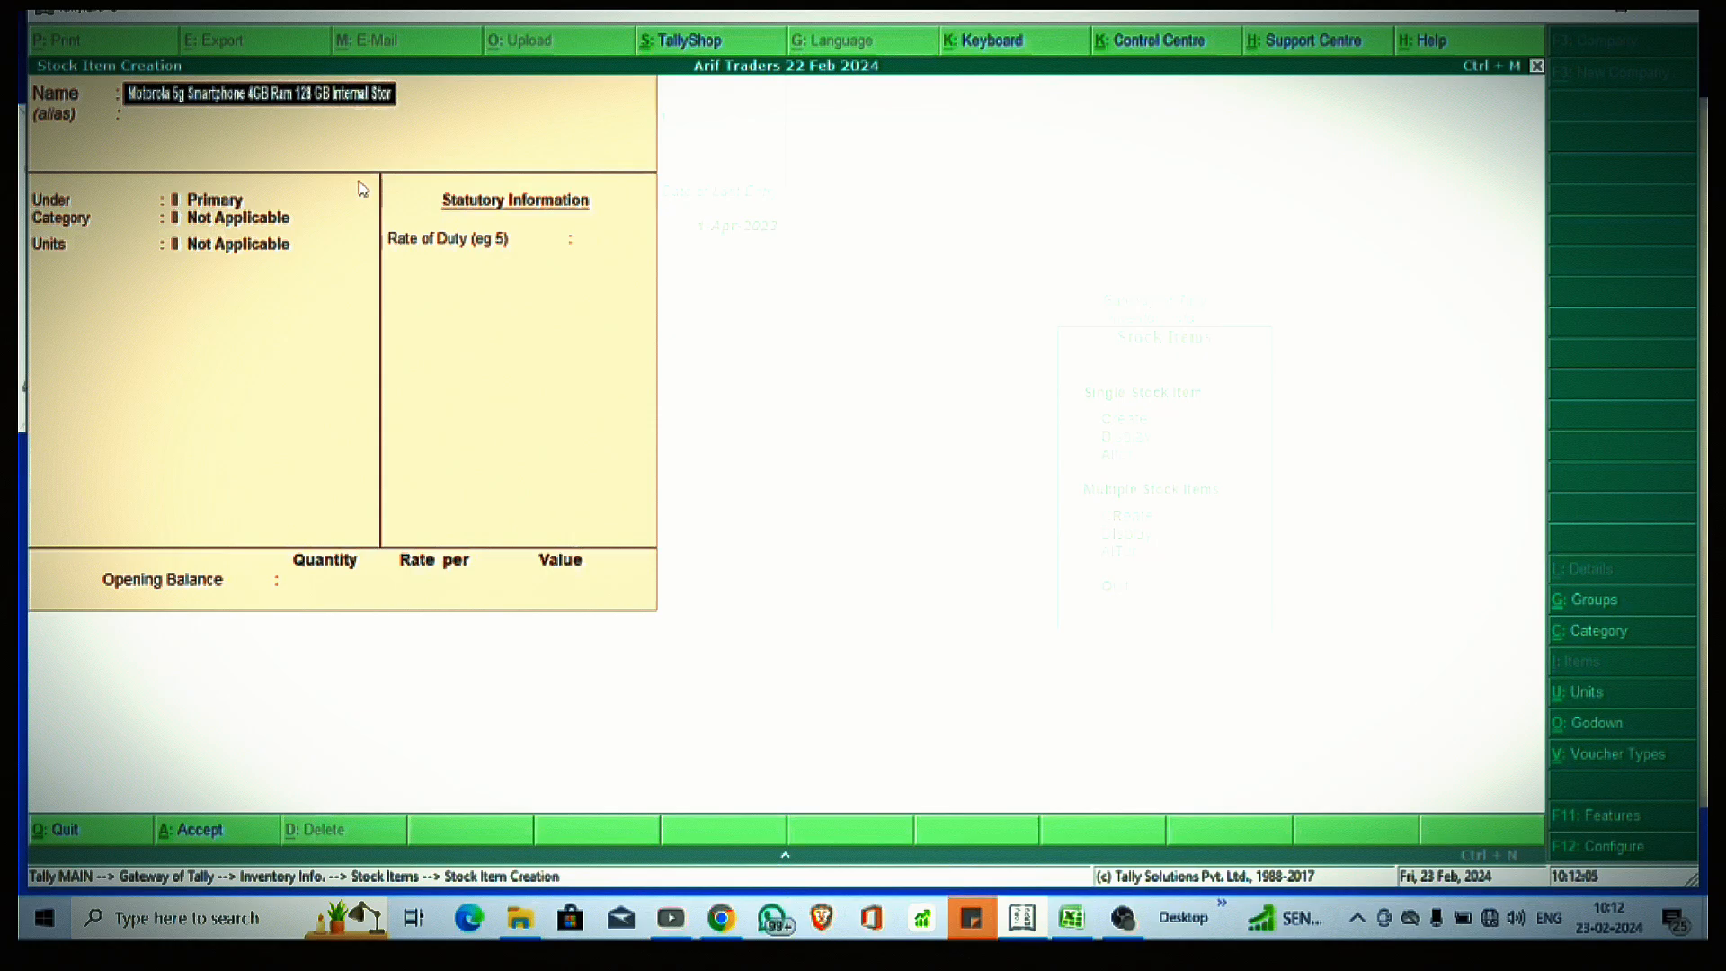
{"action": "key", "text": "Return"}
{"action": "key", "text": "Return"}
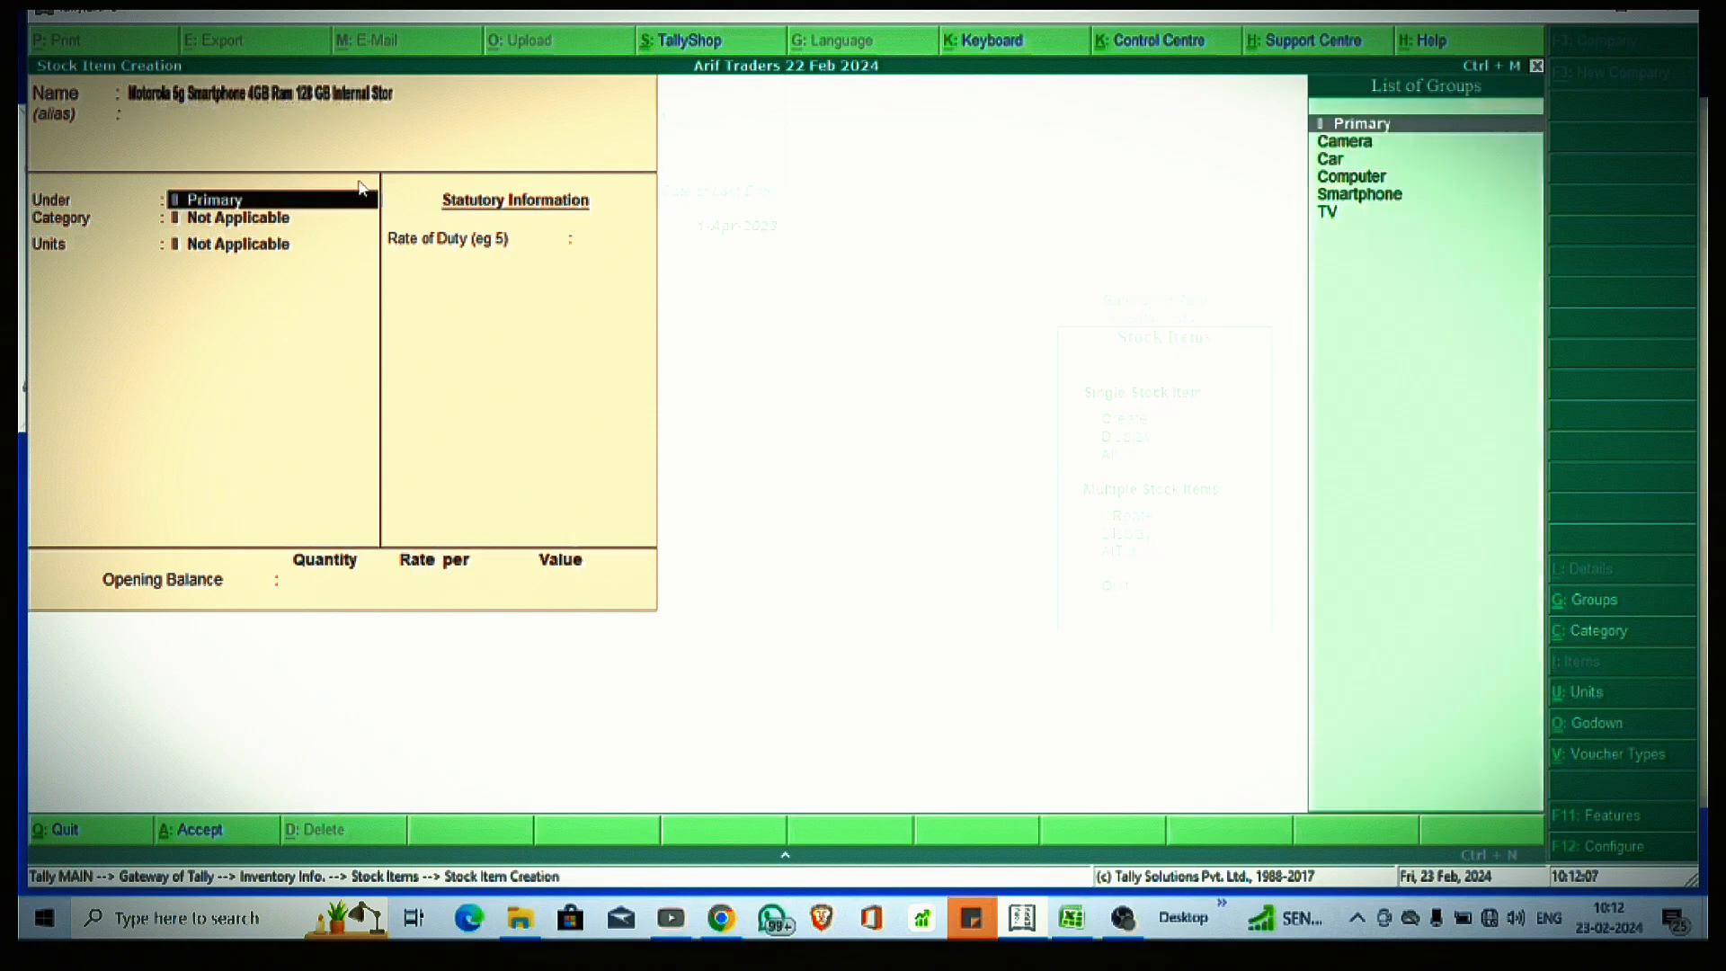
Step: Assign the stock item to the Smartphone group and Motorola category, with PCS. as its unit
{"action": "key", "text": "Down"}
{"action": "key", "text": "Down"}
{"action": "key", "text": "Down"}
{"action": "key", "text": "Down"}
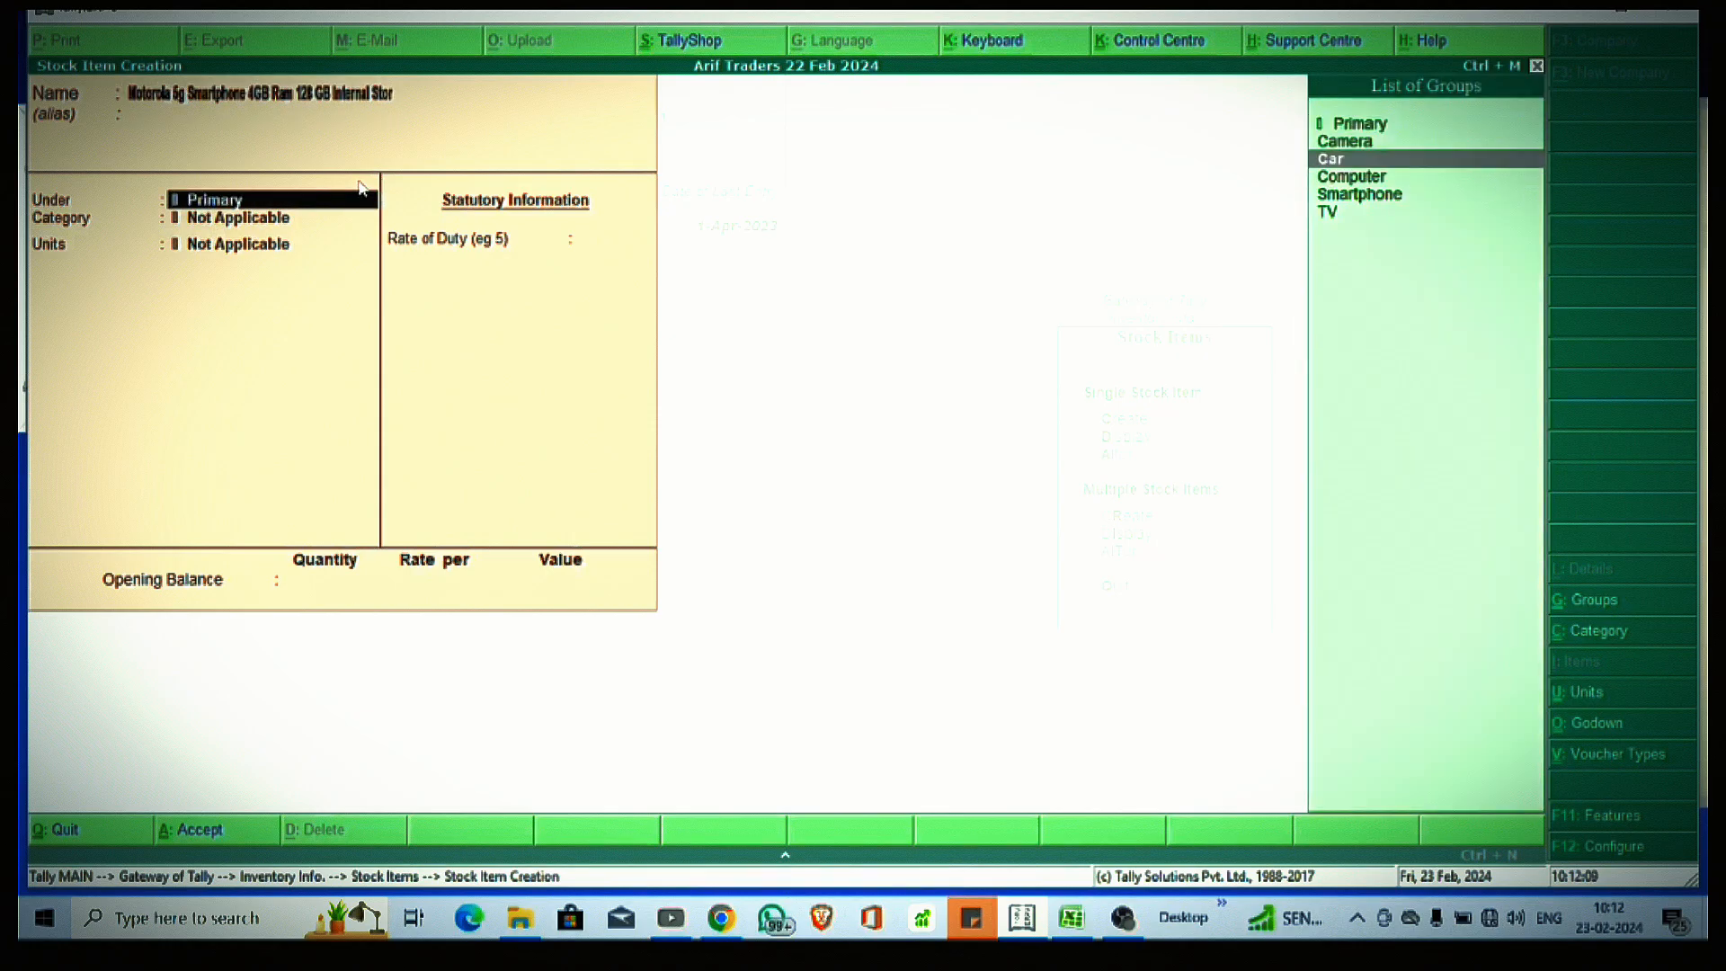
{"action": "key", "text": "Return"}
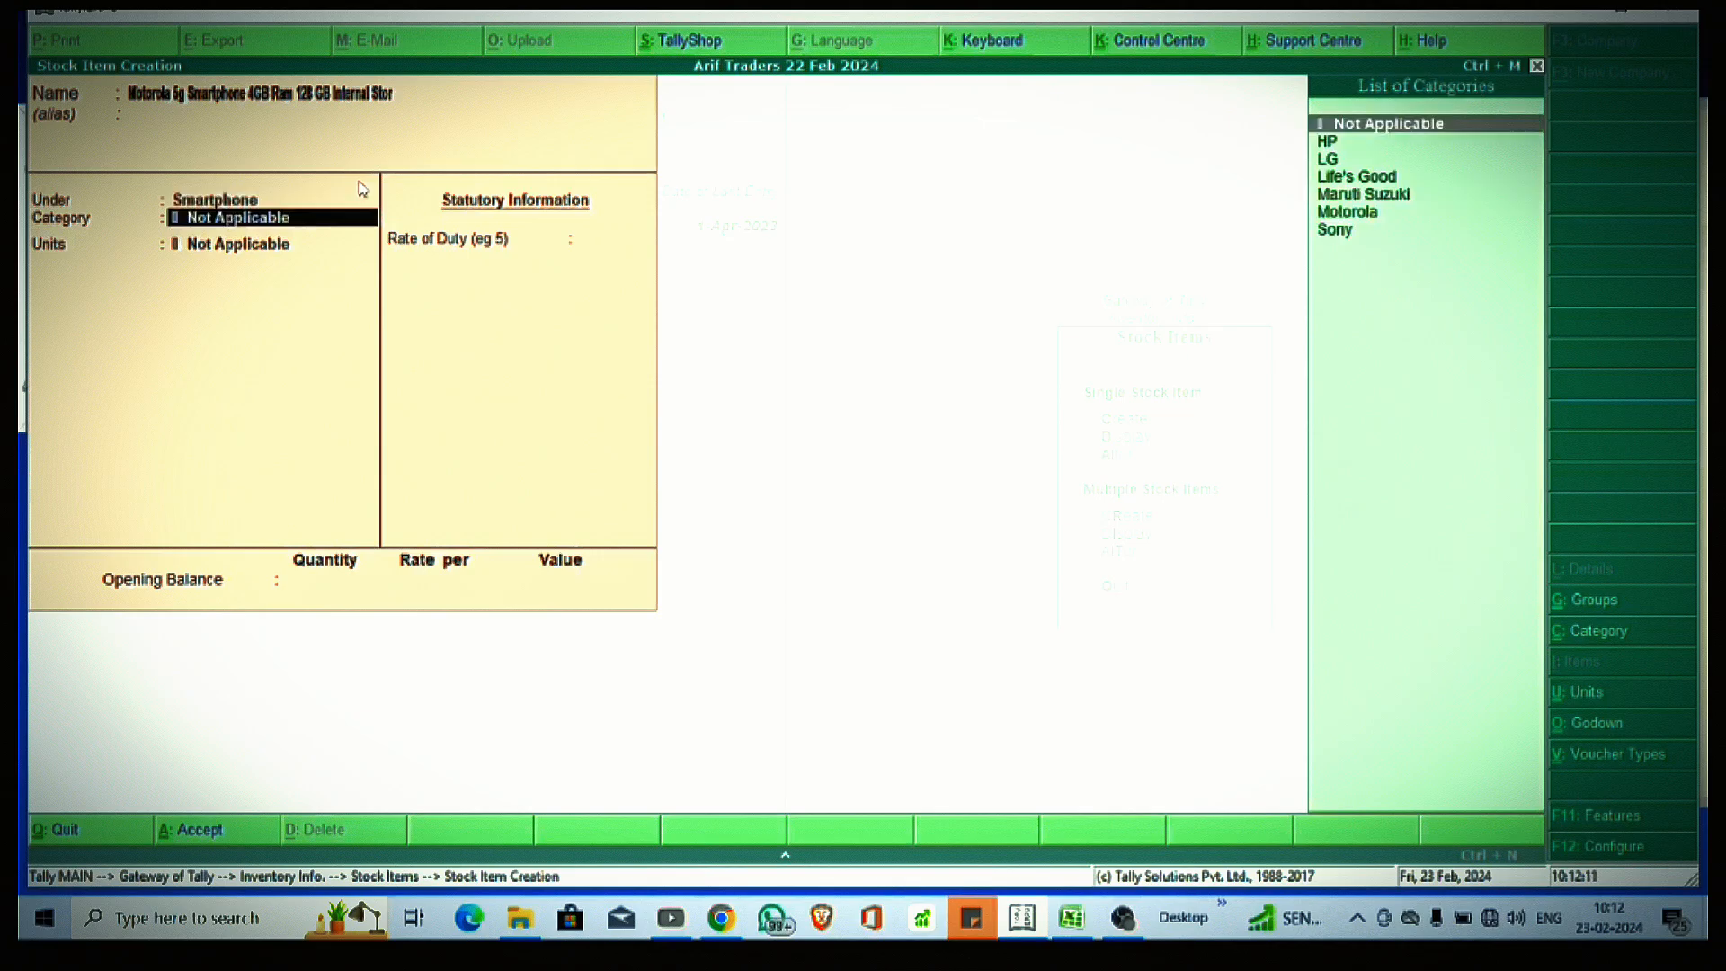
{"action": "key", "text": "Down"}
{"action": "key", "text": "Down"}
{"action": "key", "text": "Down"}
{"action": "key", "text": "Down"}
{"action": "key", "text": "Down"}
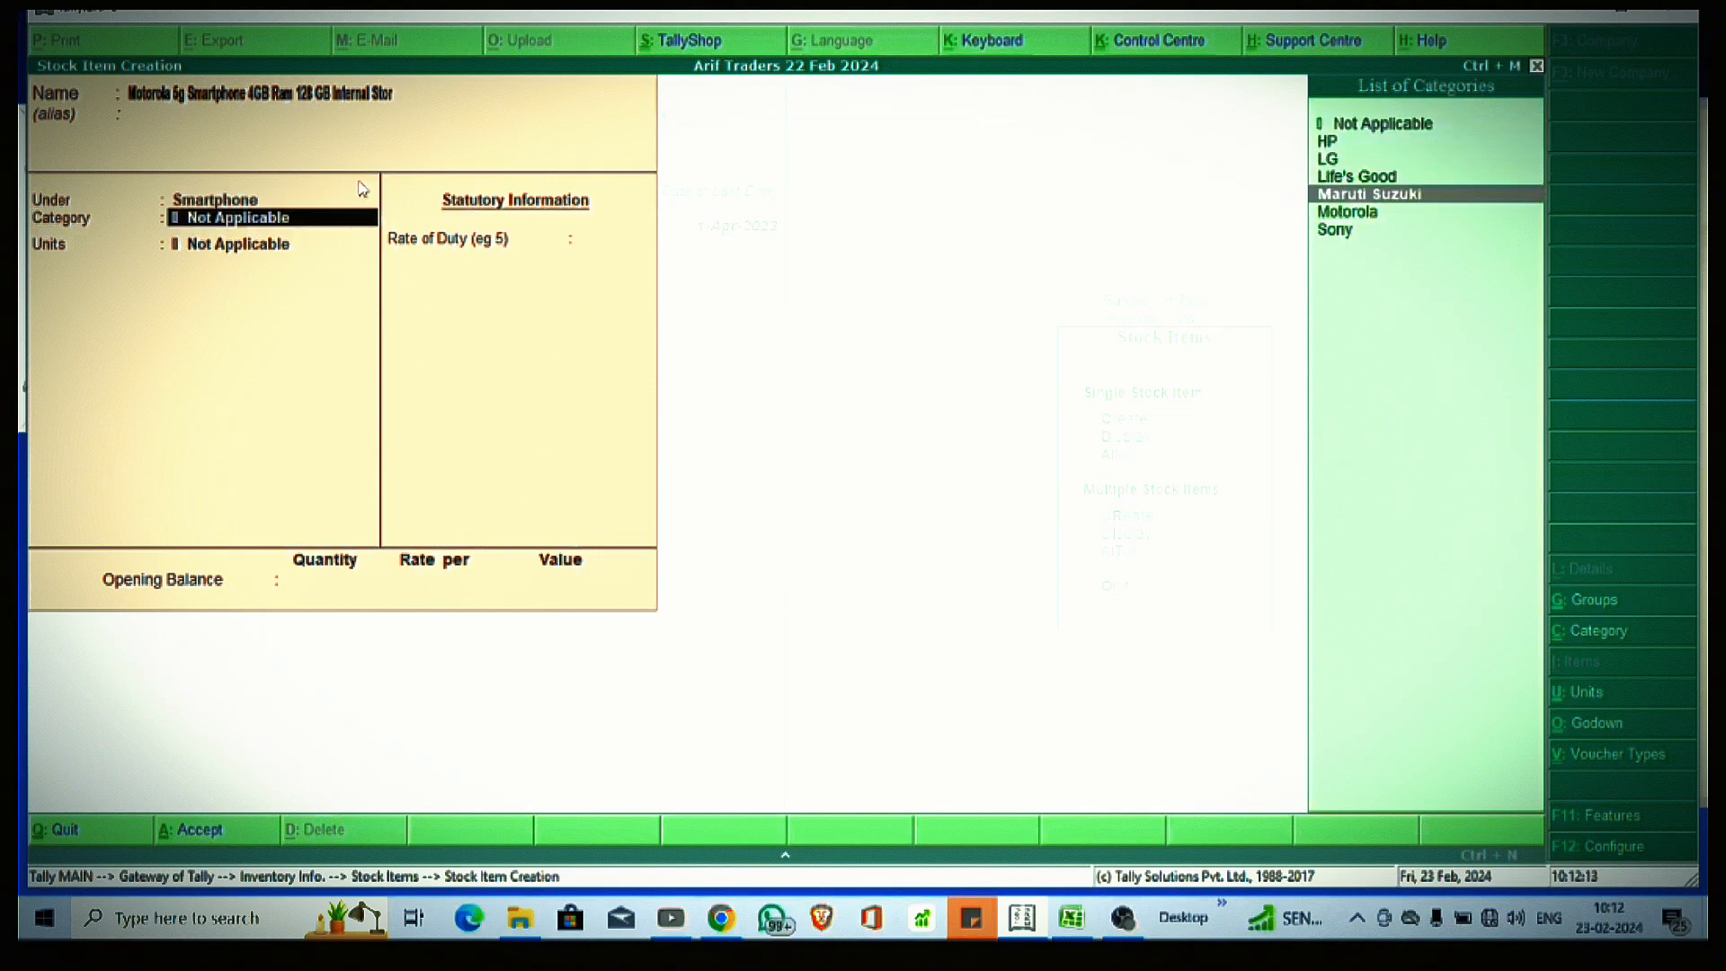
{"action": "key", "text": "Return"}
{"action": "key", "text": "Down"}
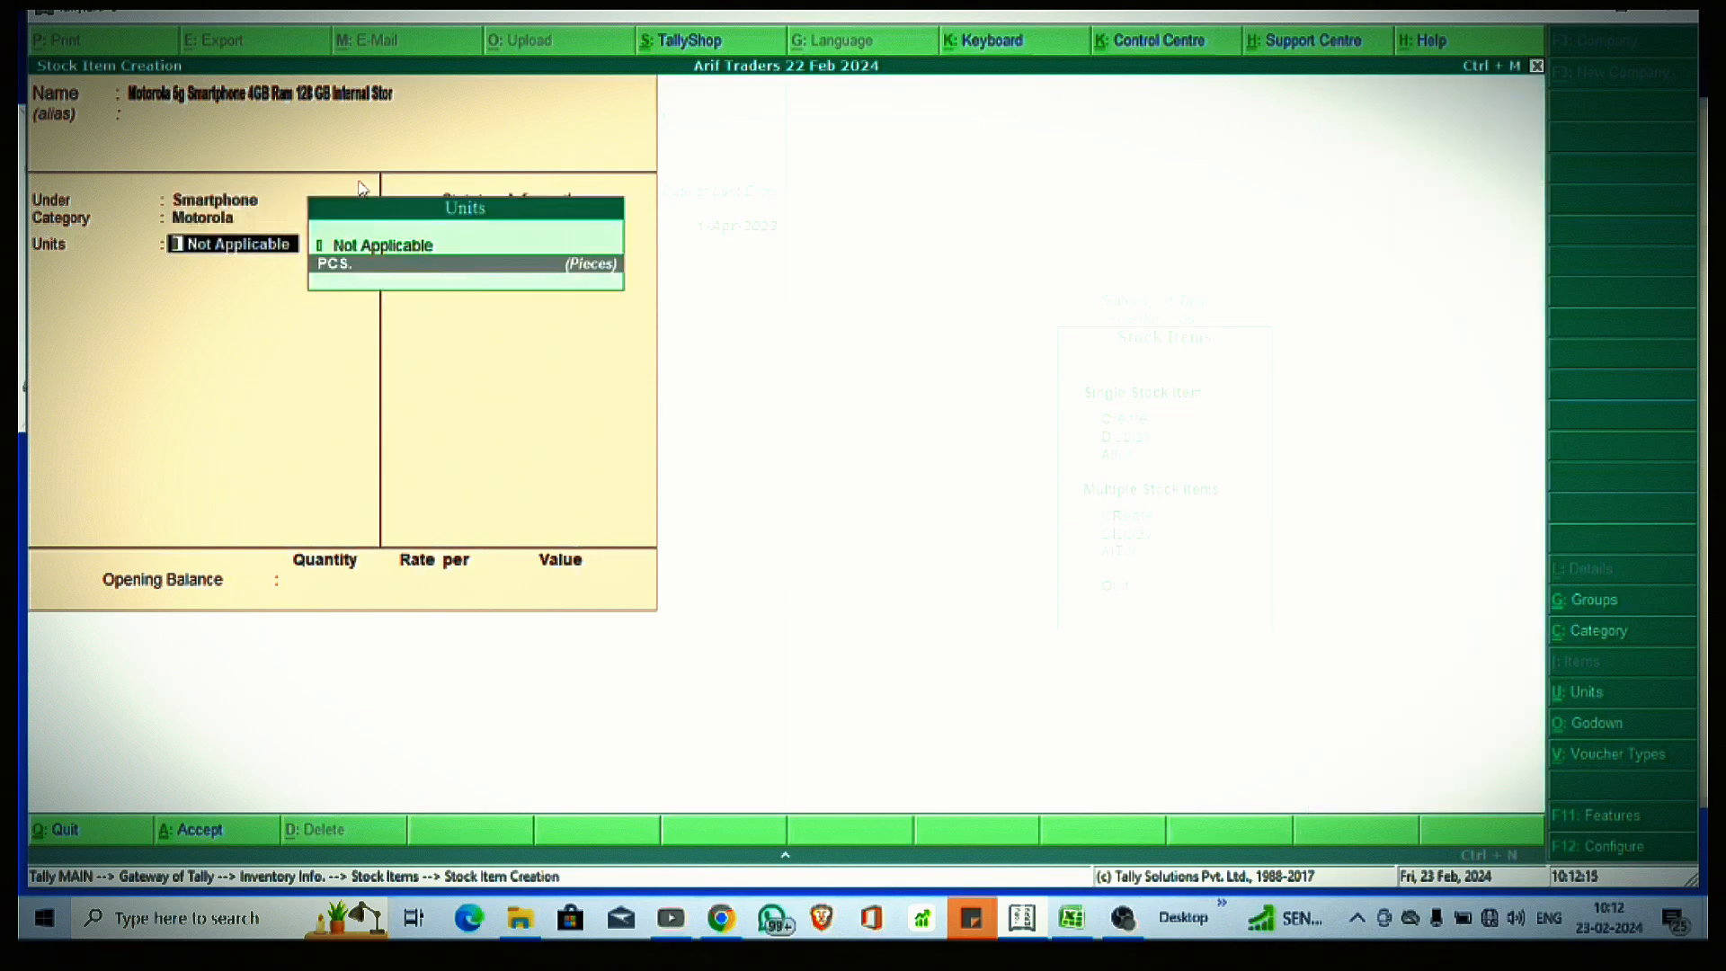
{"action": "key", "text": "Return"}
{"action": "key", "text": "BackSpace"}
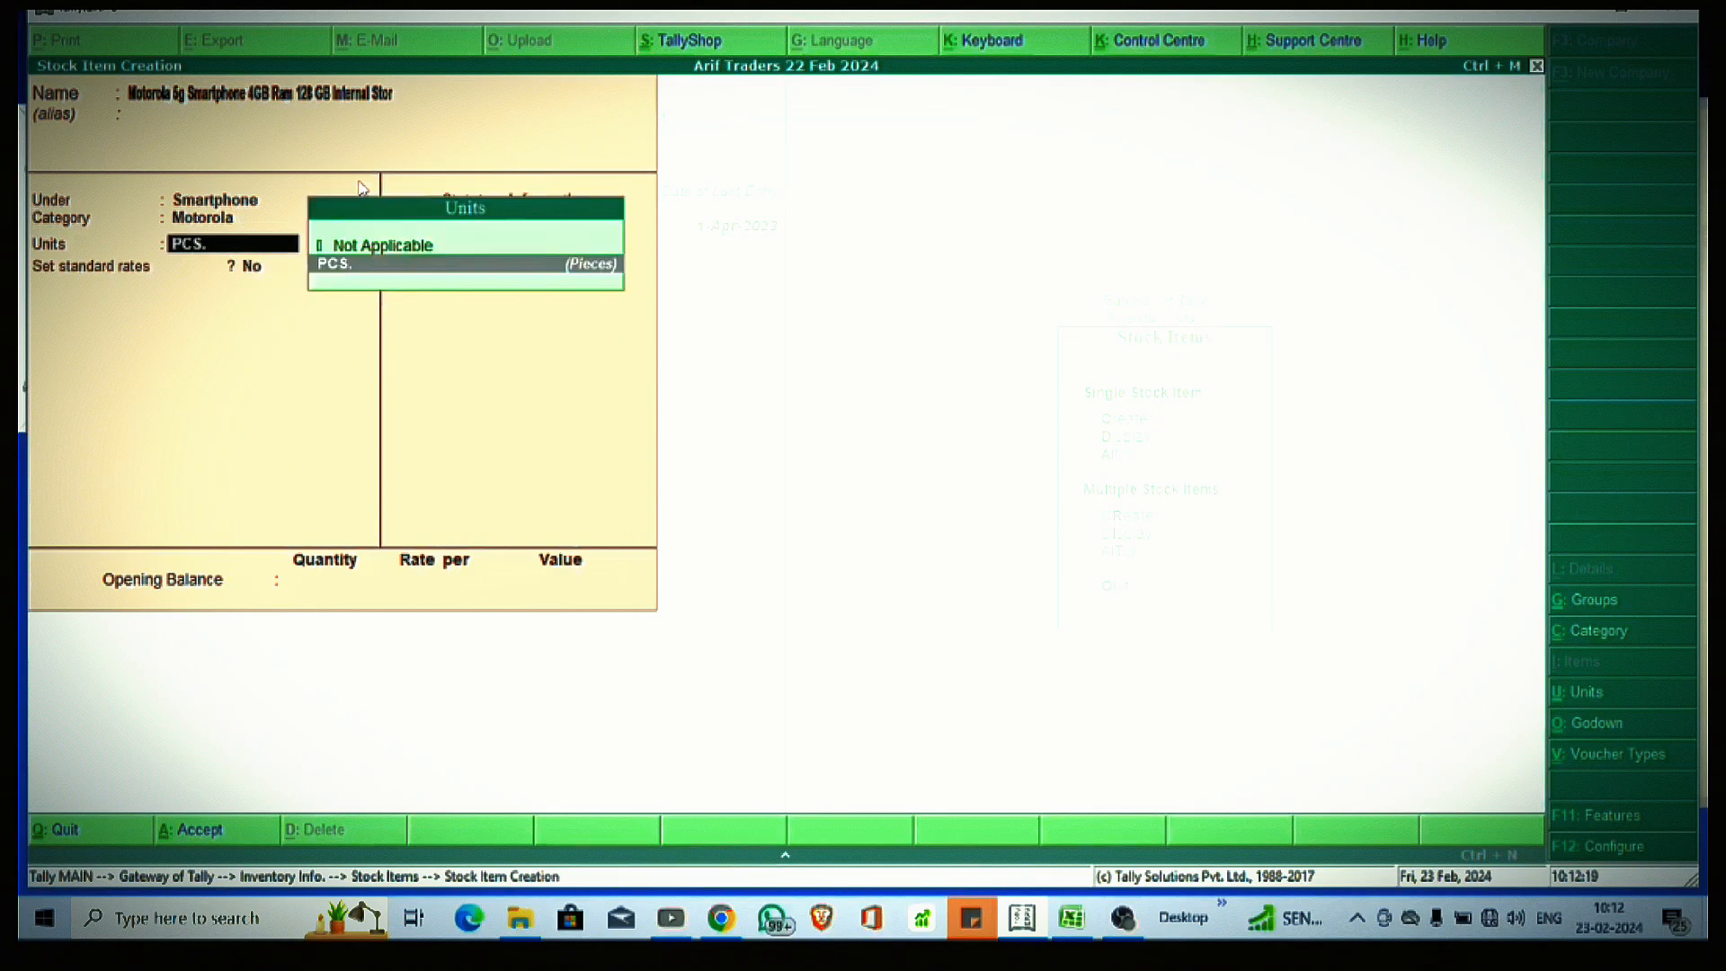
{"action": "key", "text": "alt+c"}
{"action": "key", "text": "Escape"}
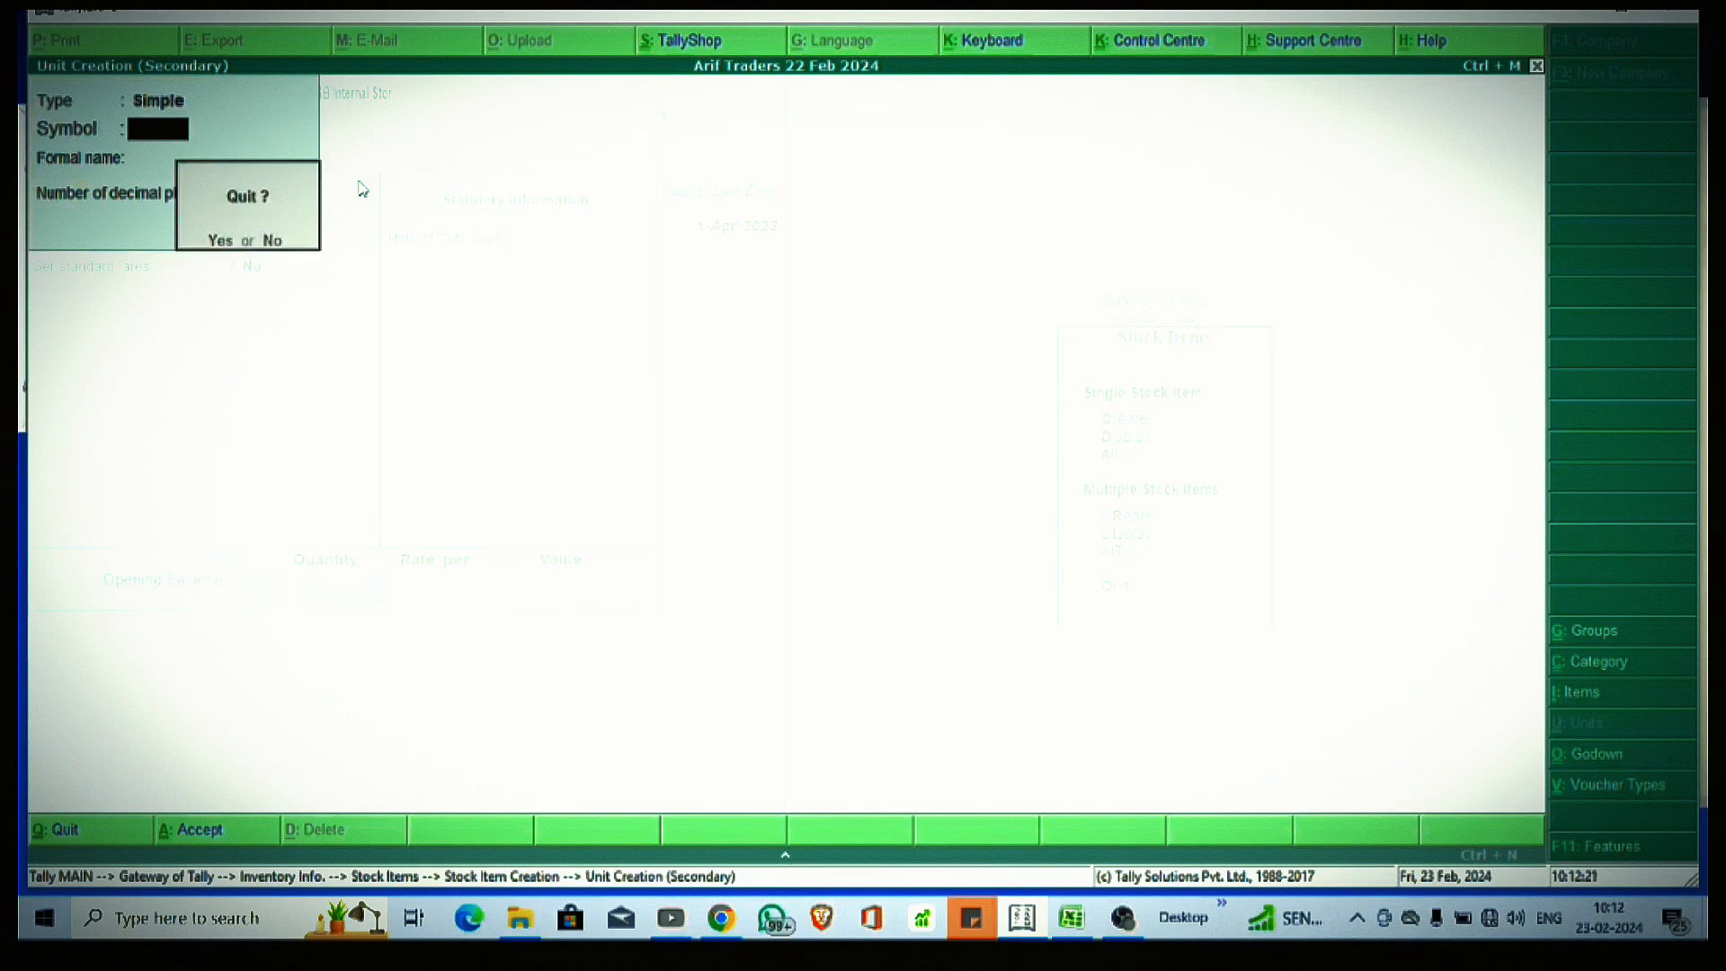
{"action": "key", "text": "Return"}
{"action": "key", "text": "Return"}
Step: Enable standard rates for the stock item and set its standard cost to 12000 per PCS. from 1-Apr-2023
{"action": "key", "text": "y"}
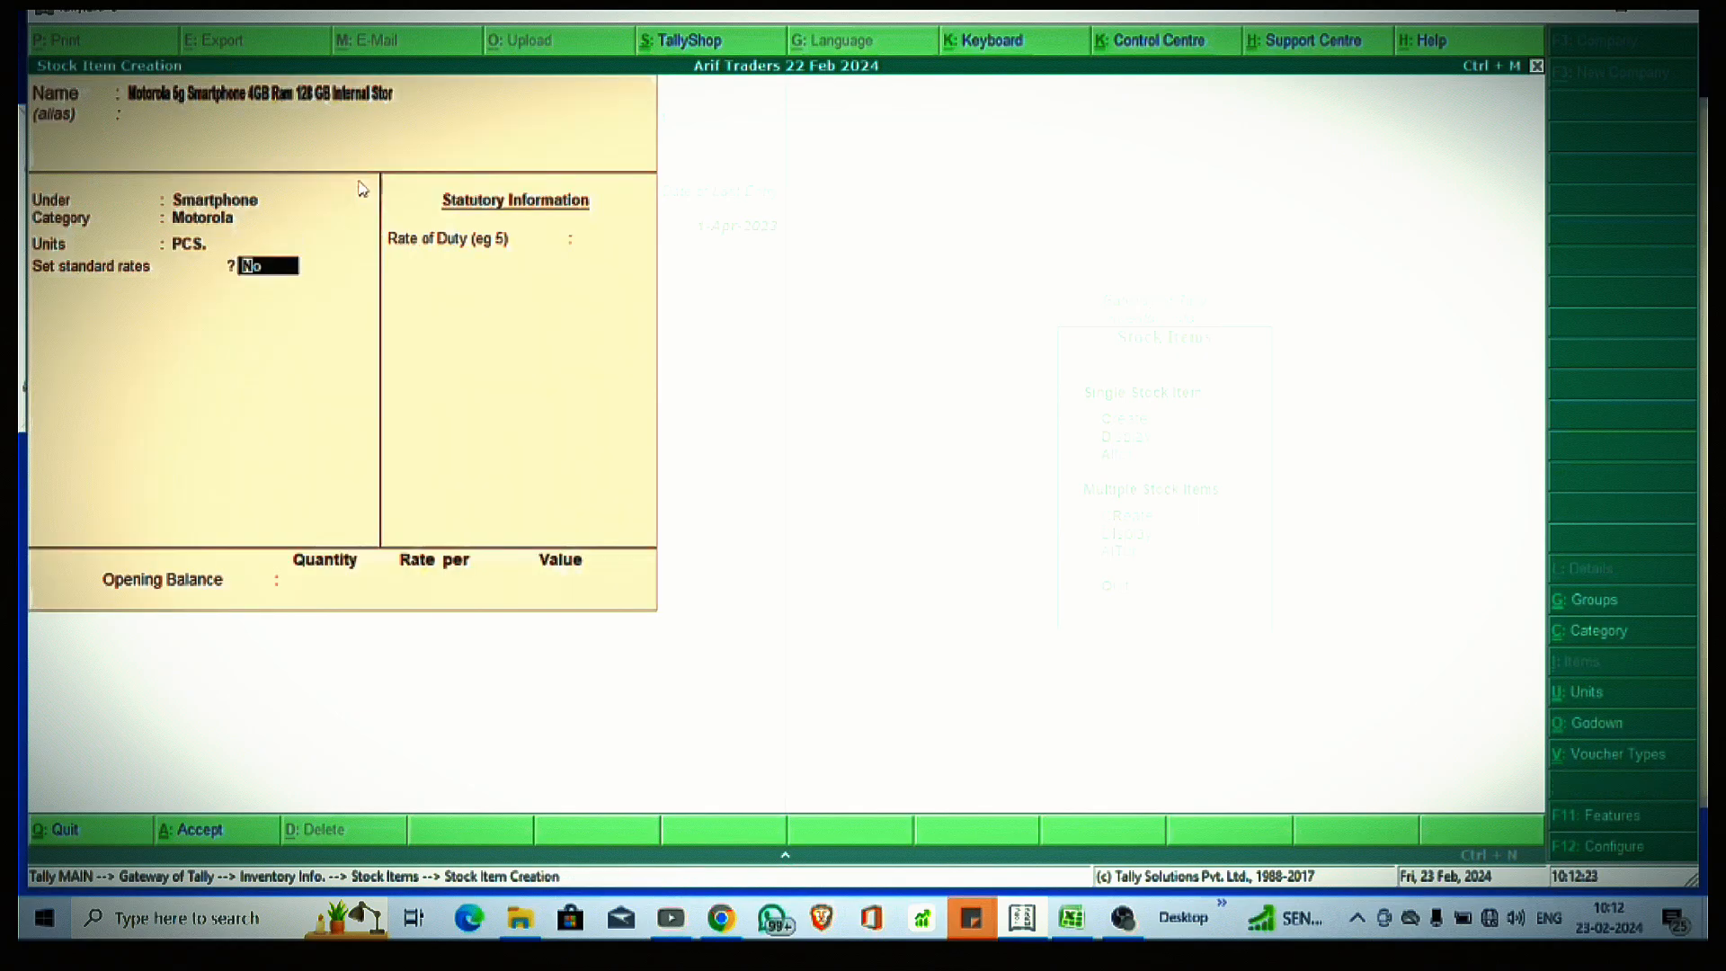
{"action": "key", "text": "Return"}
{"action": "key", "text": "Return"}
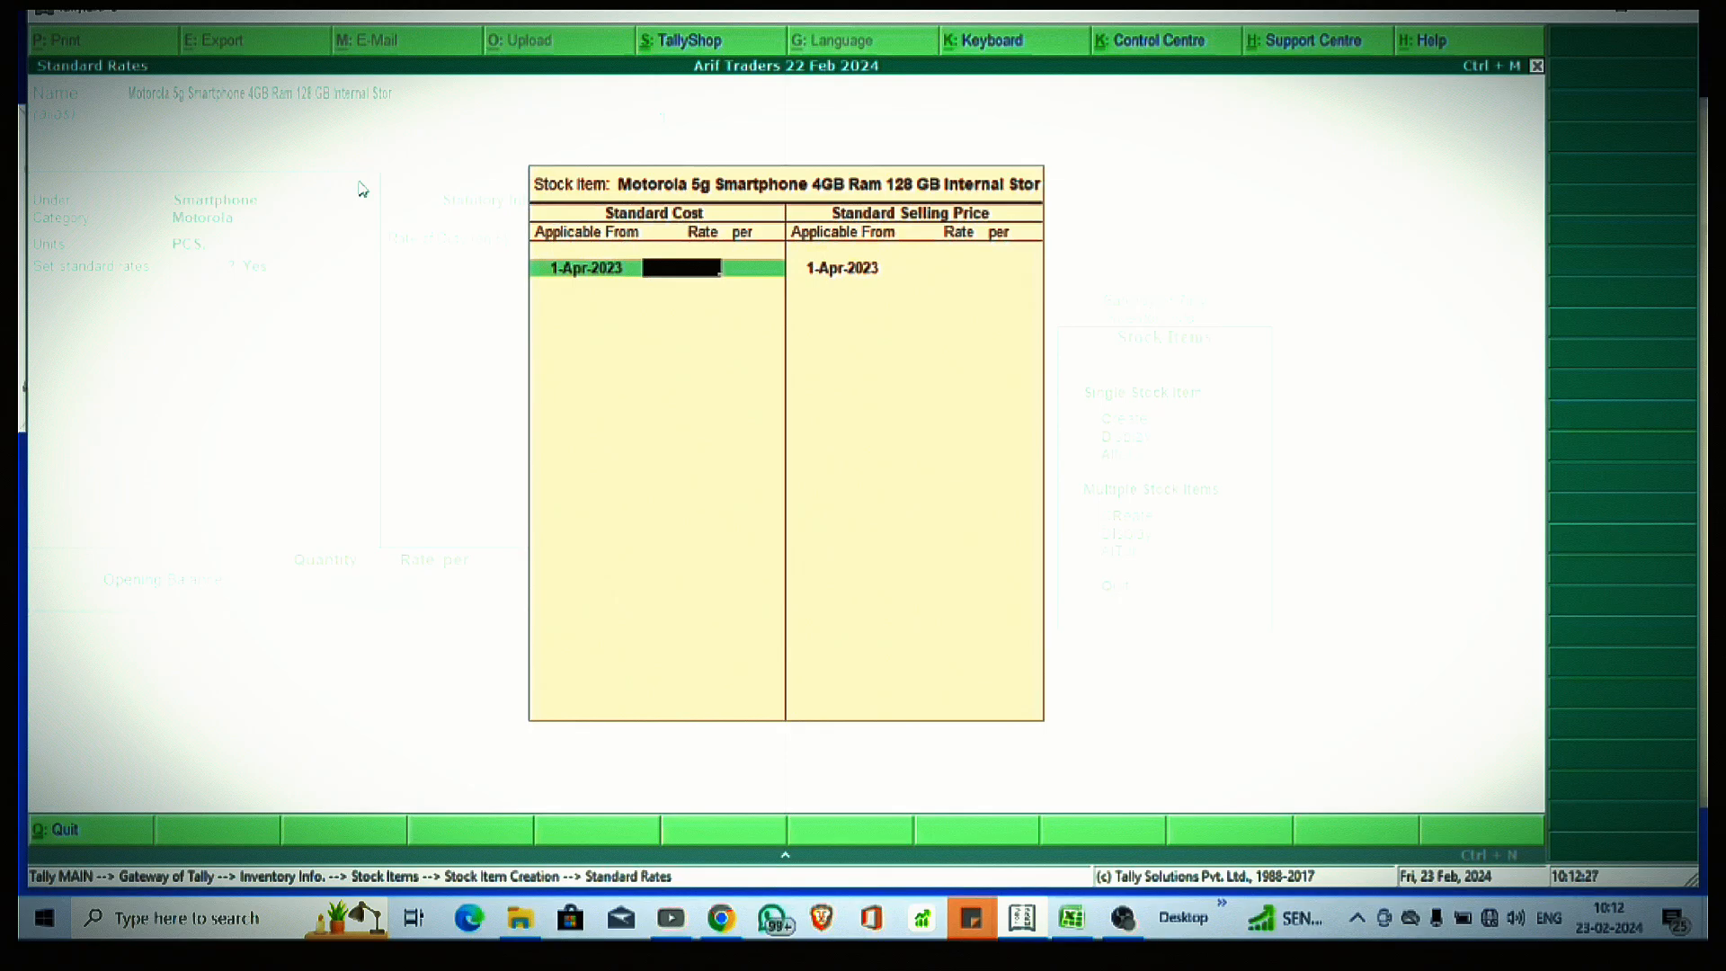
{"action": "type", "text": "12000"}
{"action": "key", "text": "Return"}
{"action": "key", "text": "Return"}
{"action": "key", "text": "Return"}
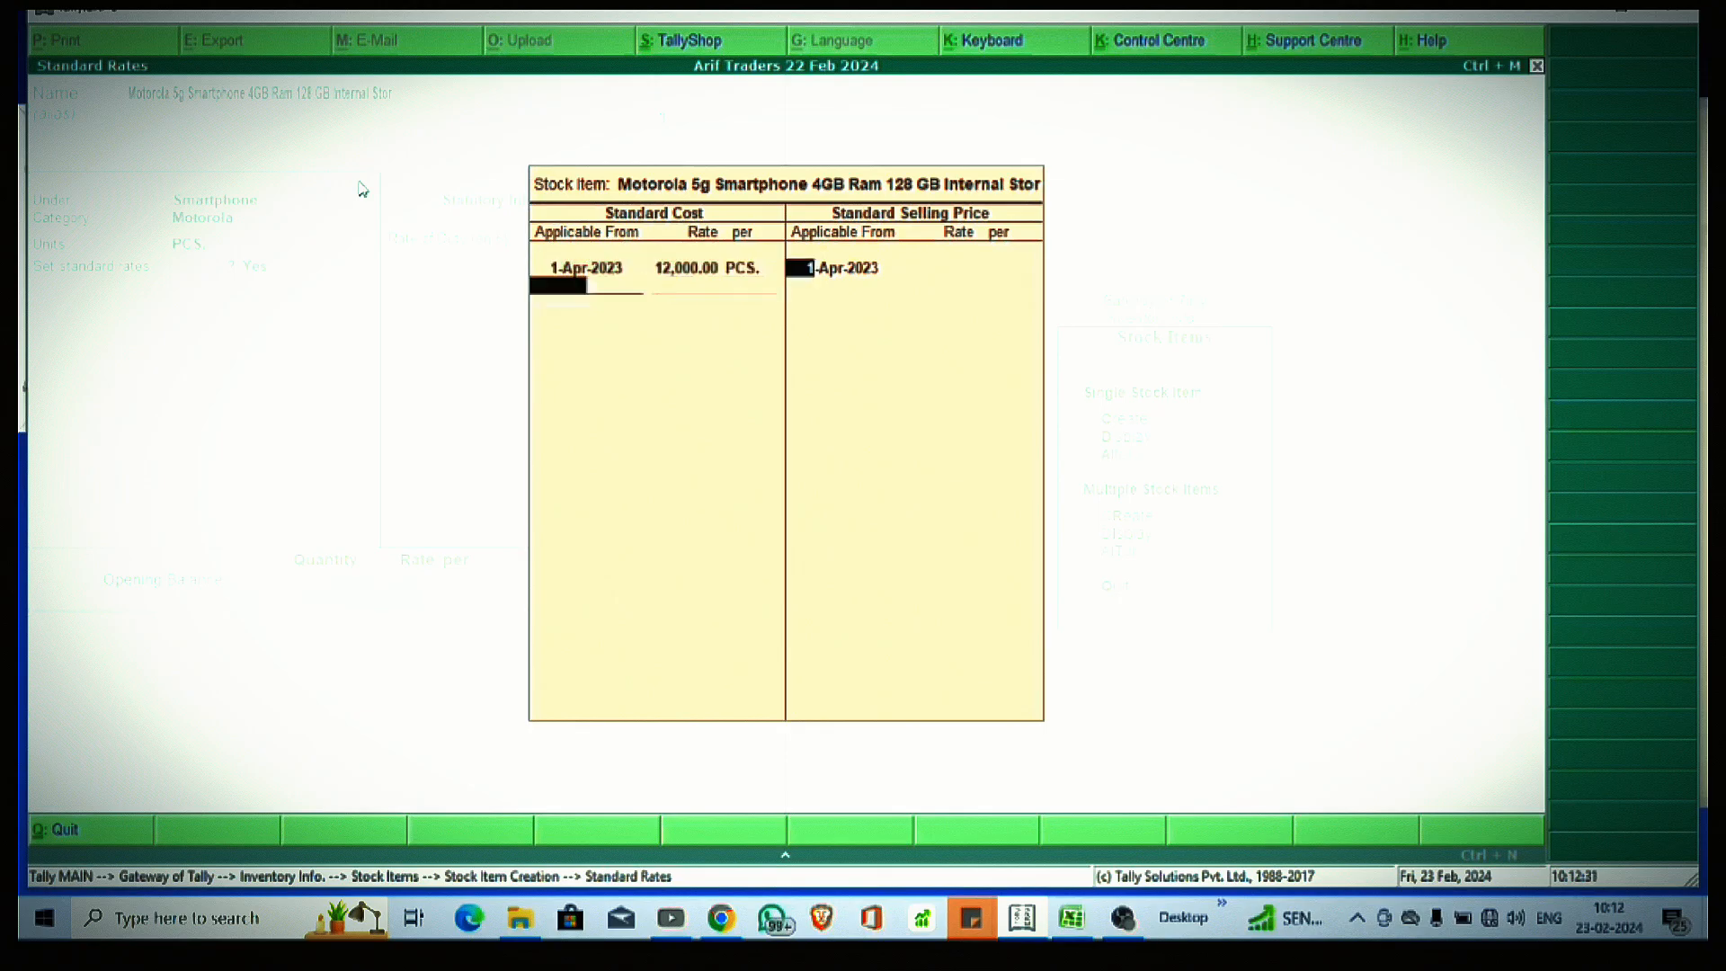
Step: Set the standard selling price to 15000 per PCS. from 1-Apr-2023, finish the stock item and leave item creation
{"action": "key", "text": "Return"}
{"action": "type", "text": "15000"}
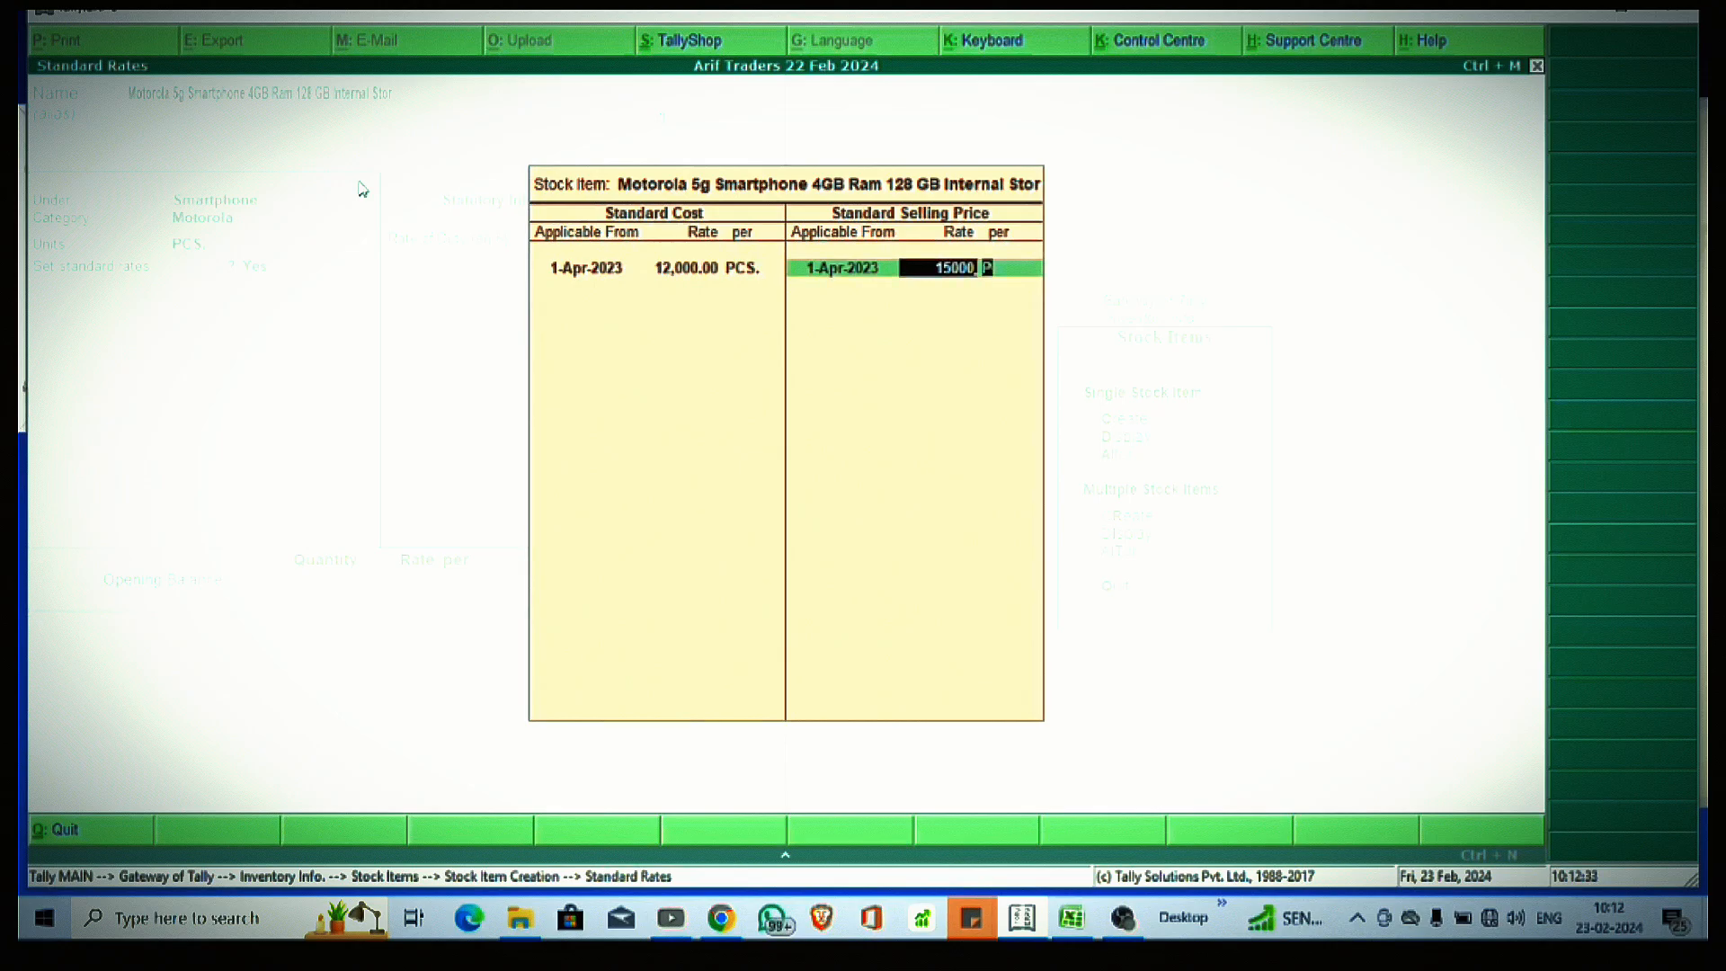
{"action": "key", "text": "Return"}
{"action": "key", "text": "Return"}
{"action": "key", "text": "Return"}
{"action": "key", "text": "Return"}
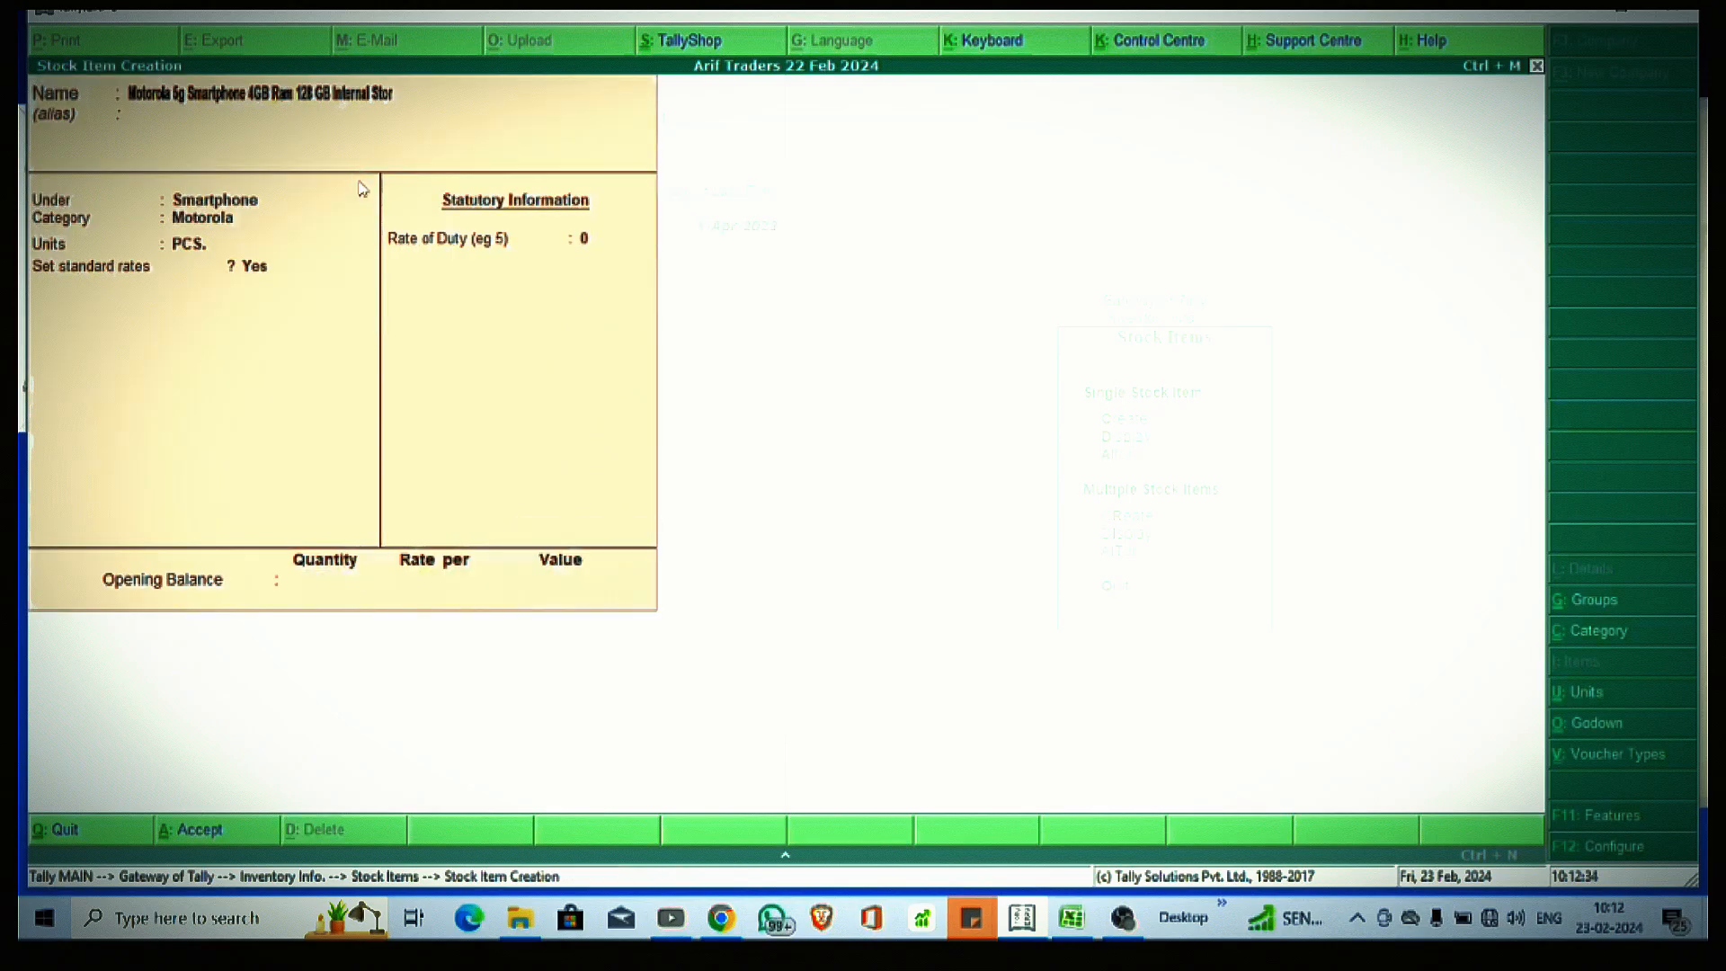
{"action": "key", "text": "Escape"}
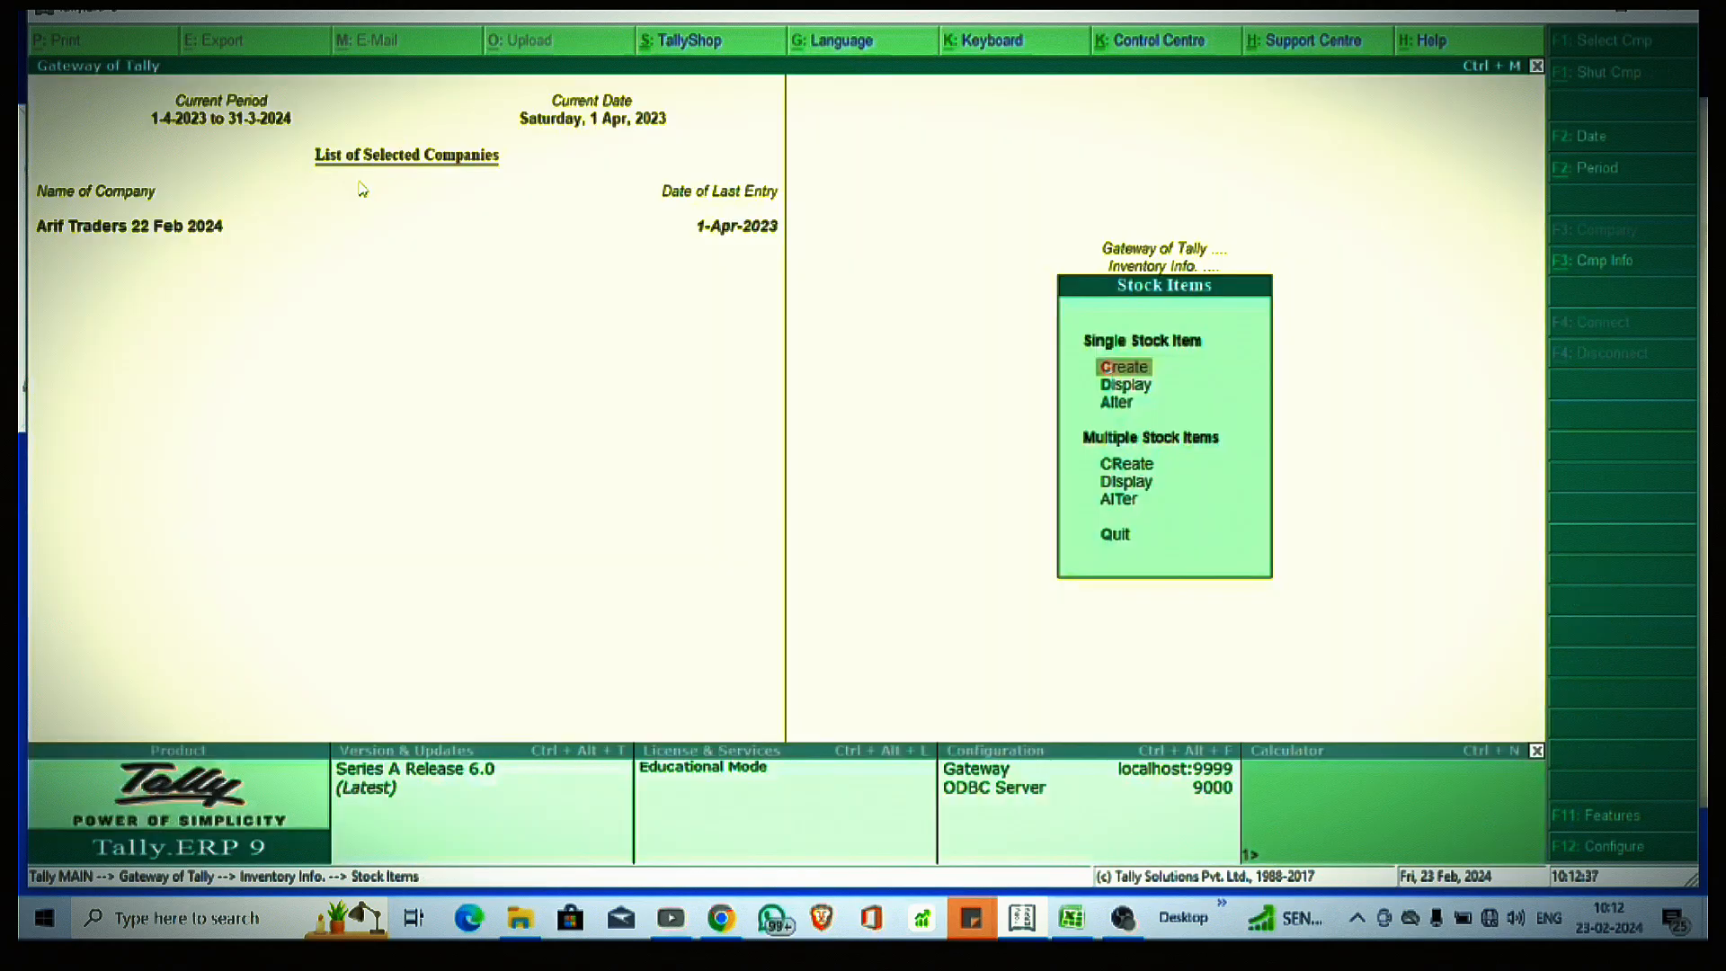
Step: Return to the main gateway and start a new purchase voucher in the accounting vouchers
{"action": "key", "text": "Escape"}
{"action": "key", "text": "Escape"}
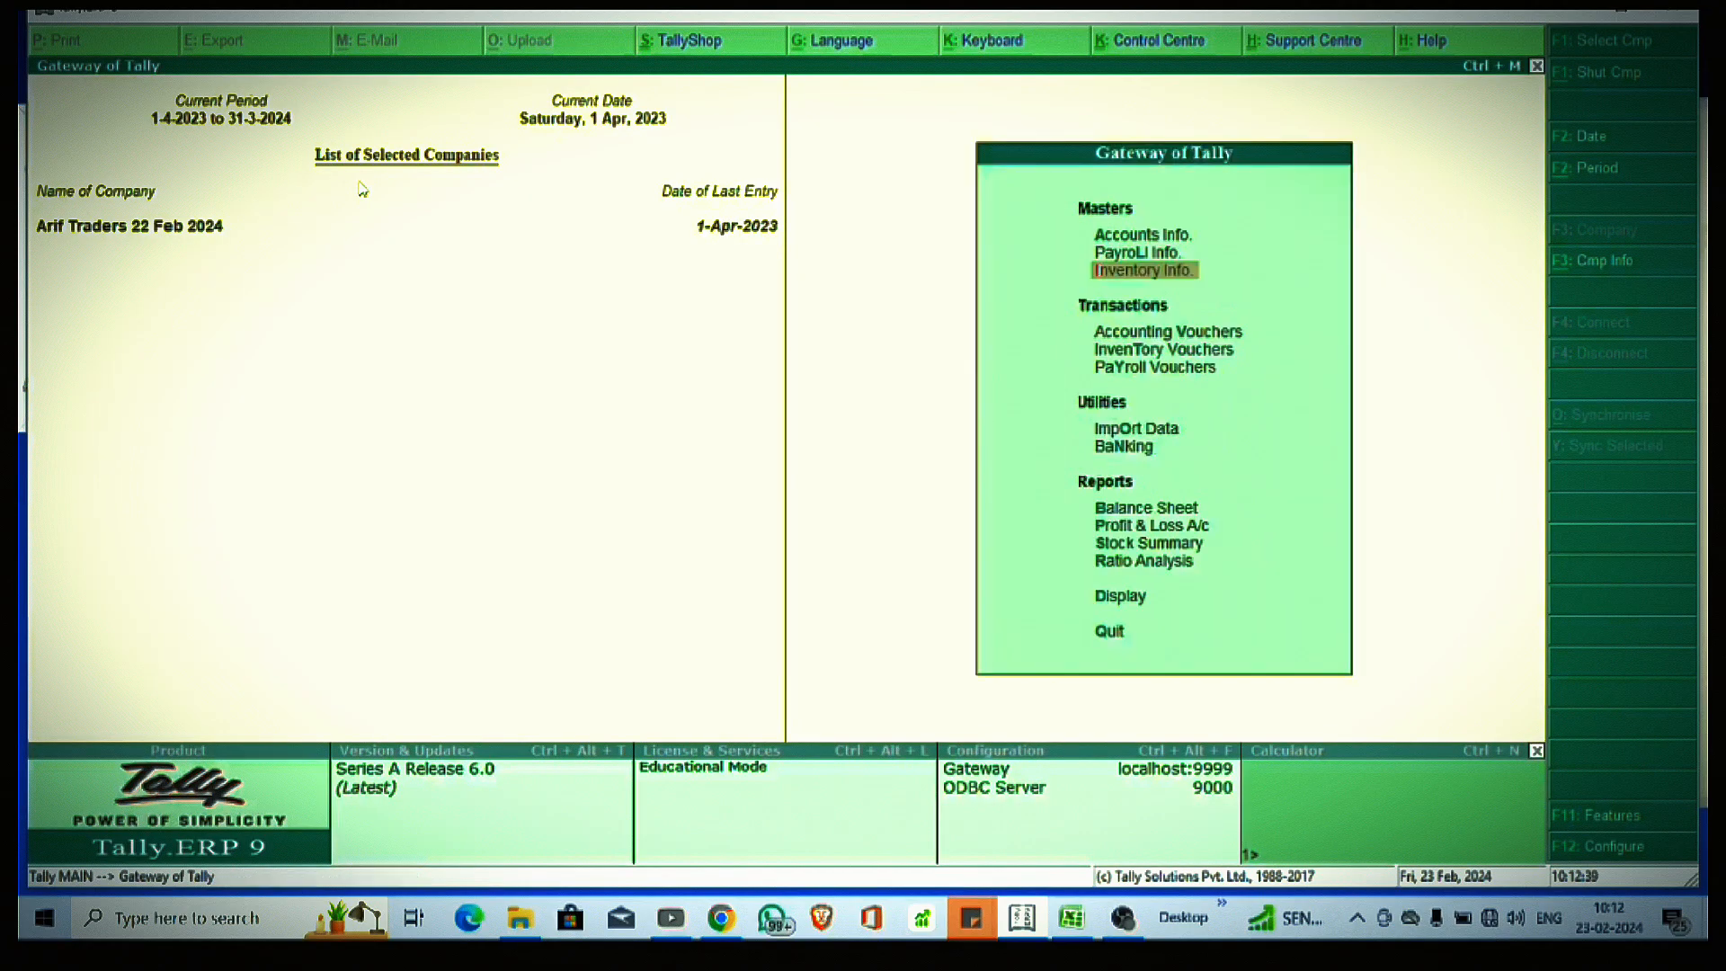
{"action": "key", "text": "Down"}
{"action": "key", "text": "Down"}
{"action": "key", "text": "Up"}
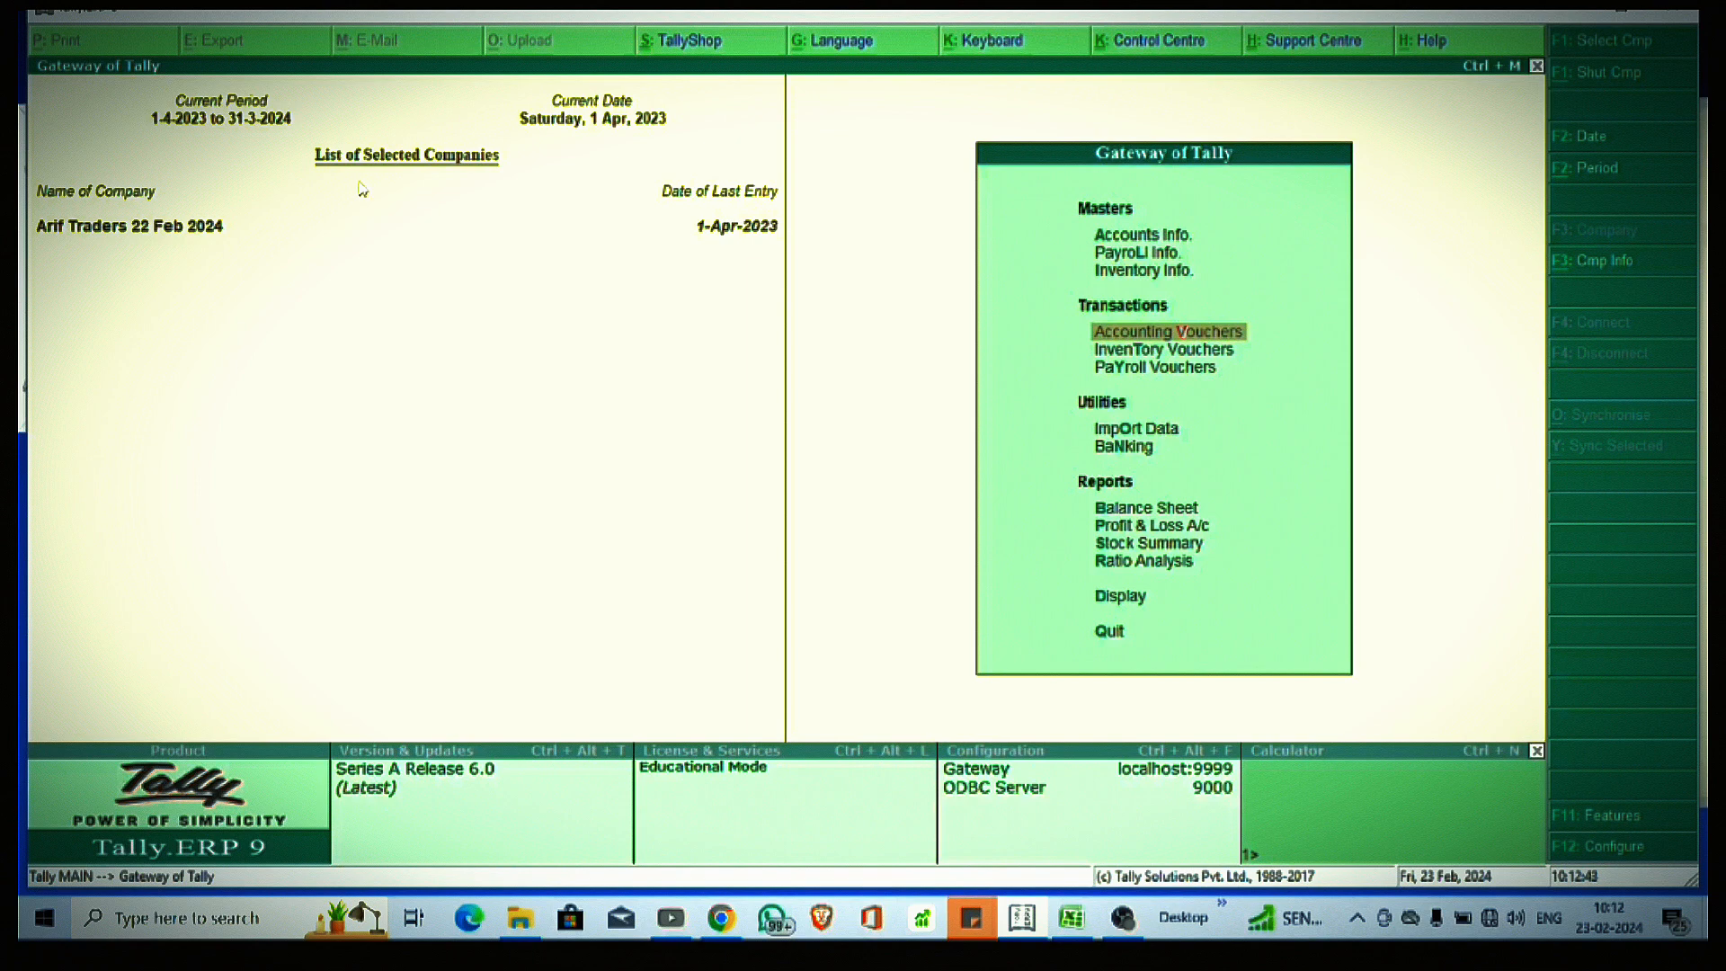
{"action": "key", "text": "Return"}
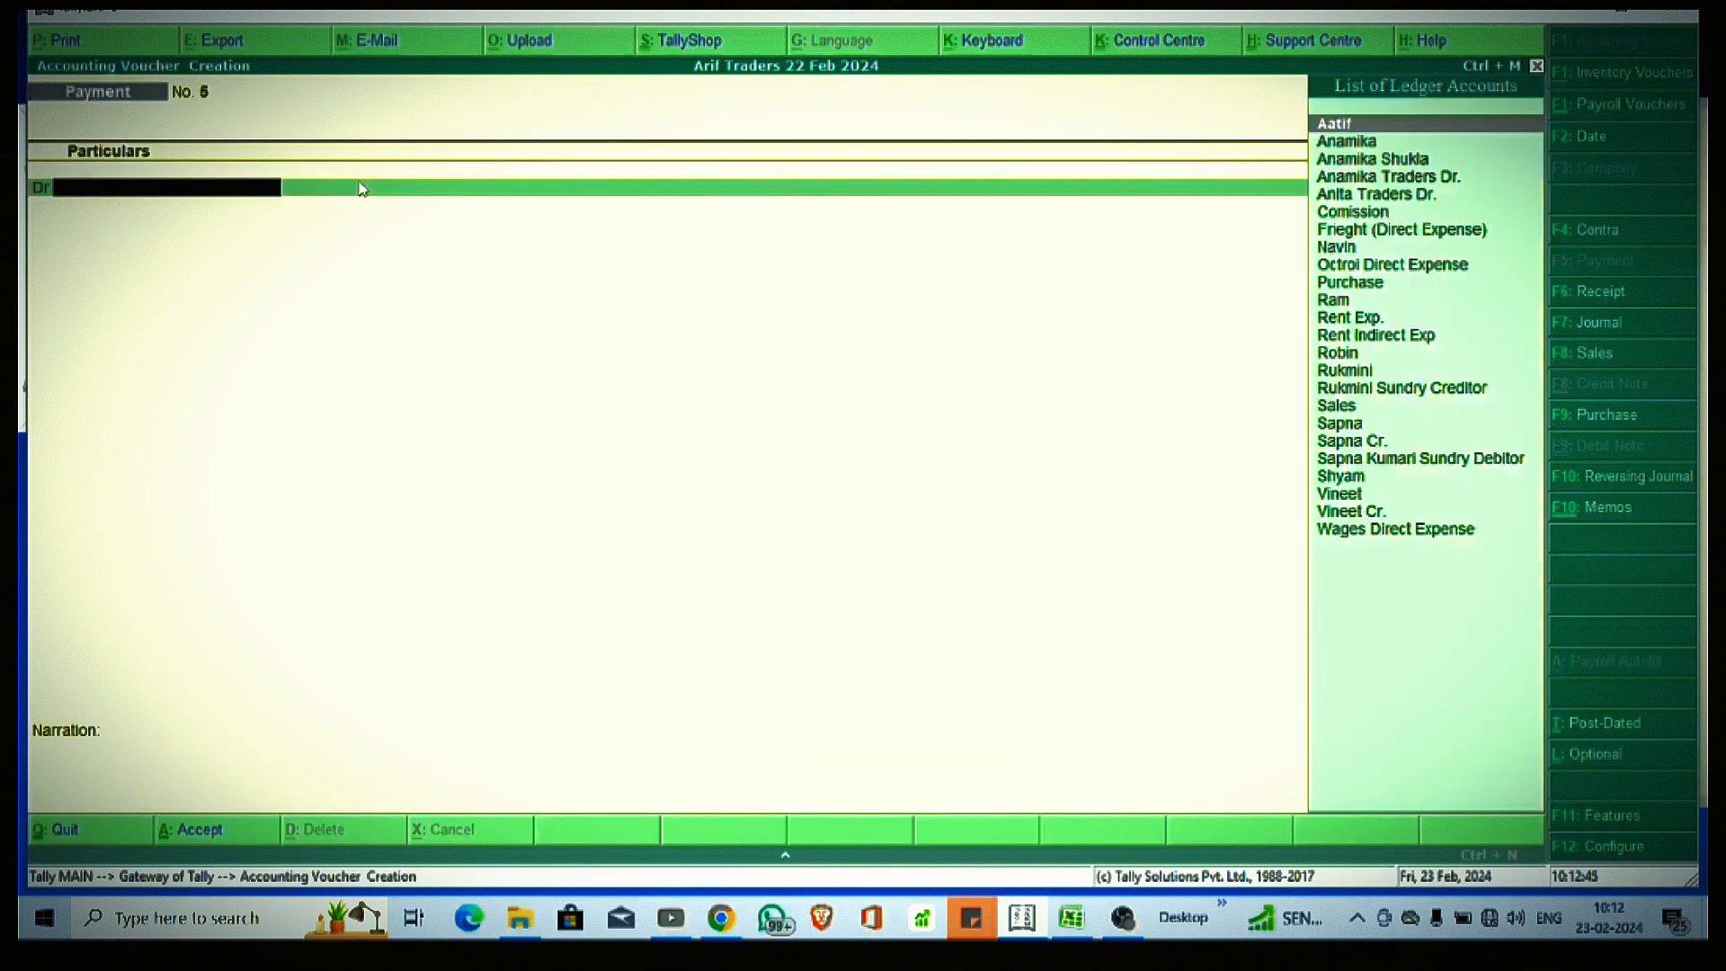
{"action": "key", "text": "F9"}
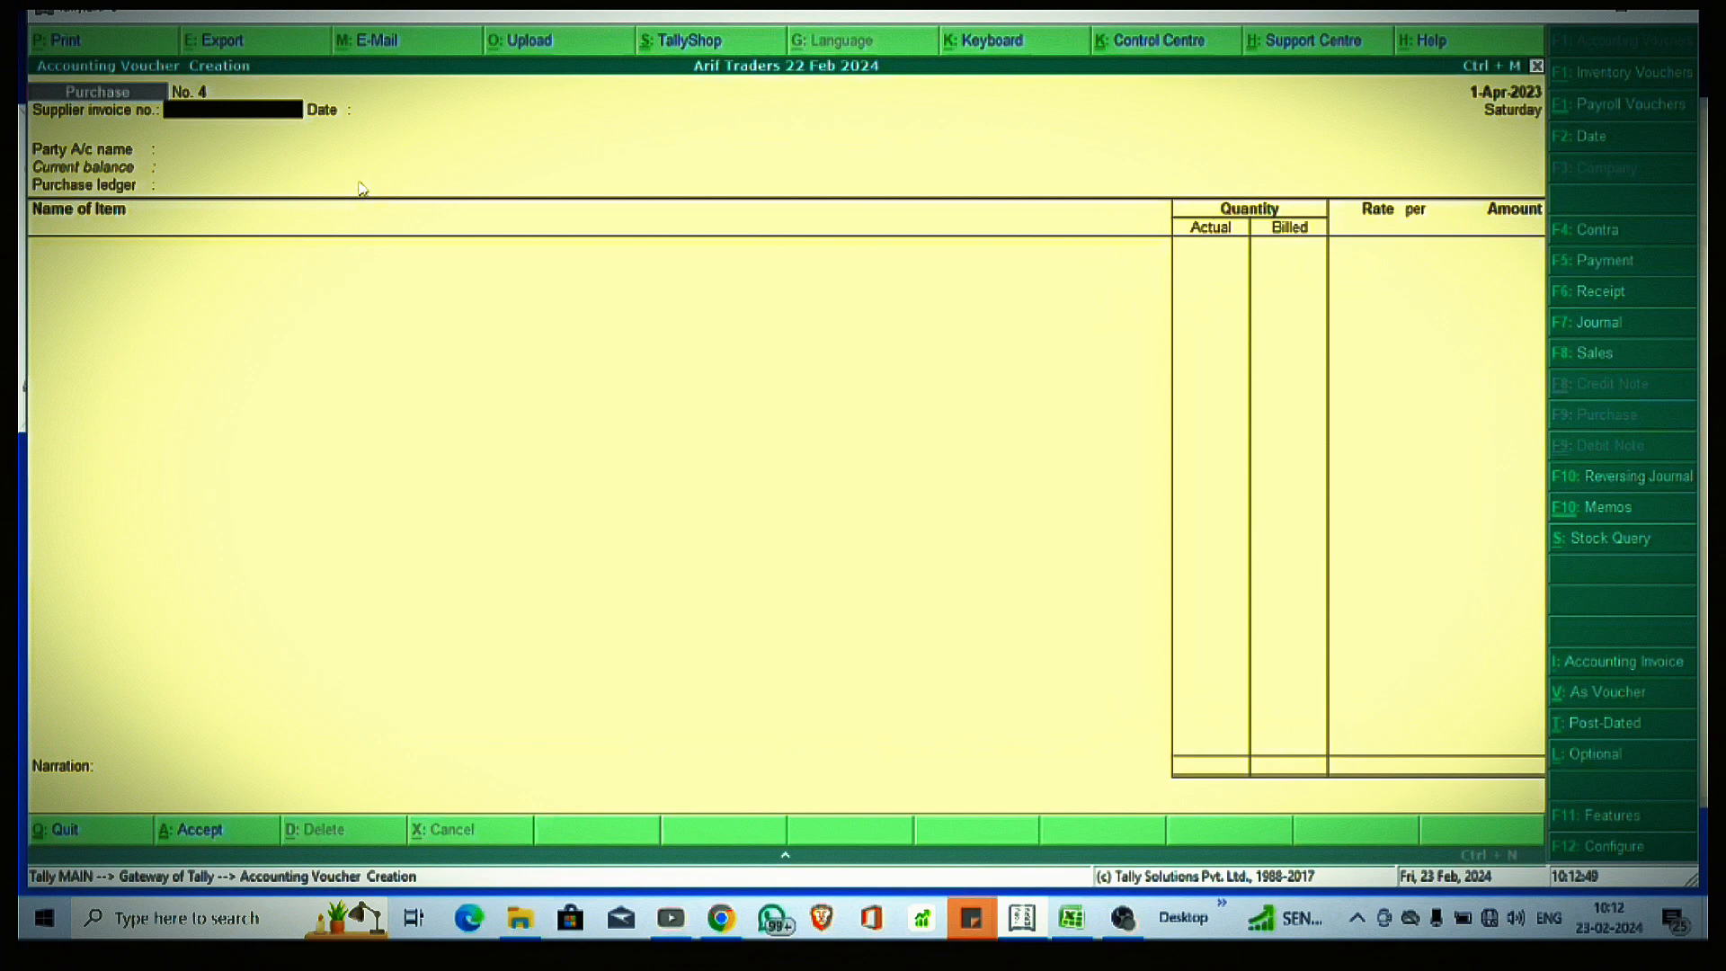
Step: Review the company's inventory features, covering storage and classification, order processing and invoicing options
{"action": "key", "text": "F11"}
{"action": "key", "text": "F2"}
{"action": "key", "text": "Down"}
{"action": "key", "text": "Down"}
{"action": "key", "text": "Down"}
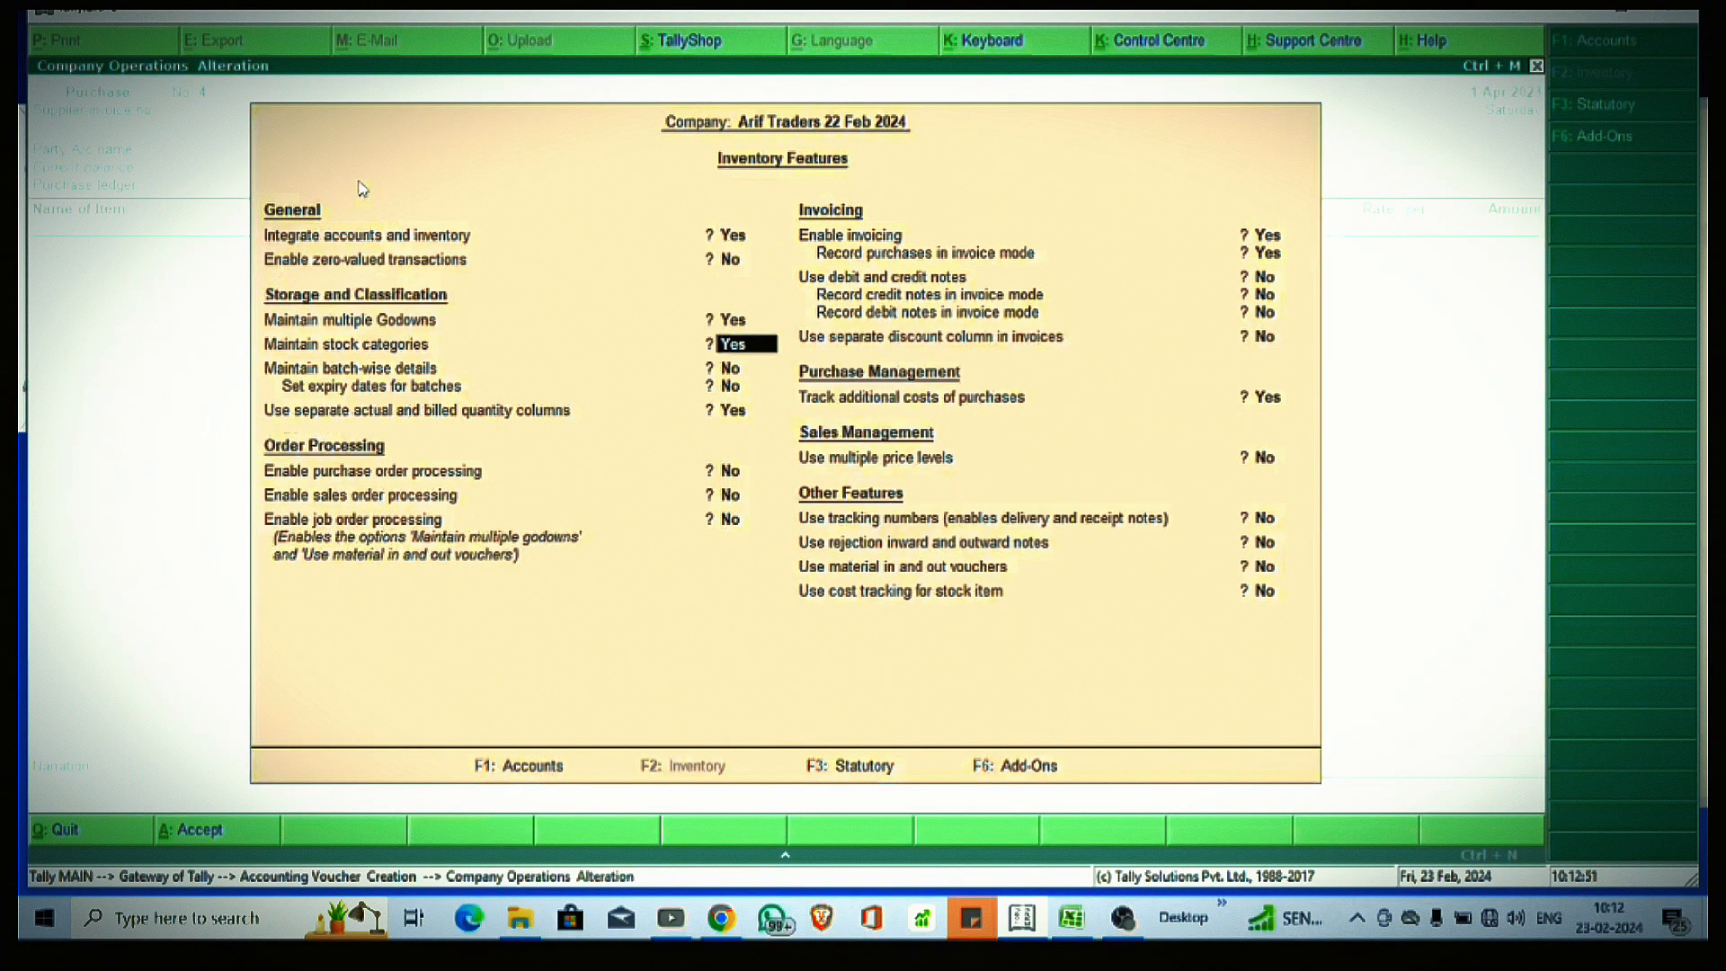
{"action": "key", "text": "Down"}
{"action": "key", "text": "Down"}
{"action": "key", "text": "Down"}
{"action": "key", "text": "Down"}
{"action": "key", "text": "Down"}
{"action": "key", "text": "Down"}
{"action": "key", "text": "Down"}
{"action": "key", "text": "Down"}
{"action": "key", "text": "Down"}
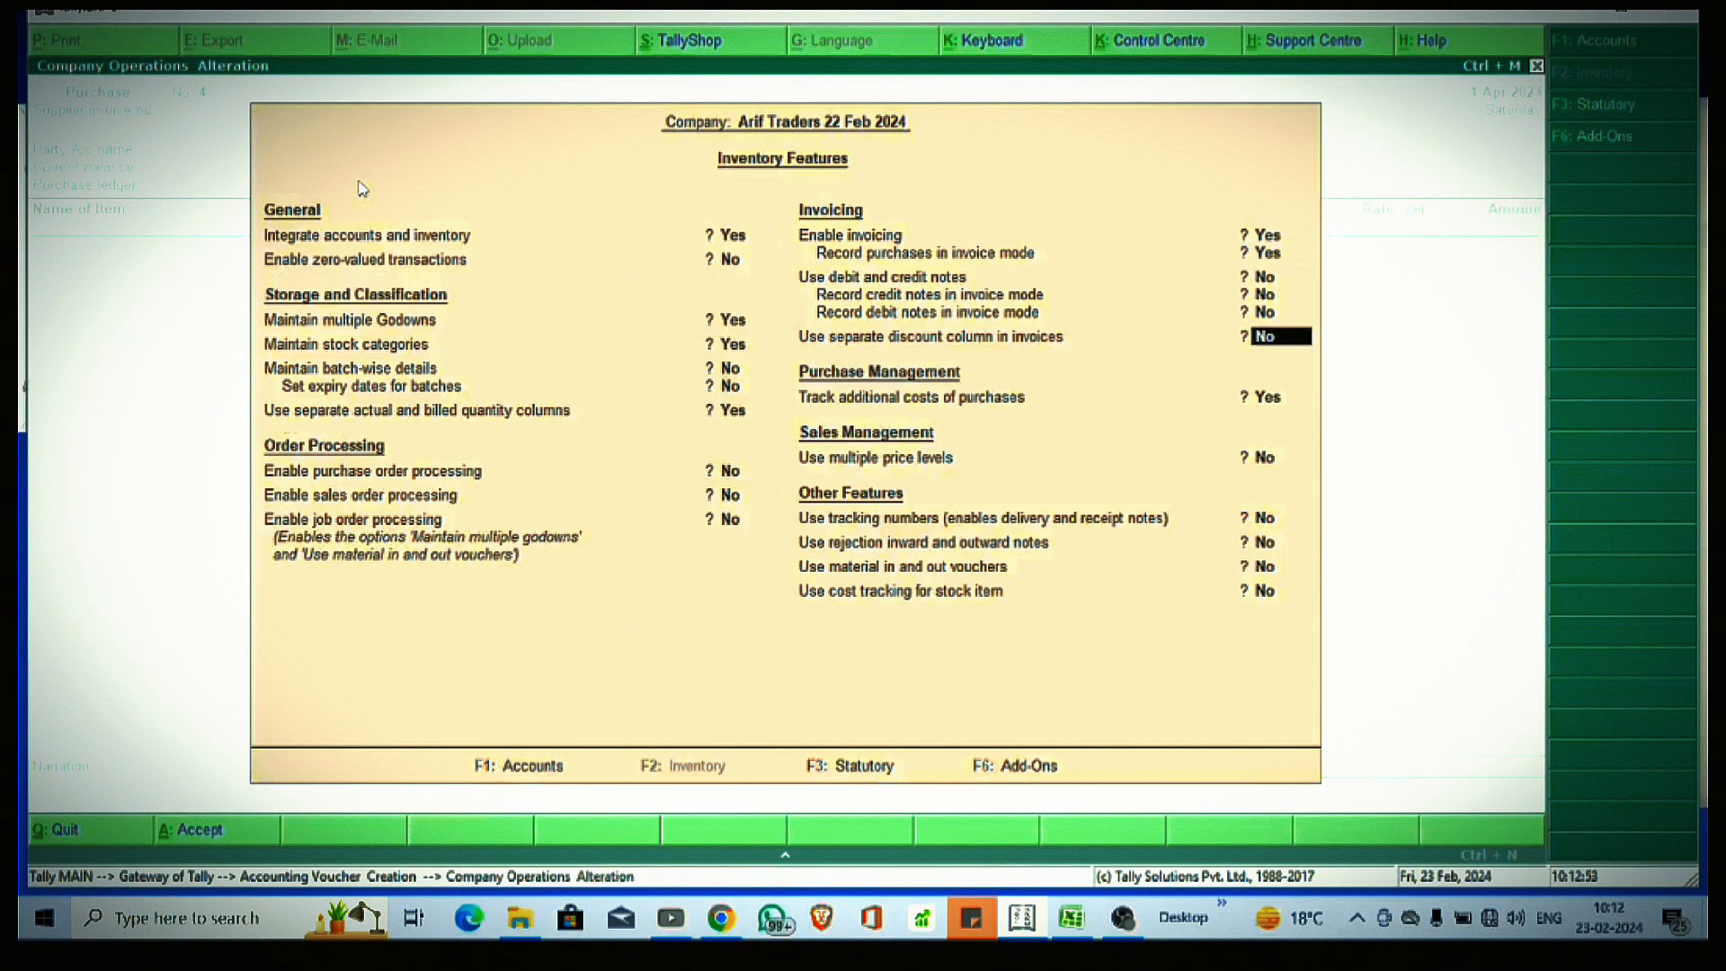
{"action": "key", "text": "Up"}
{"action": "key", "text": "Up"}
{"action": "key", "text": "Up"}
{"action": "key", "text": "Up"}
{"action": "key", "text": "Up"}
{"action": "key", "text": "Up"}
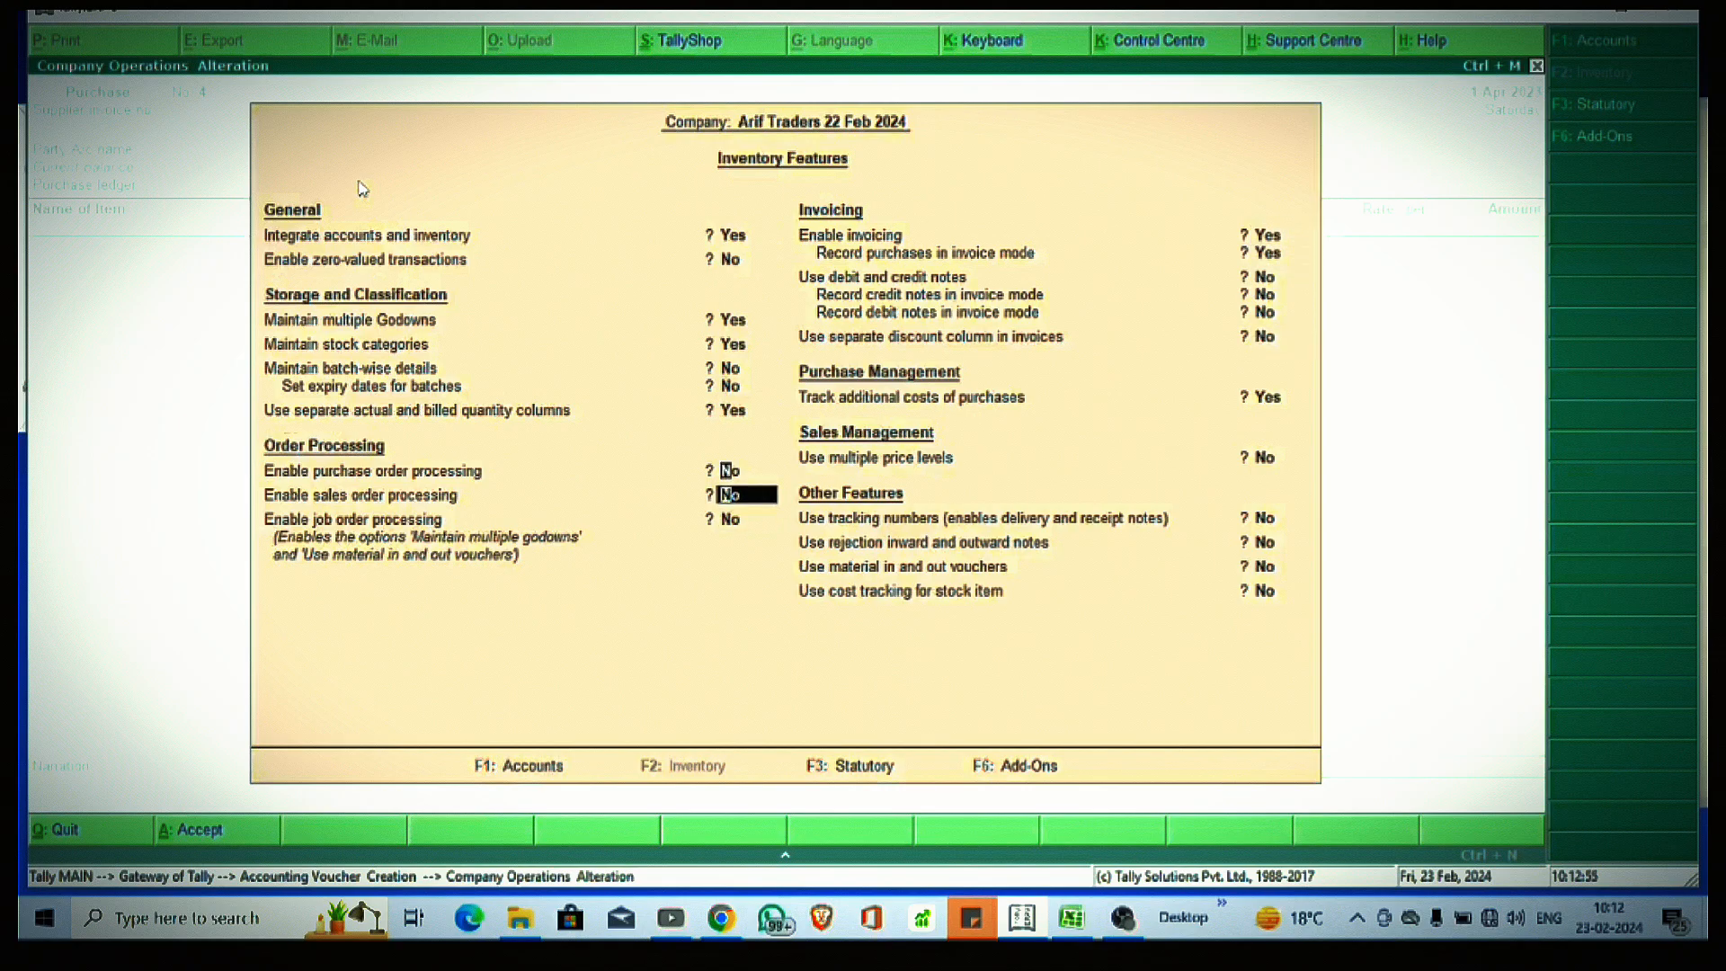
{"action": "key", "text": "Up"}
{"action": "key", "text": "Up"}
{"action": "key", "text": "Up"}
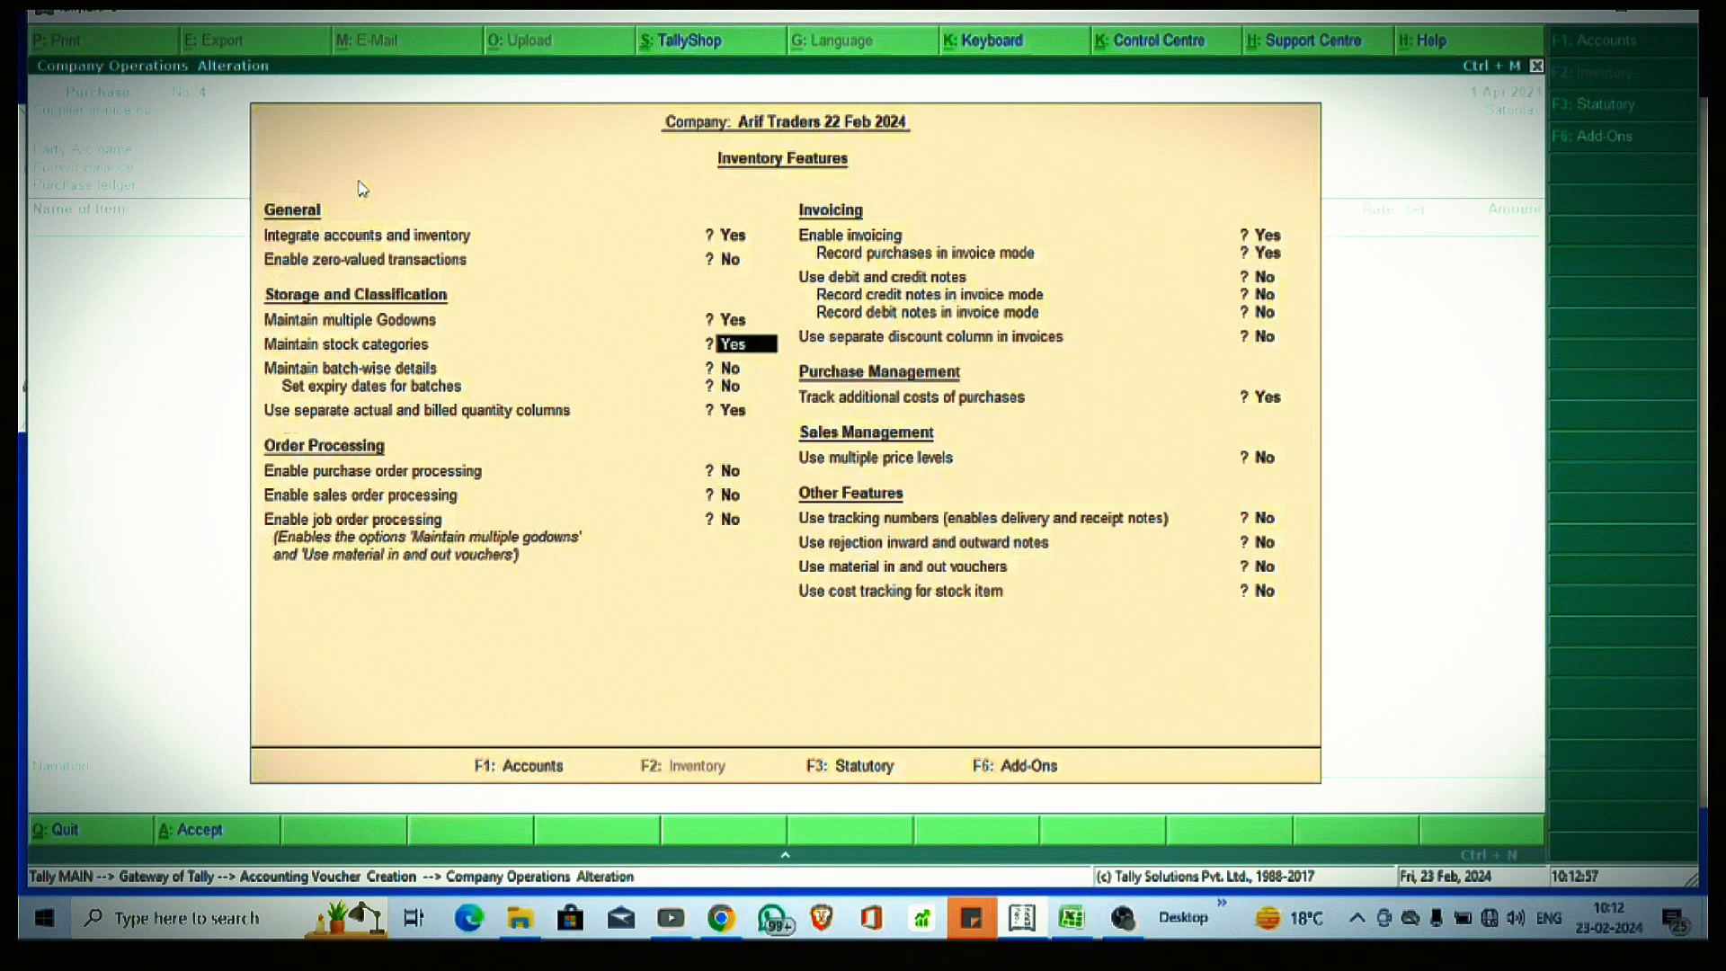
{"action": "key", "text": "Up"}
{"action": "key", "text": "Up"}
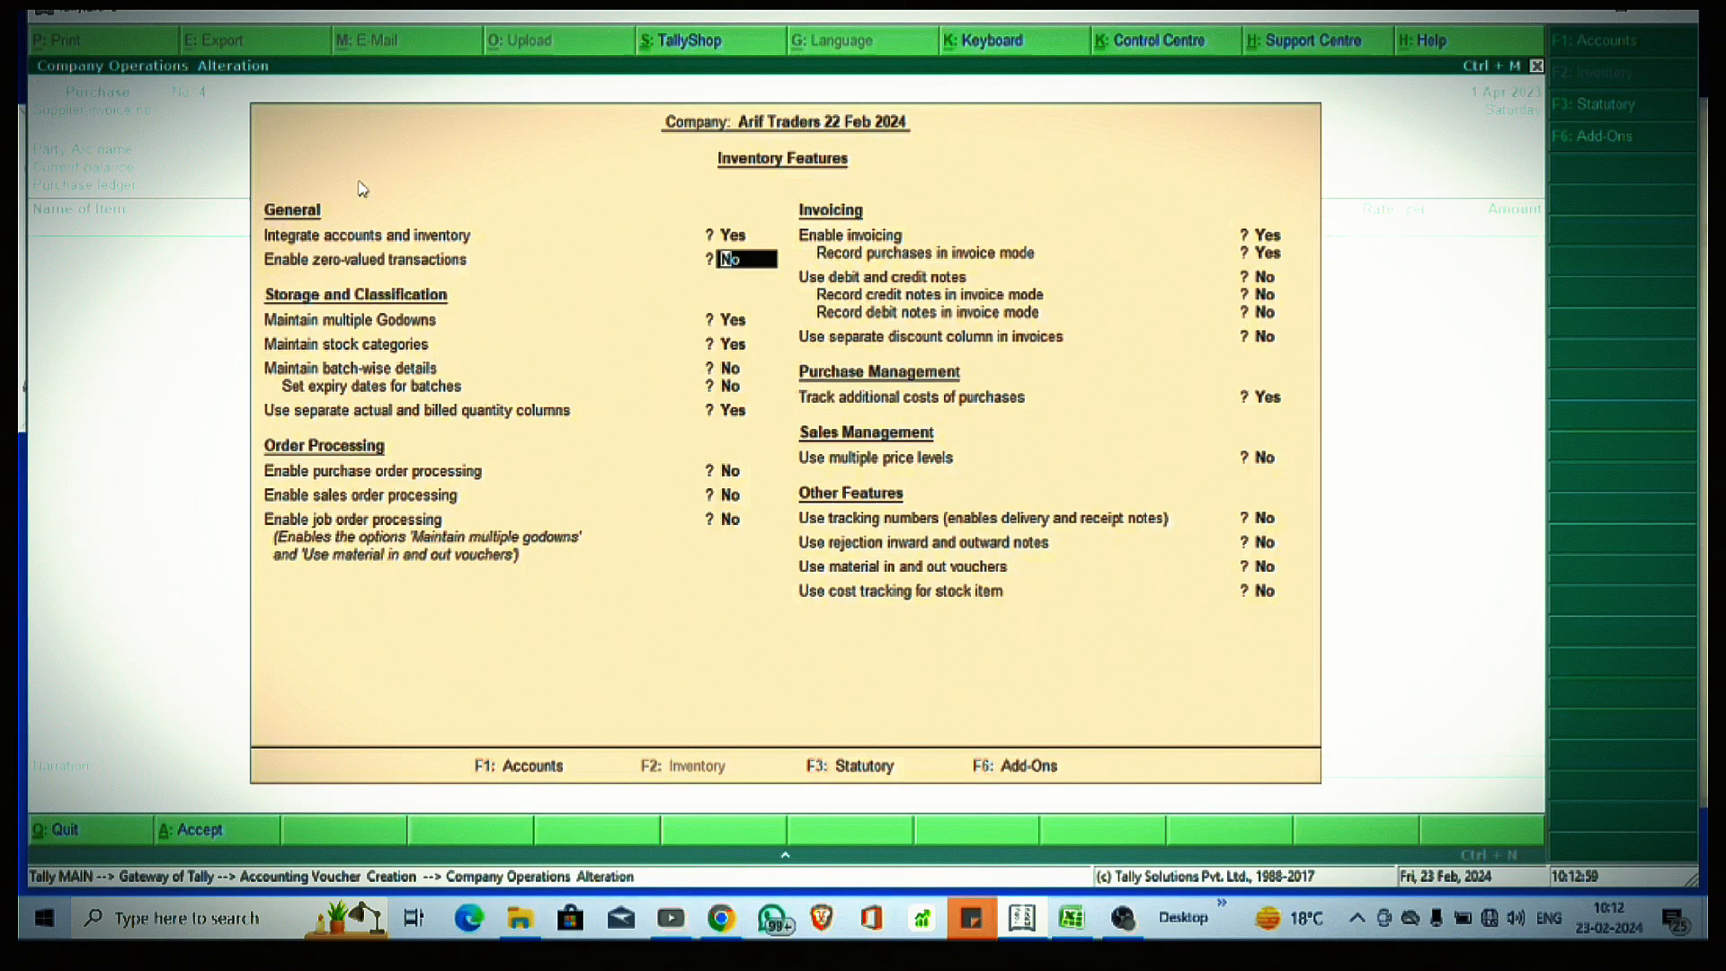
{"action": "key", "text": "Down"}
{"action": "key", "text": "Down"}
{"action": "key", "text": "Down"}
{"action": "key", "text": "Down"}
{"action": "key", "text": "Down"}
{"action": "key", "text": "Down"}
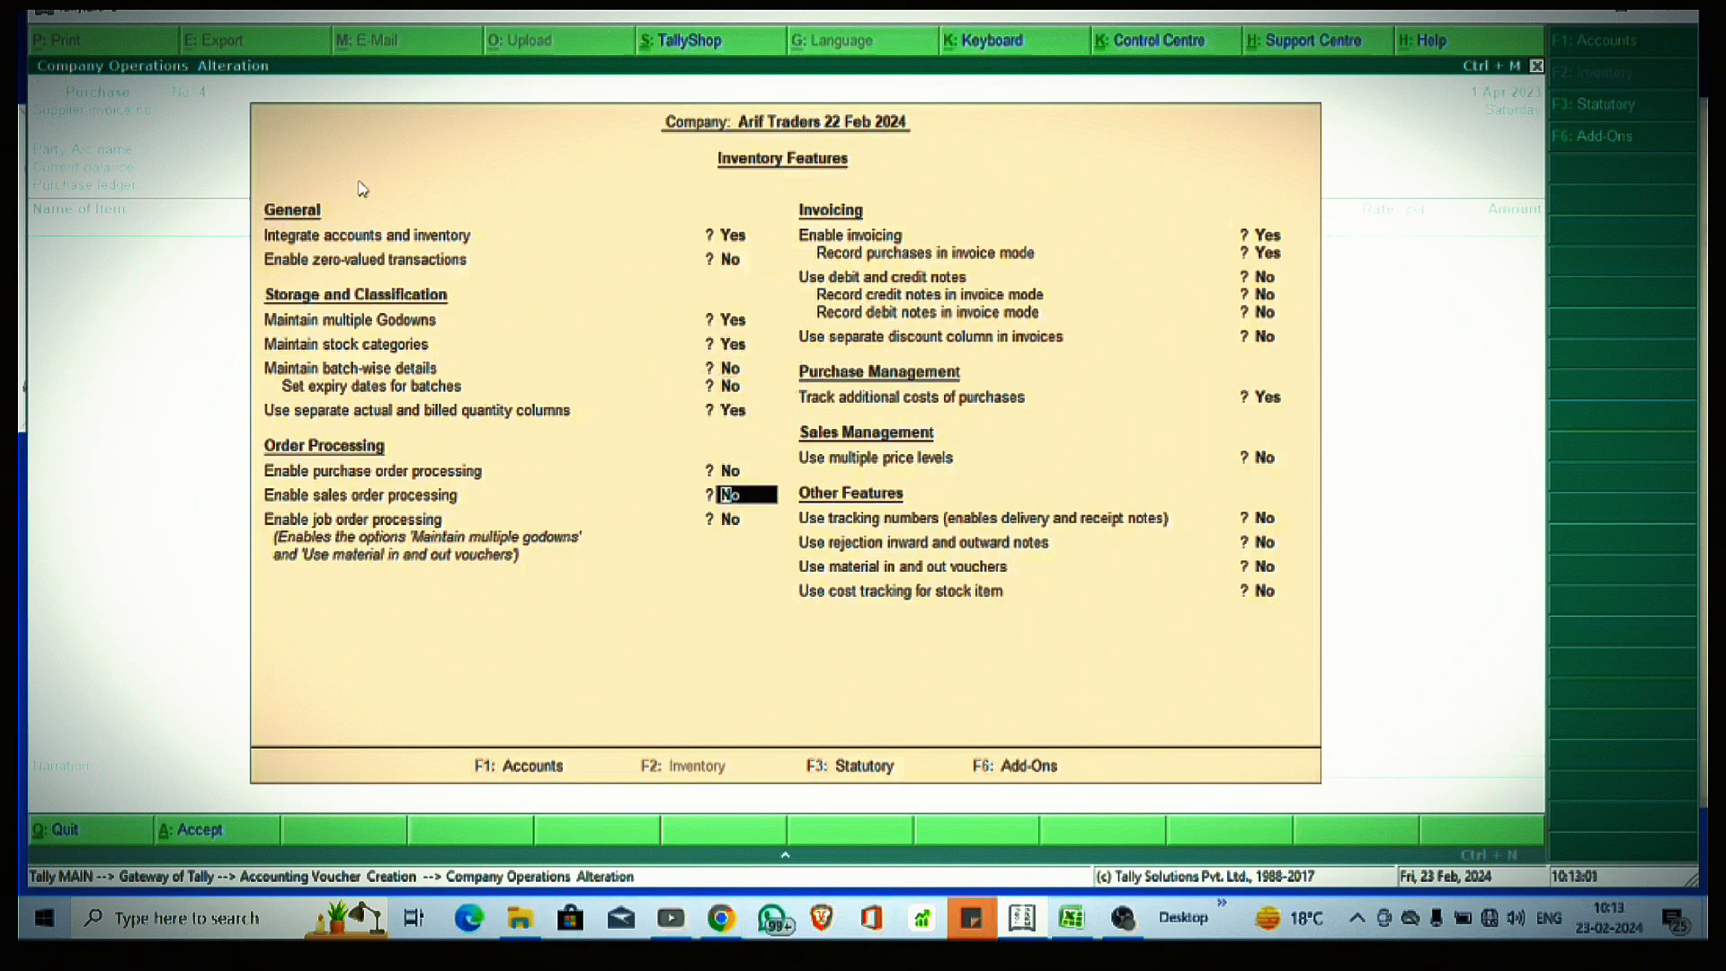
{"action": "key", "text": "Down"}
{"action": "key", "text": "Down"}
{"action": "key", "text": "Down"}
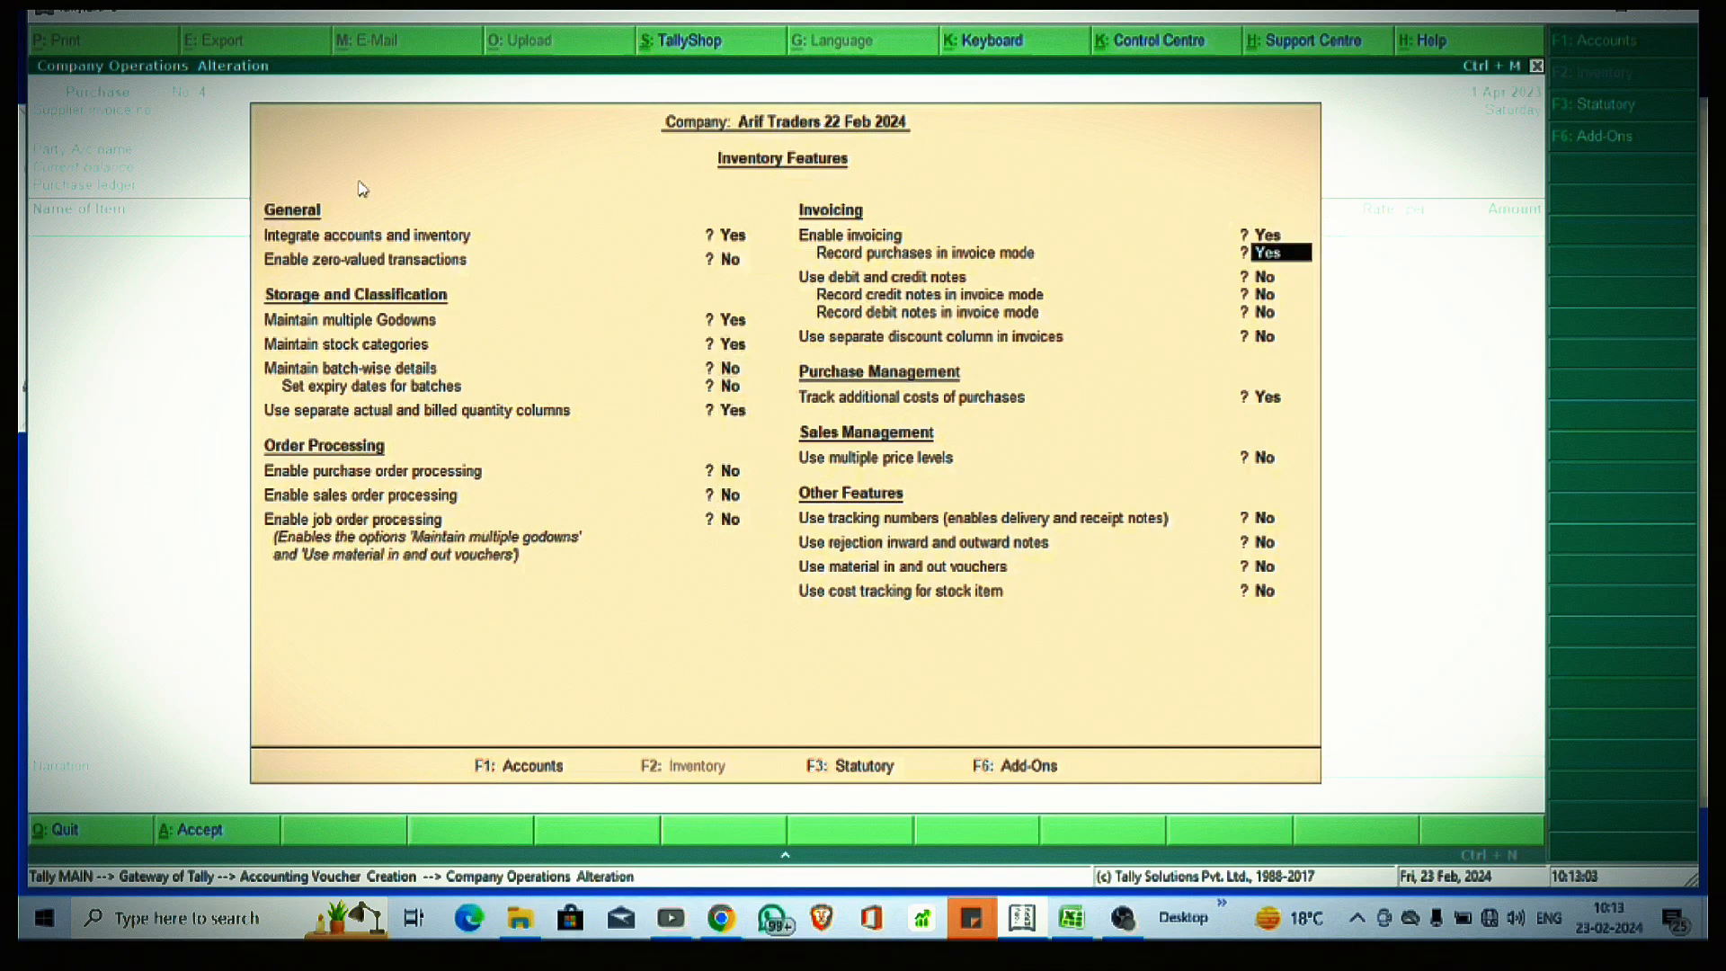
Step: Set "Maintain more than one payroll or cost category" to No in the company's accounting features
{"action": "key", "text": "F1"}
{"action": "key", "text": "Down"}
{"action": "key", "text": "Down"}
{"action": "key", "text": "Down"}
{"action": "key", "text": "Down"}
{"action": "key", "text": "Down"}
{"action": "key", "text": "Down"}
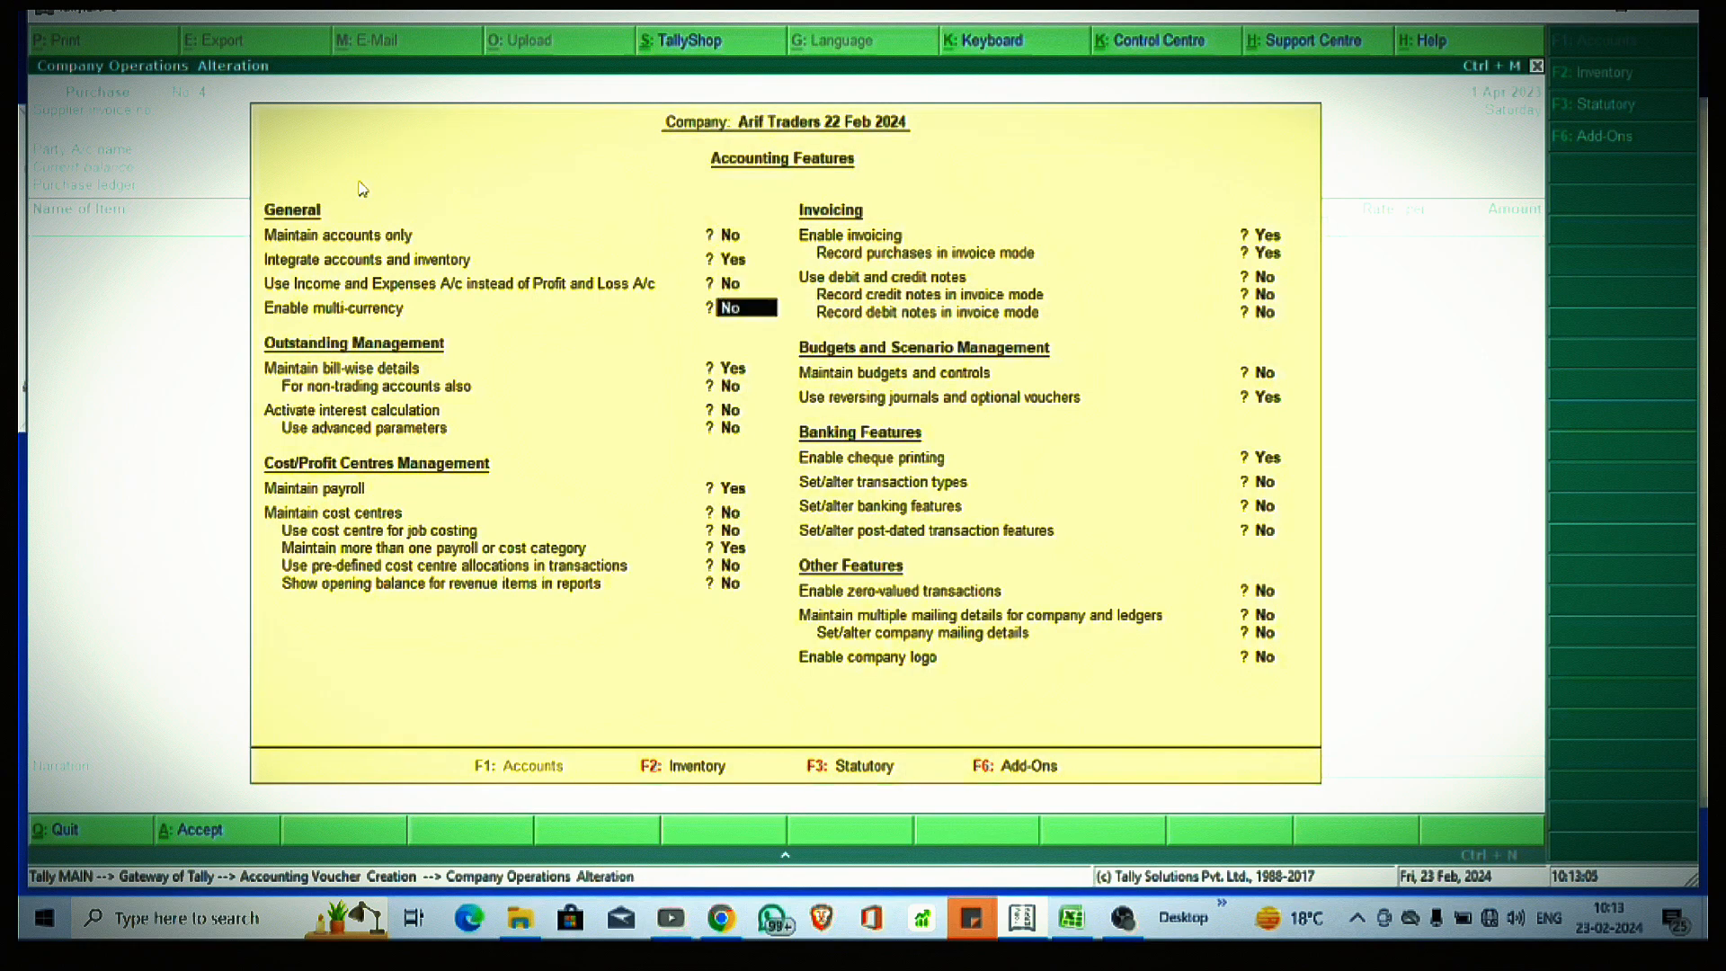
{"action": "key", "text": "Down"}
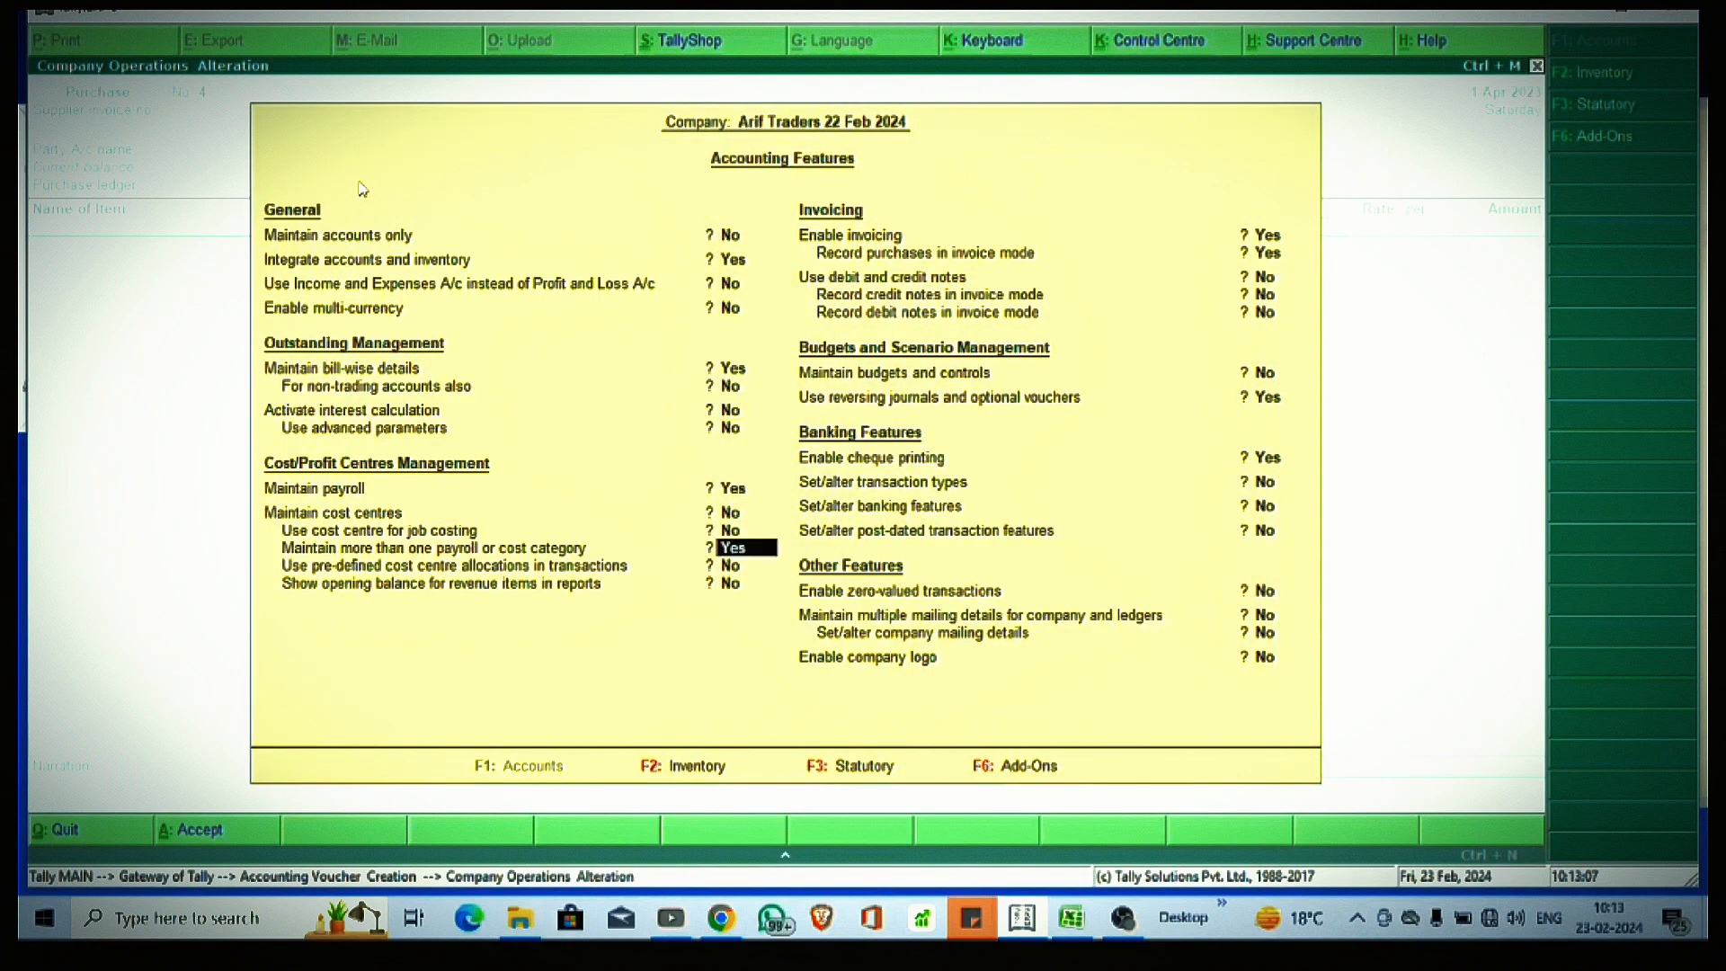
{"action": "type", "text": "n"}
{"action": "key", "text": "Return"}
{"action": "key", "text": "Down"}
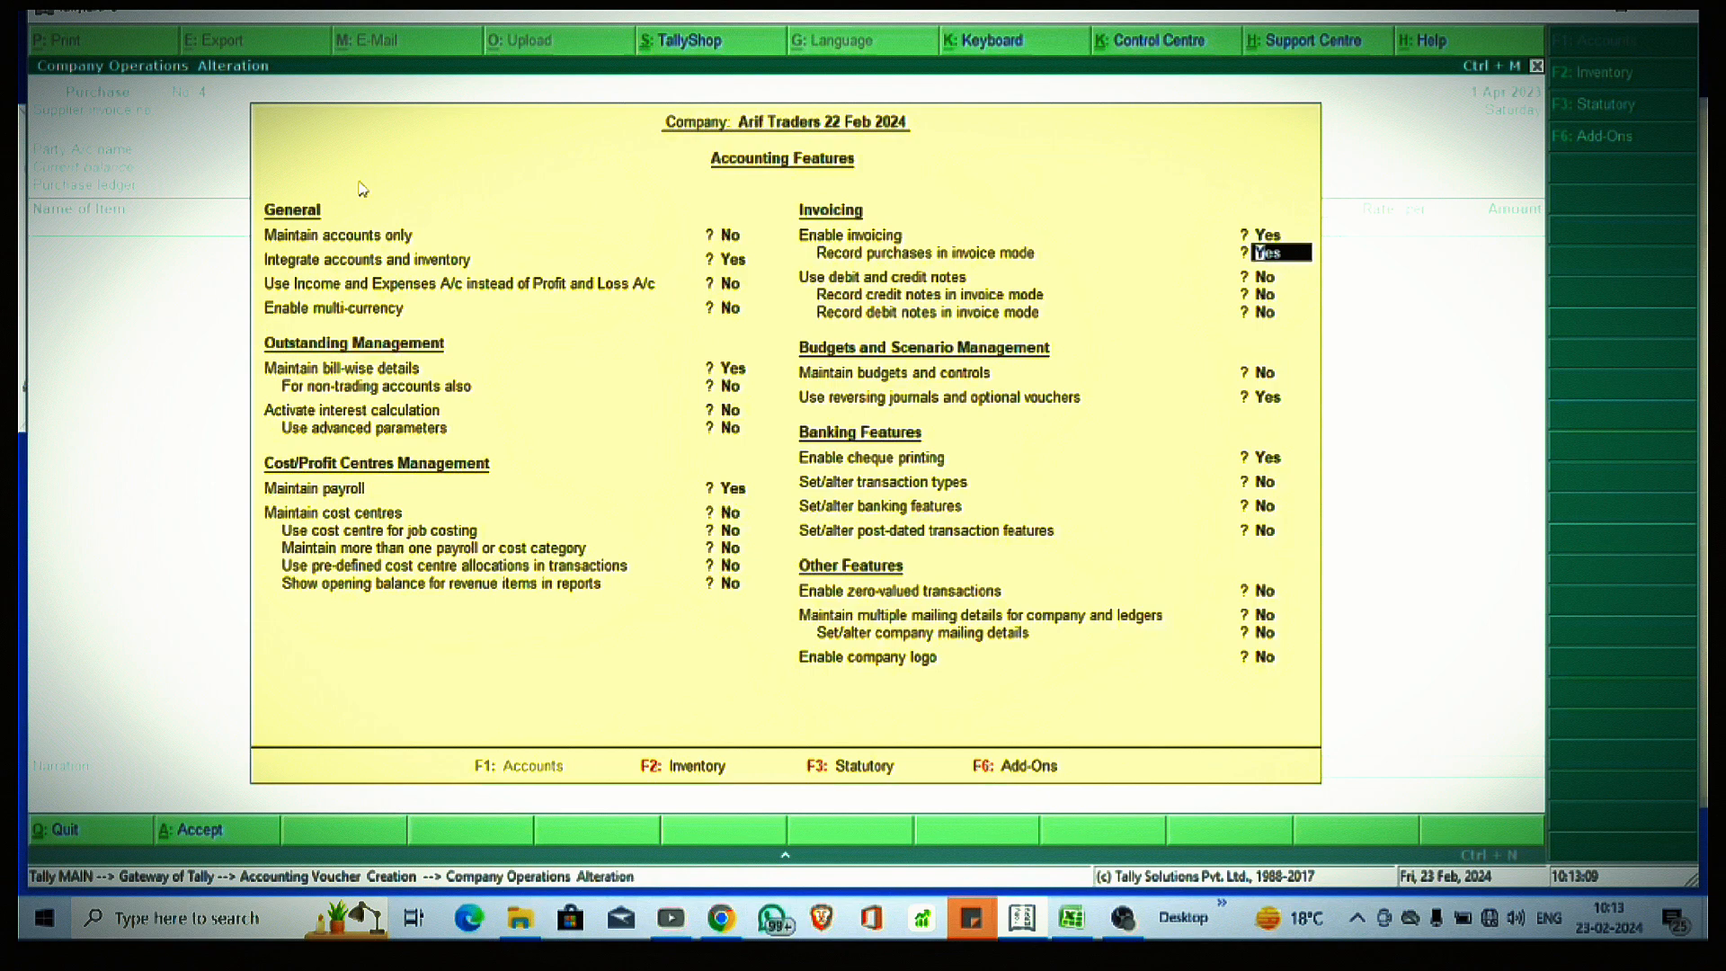
Step: Examine the remaining accounting features on invoicing, budgets, banking and other options
{"action": "key", "text": "Down"}
{"action": "key", "text": "Down"}
{"action": "key", "text": "Down"}
{"action": "key", "text": "Down"}
{"action": "key", "text": "Down"}
{"action": "key", "text": "Down"}
{"action": "key", "text": "Down"}
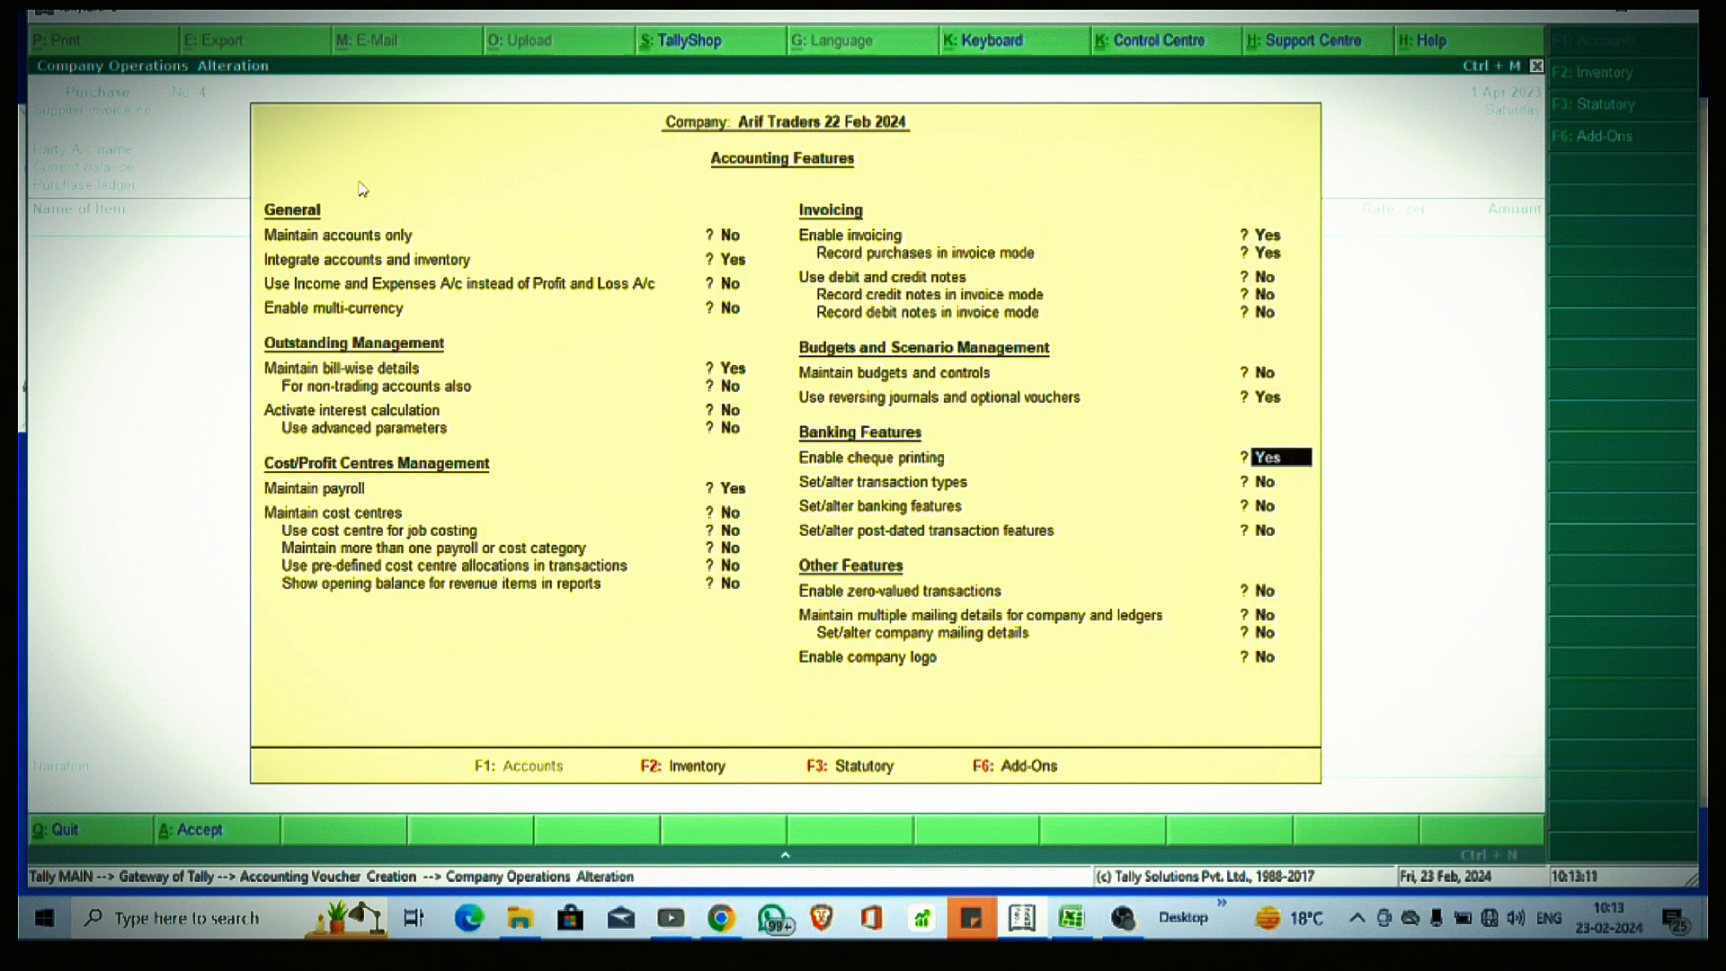
{"action": "key", "text": "Down"}
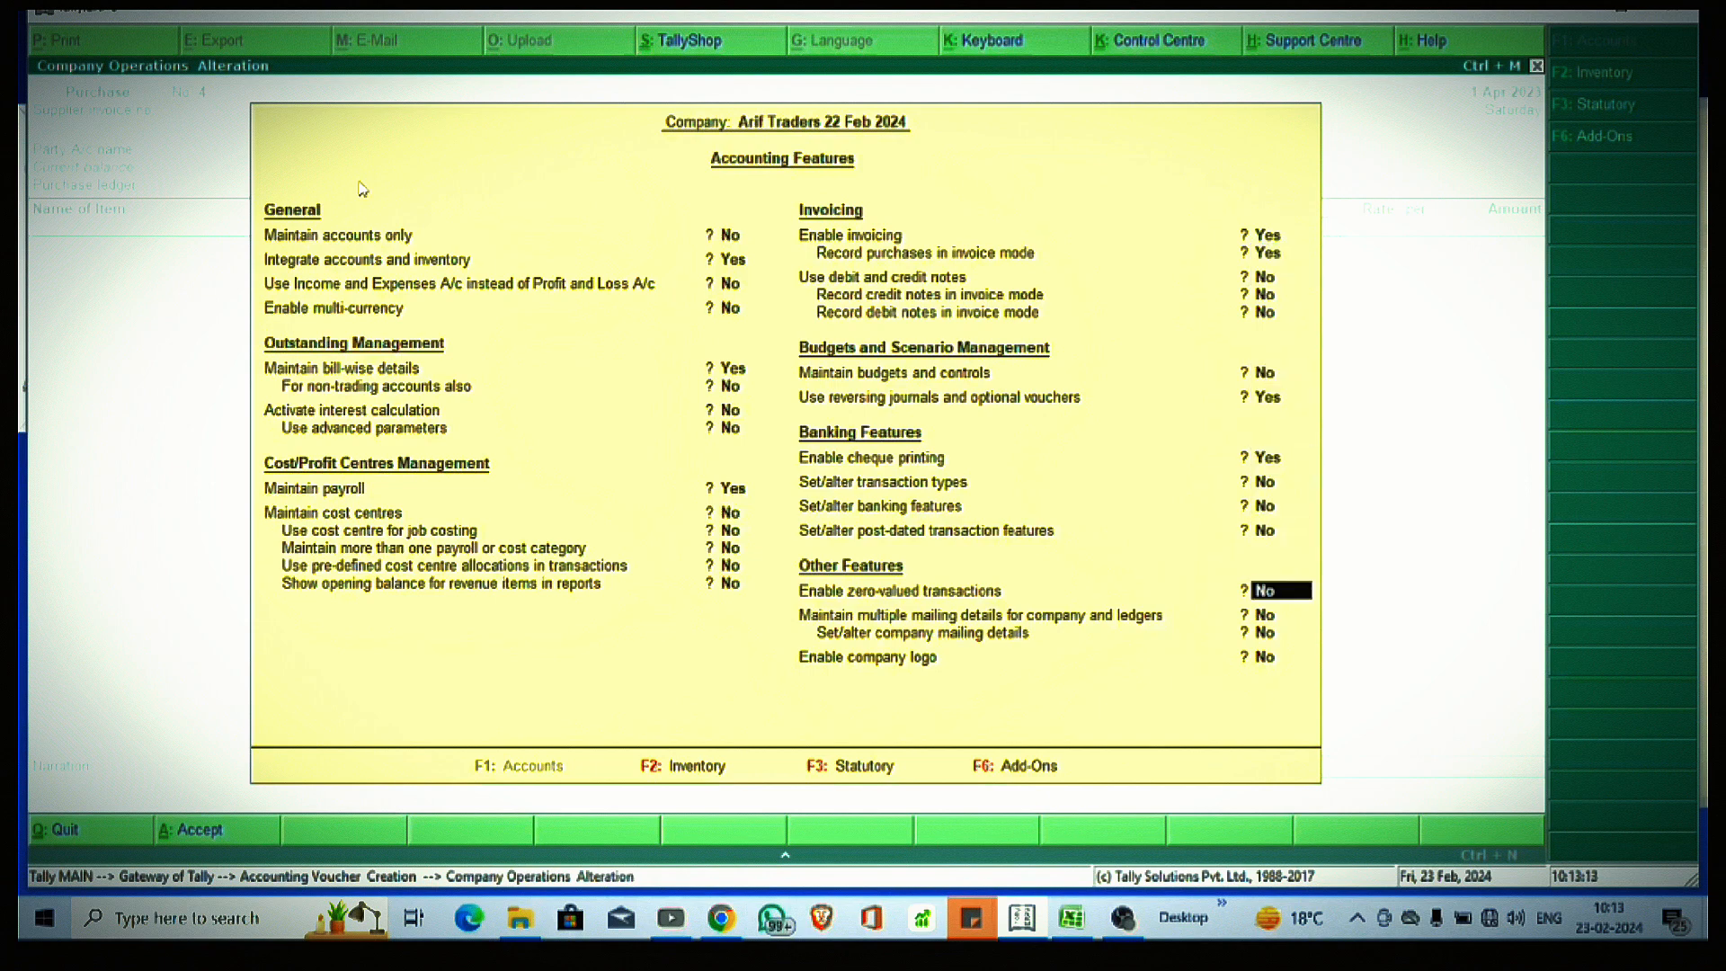
Step: Set "Use separate actual and billed quantity columns" to No in the company's inventory features
{"action": "key", "text": "F2"}
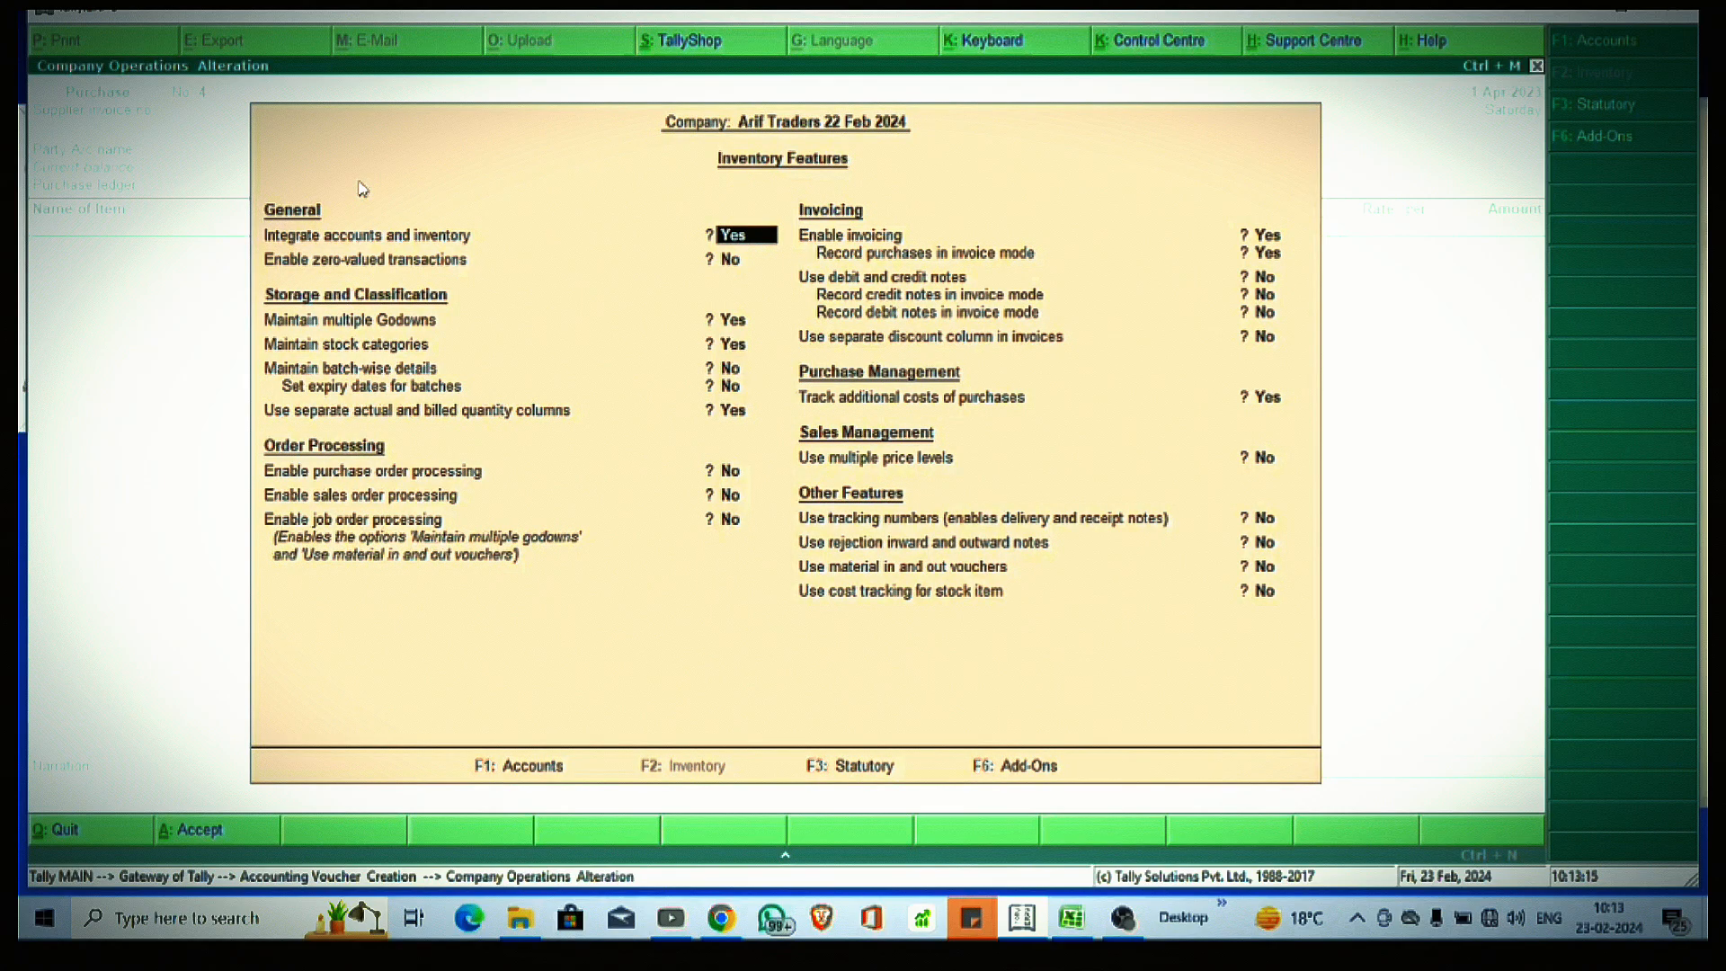
{"action": "key", "text": "Down"}
{"action": "key", "text": "Down"}
{"action": "key", "text": "Down"}
{"action": "key", "text": "Down"}
{"action": "key", "text": "Down"}
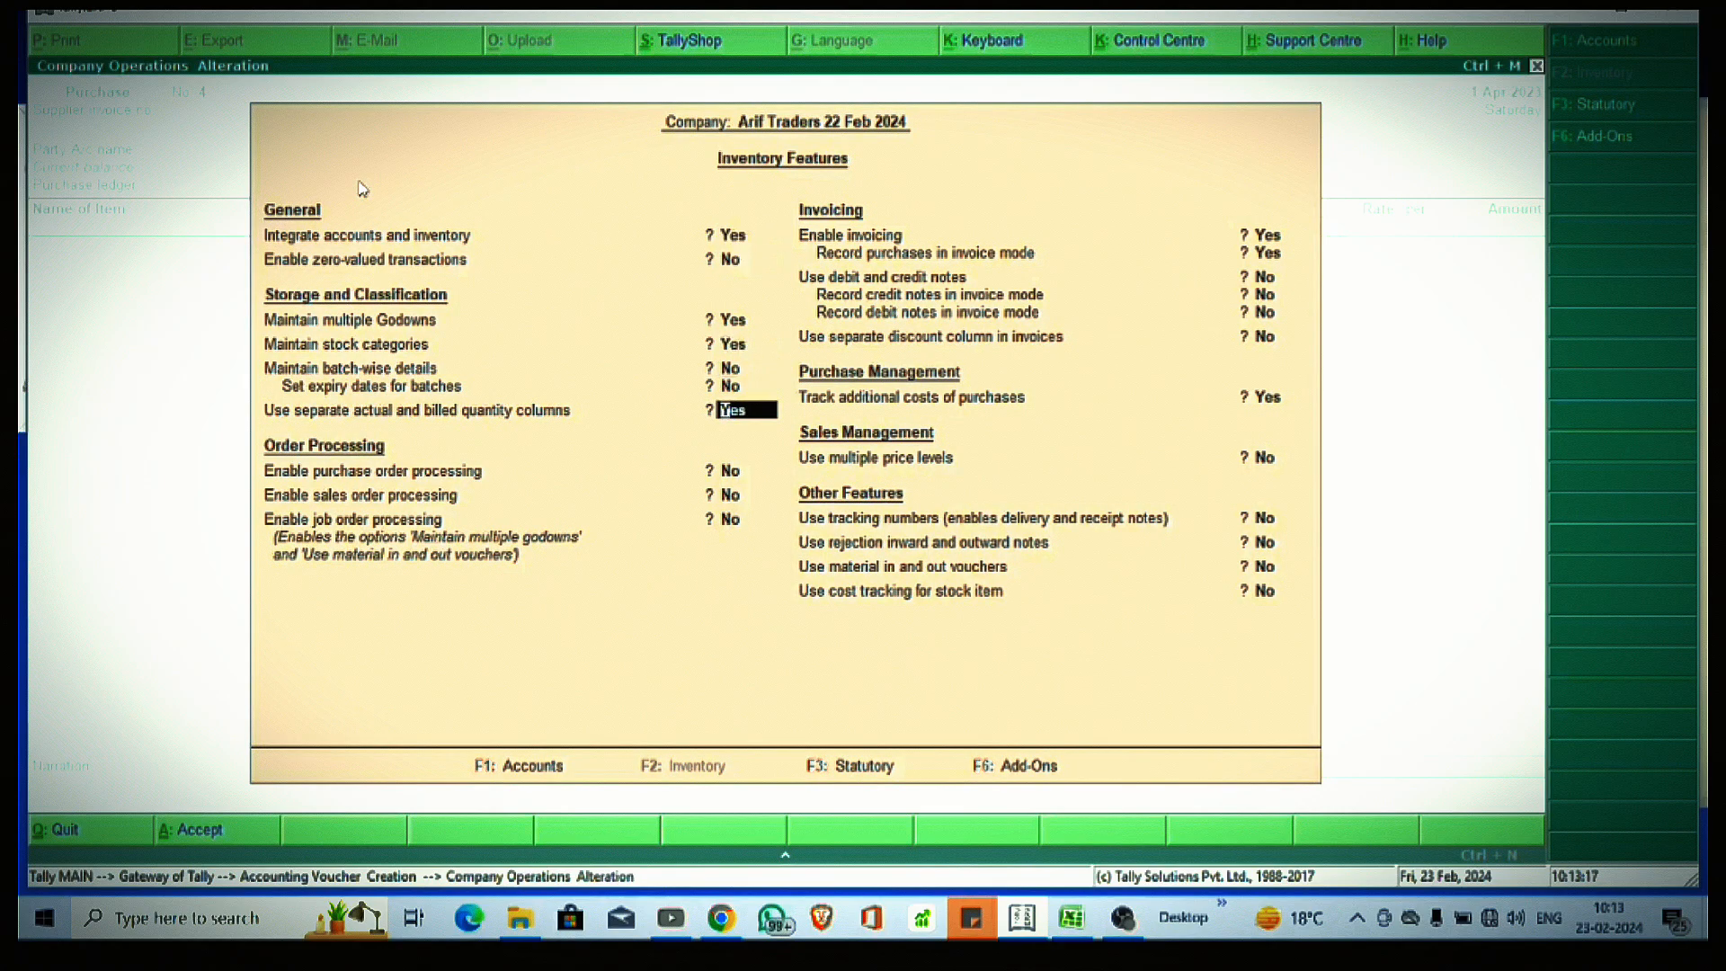
{"action": "type", "text": "n"}
{"action": "key", "text": "Return"}
Step: Set "Use separate discount column in invoices" to Yes and save the inventory features
{"action": "key", "text": "Down"}
{"action": "key", "text": "Down"}
{"action": "key", "text": "Down"}
{"action": "key", "text": "Down"}
{"action": "key", "text": "Down"}
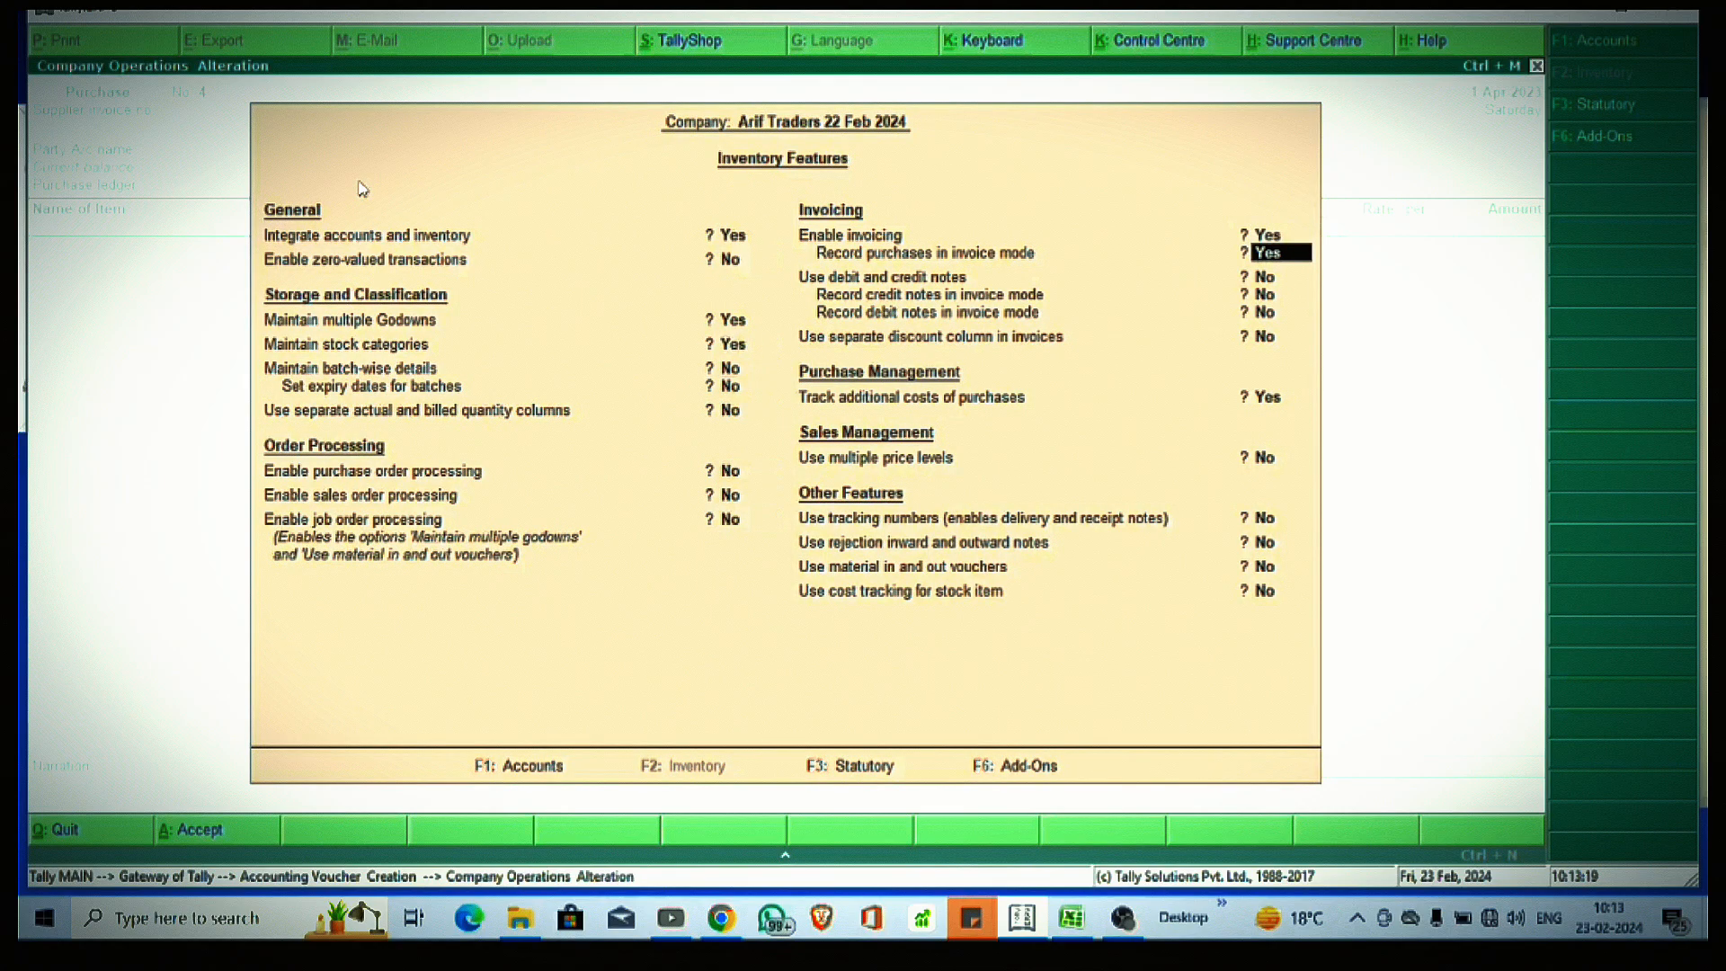
{"action": "key", "text": "Down"}
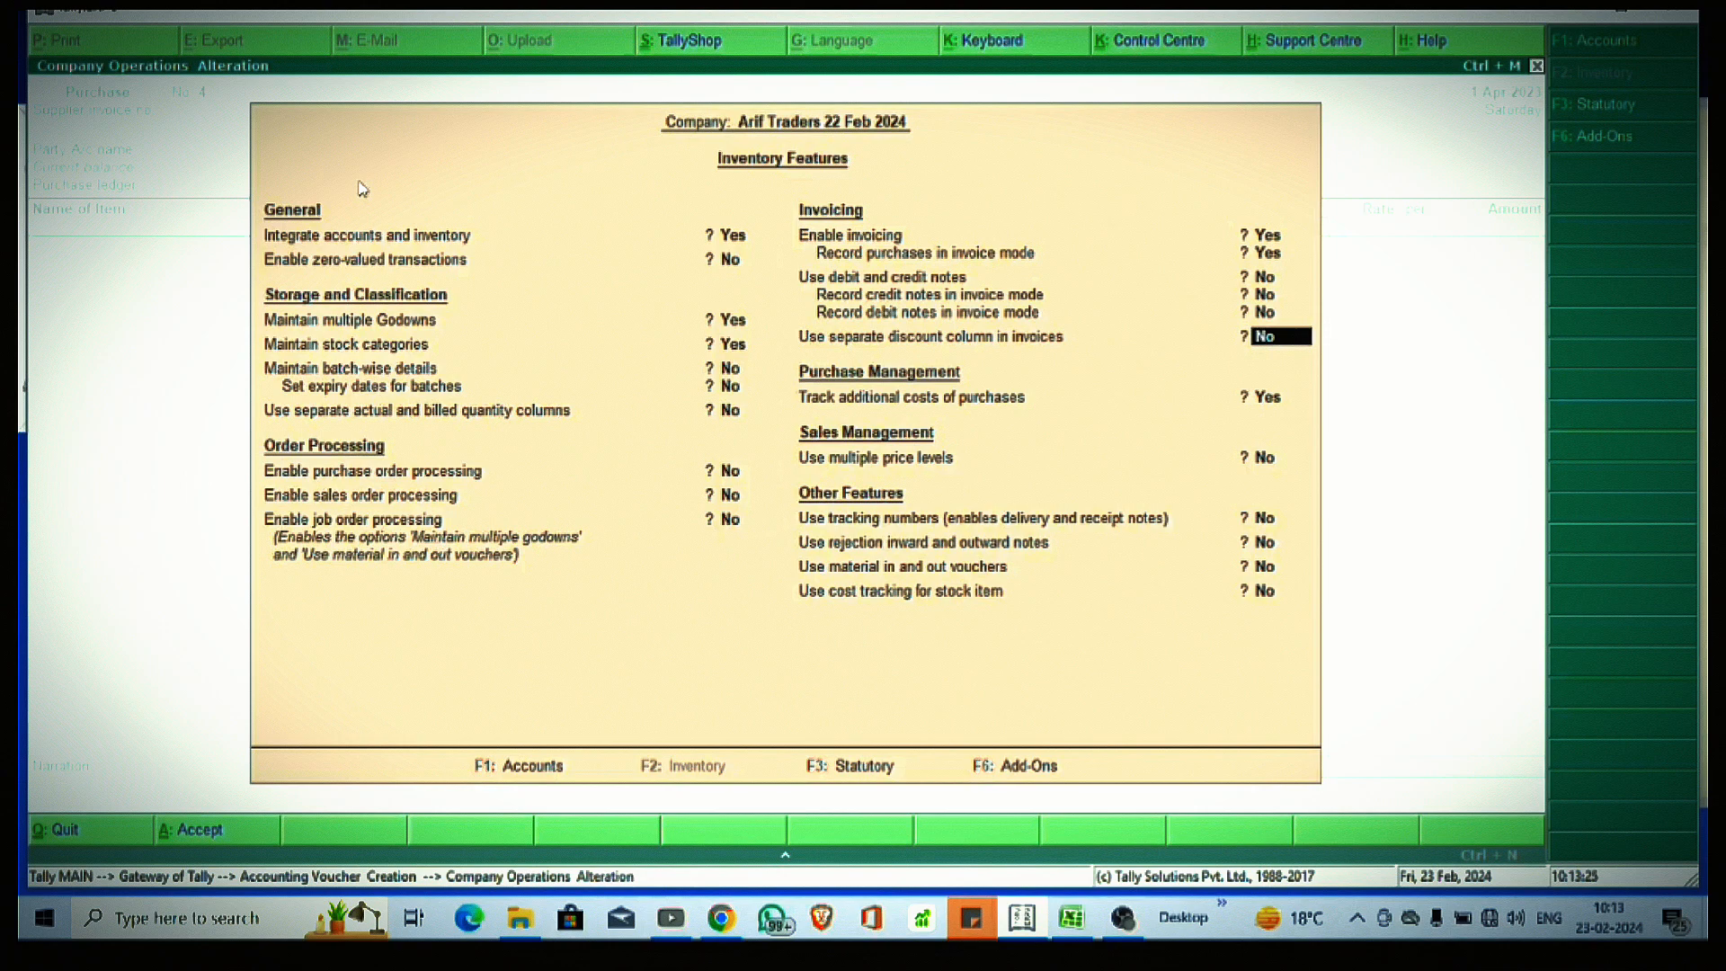
{"action": "type", "text": "y"}
{"action": "key", "text": "Return"}
{"action": "key", "text": "ctrl+a"}
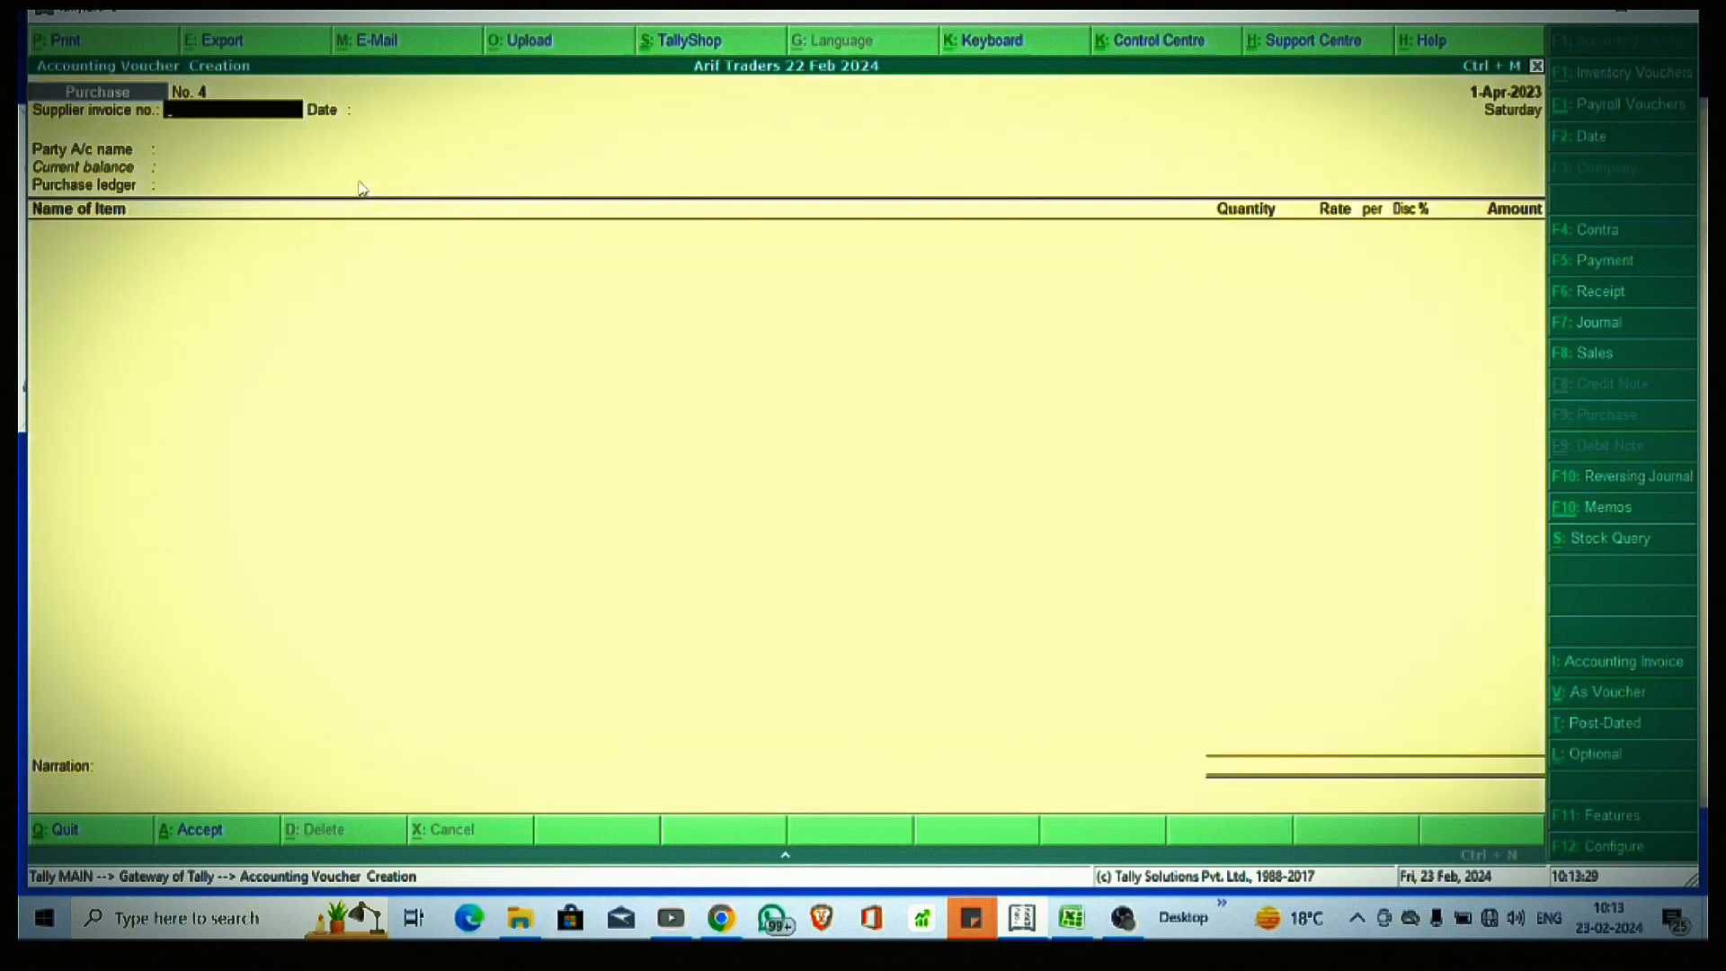
Step: Enter supplier invoice number 12345 with the date 1-Apr-2023 in the purchase voucher
{"action": "type", "text": "12345"}
{"action": "key", "text": "Return"}
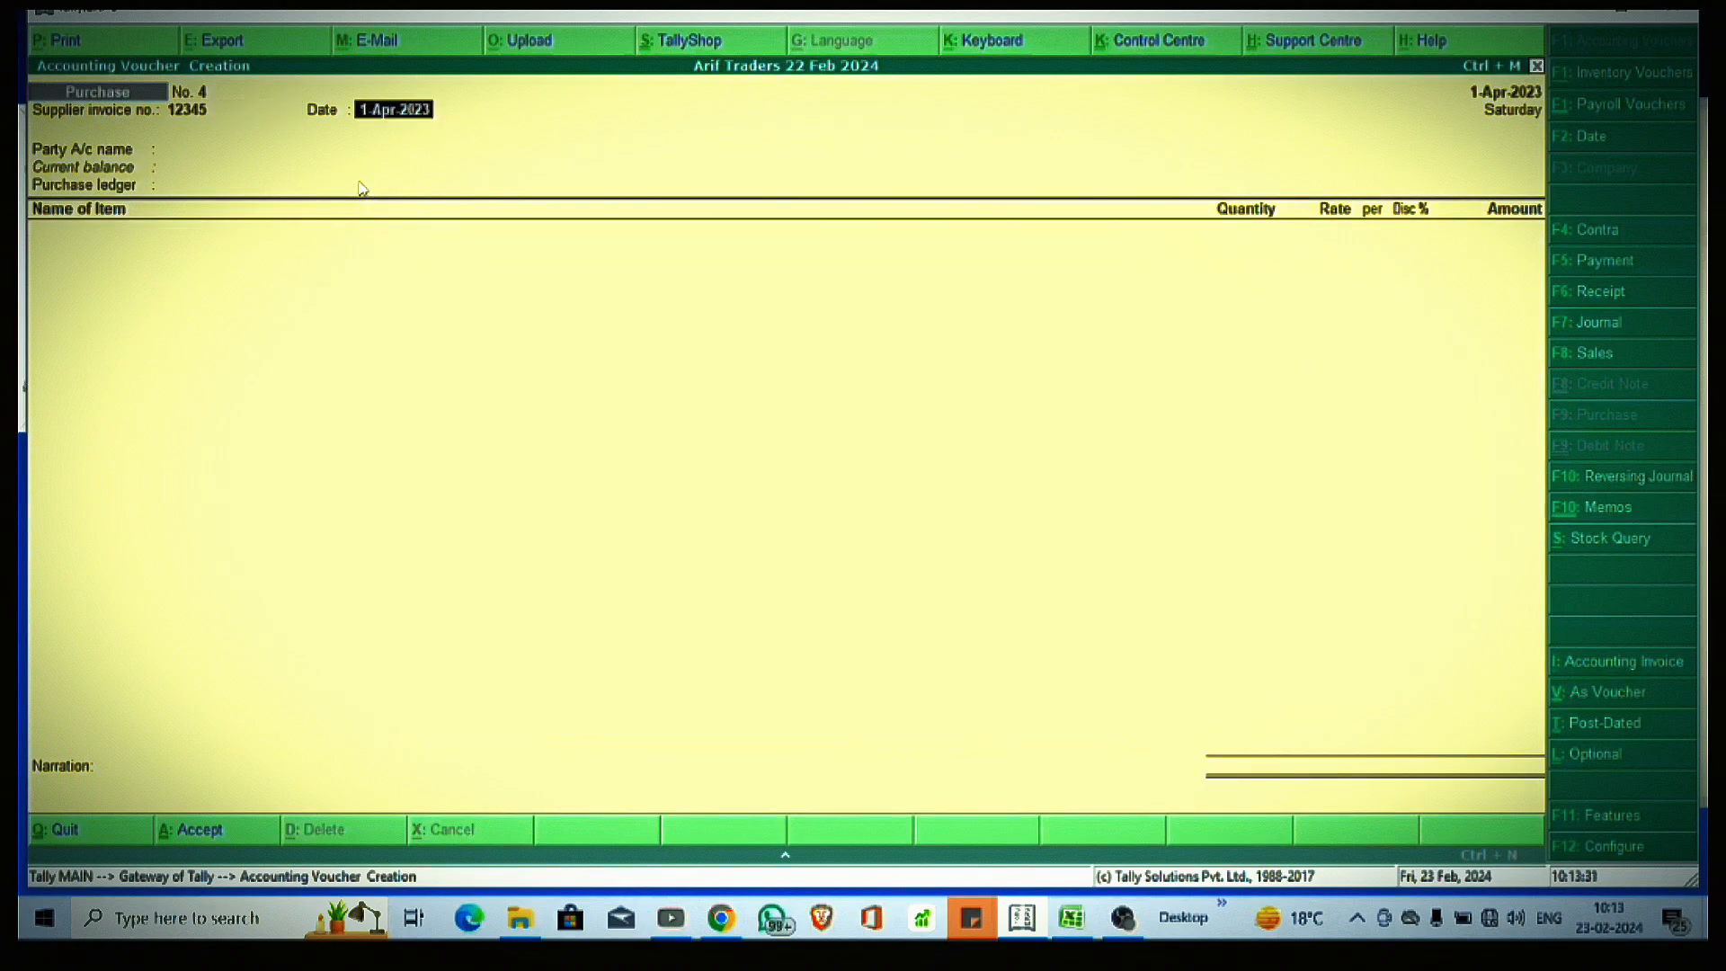
{"action": "key", "text": "Return"}
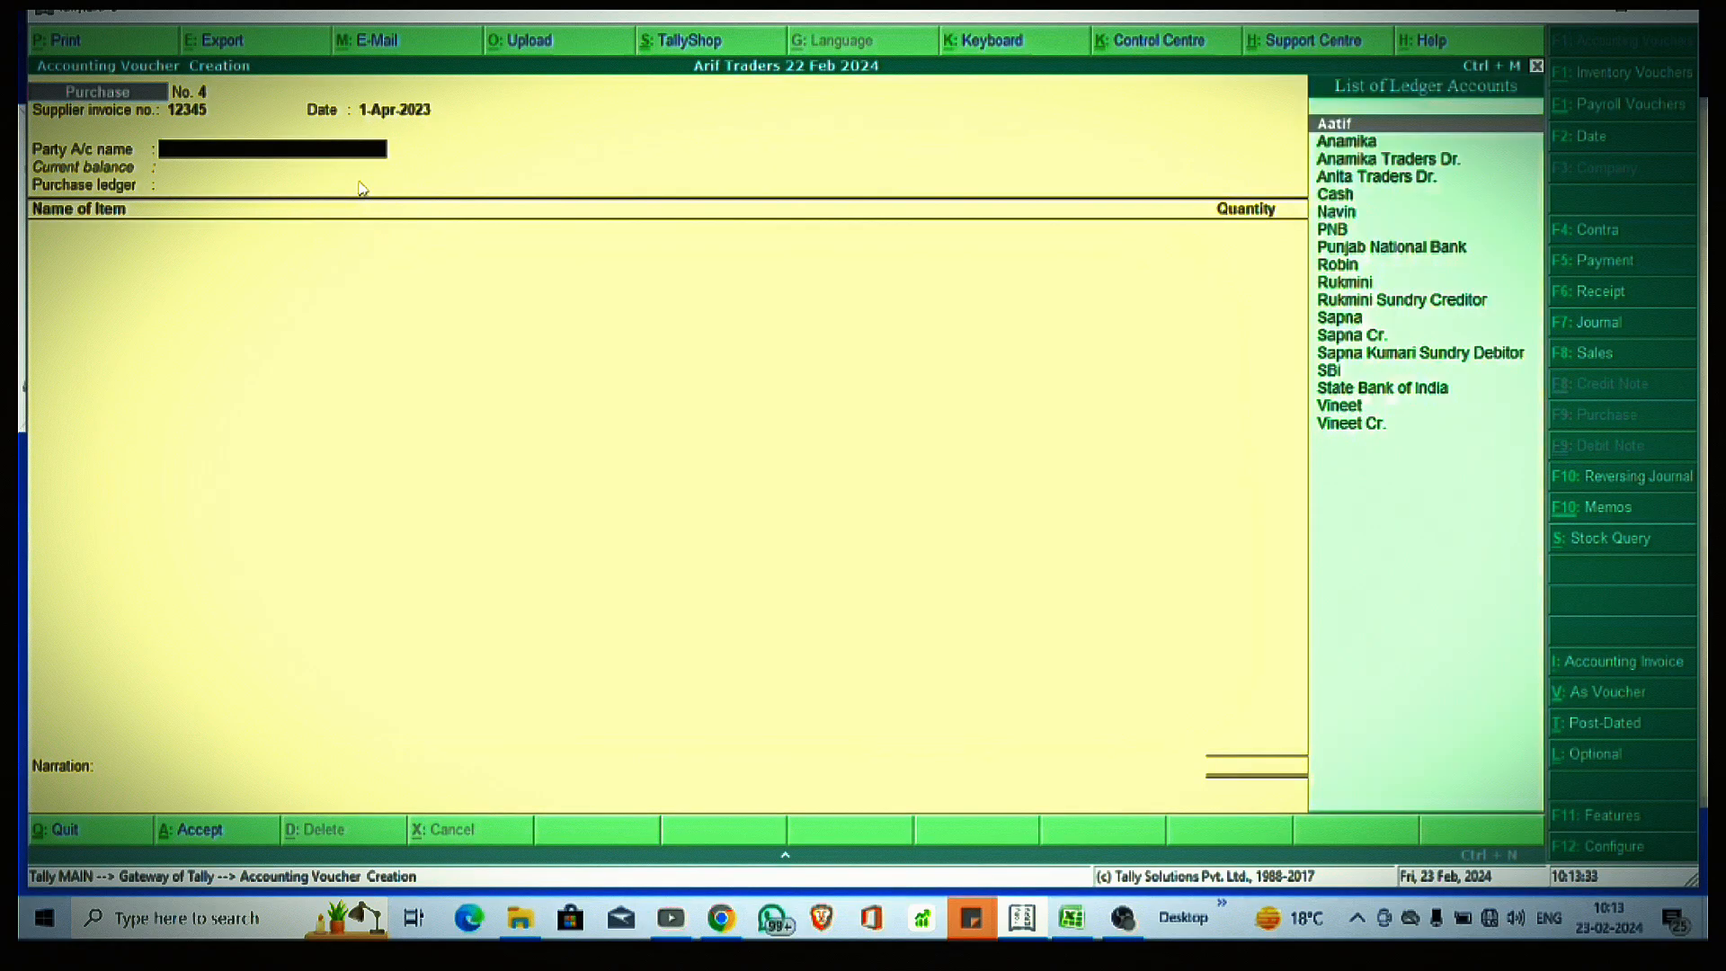
Step: Choose the supplier ledger with "Sundry Creditor" in its name as the voucher's party account
{"action": "key", "text": "Down"}
{"action": "key", "text": "Down"}
{"action": "key", "text": "Down"}
{"action": "key", "text": "Down"}
{"action": "key", "text": "Down"}
{"action": "key", "text": "Down"}
{"action": "key", "text": "Down"}
{"action": "key", "text": "Down"}
{"action": "key", "text": "Down"}
{"action": "key", "text": "Down"}
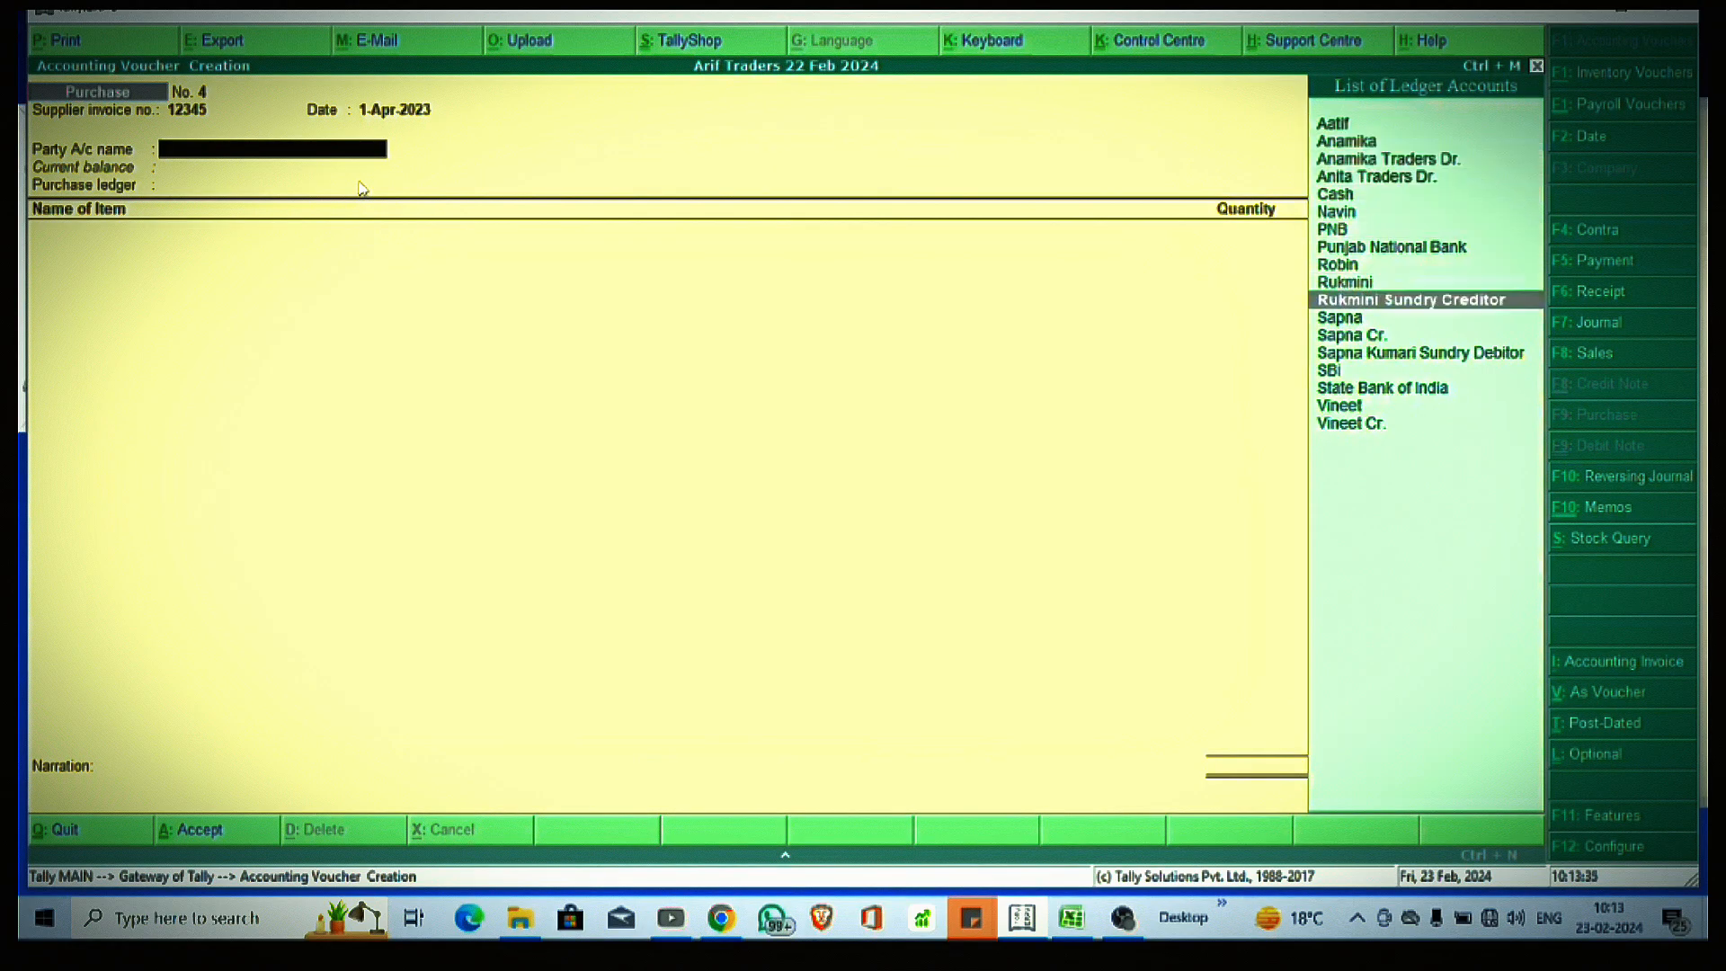
{"action": "key", "text": "Return"}
Step: Complete the supplier's details without an address or sales tax number, with Regular as the type of dealer
{"action": "key", "text": "Return"}
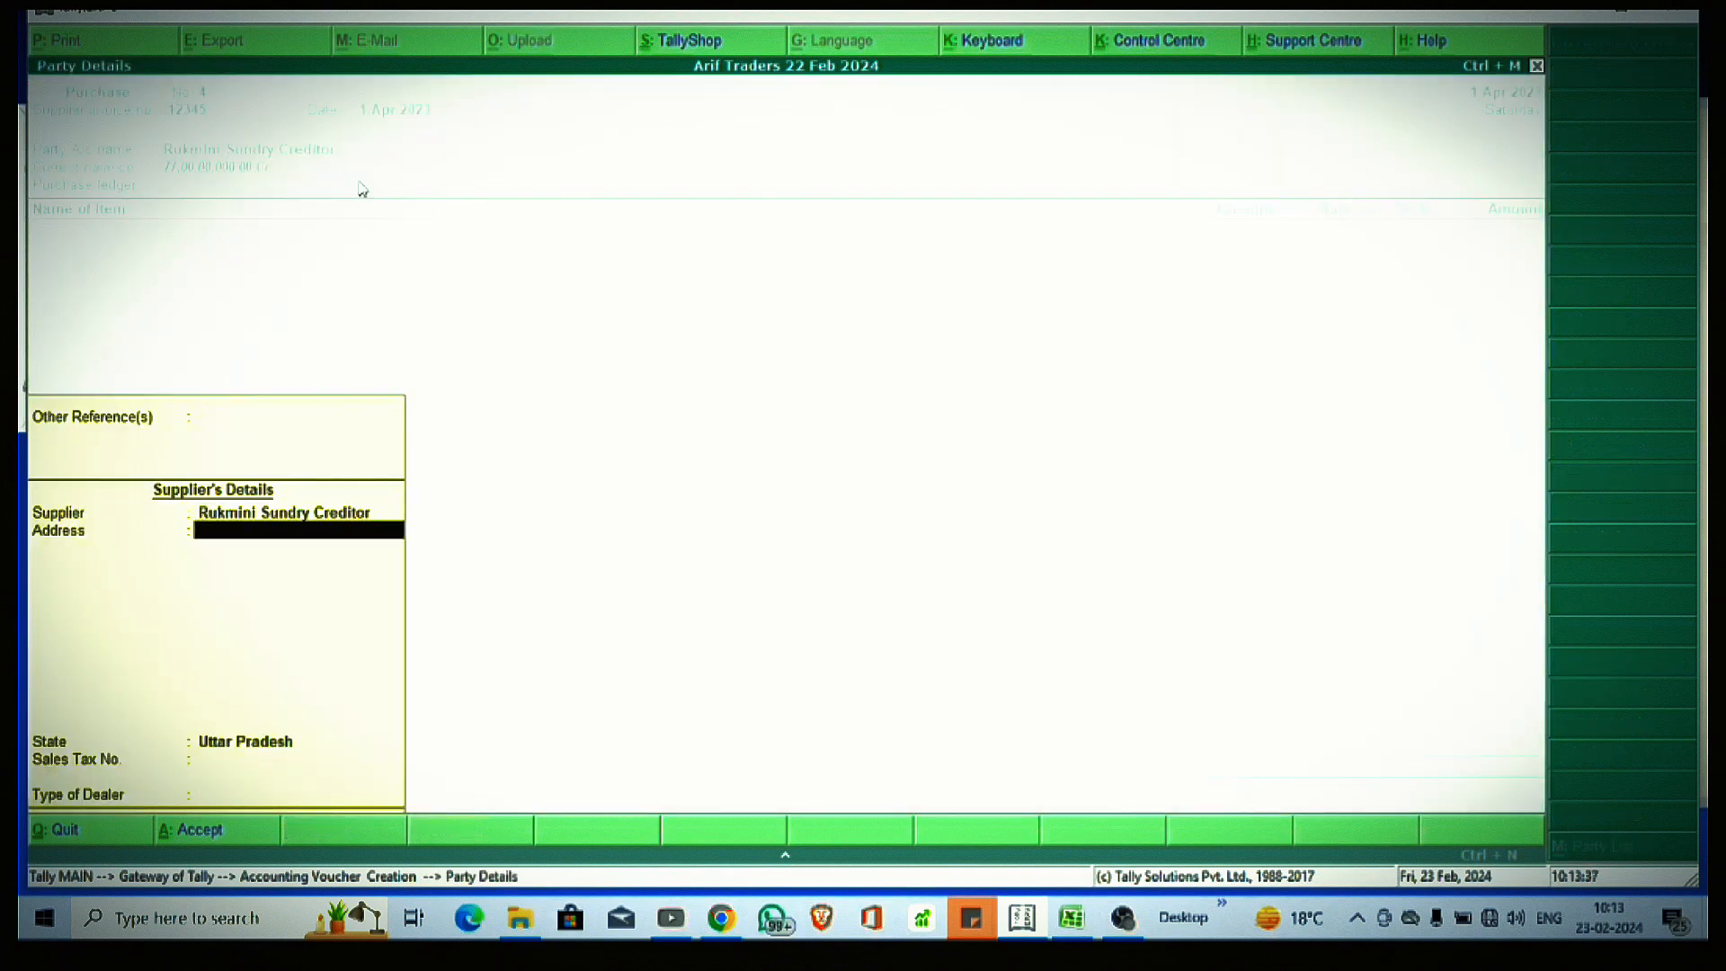
{"action": "key", "text": "Return"}
{"action": "key", "text": "Return"}
{"action": "key", "text": "Return"}
{"action": "key", "text": "Down"}
{"action": "key", "text": "Down"}
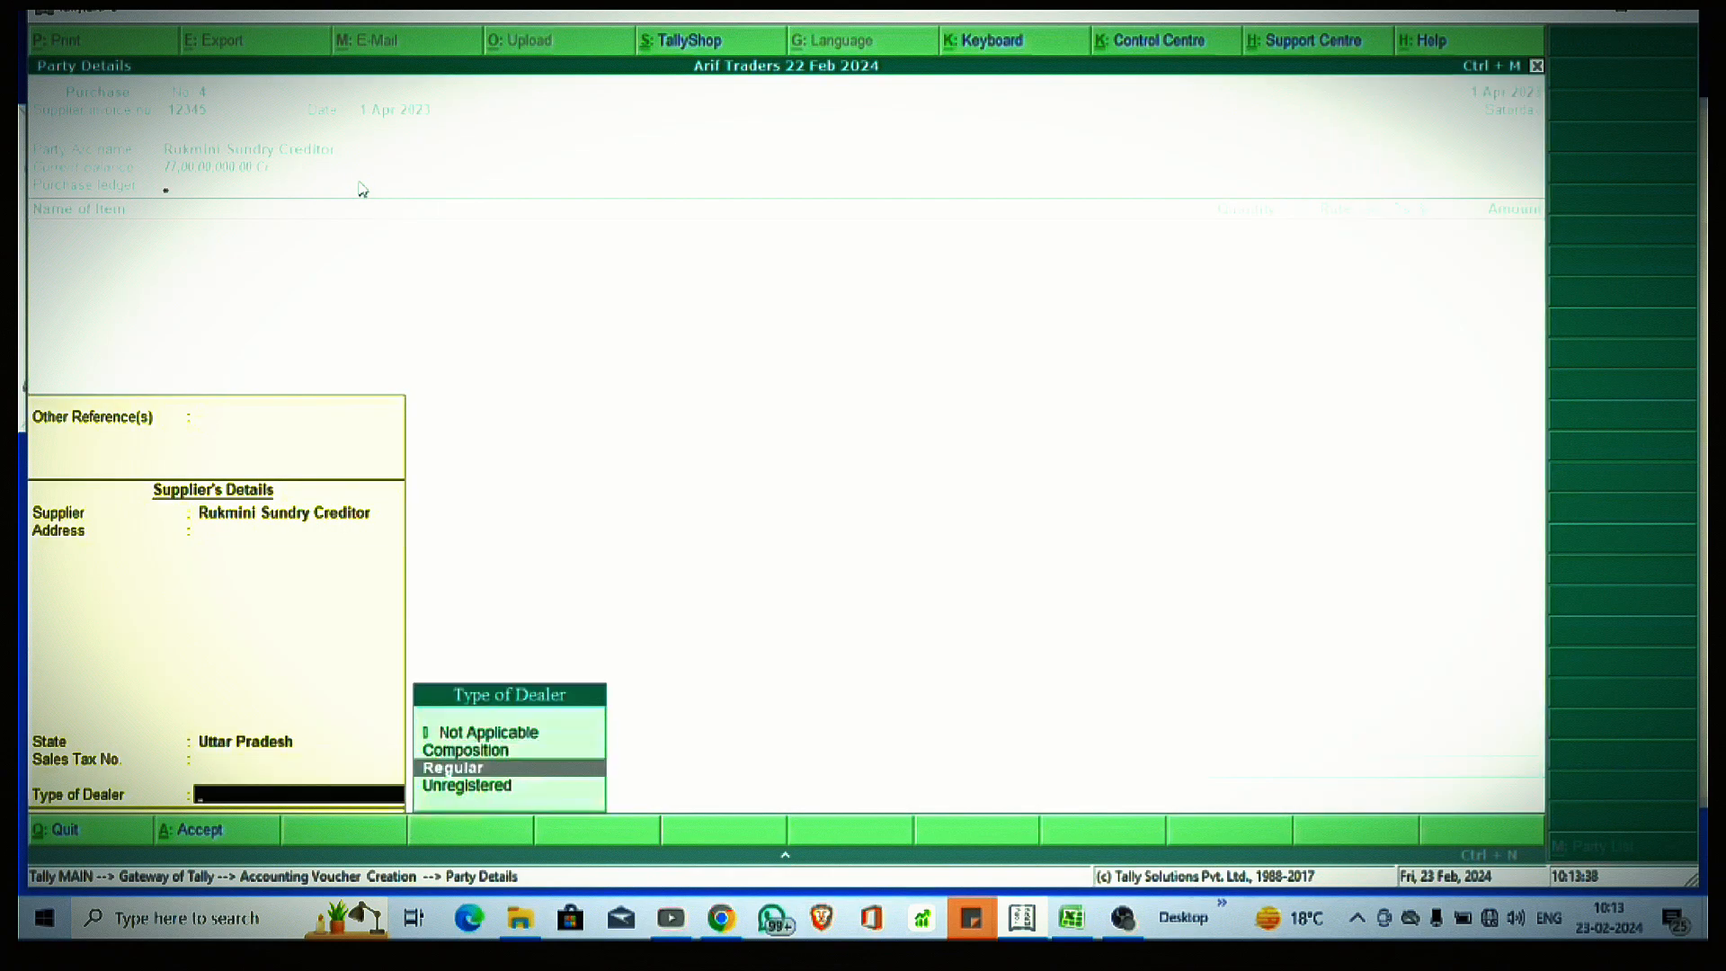
{"action": "key", "text": "Return"}
Step: Use the Purchase ledger and add the Motorola 5g Smartphone 4GB Ram 128 GB stock item to the voucher
{"action": "key", "text": "Return"}
{"action": "key", "text": "Down"}
{"action": "key", "text": "Down"}
{"action": "key", "text": "Down"}
{"action": "key", "text": "Down"}
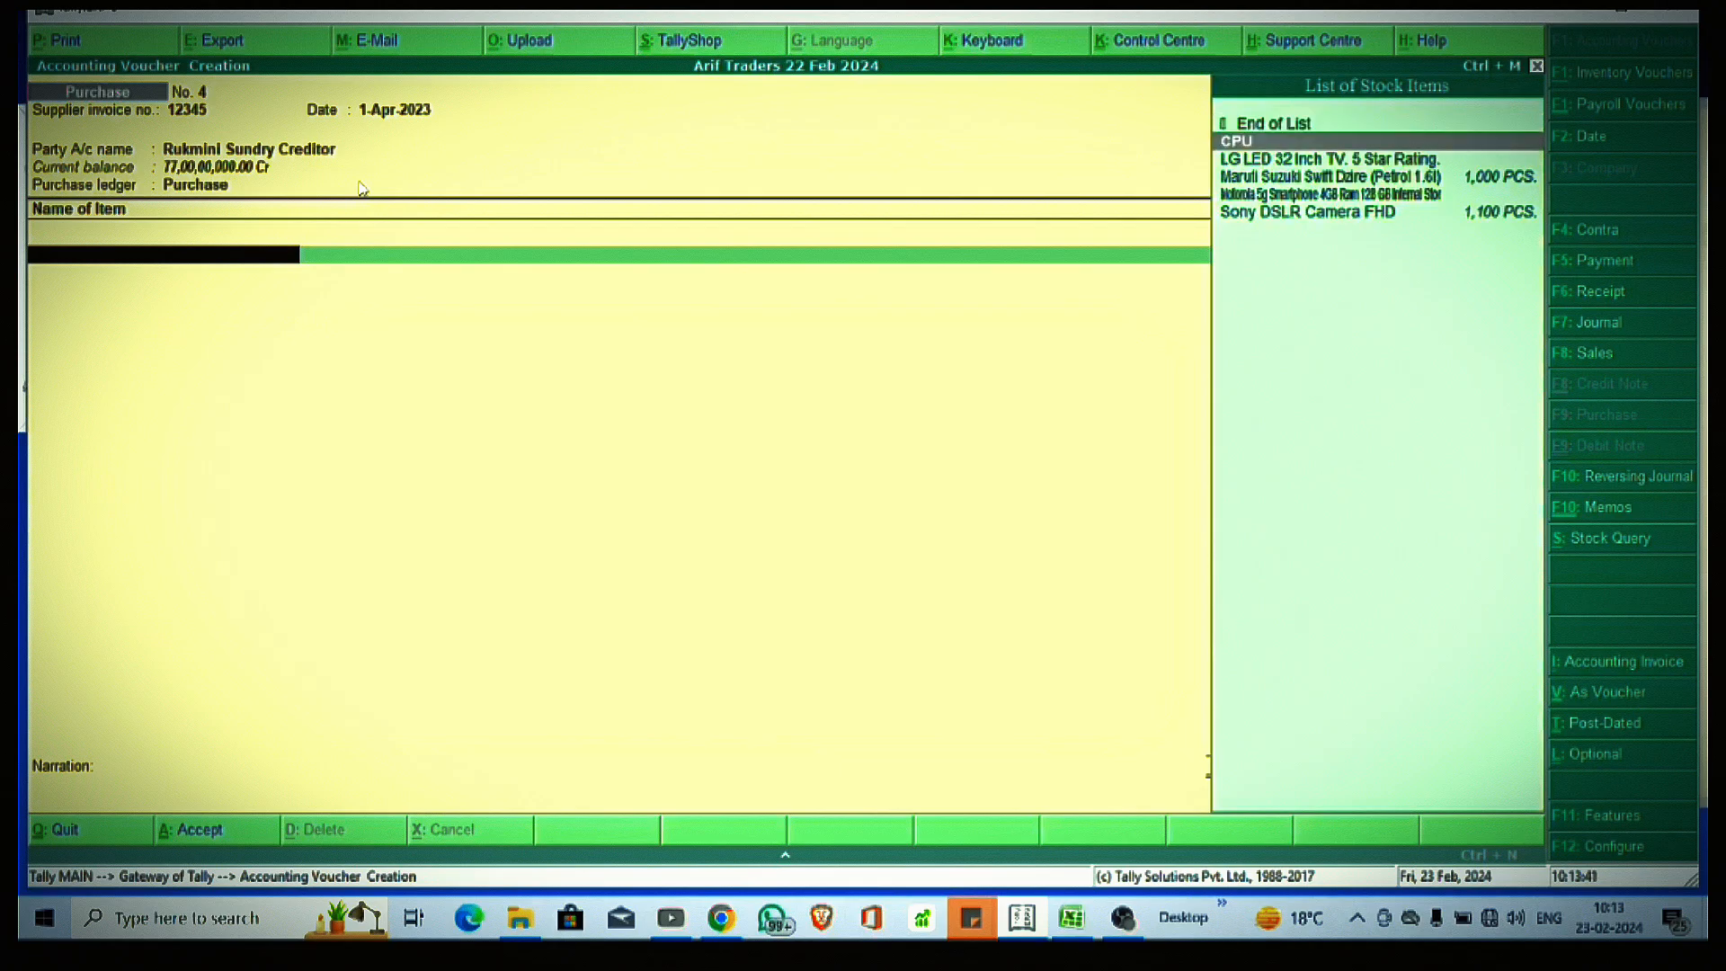
{"action": "key", "text": "Return"}
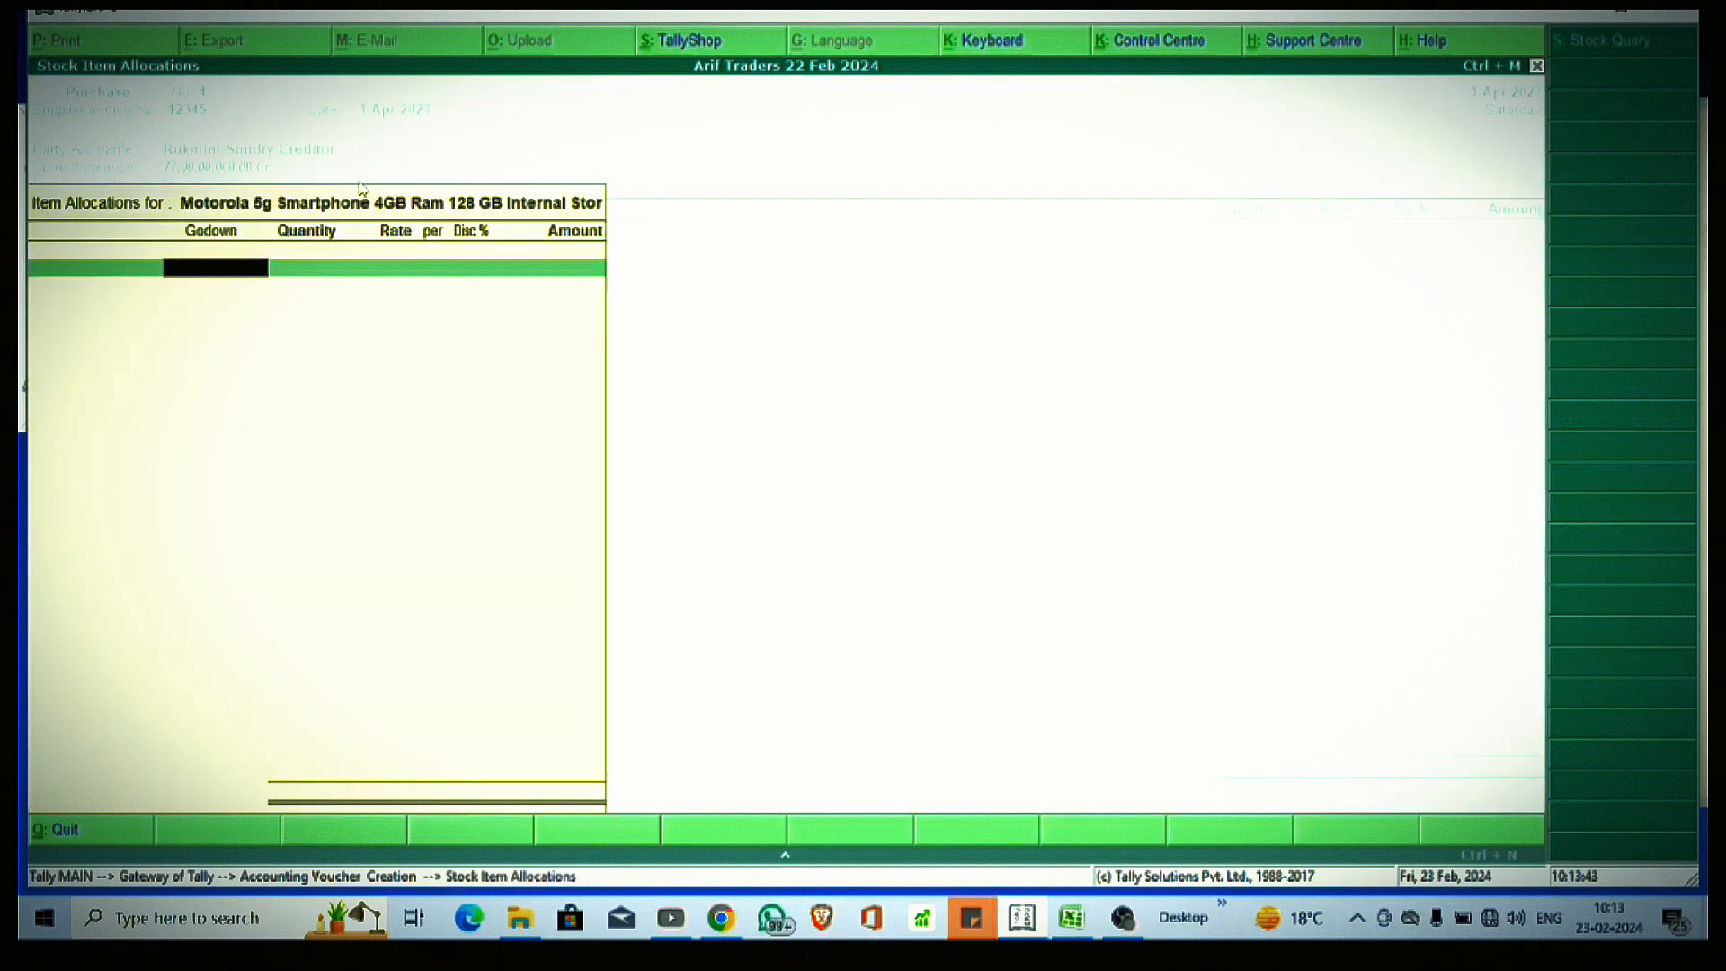
Step: Allocate 1,000 PCS. of the smartphone to Main Location at a rate of 12,000 per PCS
{"action": "key", "text": "Down"}
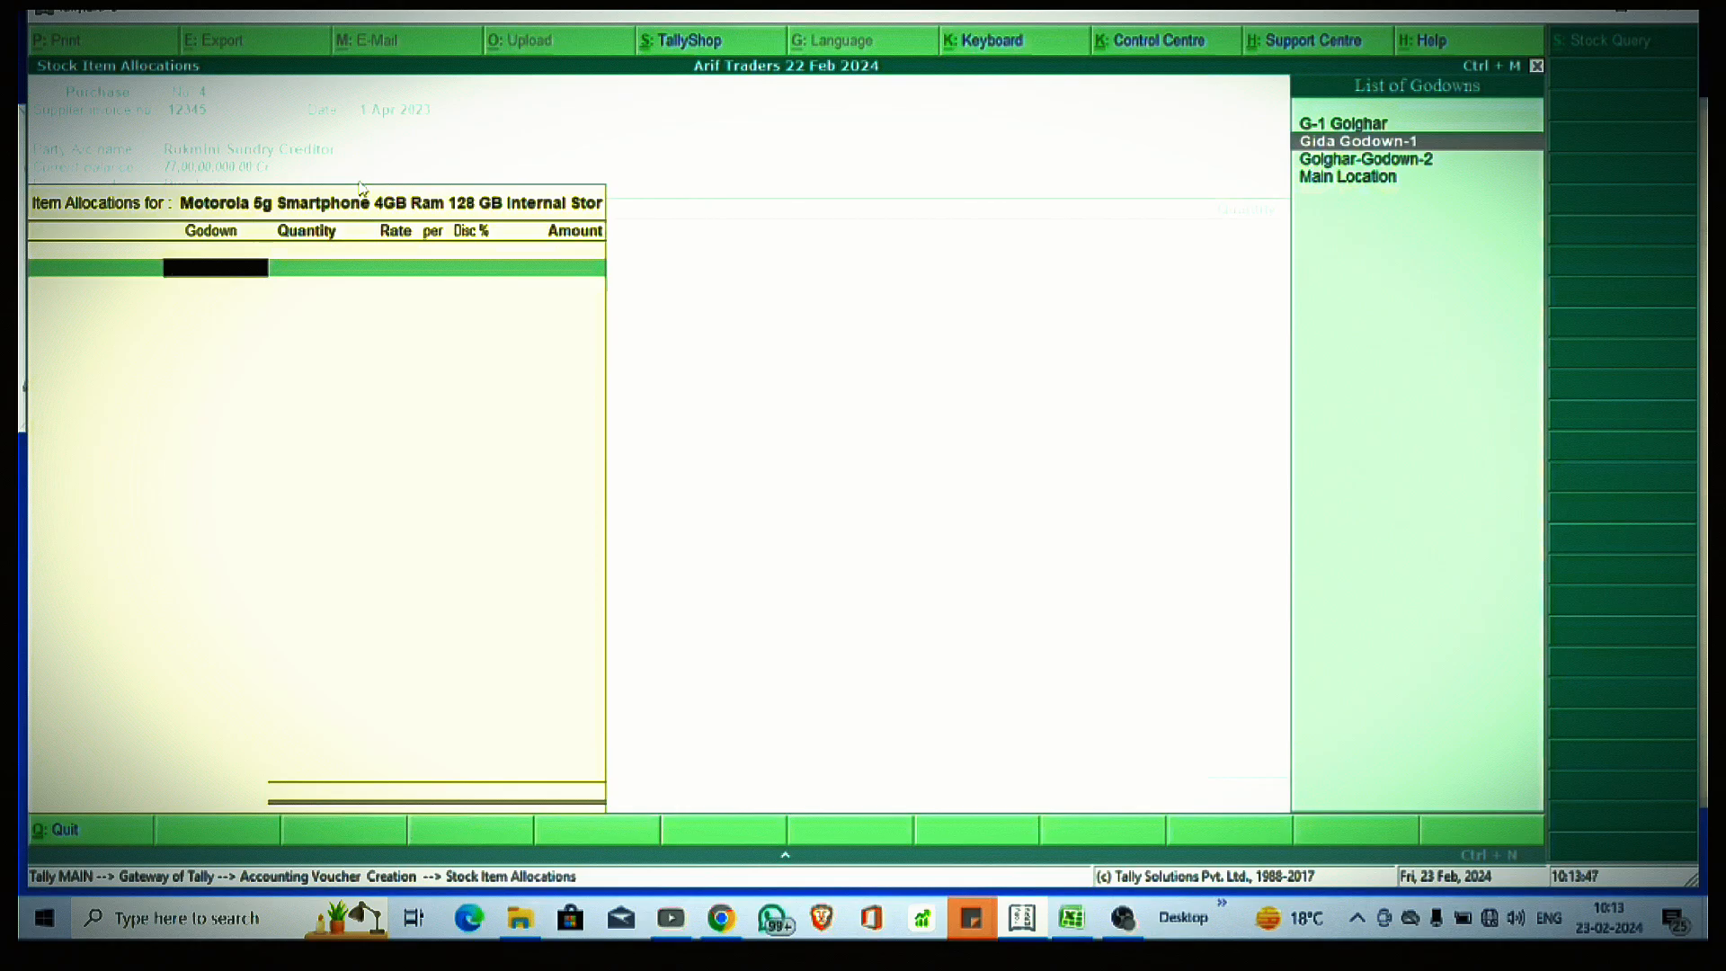
{"action": "key", "text": "Down"}
{"action": "key", "text": "Down"}
{"action": "key", "text": "Return"}
{"action": "type", "text": "1,0"}
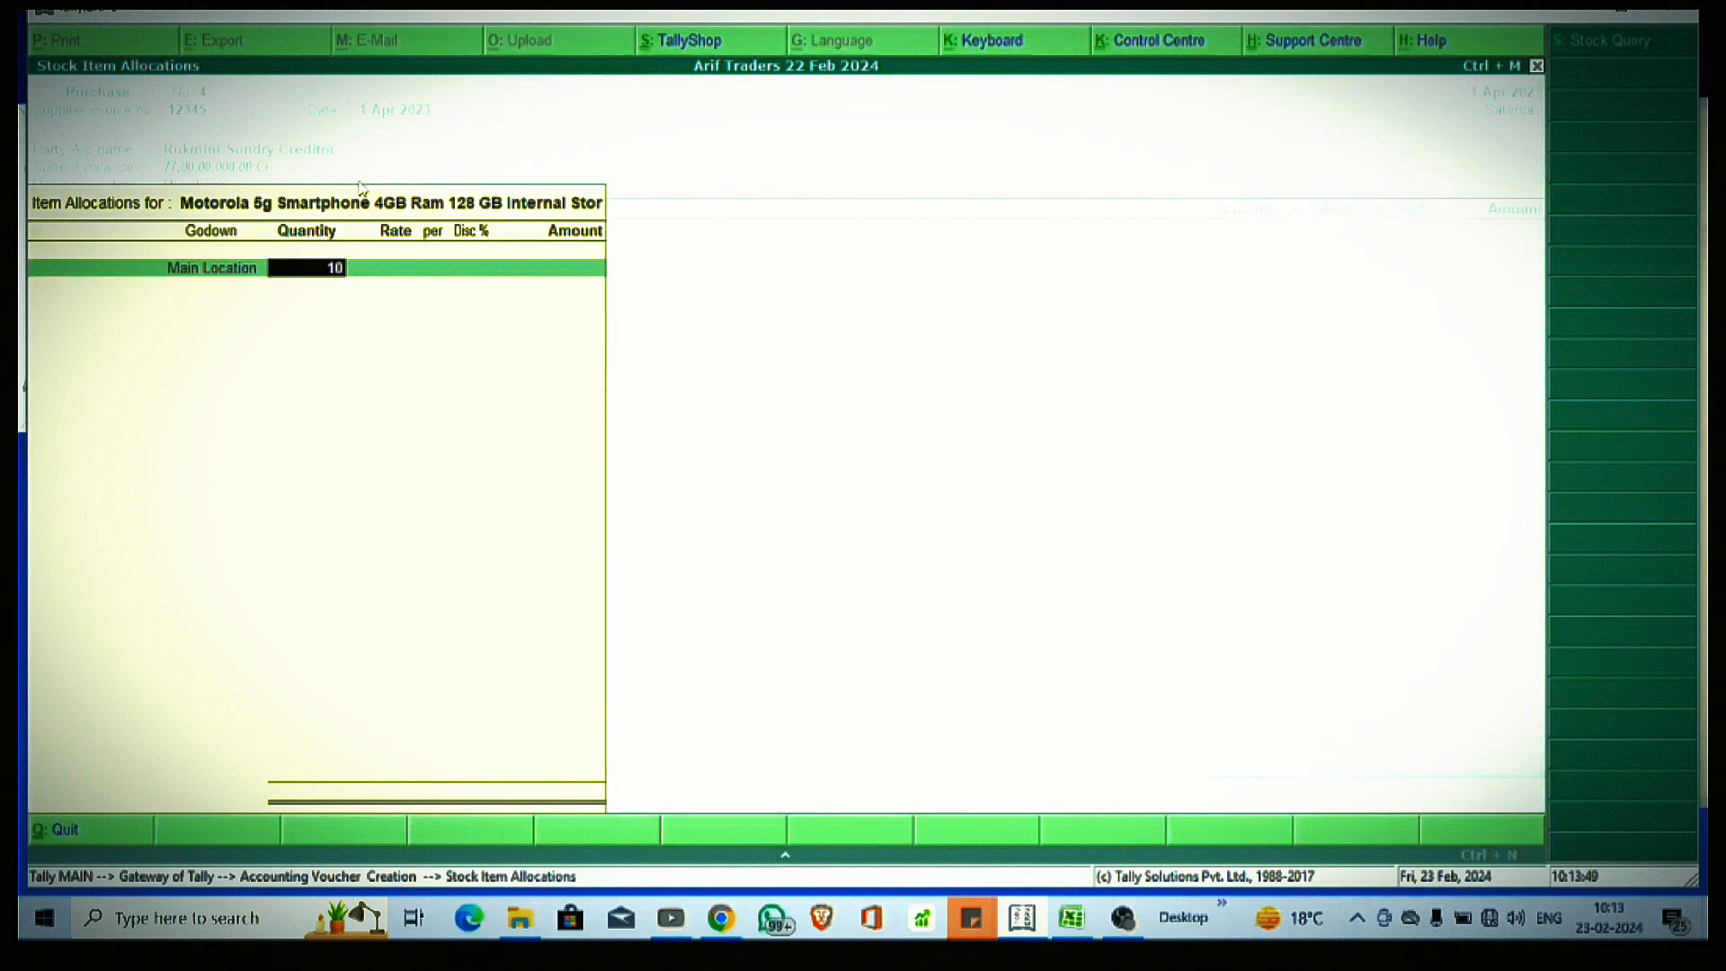
{"action": "type", "text": "00"}
{"action": "key", "text": "Return"}
{"action": "key", "text": "Return"}
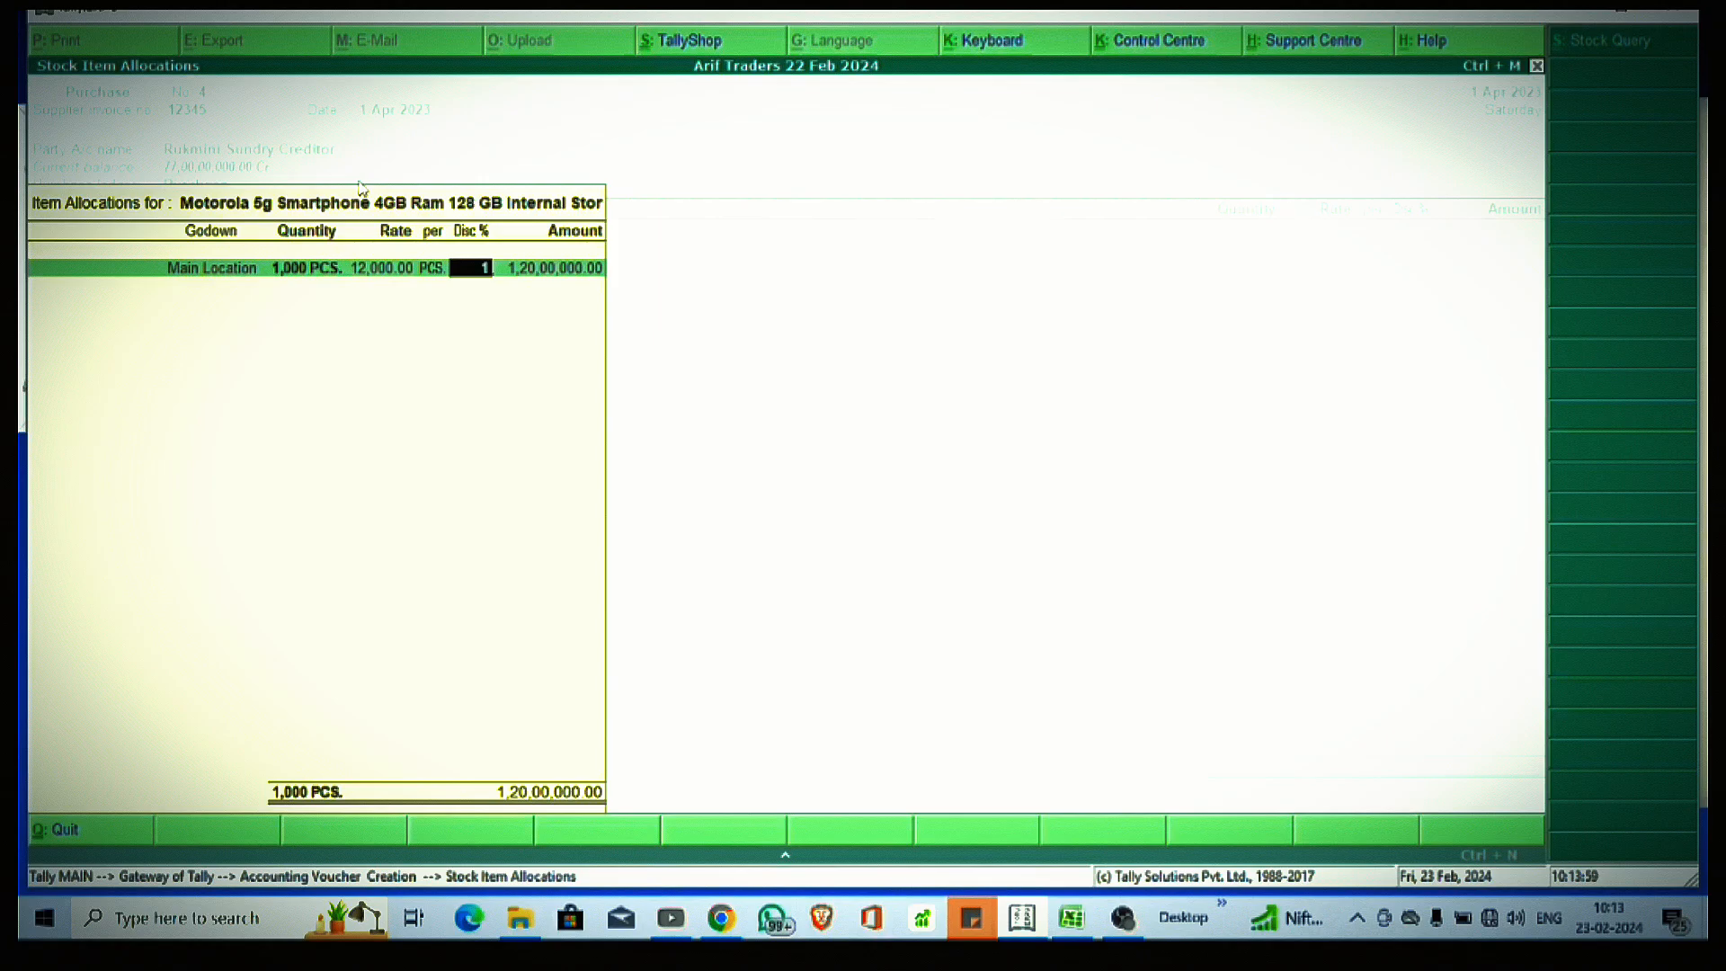
Step: Give the smartphone allocation a 1% discount and accept the item allocation
{"action": "key", "text": "Return"}
{"action": "key", "text": "BackSpace"}
{"action": "key", "text": "BackSpace"}
{"action": "key", "text": "Return"}
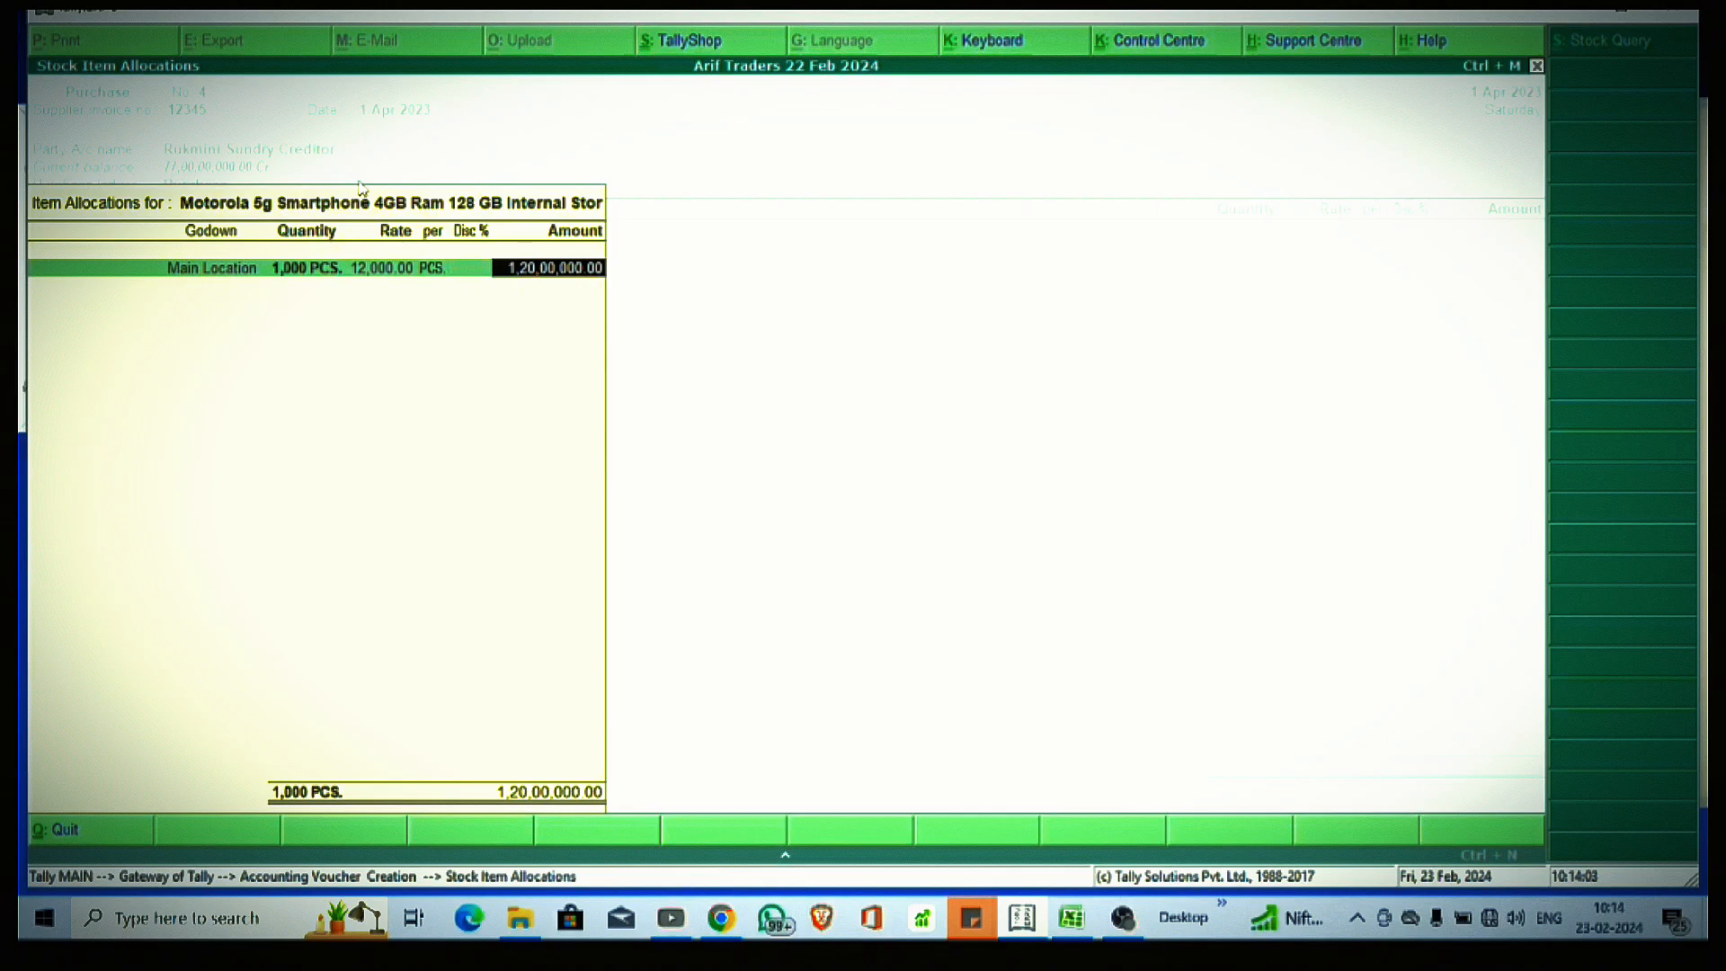
{"action": "key", "text": "BackSpace"}
{"action": "type", "text": "1"}
{"action": "key", "text": "Return"}
{"action": "key", "text": "Return"}
{"action": "key", "text": "Return"}
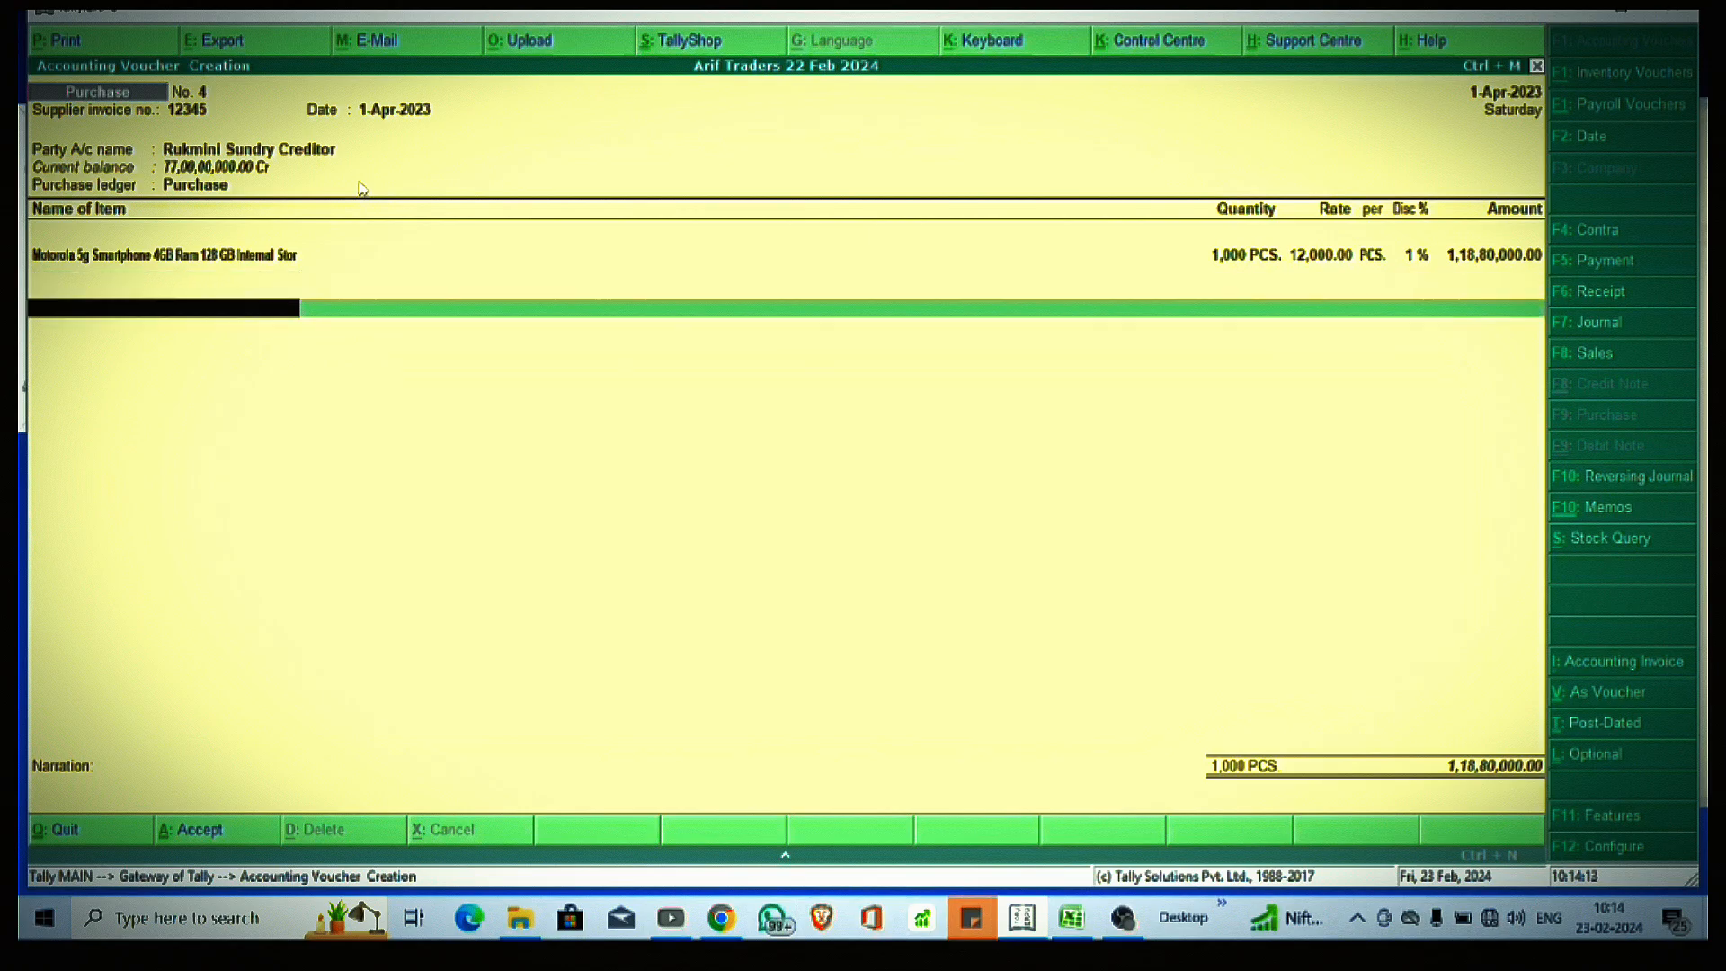
Step: End the item list and enter the narration "Being Goods Purchased By cash"
{"action": "key", "text": "Return"}
{"action": "type", "text": "V+"}
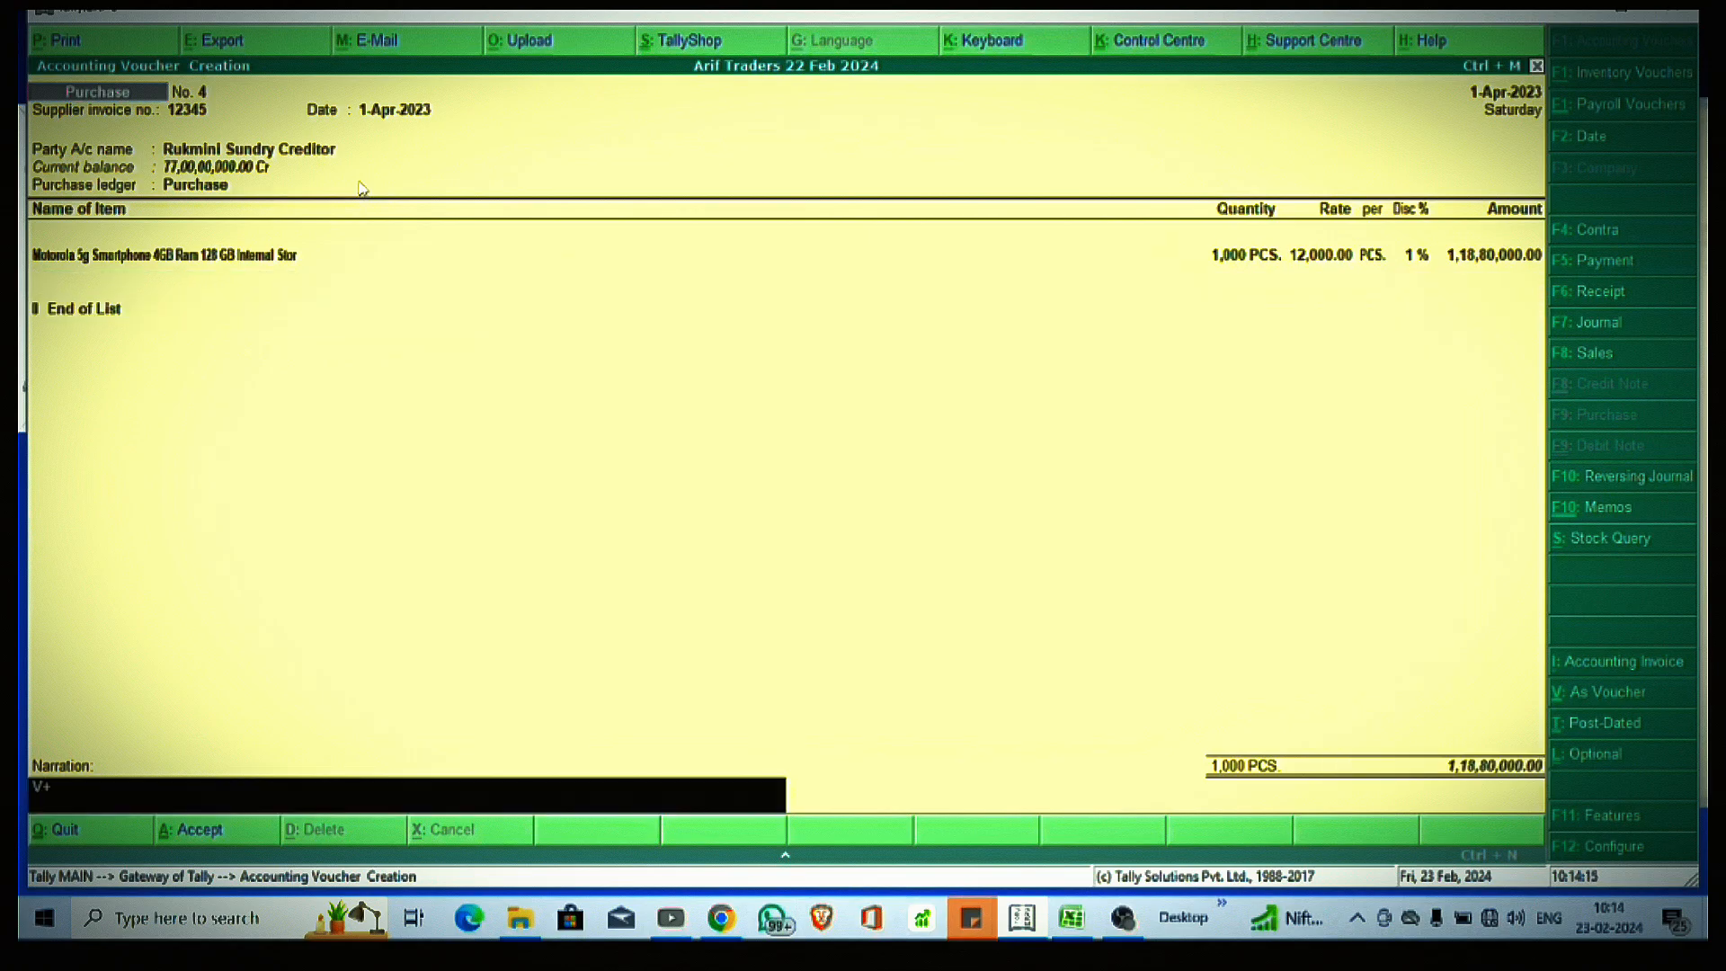
{"action": "key", "text": "BackSpace"}
{"action": "type", "text": "Being Goods Purchased By cash"}
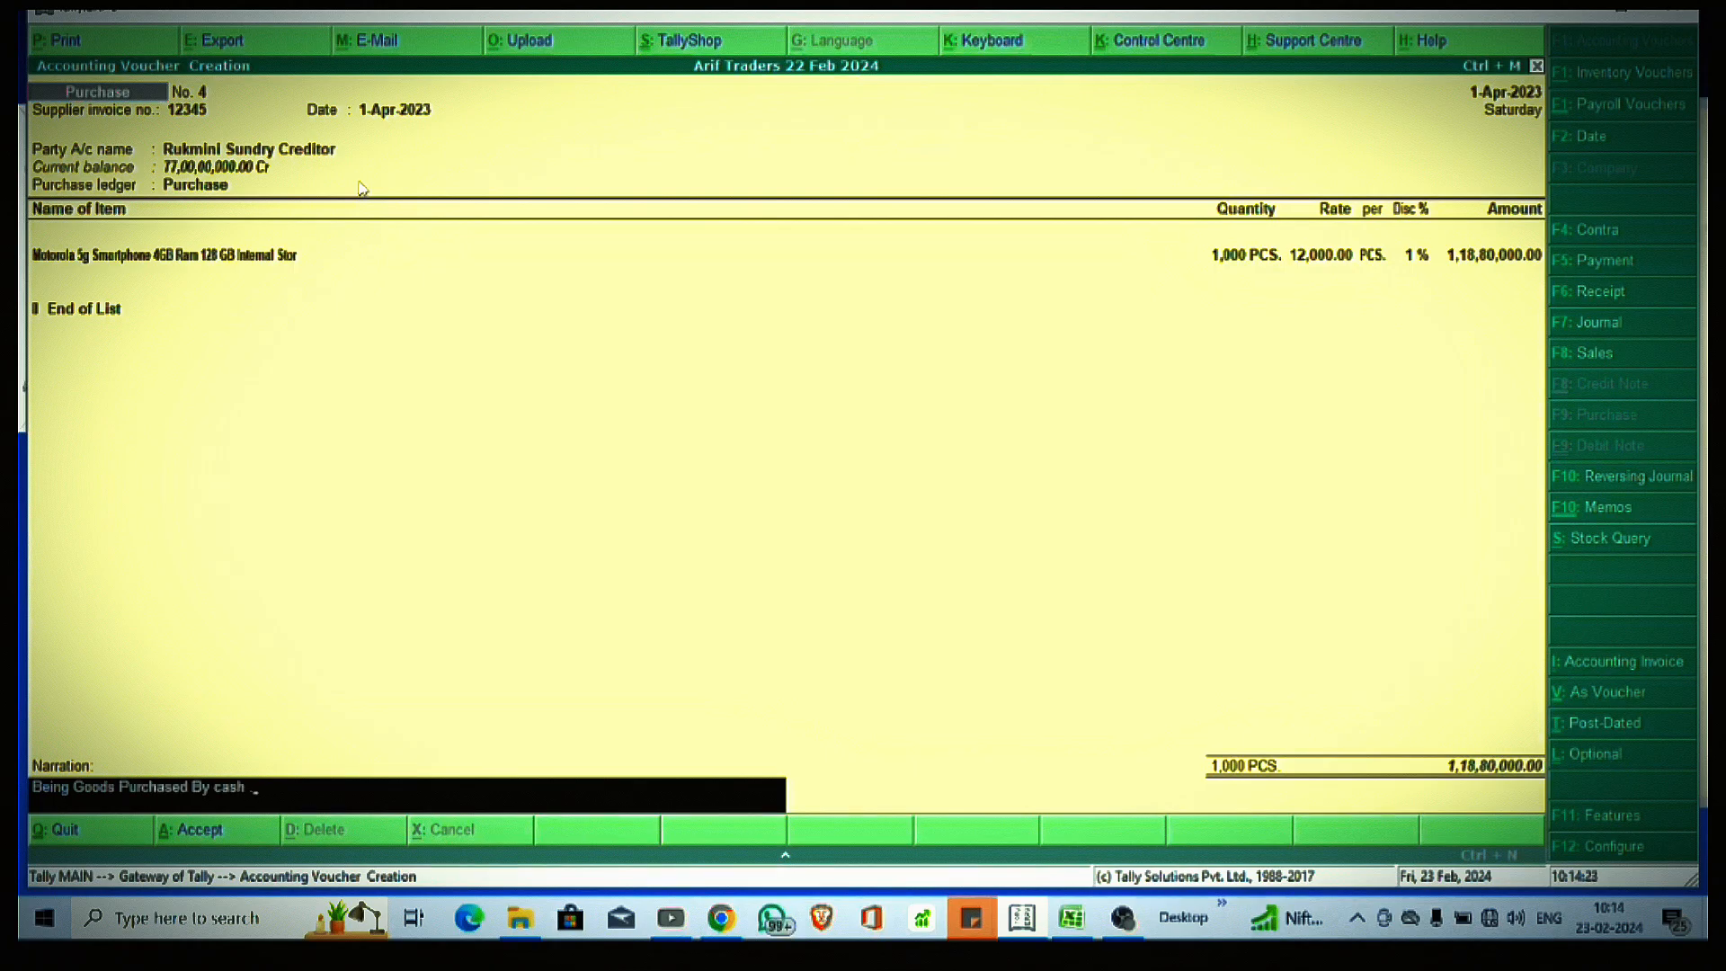
Step: Save the smartphone purchase voucher and enter supplier invoice number 456789 on the new purchase voucher
{"action": "key", "text": "Return"}
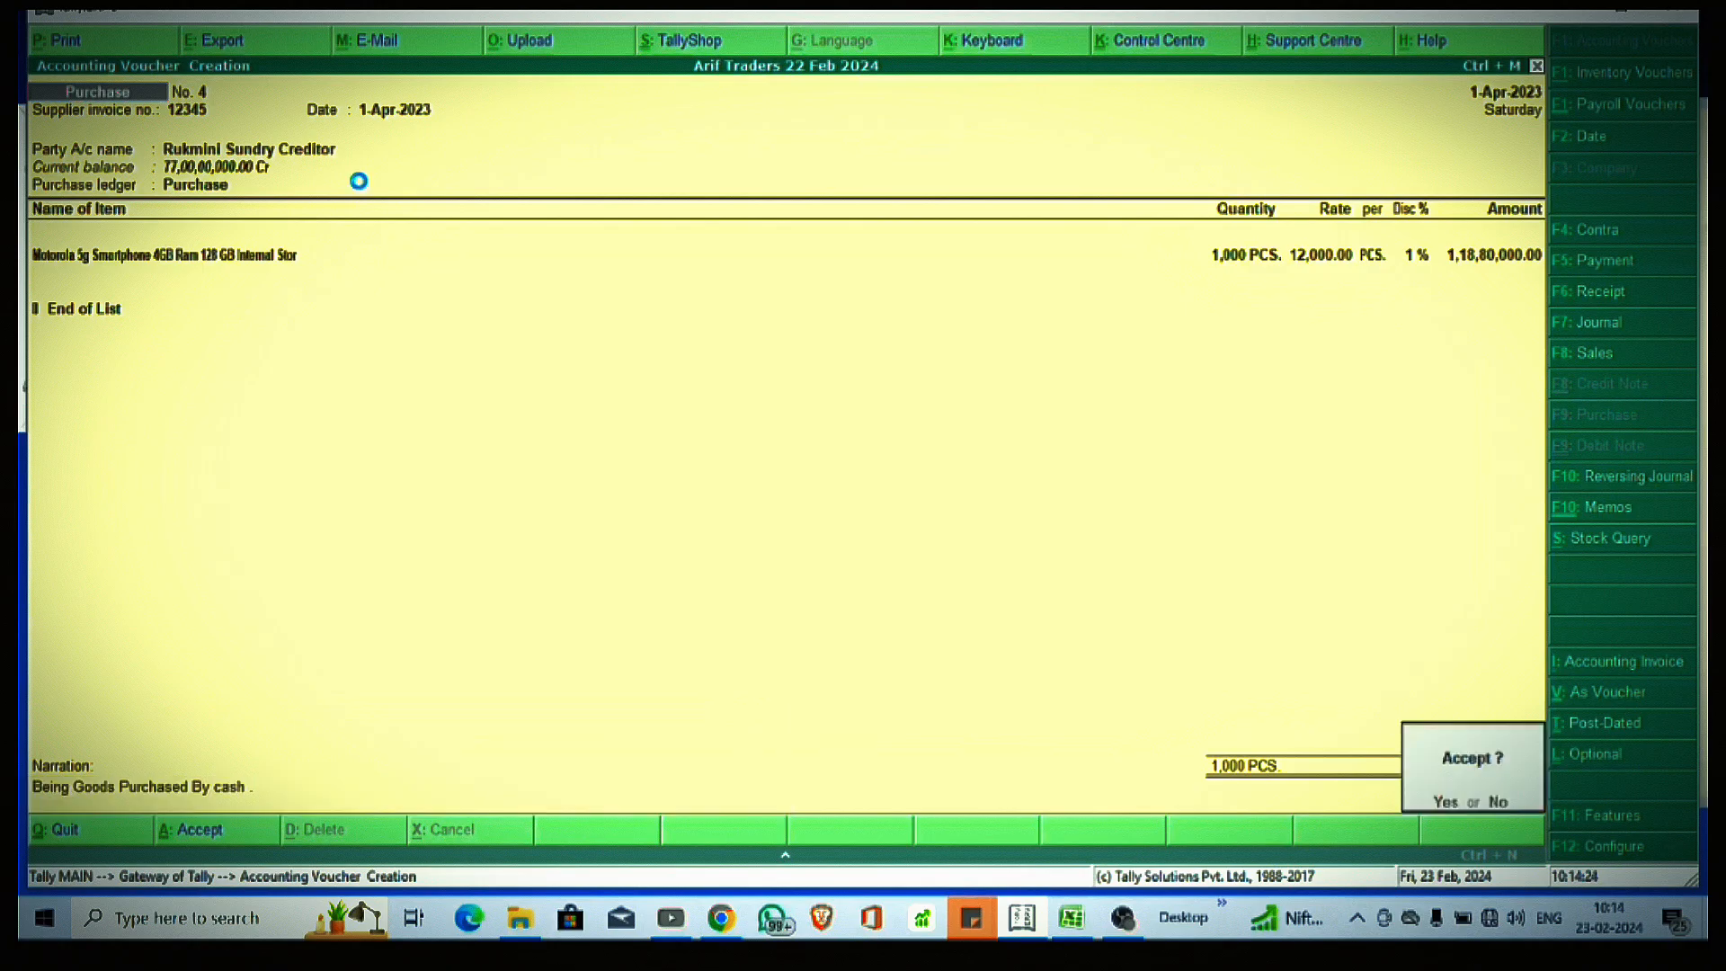
{"action": "key", "text": "Return"}
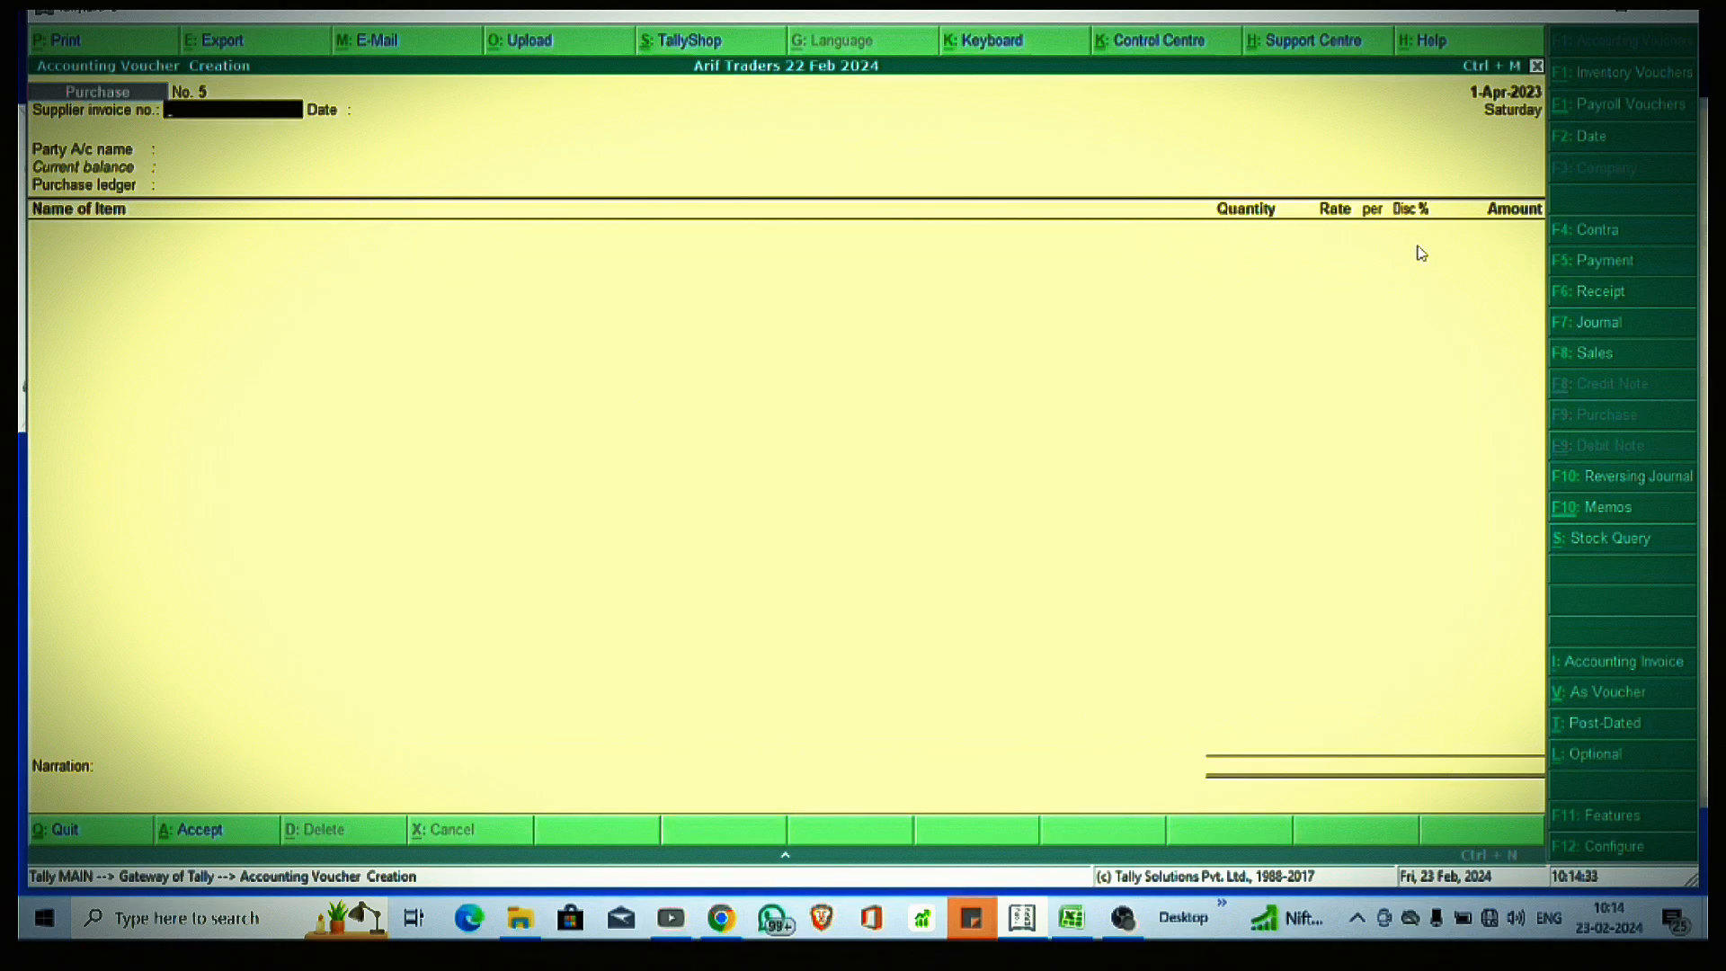
{"action": "type", "text": "456789"}
{"action": "key", "text": "Return"}
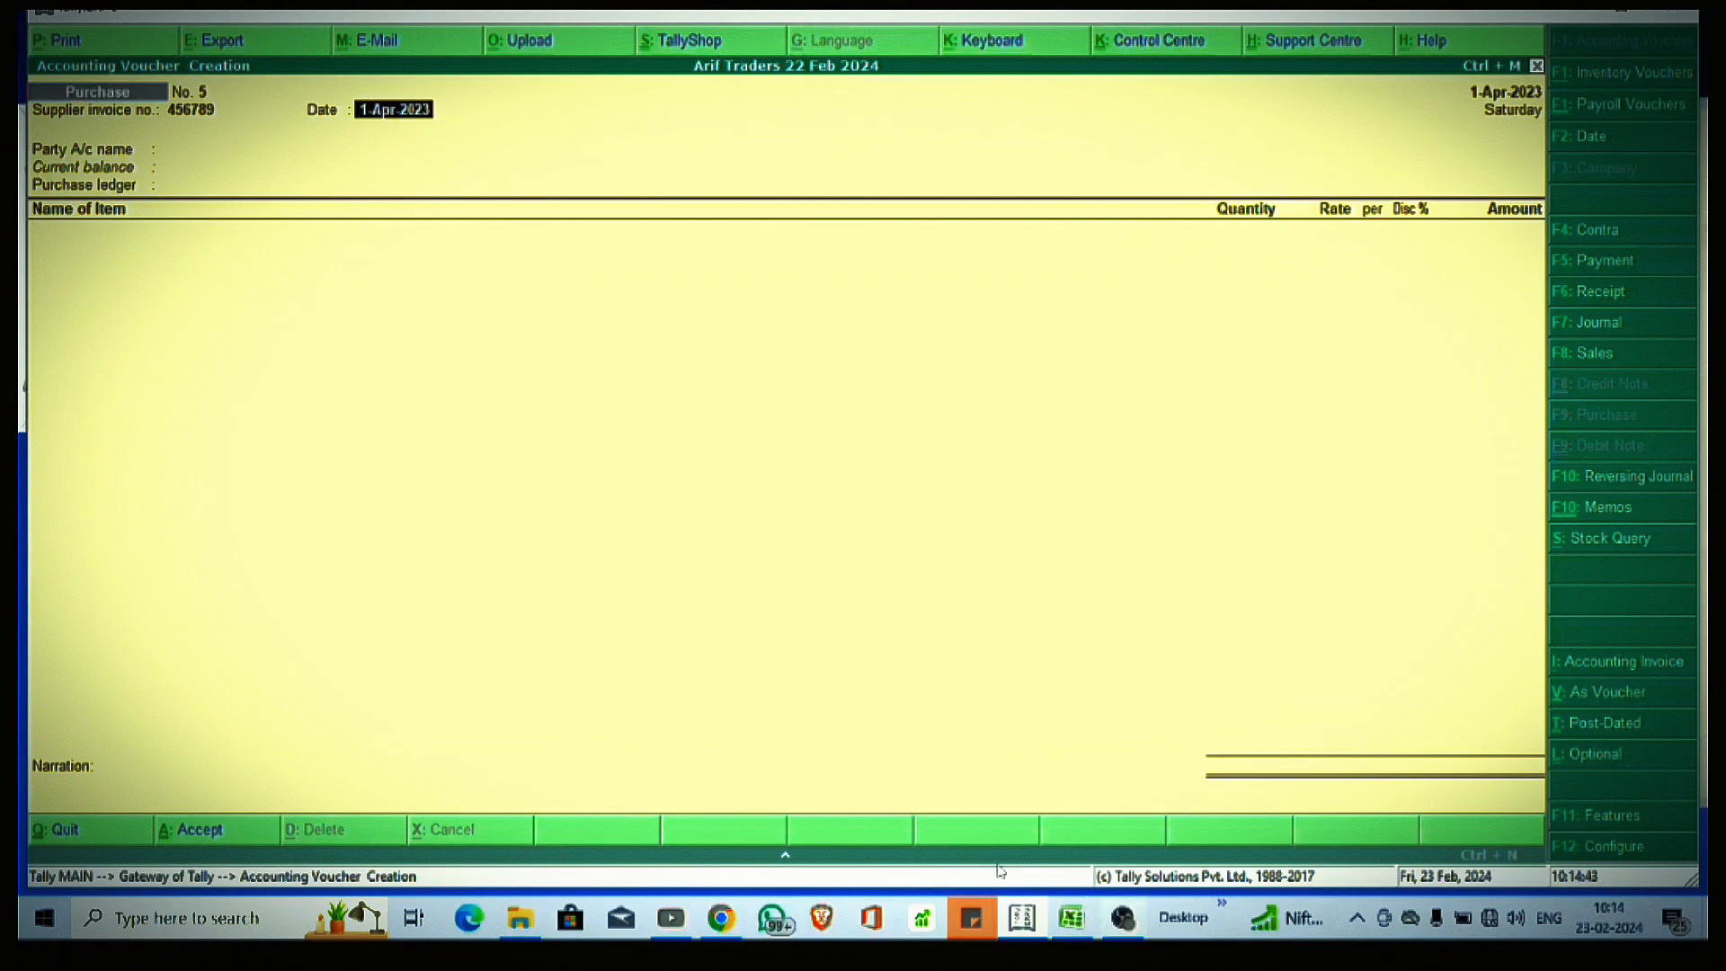
{"action": "left_click", "coordinate": [1122, 917]}
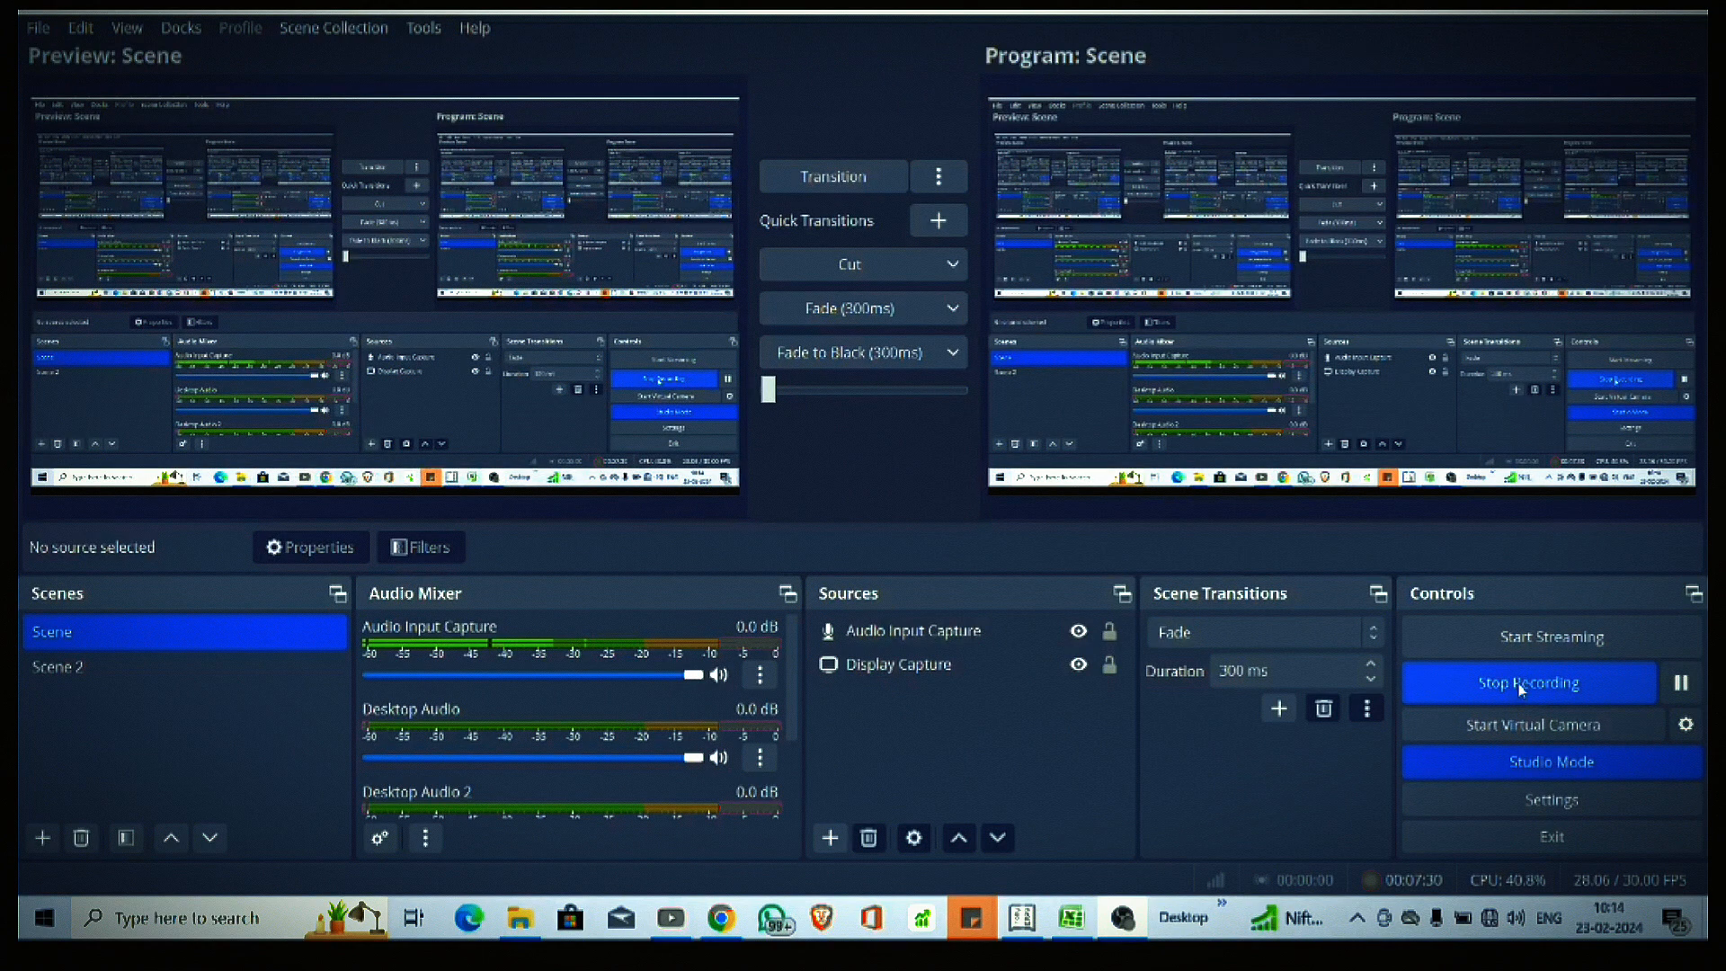
{"action": "left_click", "coordinate": [1679, 683]}
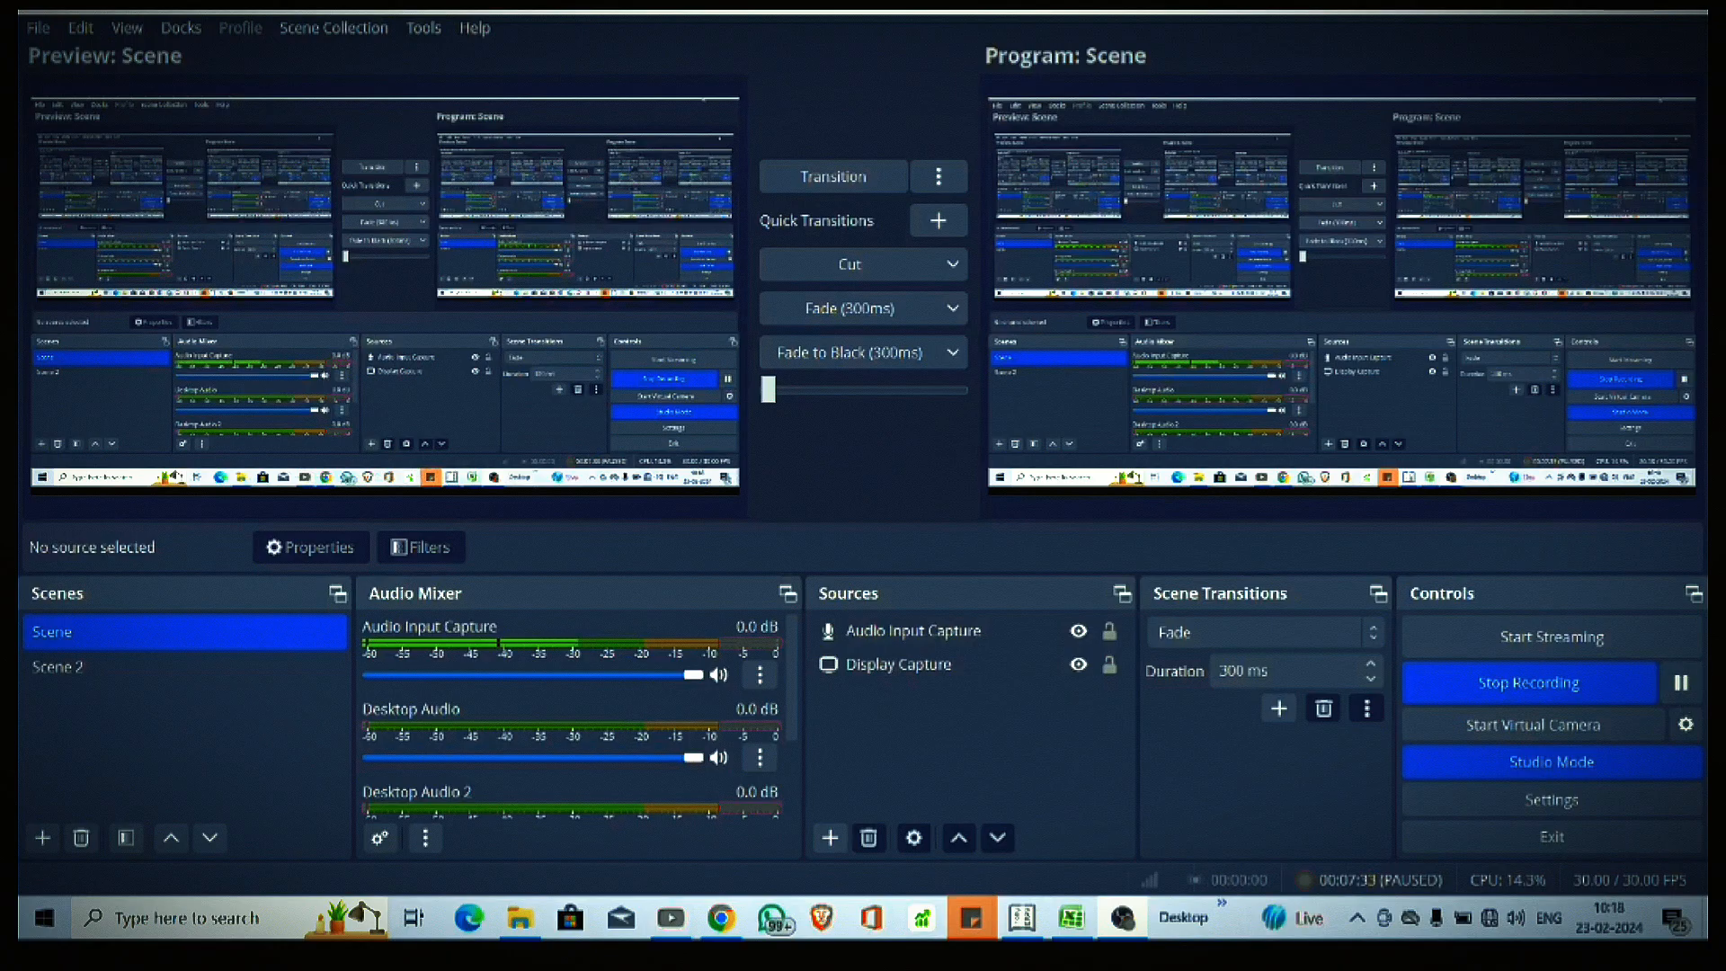
{"action": "left_click", "coordinate": [1576, 13]}
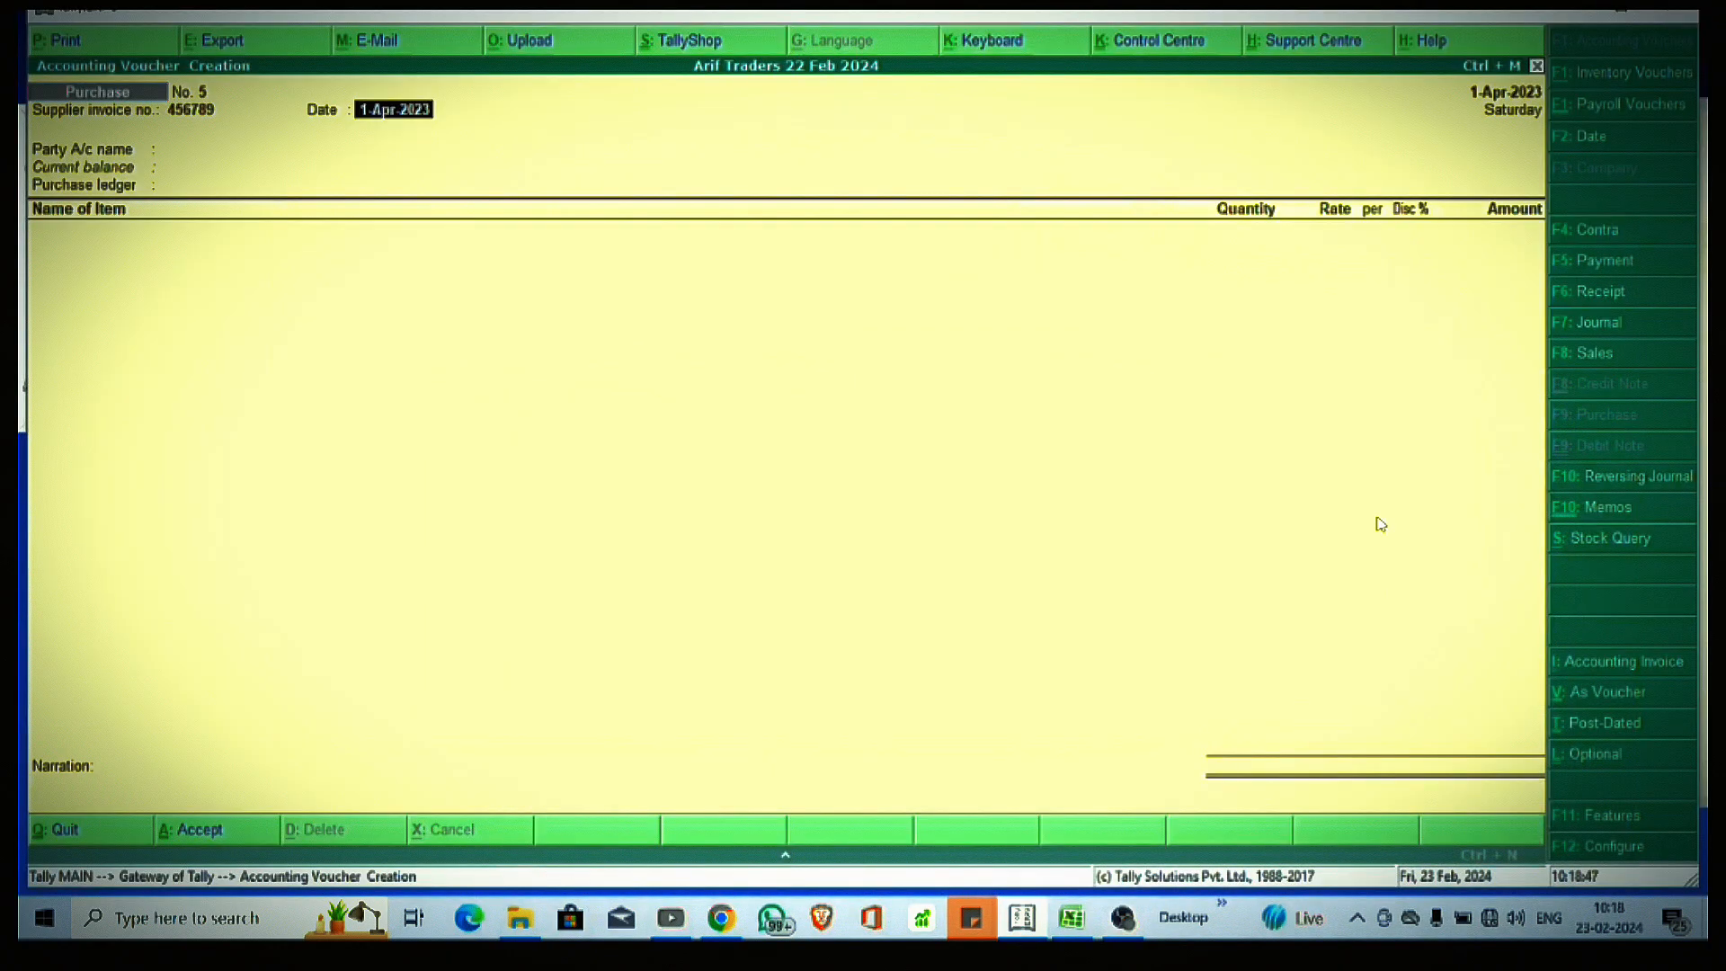
Step: Accept 1-Apr-2023 as the supplier invoice date and choose the supplier's Cr. ledger as the party account
{"action": "key", "text": "Return"}
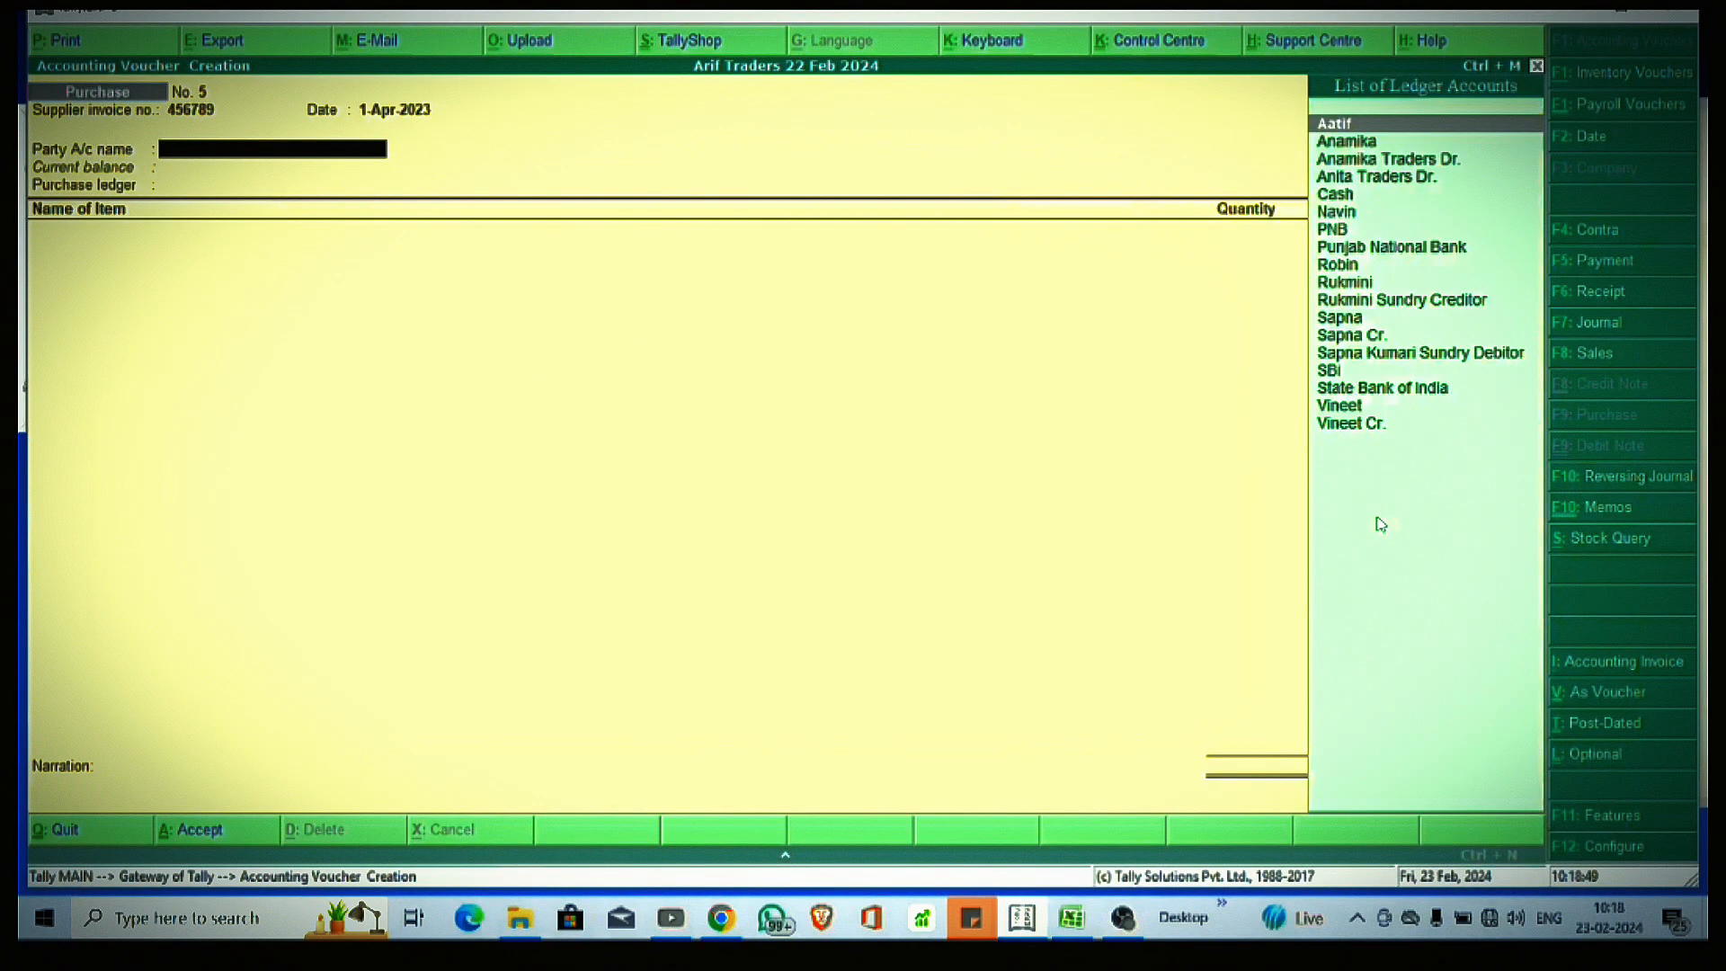
{"action": "key", "text": "Down"}
{"action": "key", "text": "Down"}
{"action": "key", "text": "Down"}
{"action": "key", "text": "Down"}
{"action": "type", "text": "Sa"}
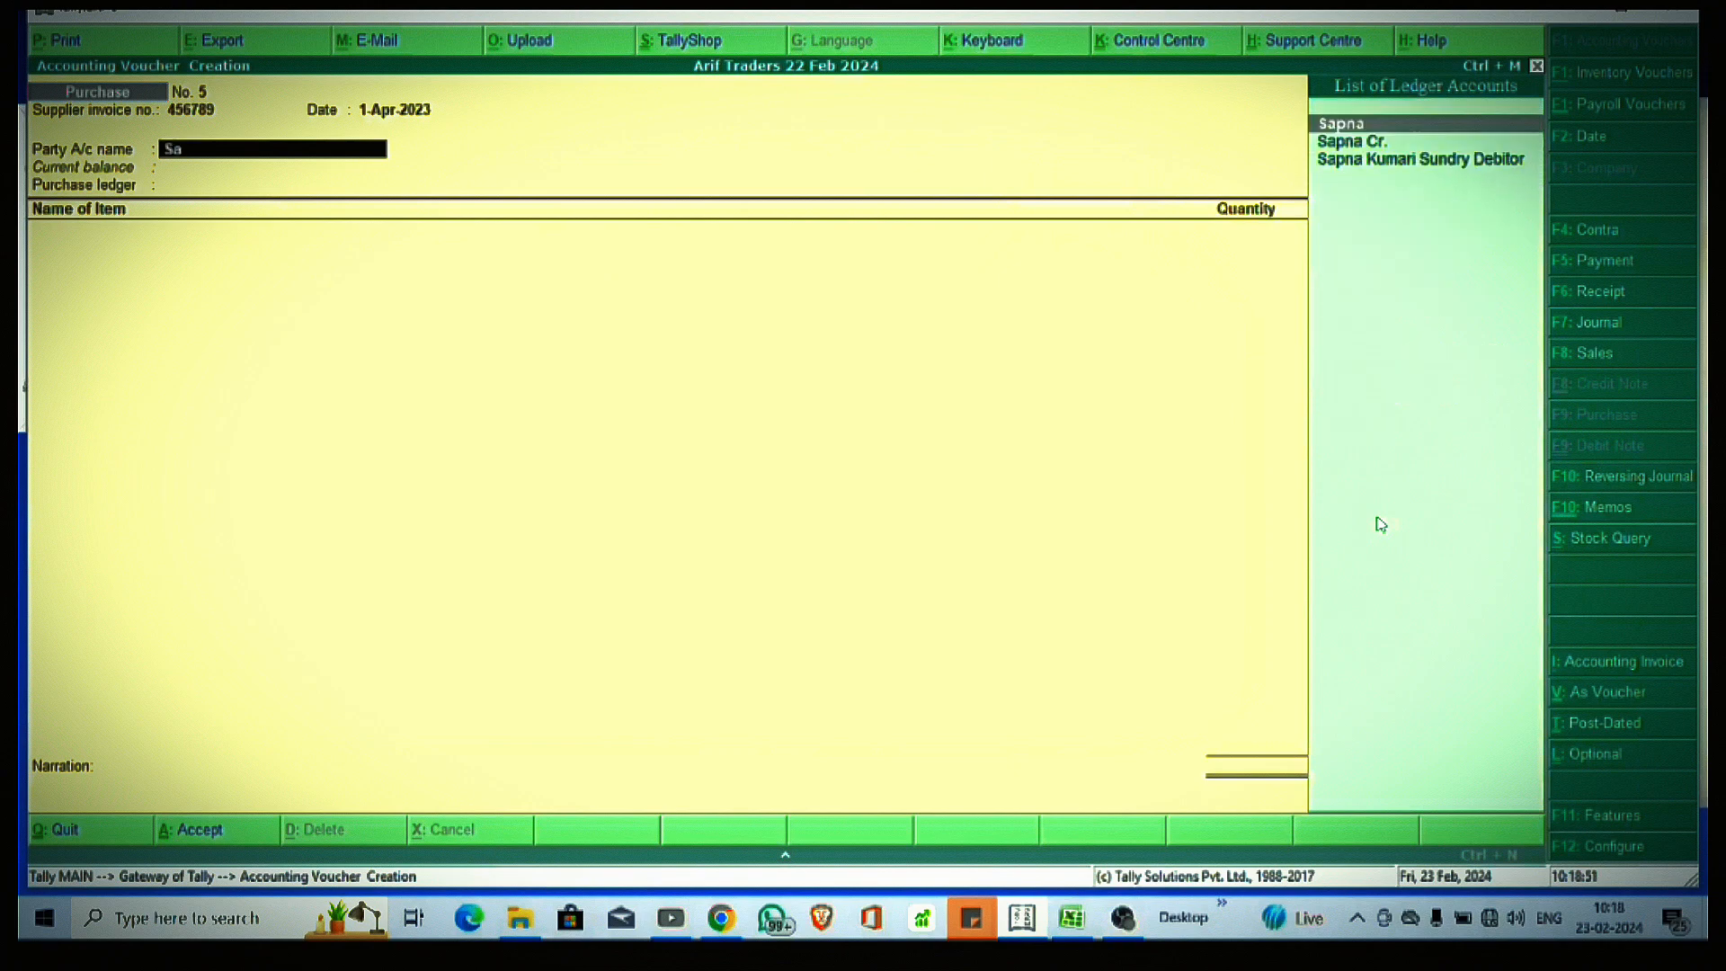
{"action": "key", "text": "Down"}
{"action": "key", "text": "Return"}
Step: Set the supplier's type of dealer to Regular and accept the party details with Purchase as the purchase ledger
{"action": "key", "text": "Return"}
{"action": "key", "text": "Return"}
{"action": "key", "text": "Return"}
{"action": "key", "text": "Return"}
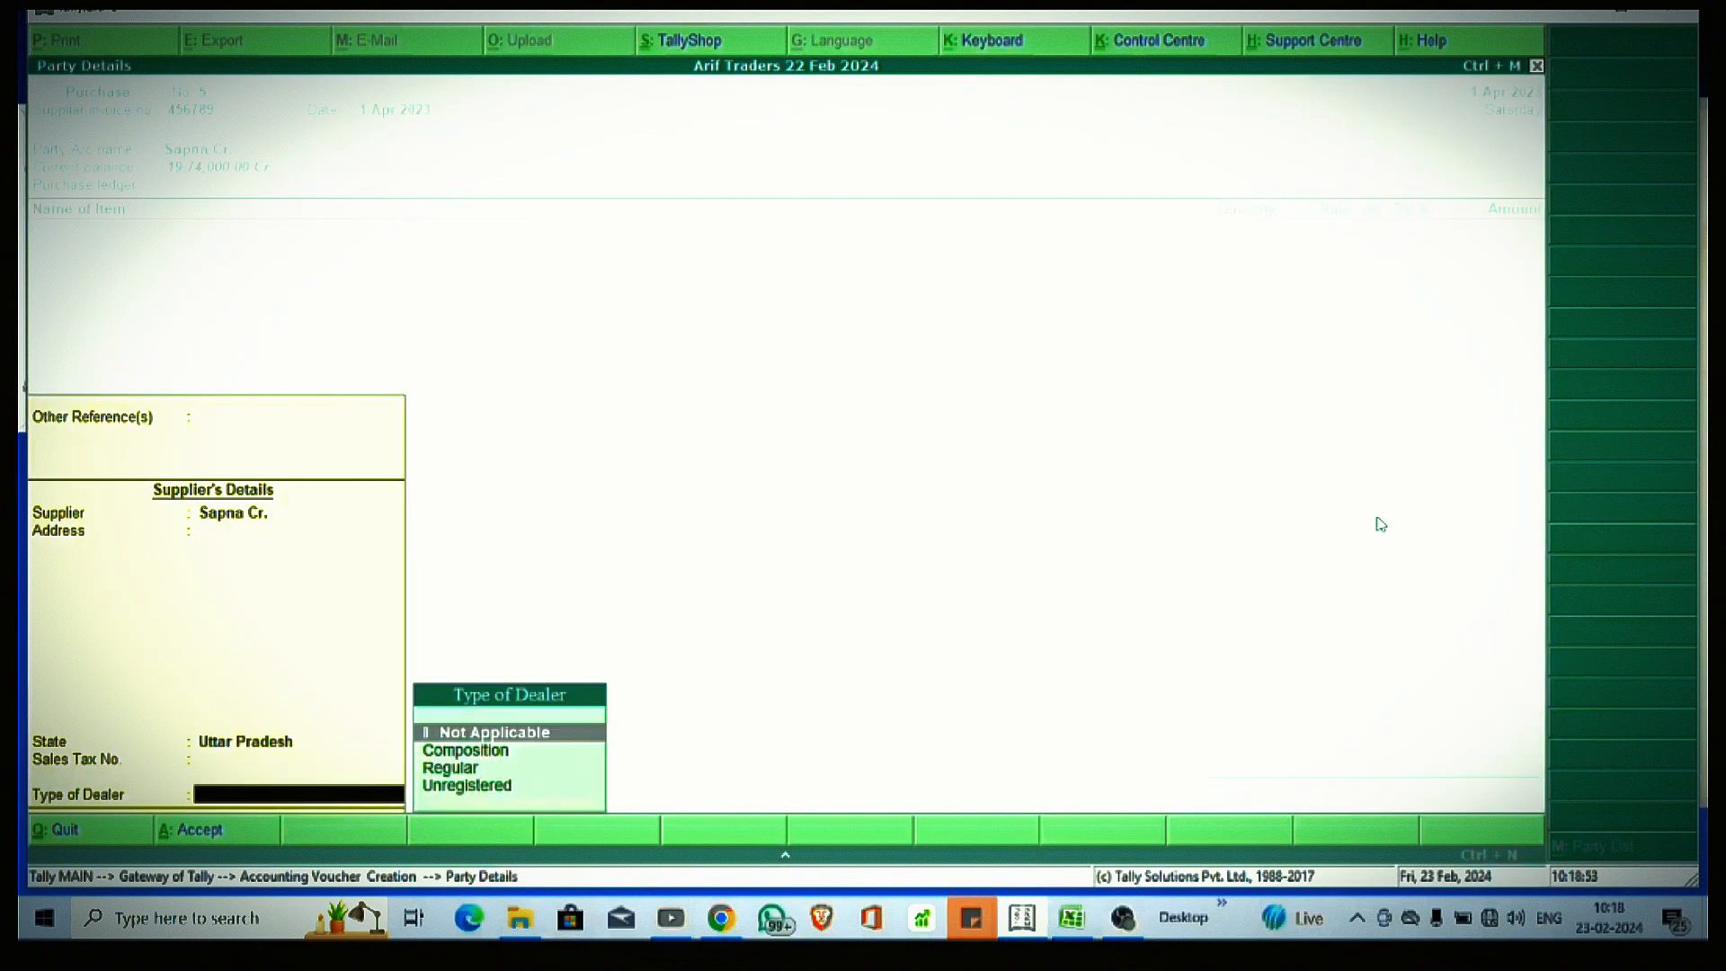
{"action": "key", "text": "Down"}
{"action": "key", "text": "Down"}
{"action": "key", "text": "Return"}
{"action": "key", "text": "Return"}
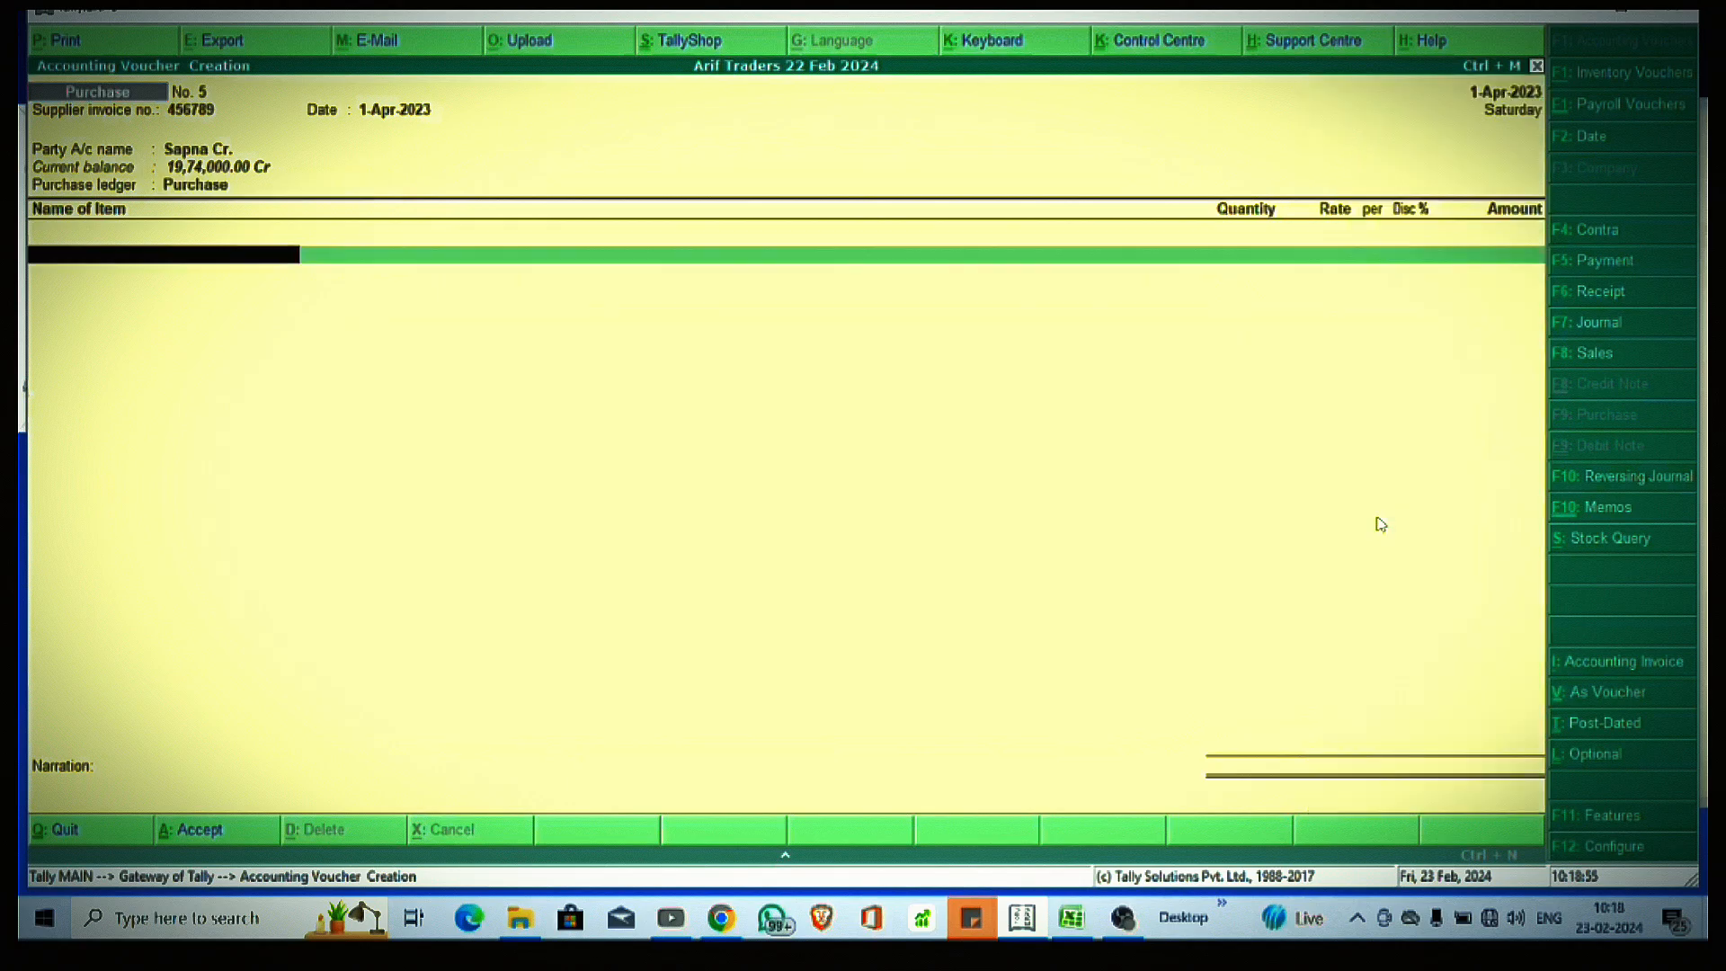
Step: Add the Motorola 5g Smartphone 4GB Ram 128 GB stock item to the voucher
{"action": "key", "text": "Down"}
{"action": "key", "text": "Down"}
{"action": "key", "text": "Down"}
{"action": "key", "text": "Down"}
{"action": "key", "text": "Return"}
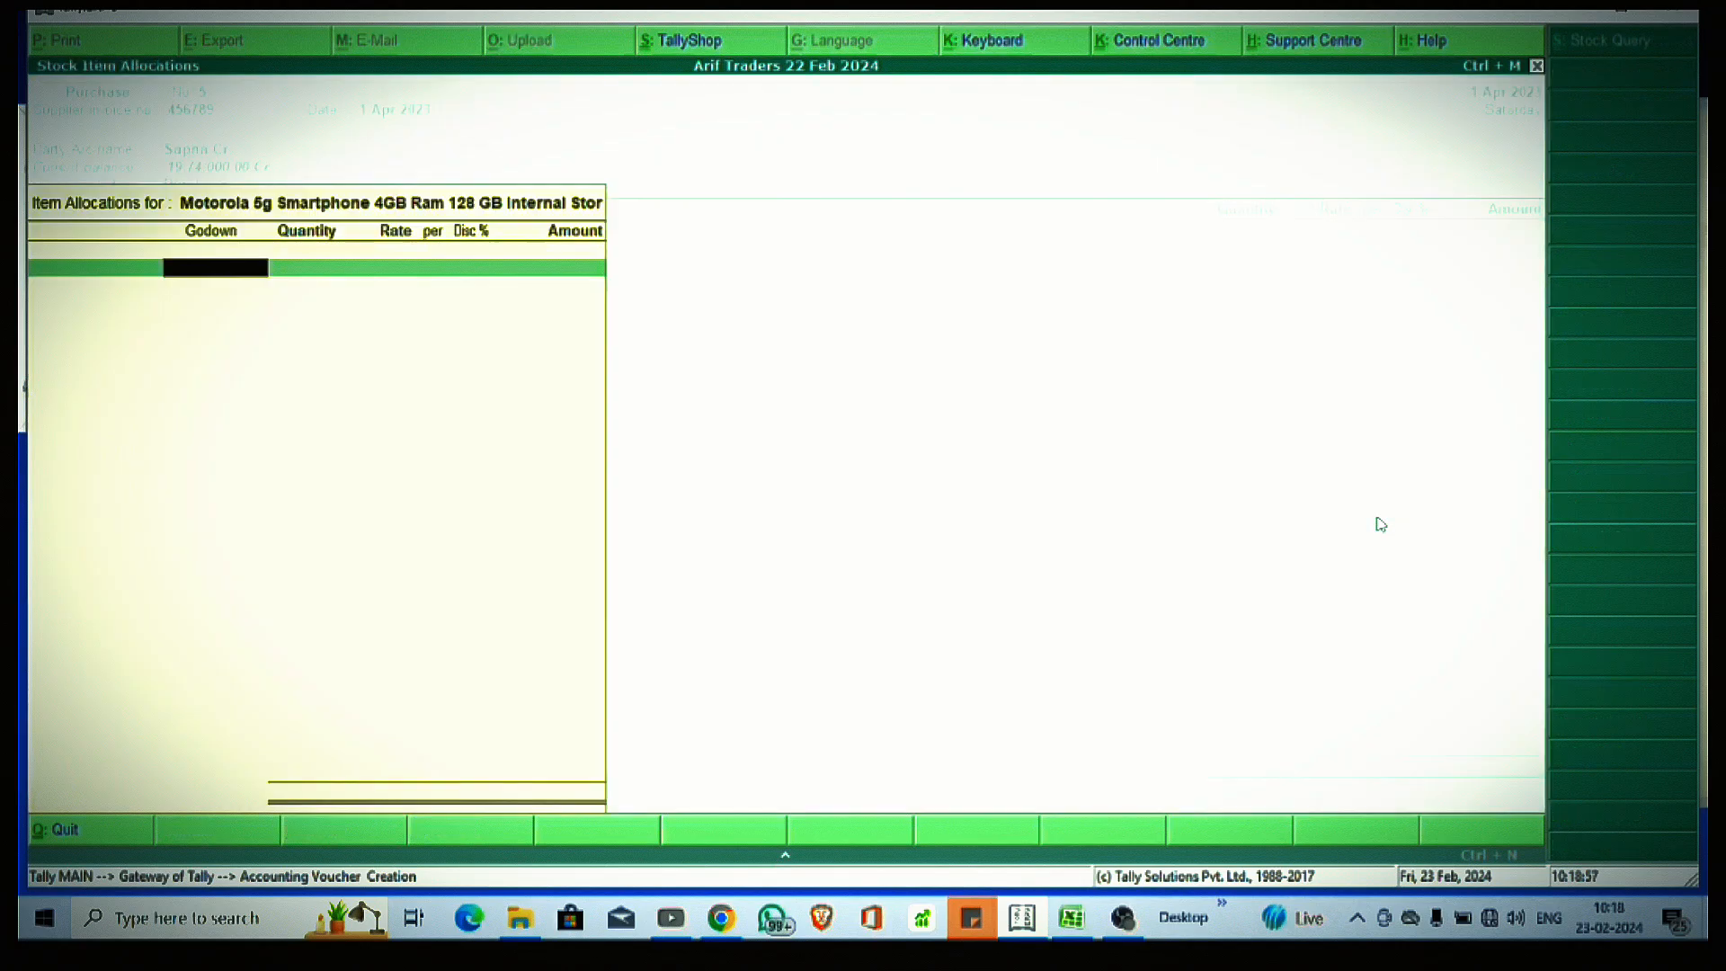
Step: Allocate 1,000 PCS. of the smartphone to Main Location, accepting the rate of 12,000
{"action": "key", "text": "Down"}
{"action": "key", "text": "Down"}
{"action": "key", "text": "Down"}
{"action": "key", "text": "Down"}
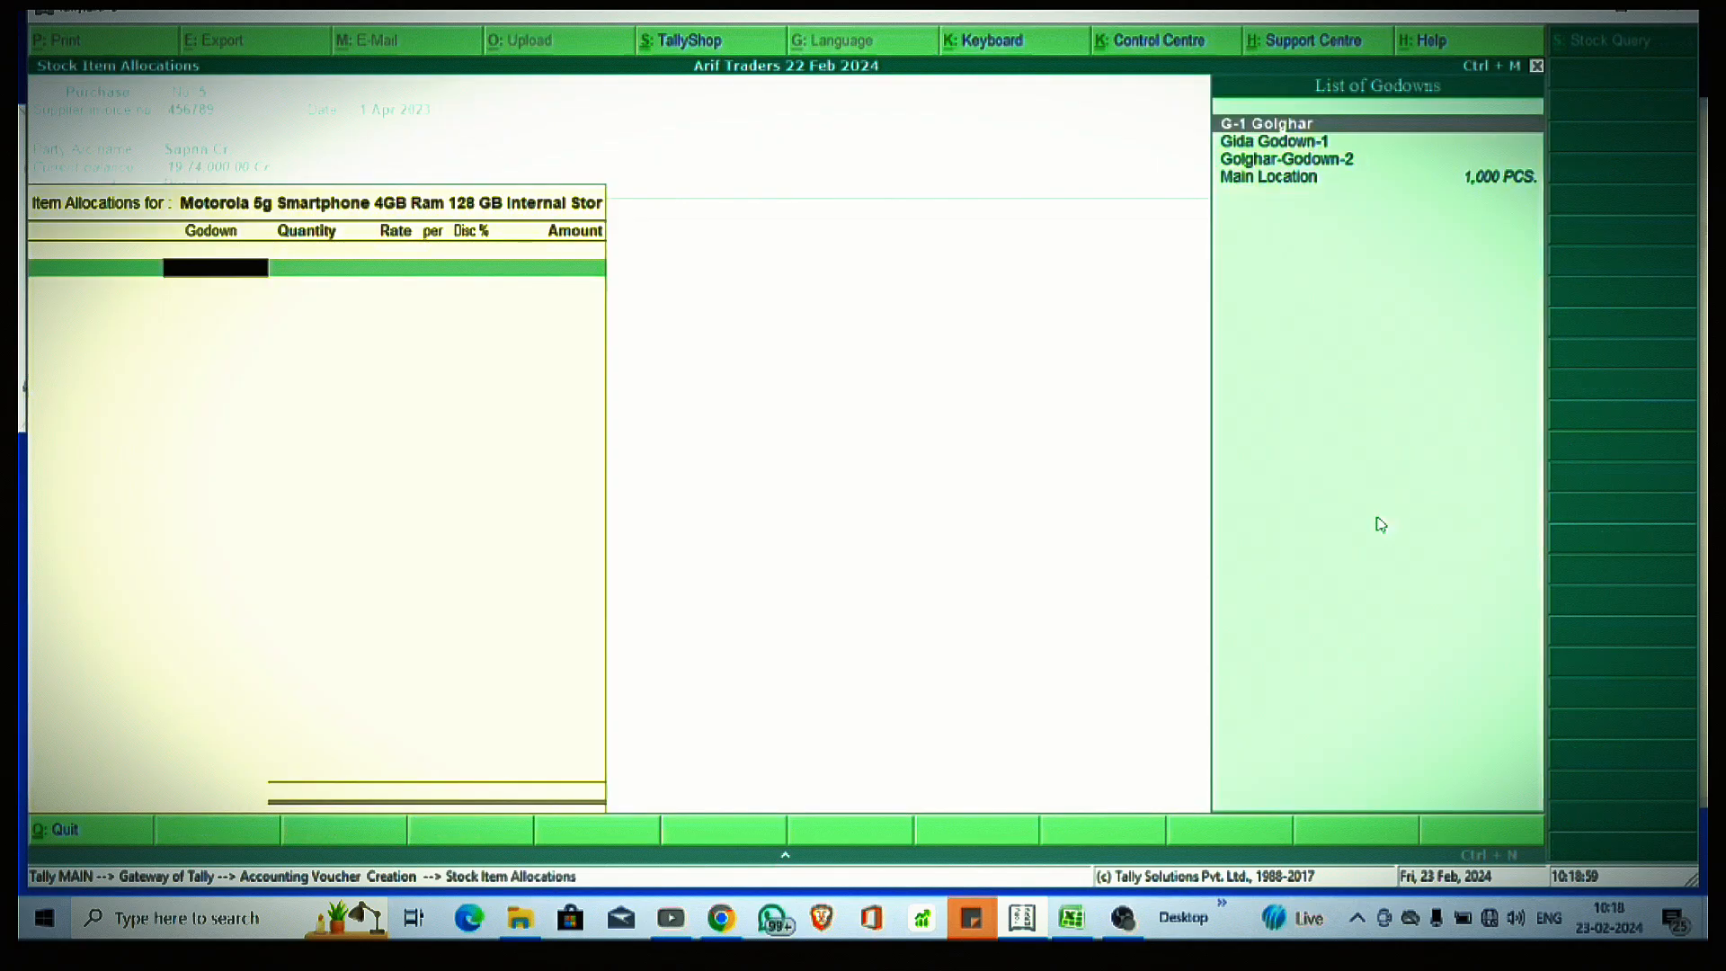
{"action": "key", "text": "Return"}
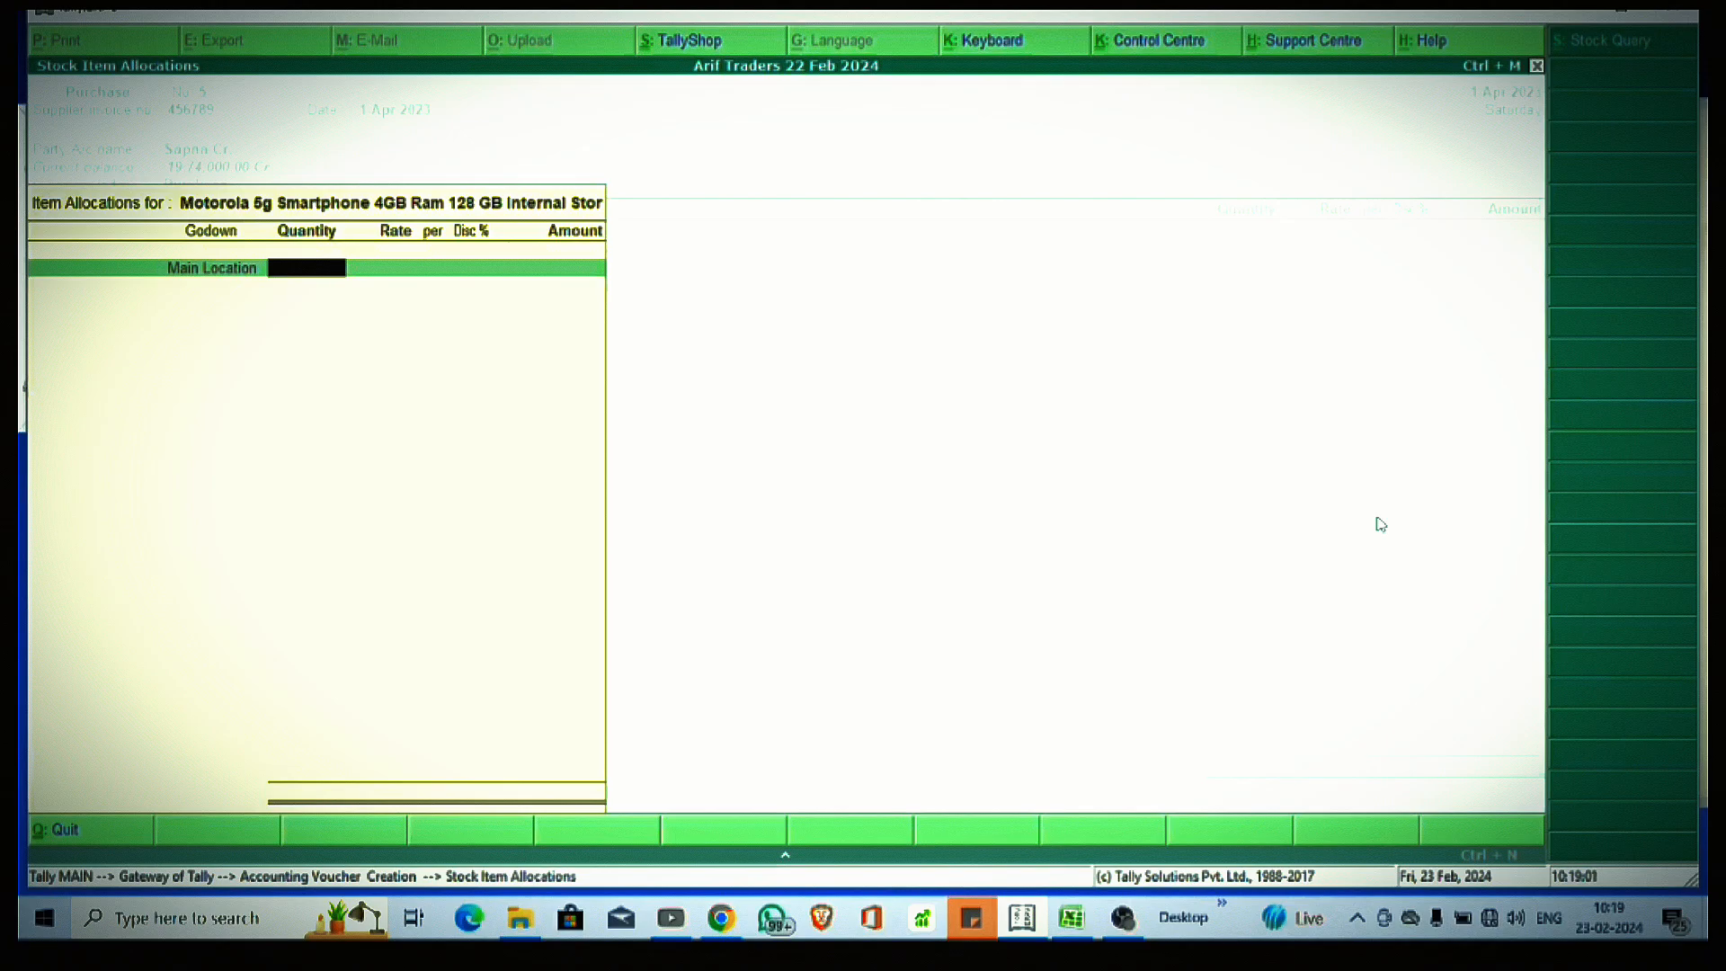
{"action": "type", "text": "1000"}
{"action": "key", "text": "Return"}
{"action": "key", "text": "Return"}
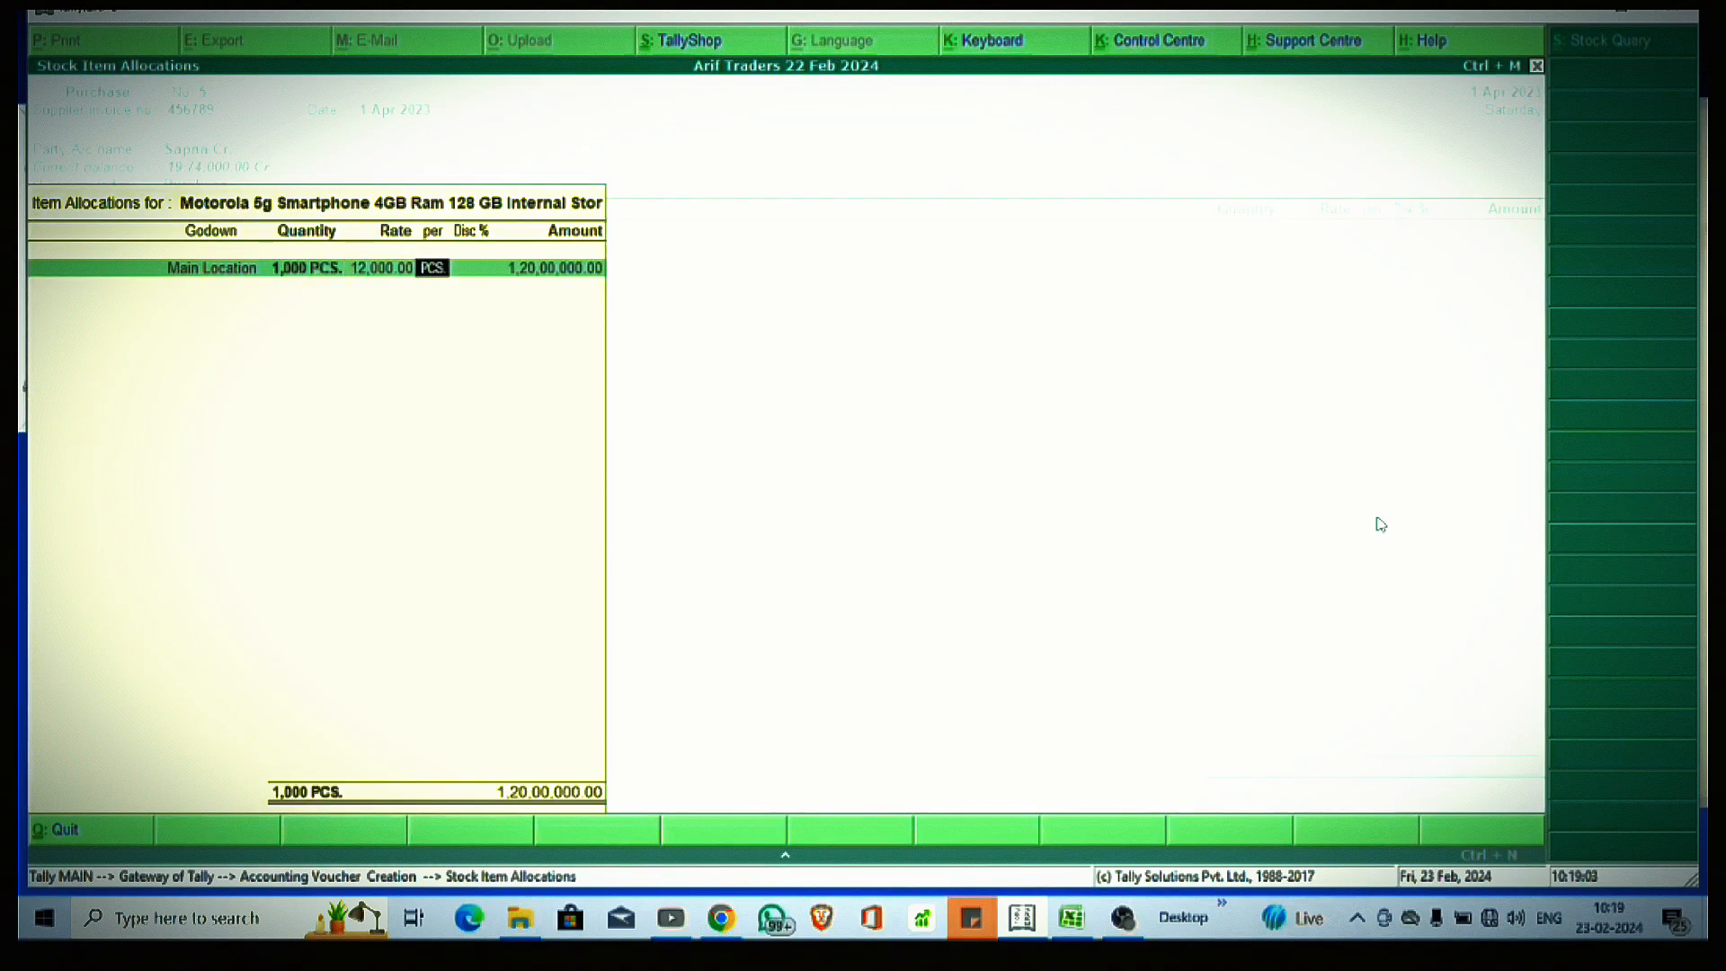
Step: Apply a 1% discount to the smartphone allocation and accept the item allocation
{"action": "key", "text": "Return"}
{"action": "type", "text": "1"}
{"action": "key", "text": "Return"}
{"action": "key", "text": "Return"}
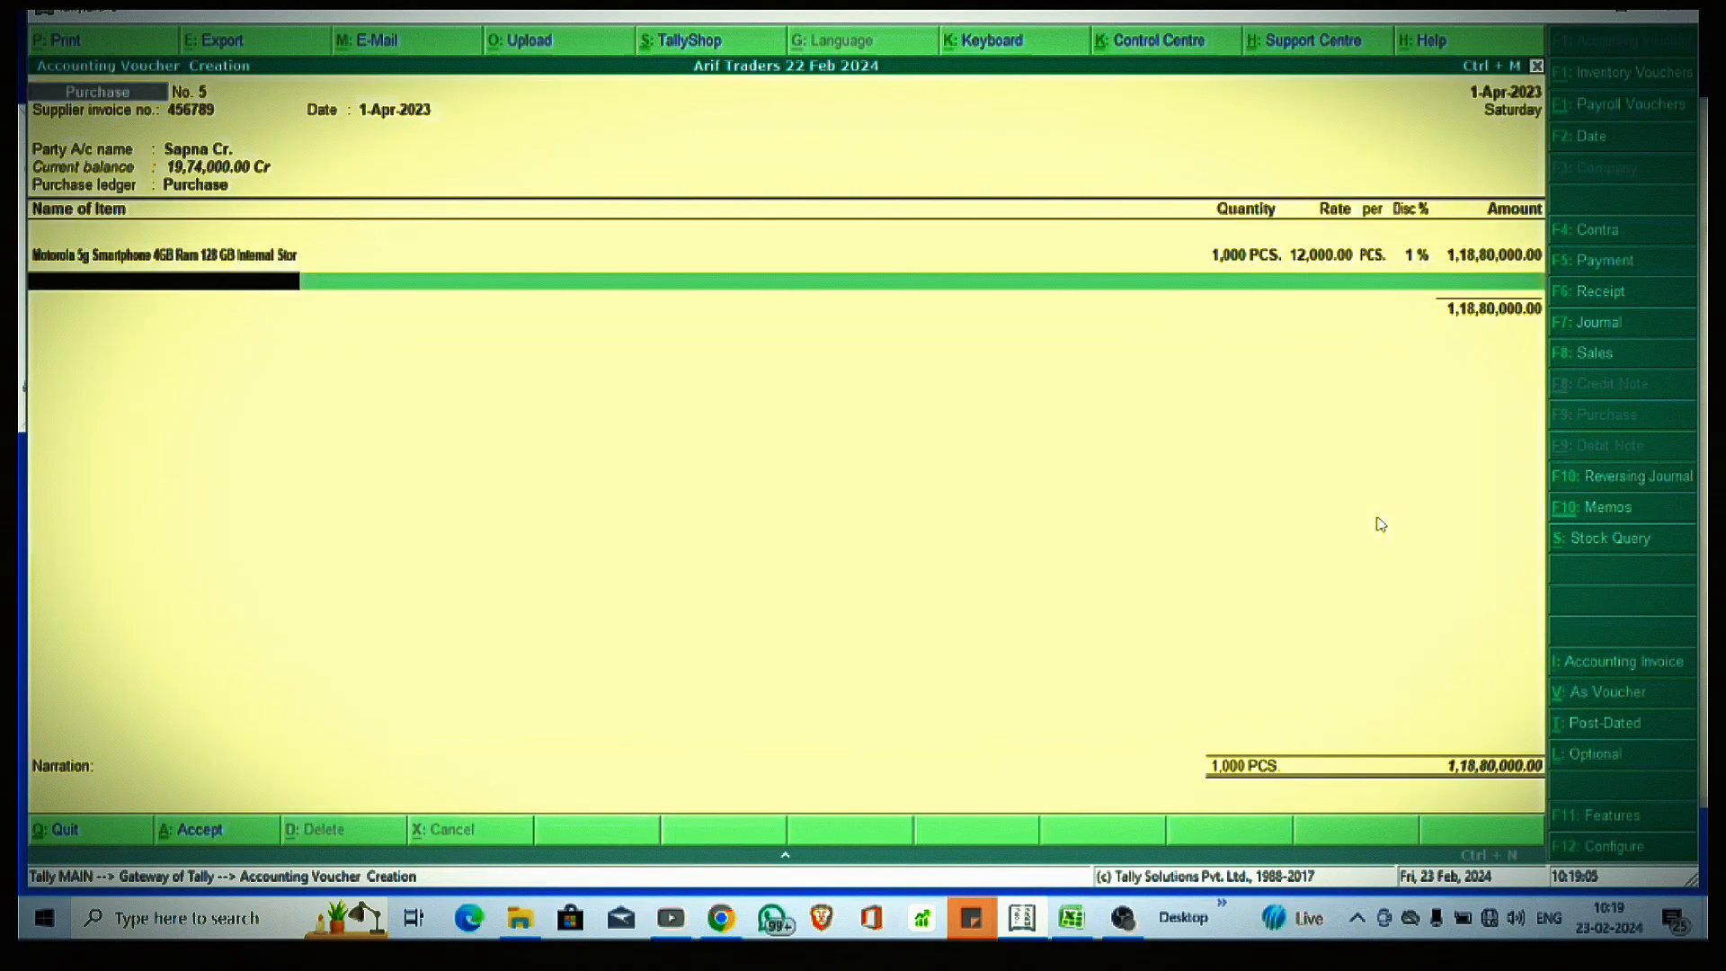
Step: End the voucher's stock item list after the smartphone line
{"action": "key", "text": "Return"}
{"action": "key", "text": "BackSpace"}
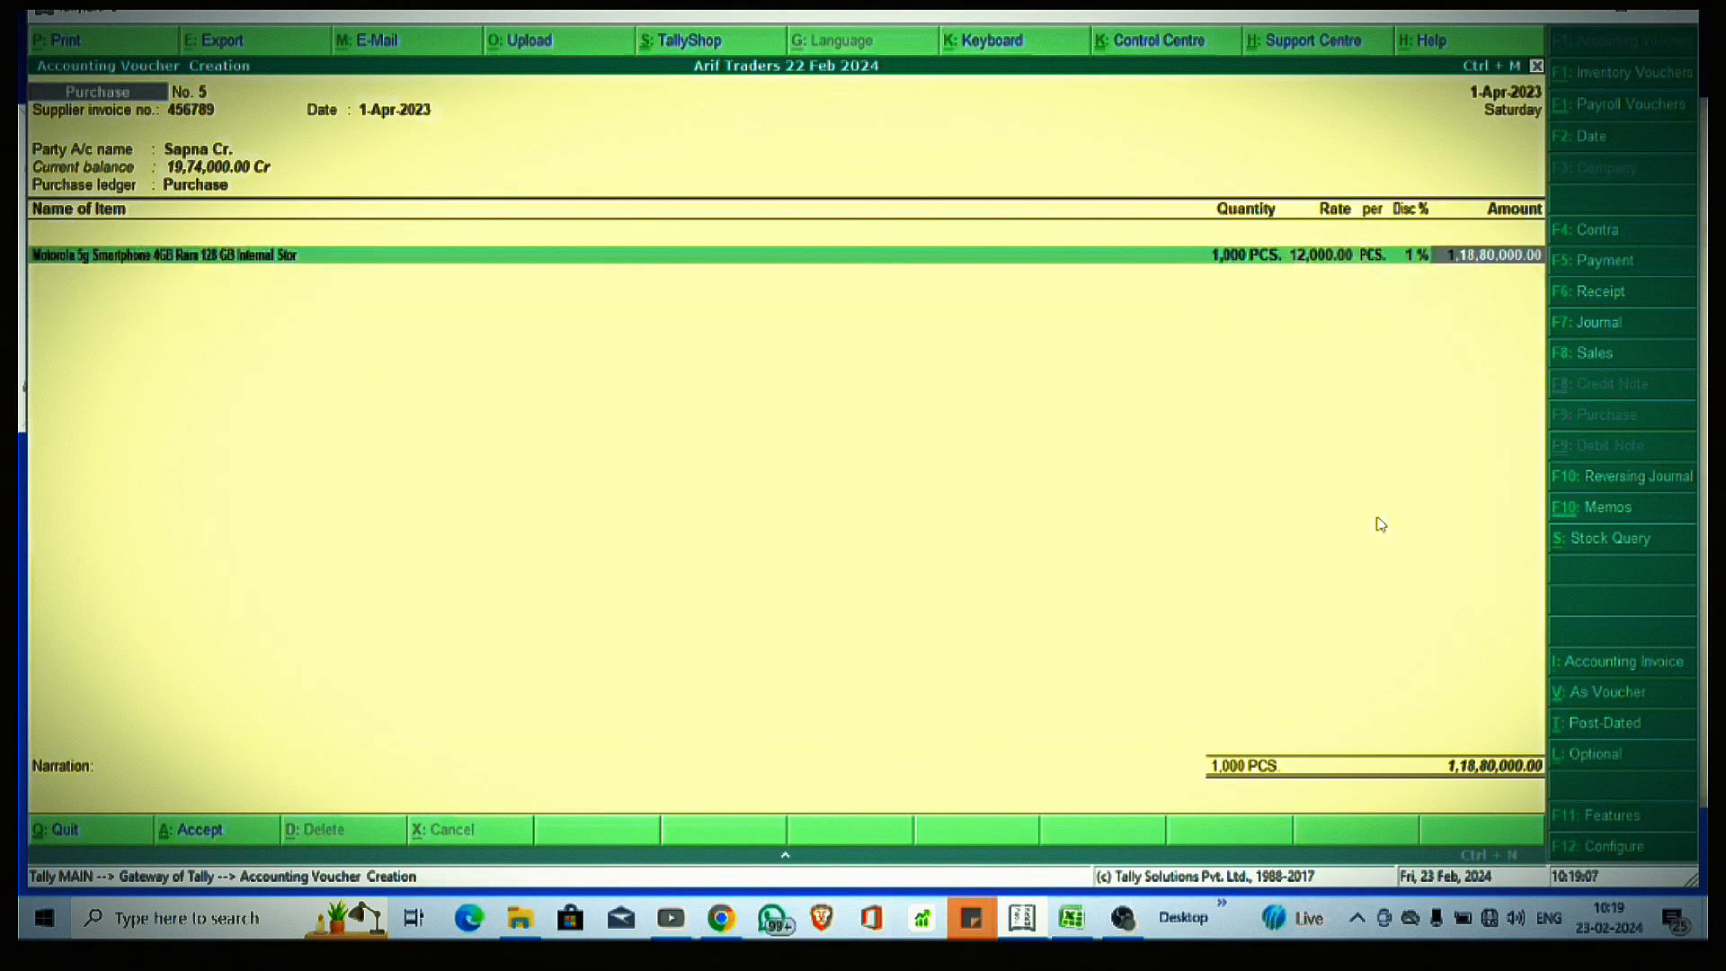
{"action": "key", "text": "Return"}
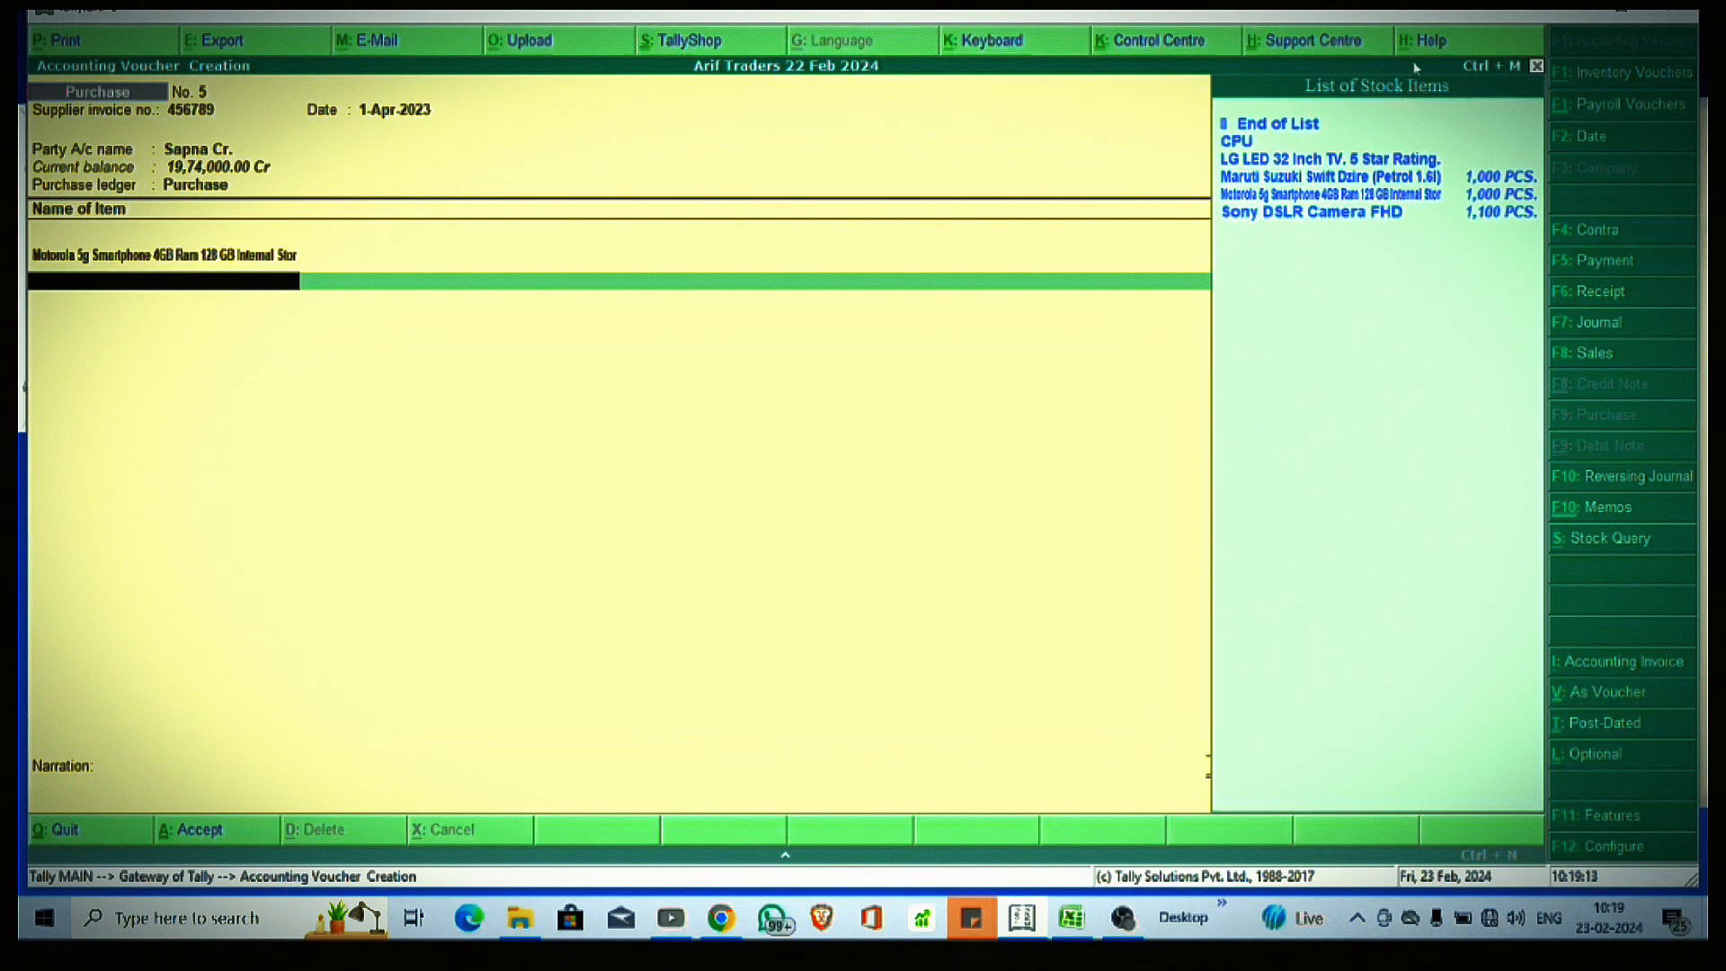
{"action": "key", "text": "Down"}
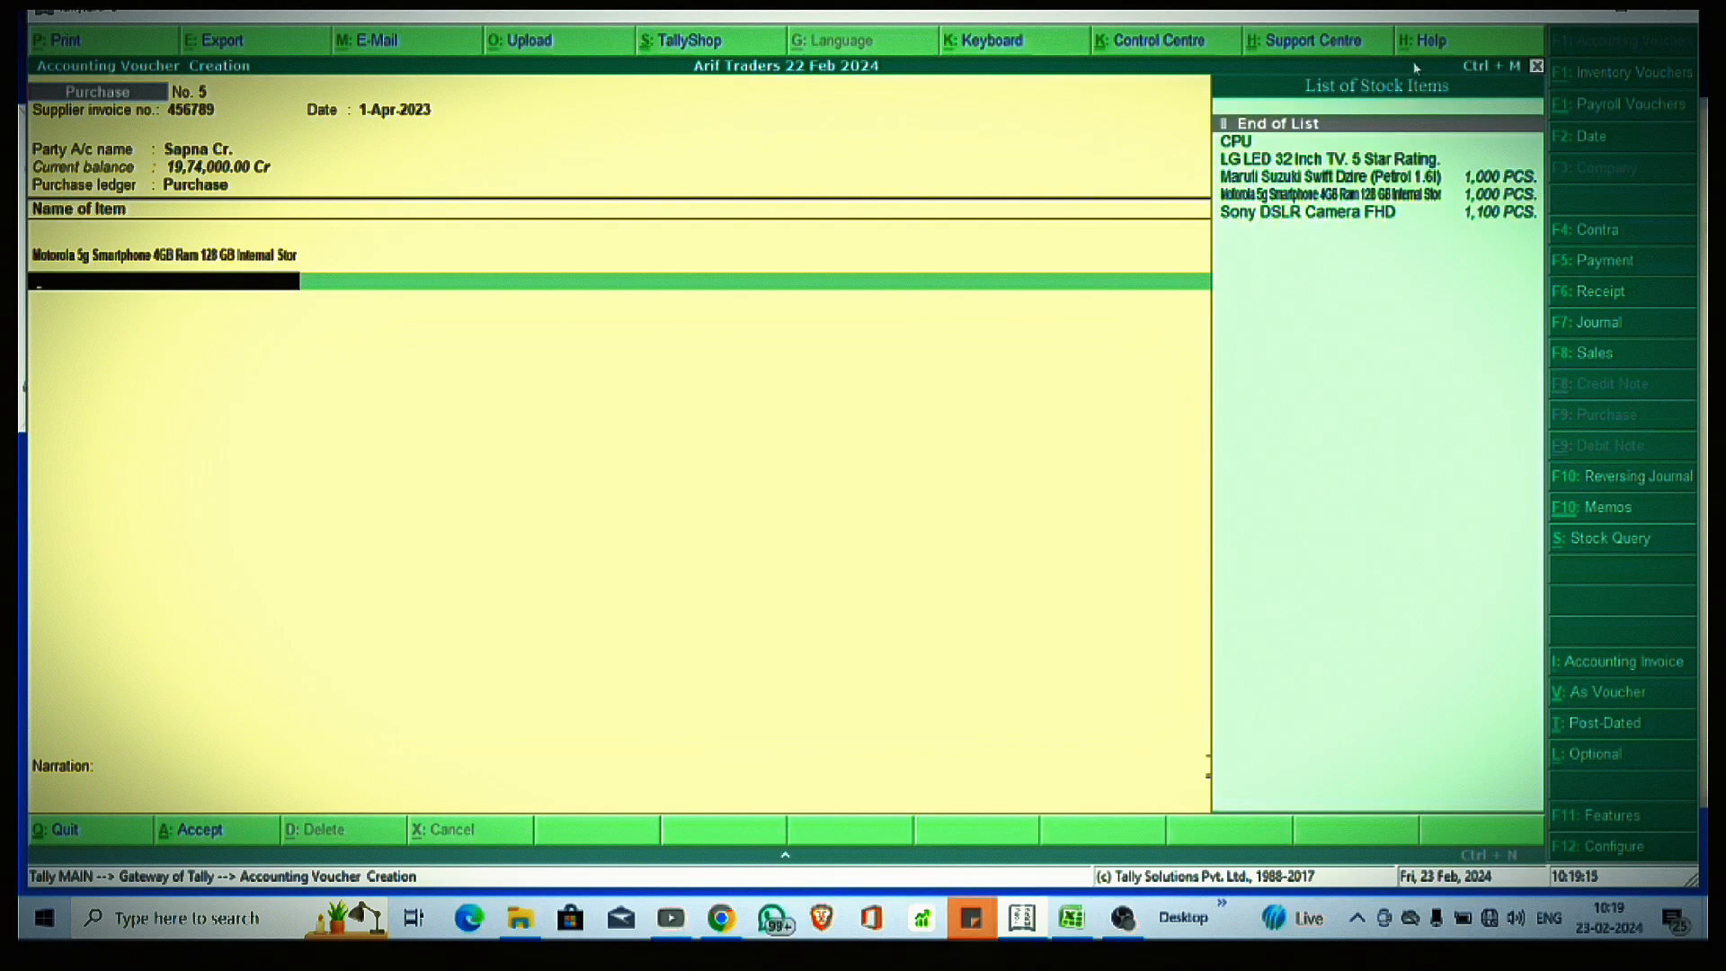
{"action": "key", "text": "Return"}
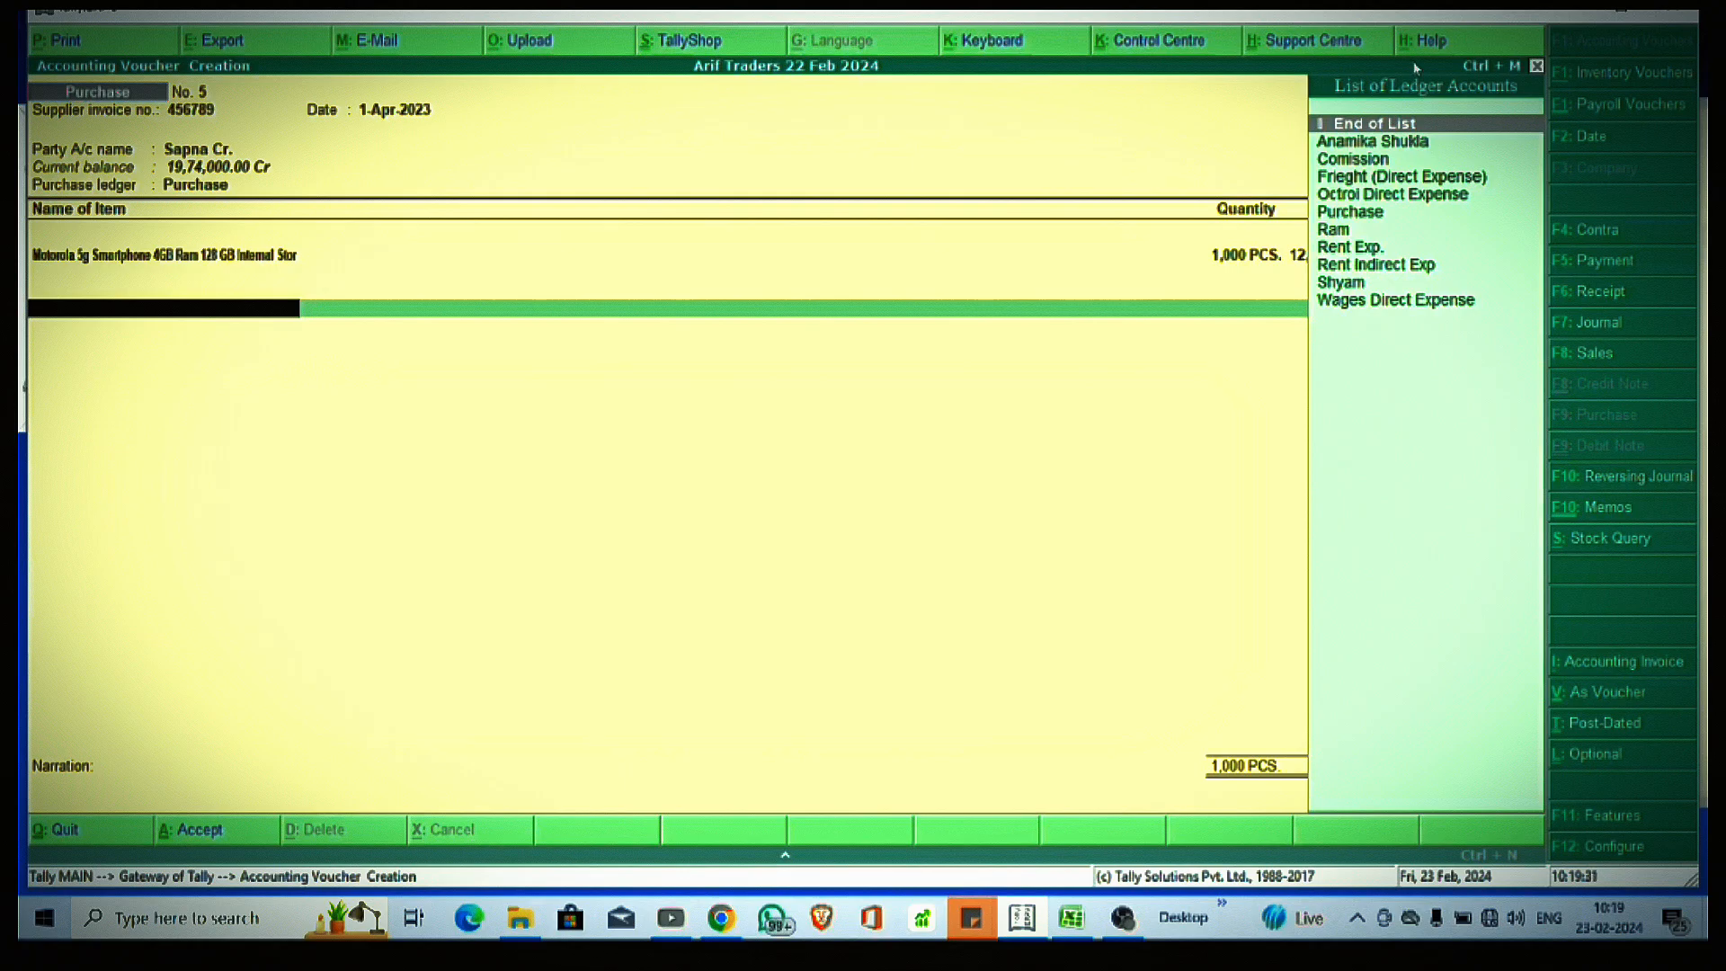
Step: Add the Frieght (Direct Expense) ledger to the voucher with an amount of 10,000
{"action": "key", "text": "Down"}
{"action": "key", "text": "Down"}
{"action": "key", "text": "Down"}
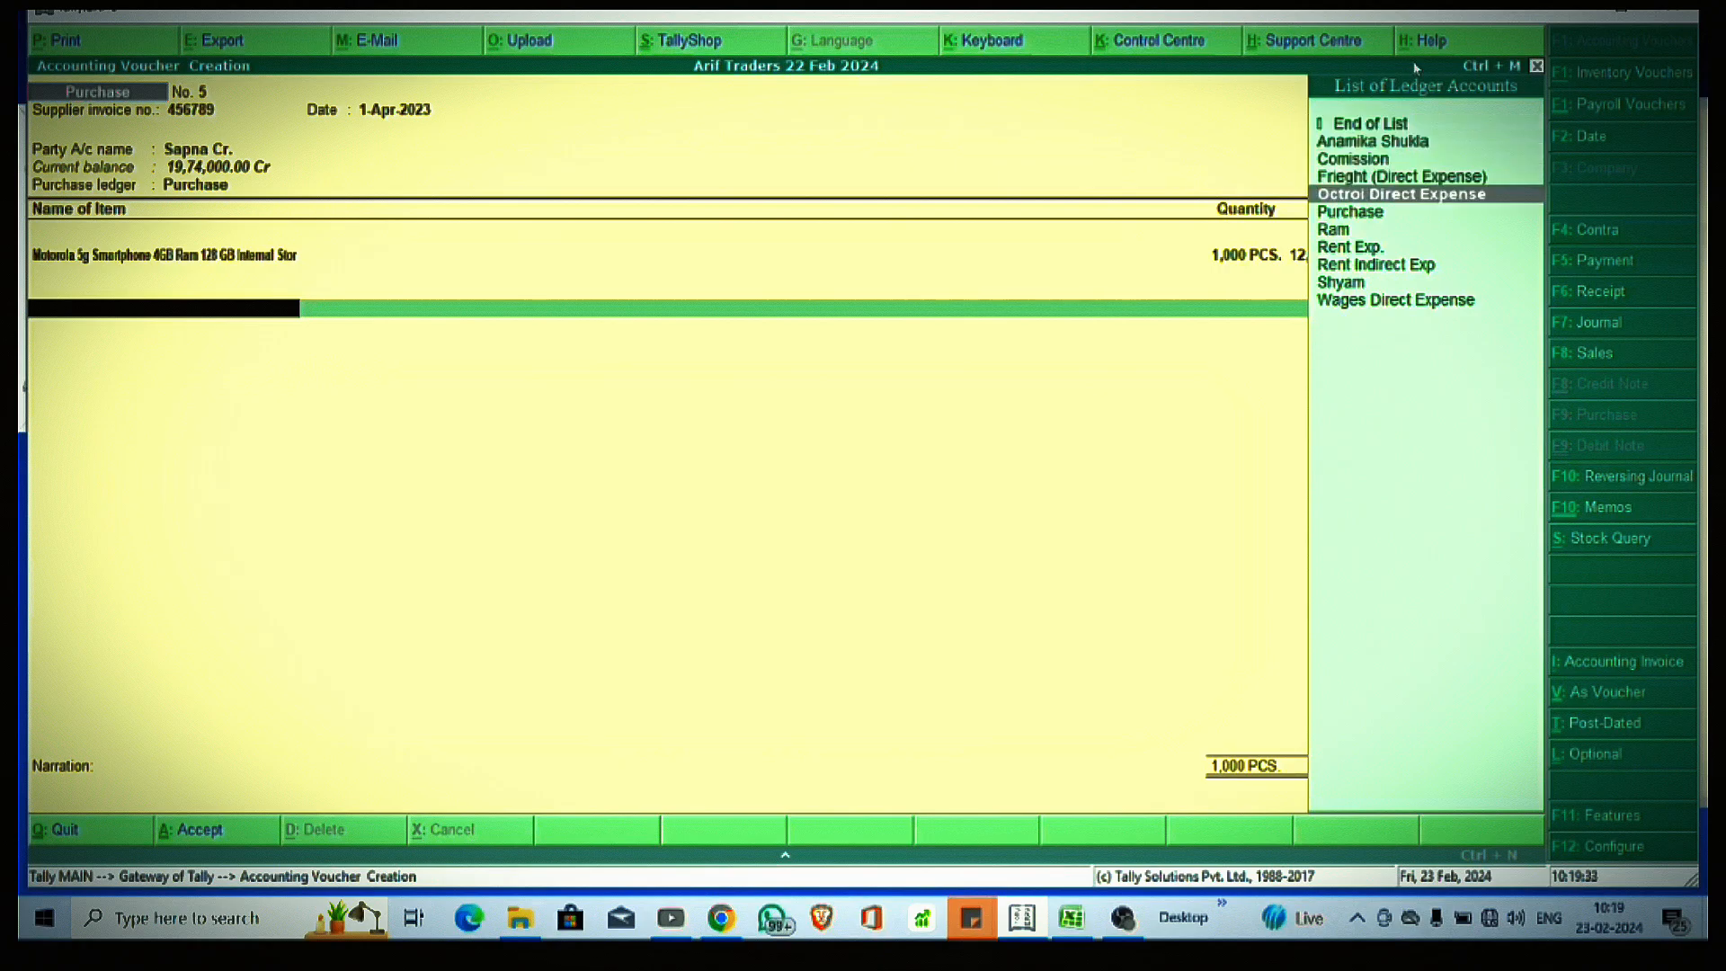
{"action": "type", "text": "F"}
{"action": "key", "text": "Return"}
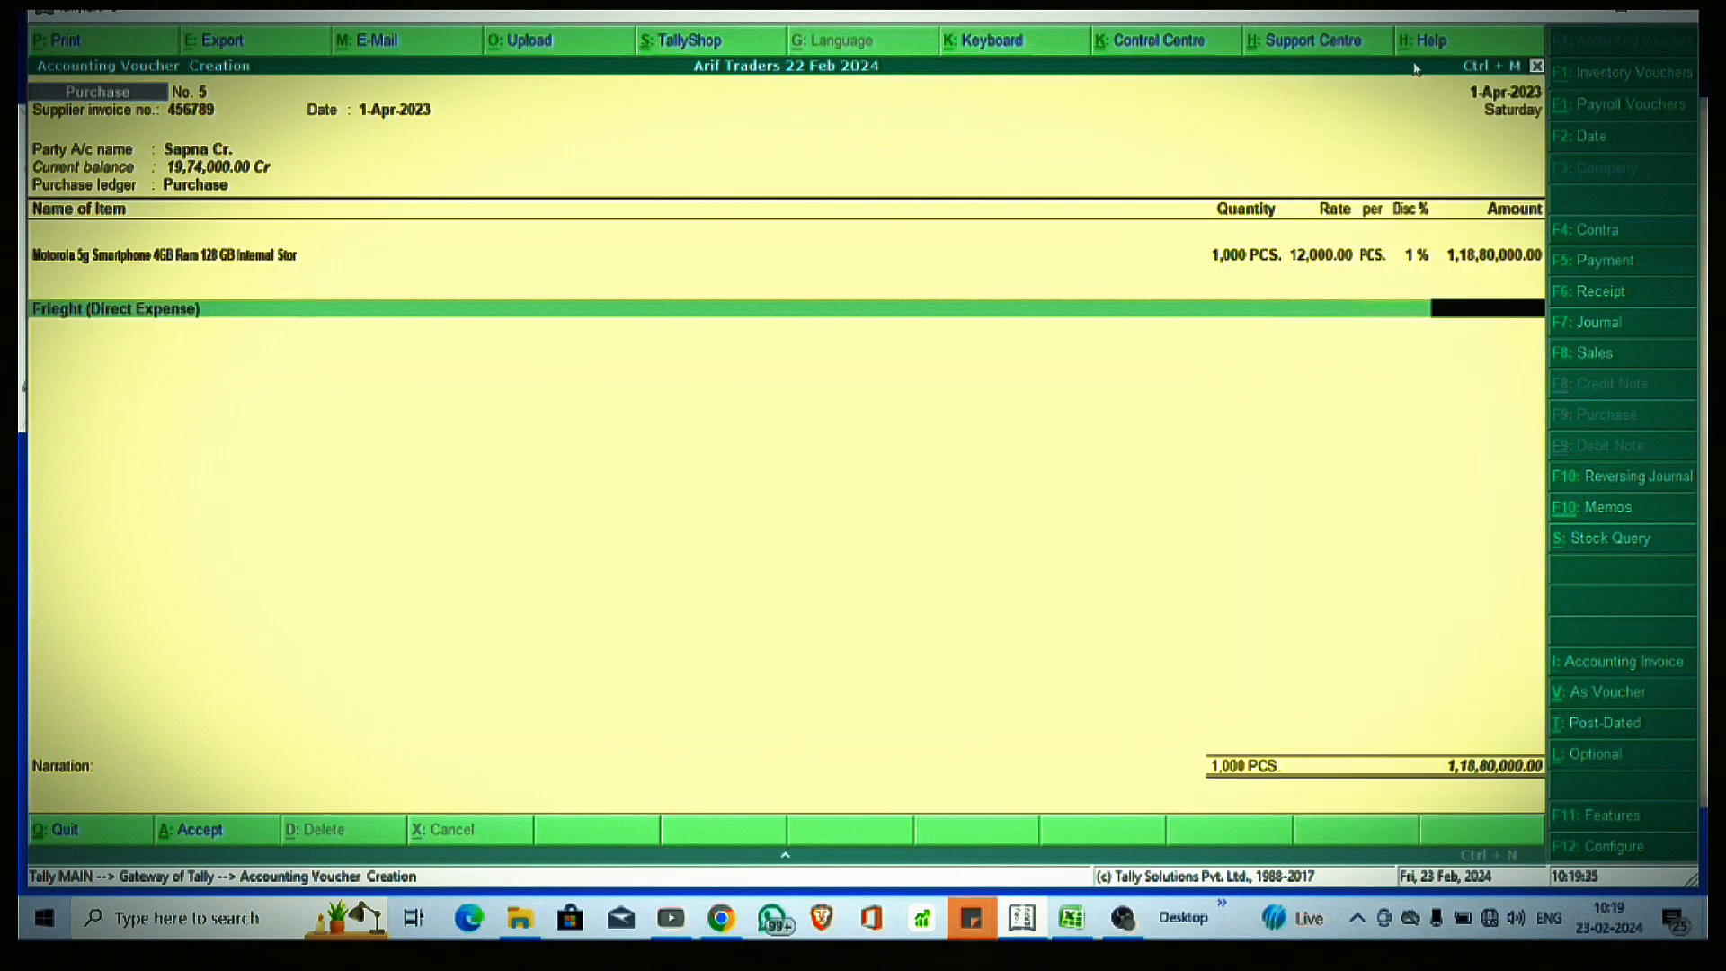
{"action": "type", "text": "10000"}
{"action": "key", "text": "Return"}
Step: Add the Wages Direct Expense ledger to the voucher with an amount of 2,000
{"action": "type", "text": "wa"}
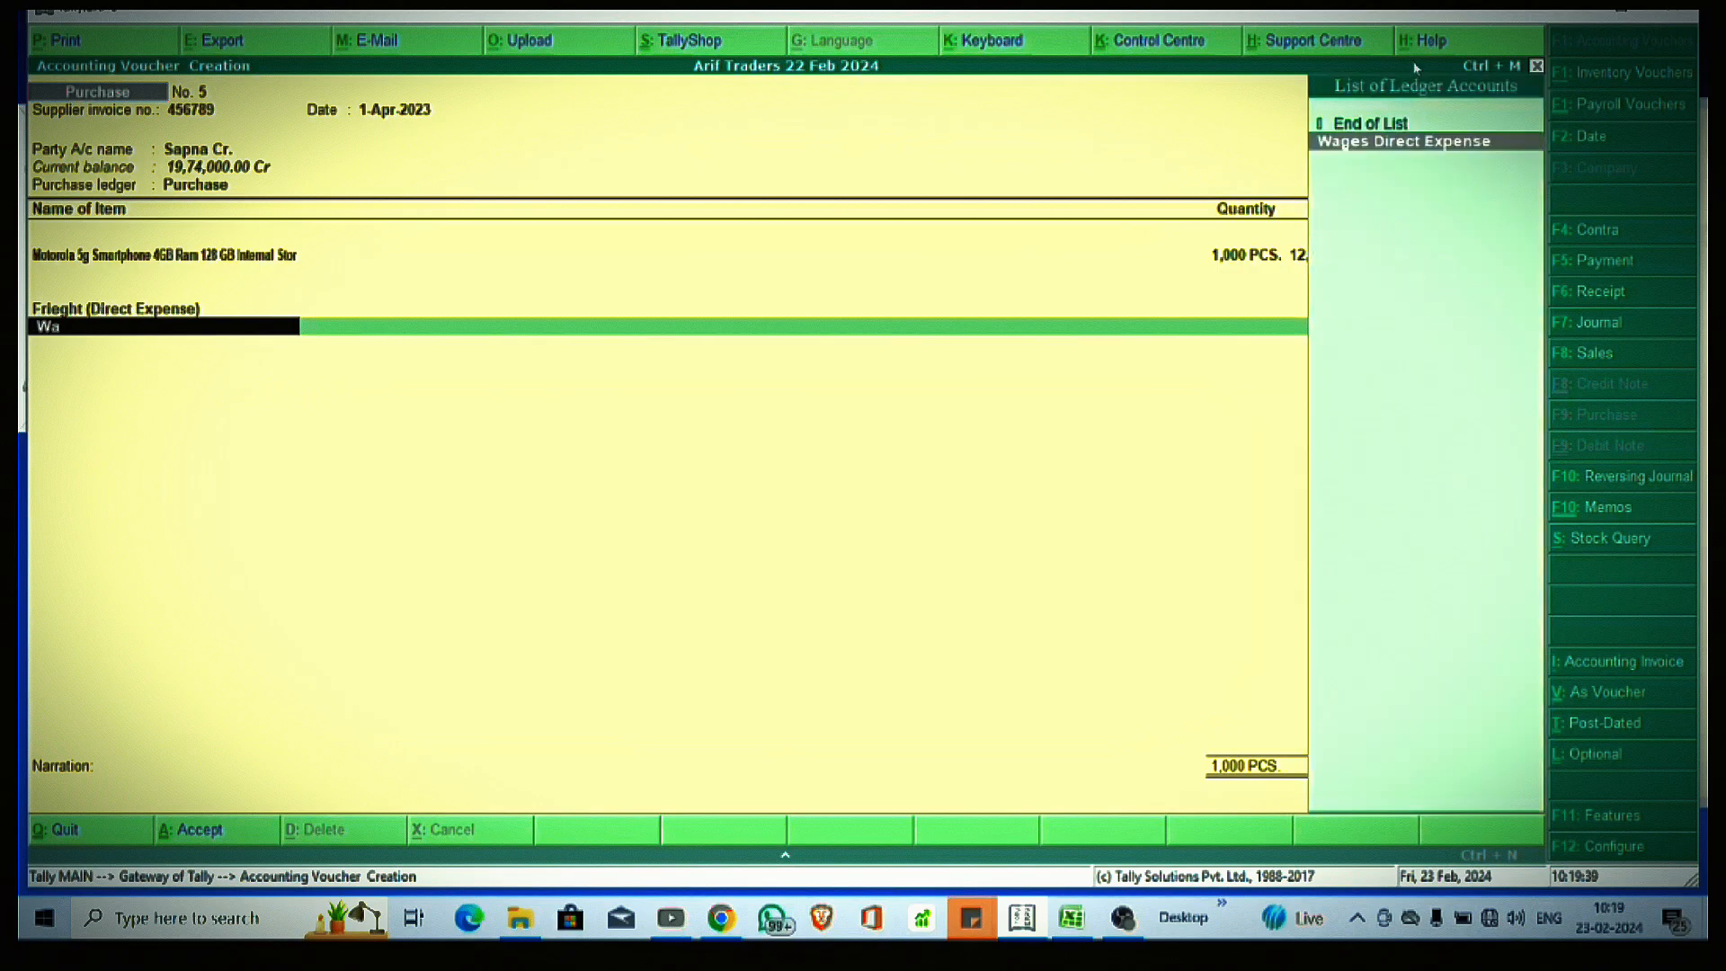
{"action": "key", "text": "Return"}
{"action": "key", "text": "Return"}
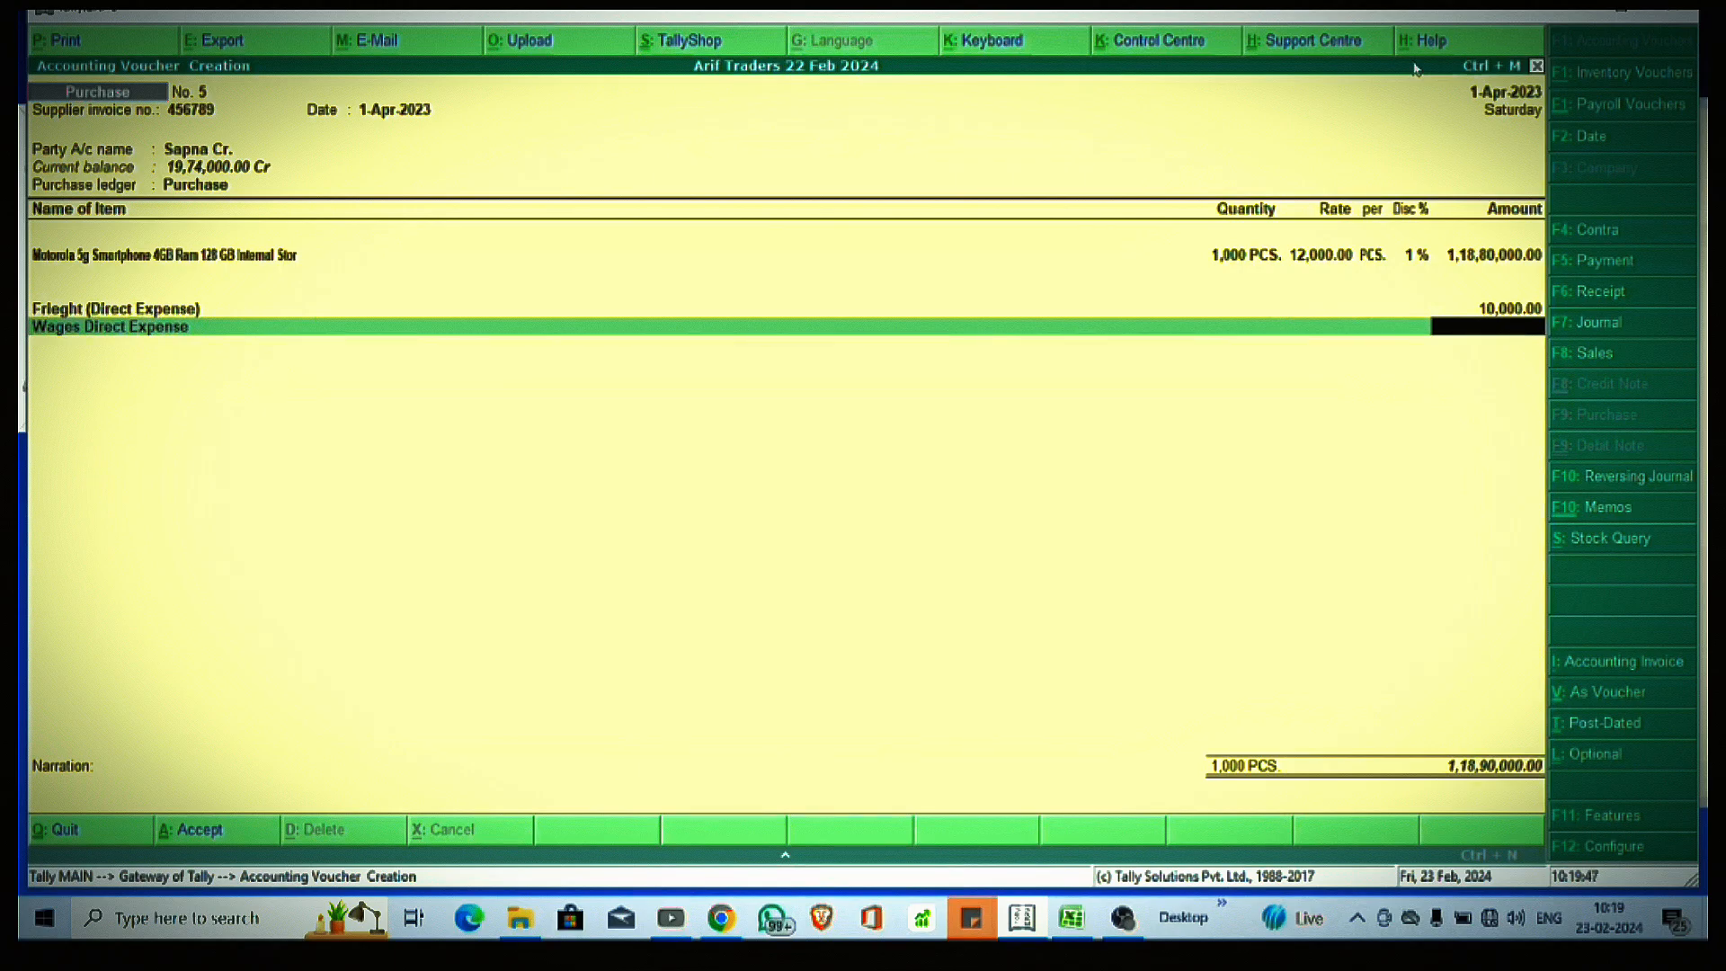
{"action": "type", "text": "2000"}
{"action": "key", "text": "Return"}
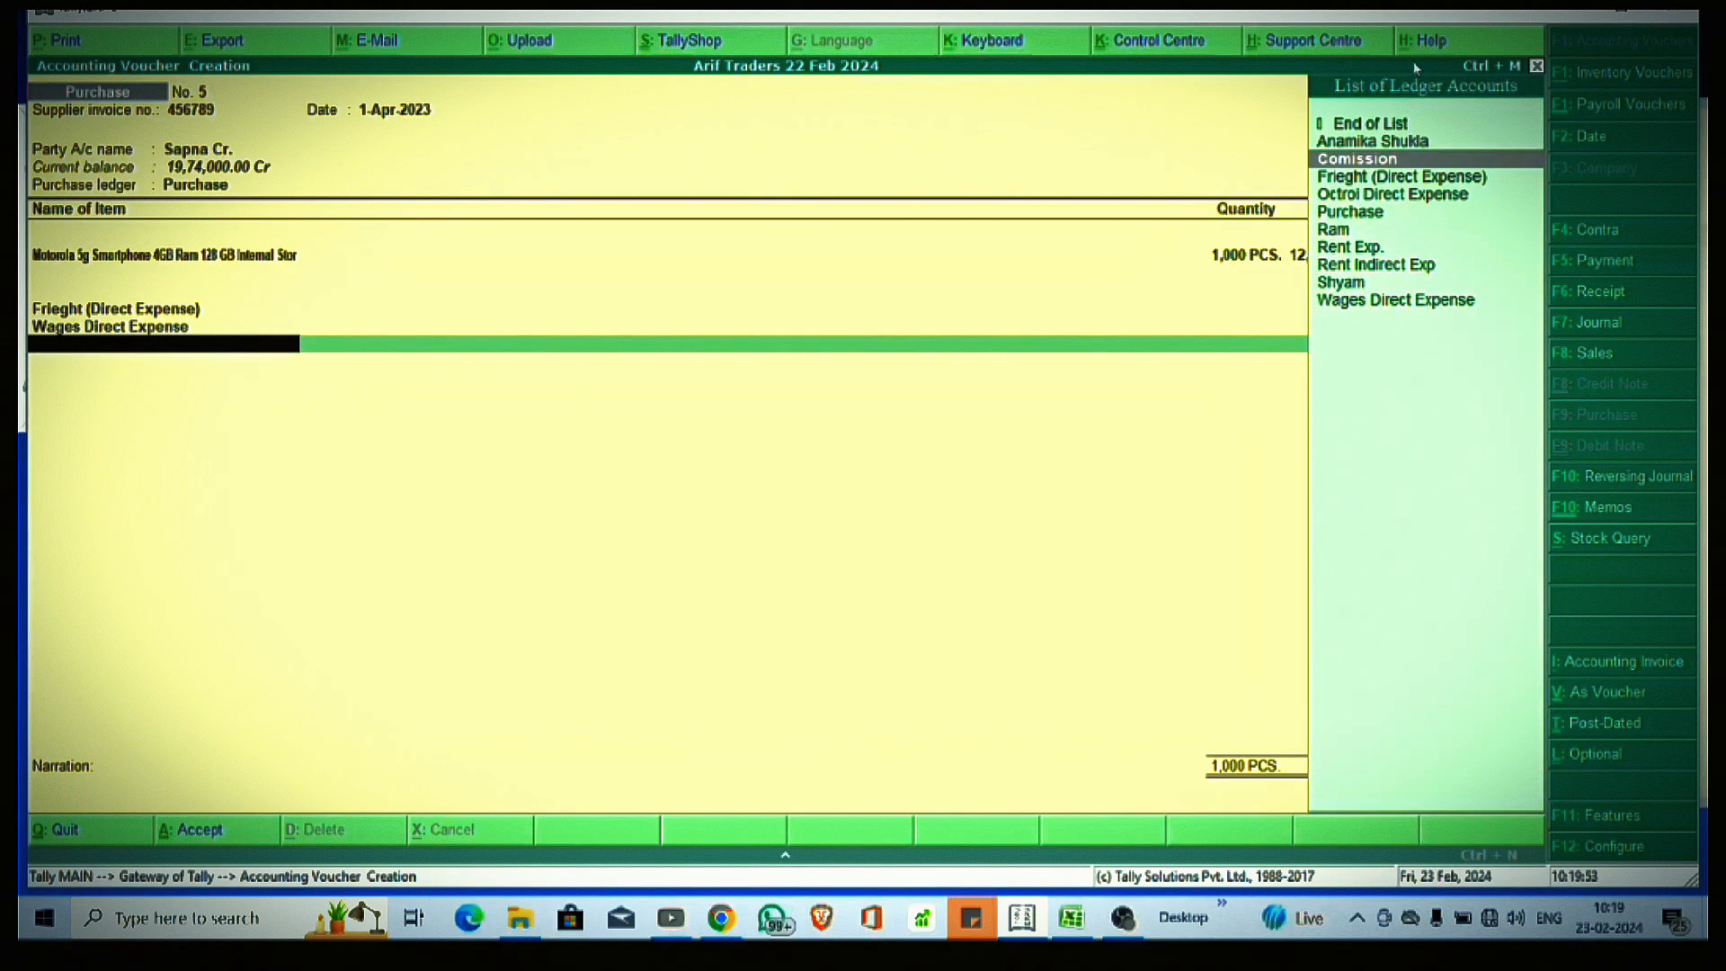
Step: Add the Octroi Direct Expense ledger with an amount of 1,000, leaving its rate empty
{"action": "type", "text": "o"}
{"action": "key", "text": "Return"}
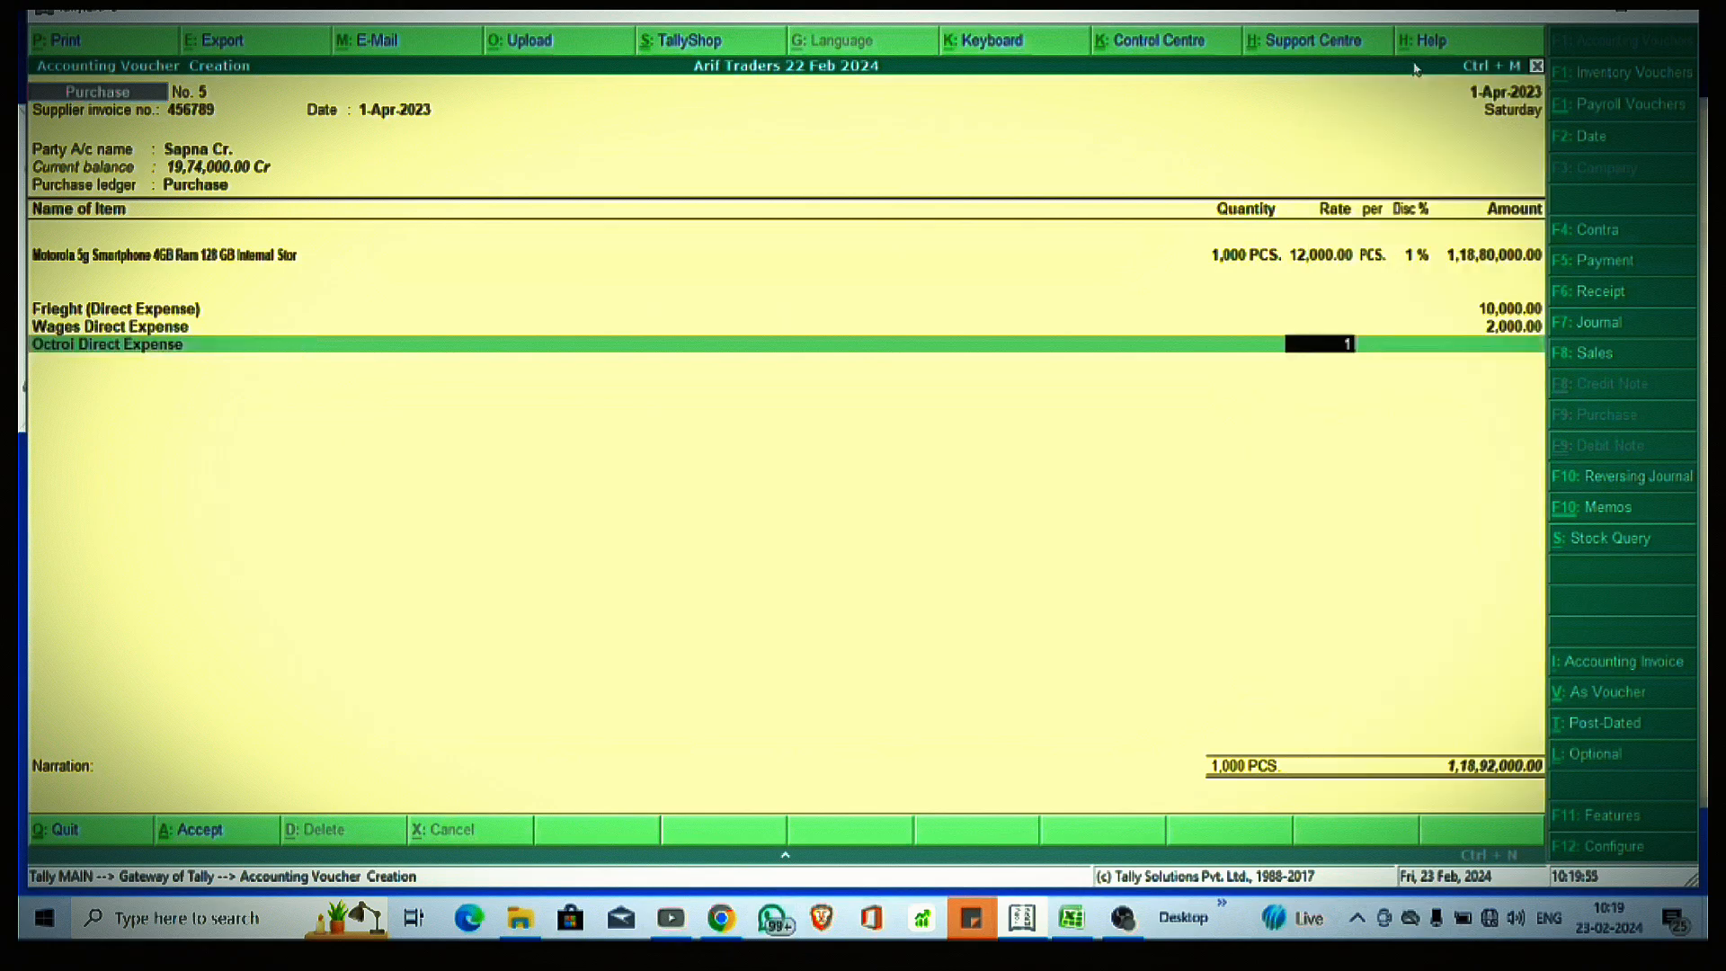
{"action": "key", "text": "BackSpace"}
{"action": "key", "text": "Return"}
{"action": "type", "text": "1000"}
{"action": "key", "text": "Return"}
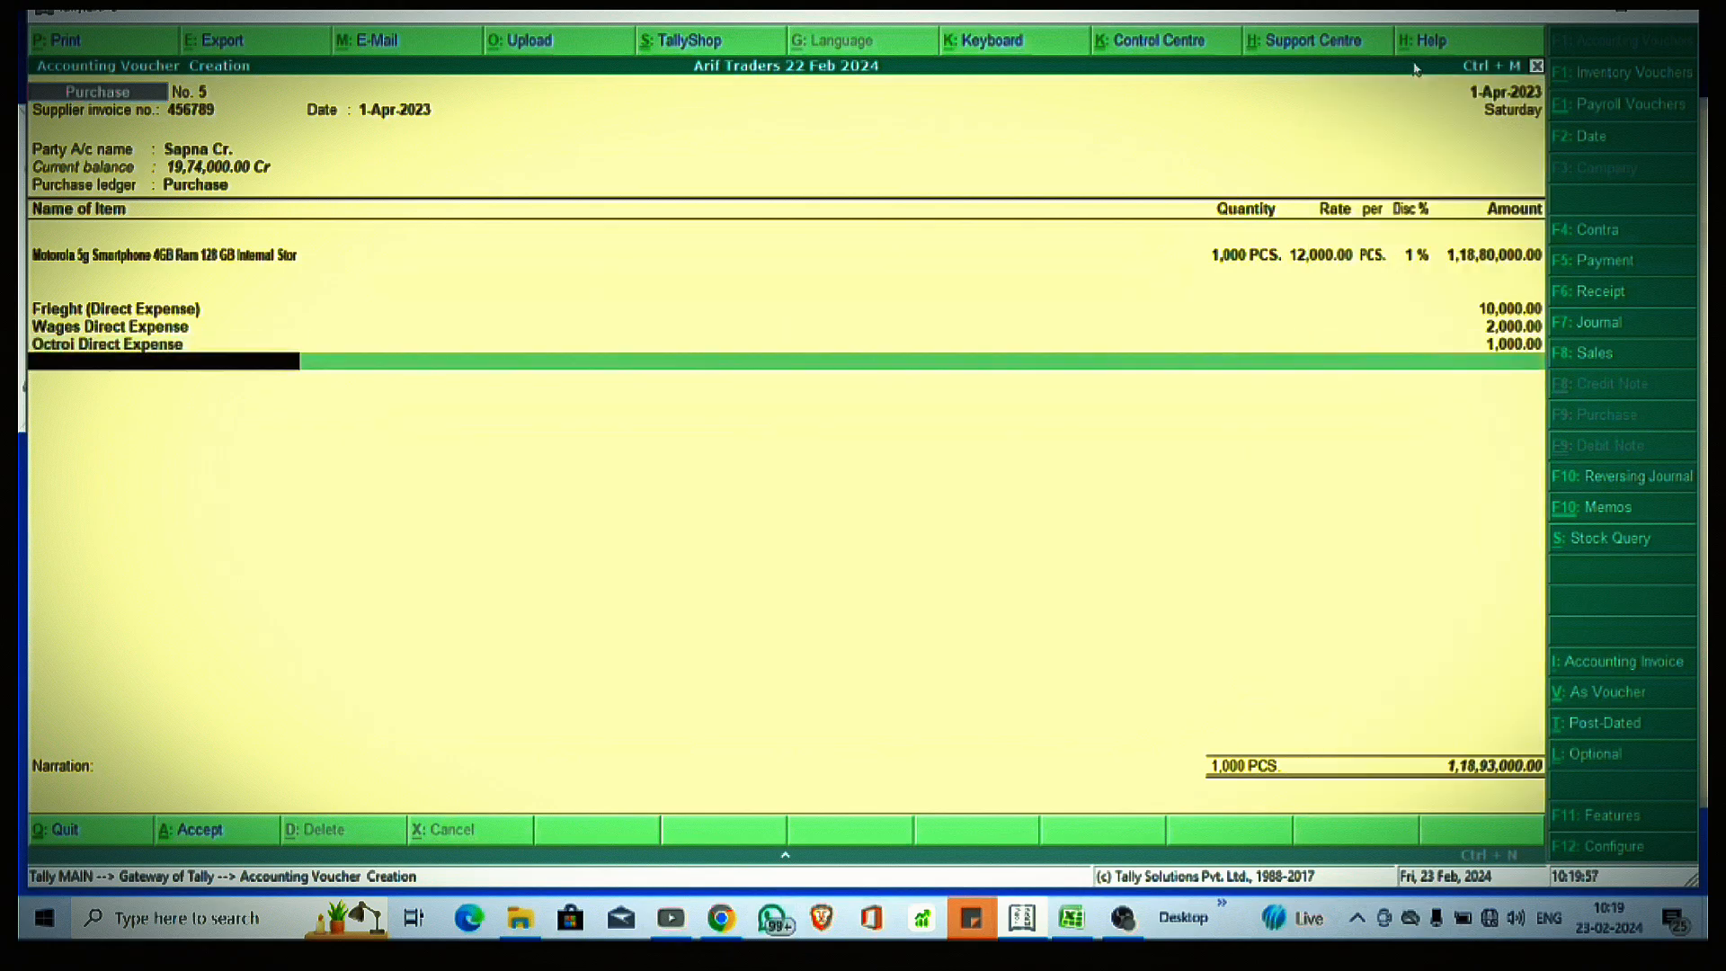
Step: End the expense list, enter the narration "Being GoodS purchased On credit." and save the voucher
{"action": "key", "text": "Return"}
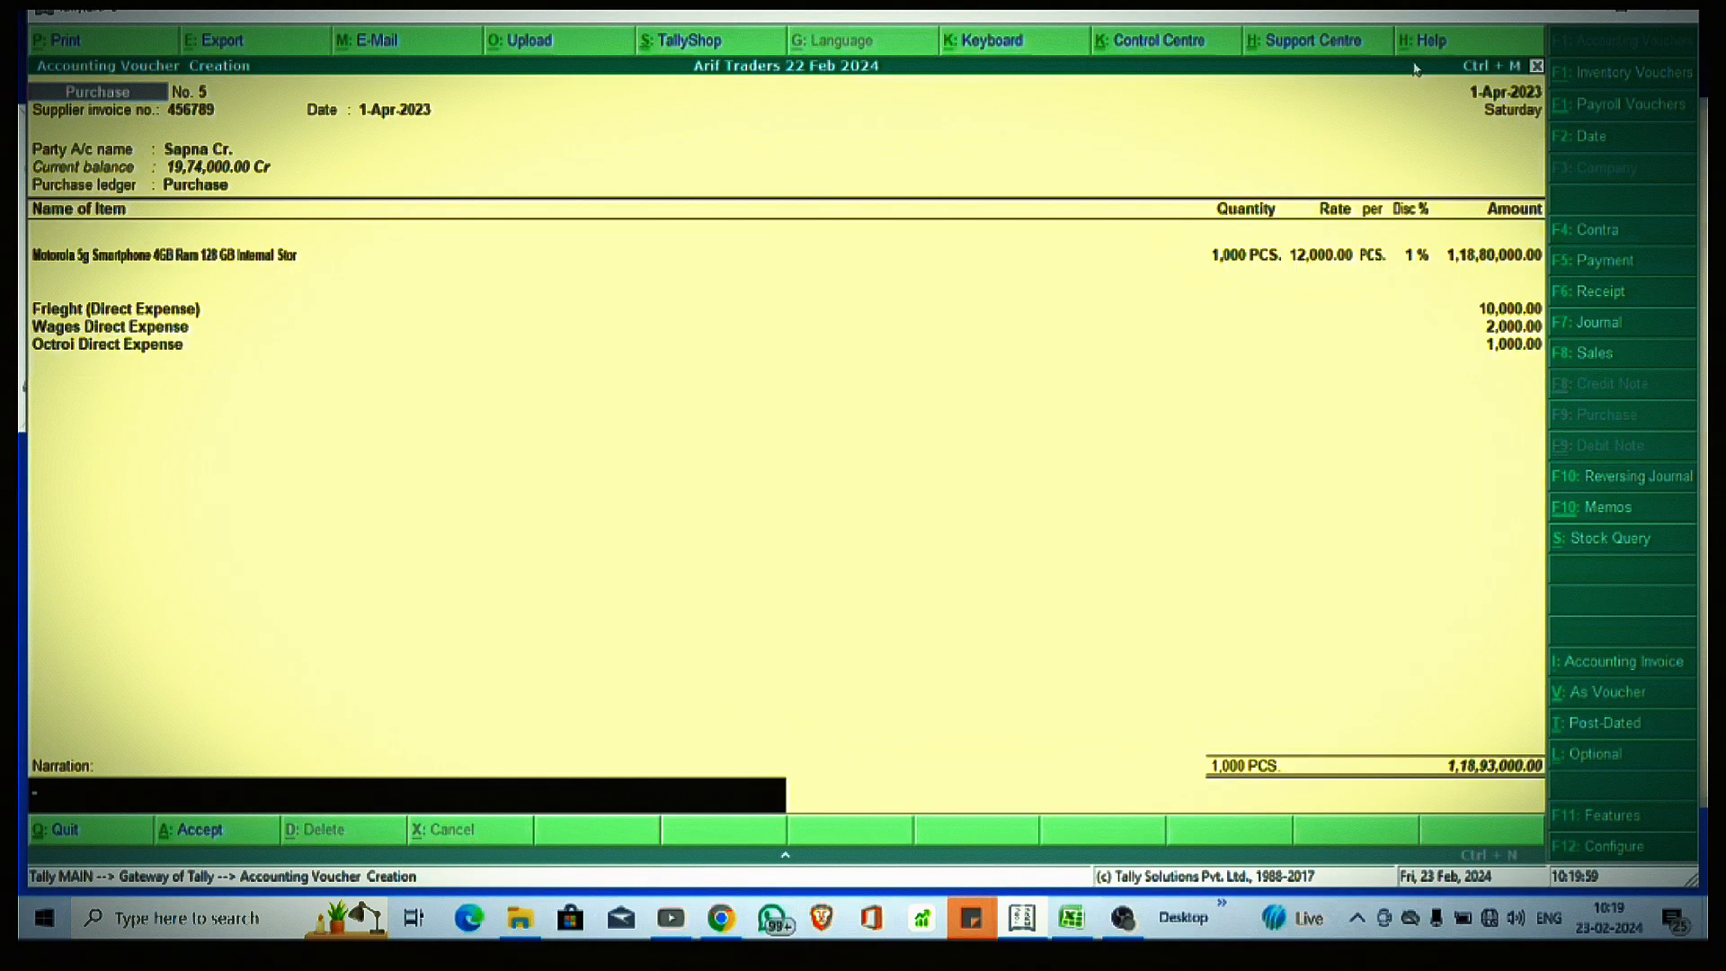
{"action": "type", "text": "Being GoodS purchas"}
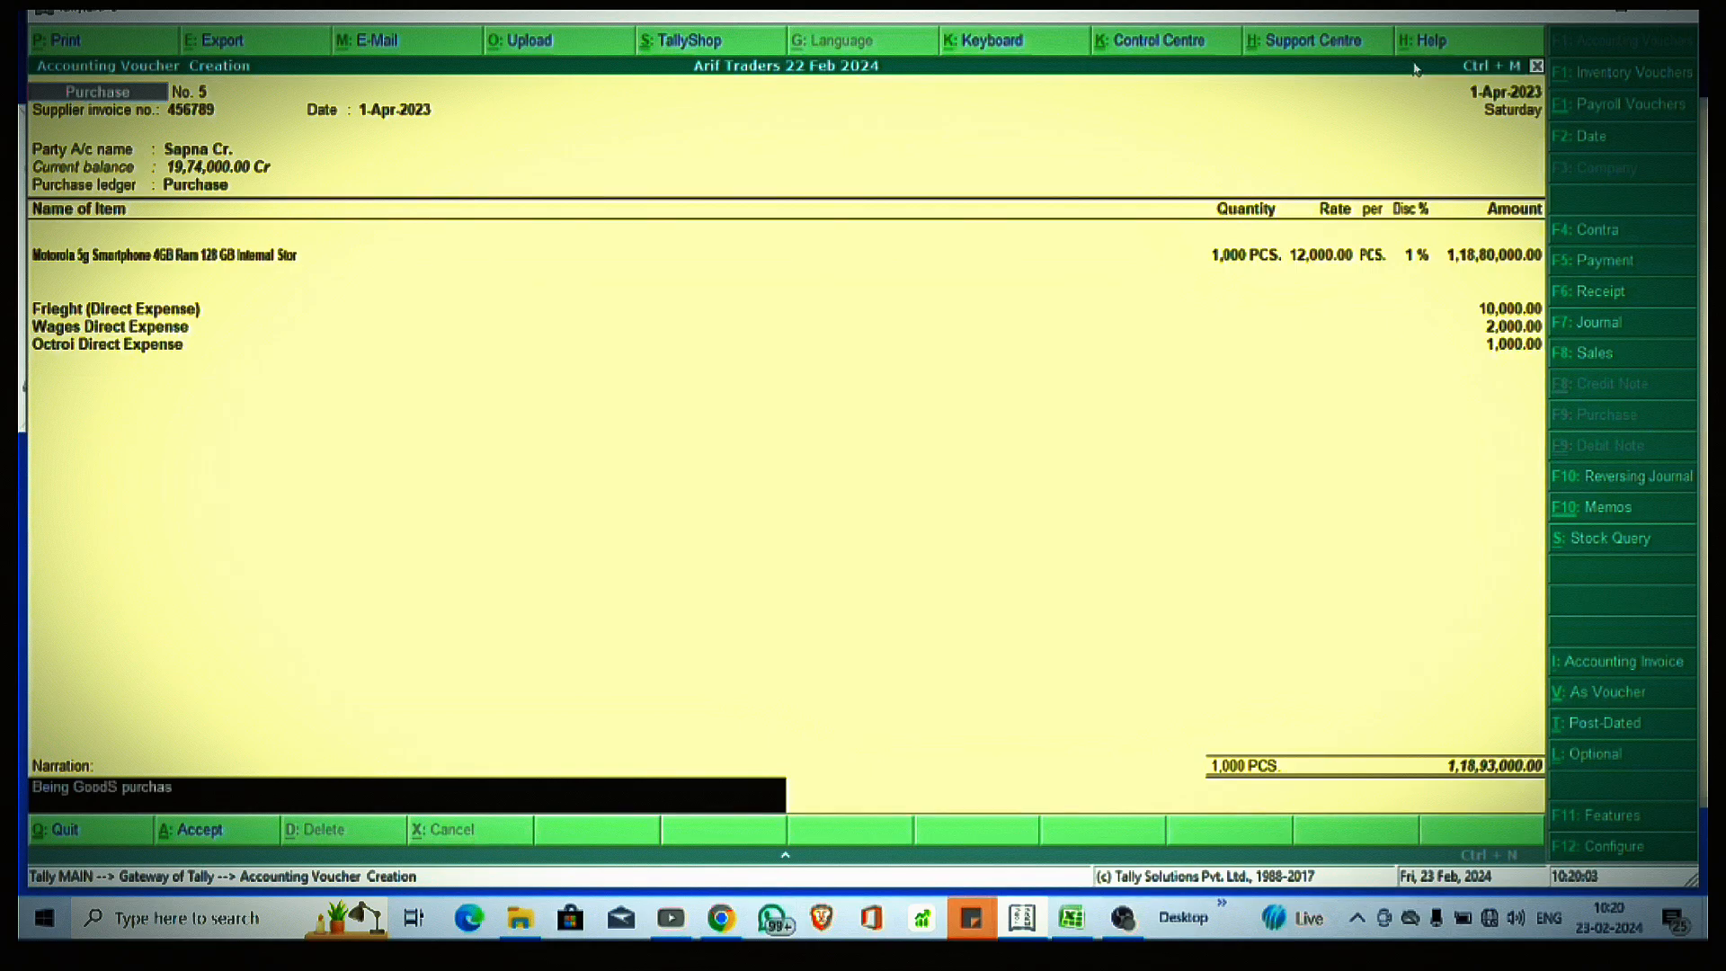
{"action": "type", "text": "ed On credit."}
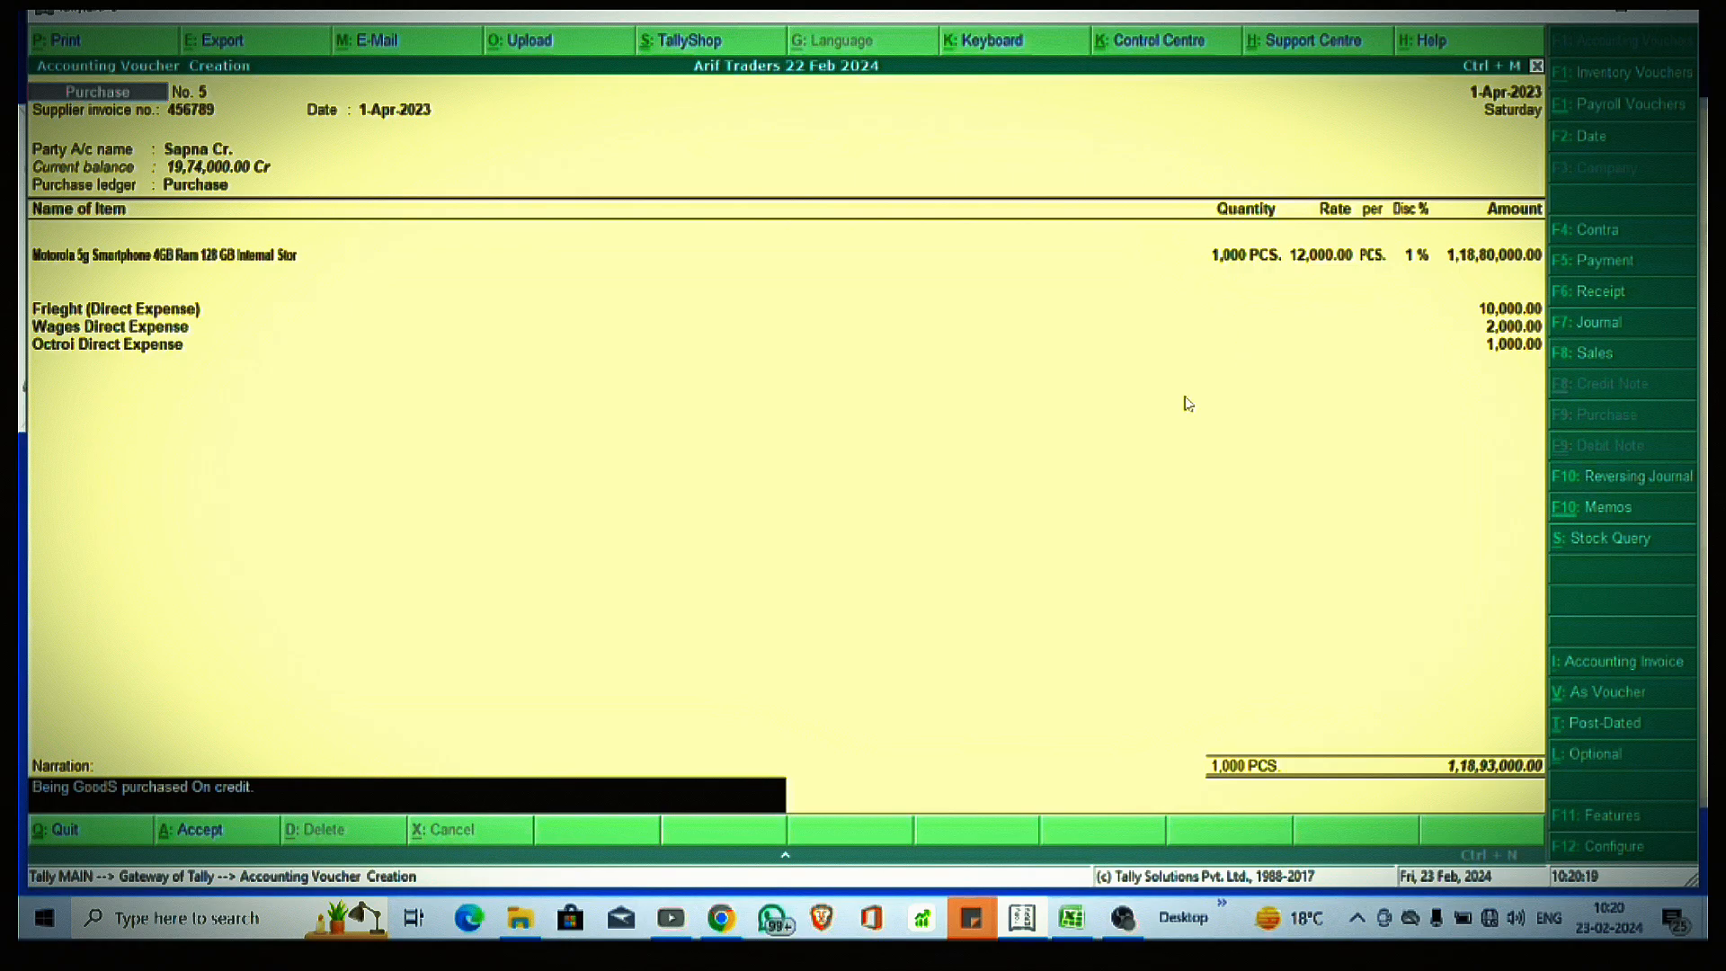
{"action": "key", "text": "ctrl+a"}
Step: Enter supplier invoice number 12345 dated 1-Apr-2023 on the new voucher and choose the supplier's Cr. ledger as the party account
{"action": "type", "text": "12345"}
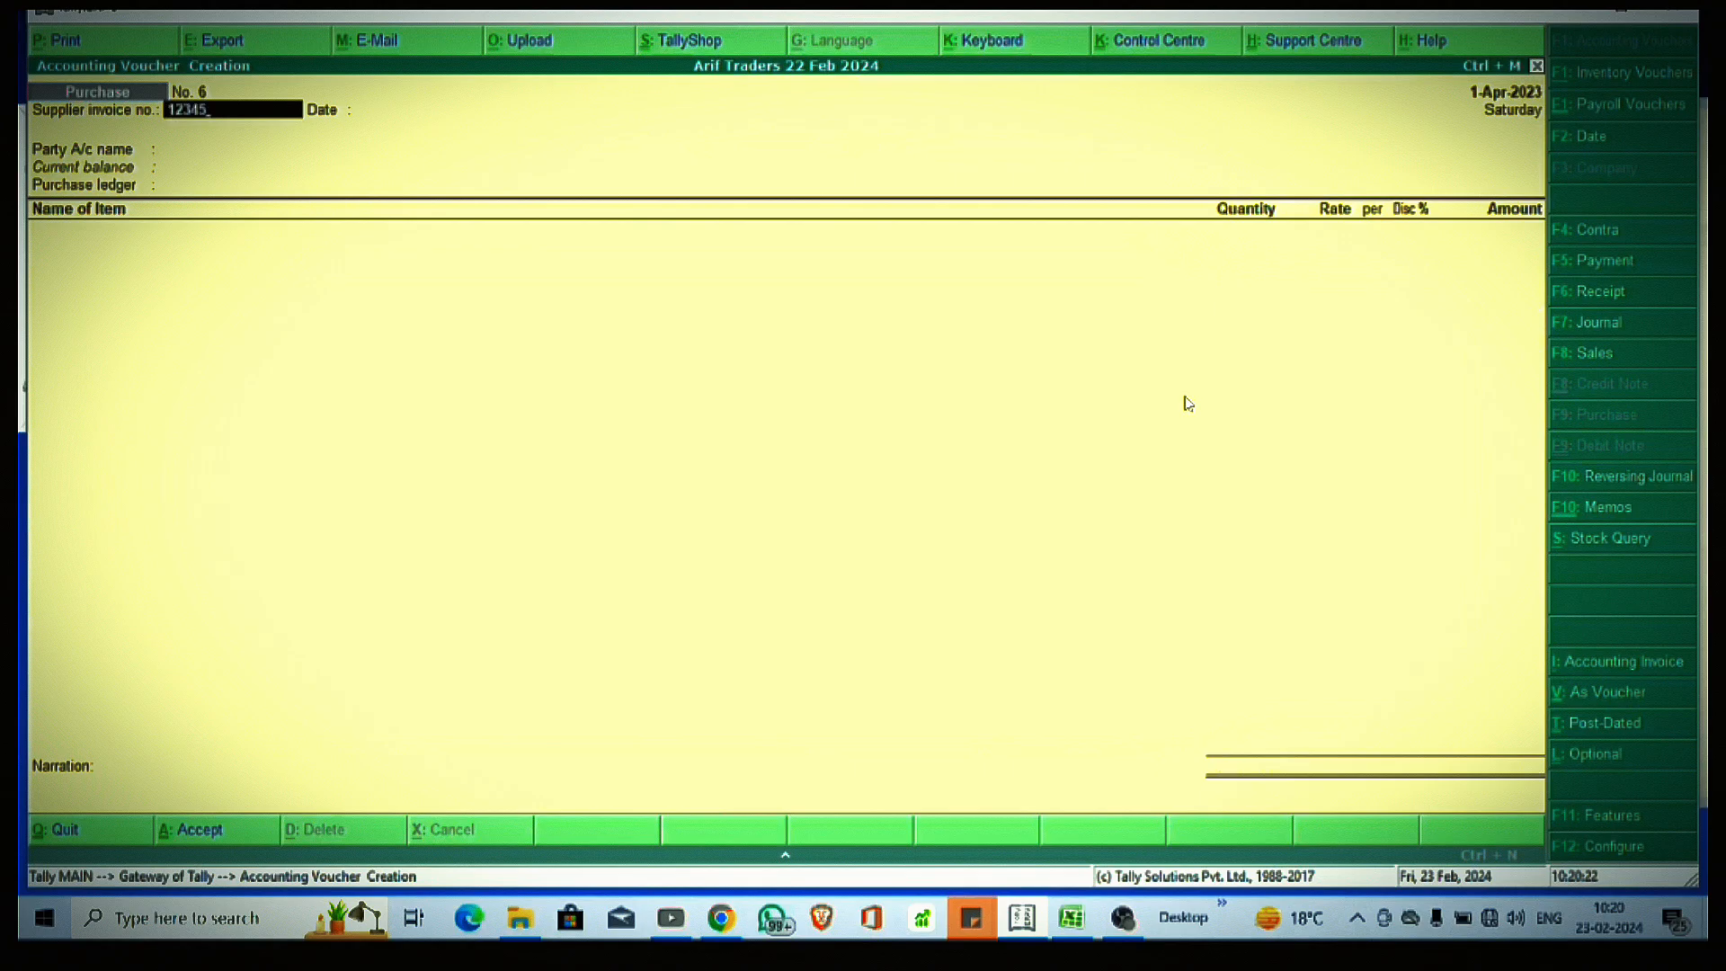
{"action": "key", "text": "Return"}
{"action": "key", "text": "Return"}
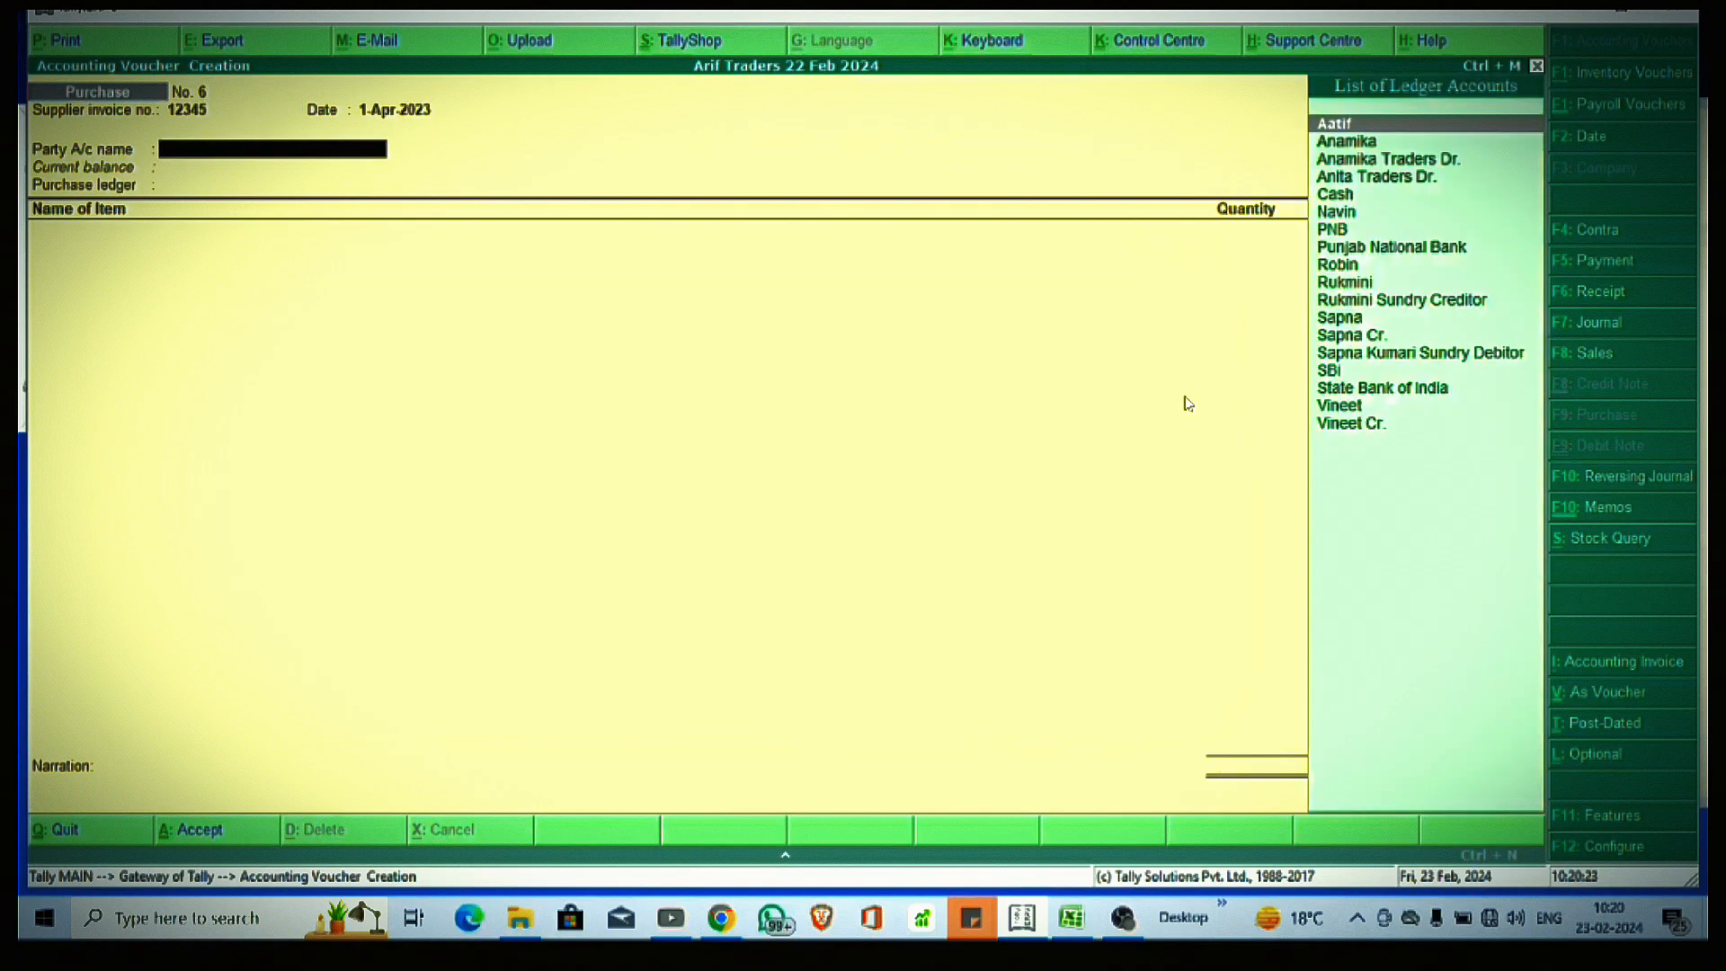
{"action": "type", "text": "Sa"}
{"action": "key", "text": "Down"}
{"action": "key", "text": "Return"}
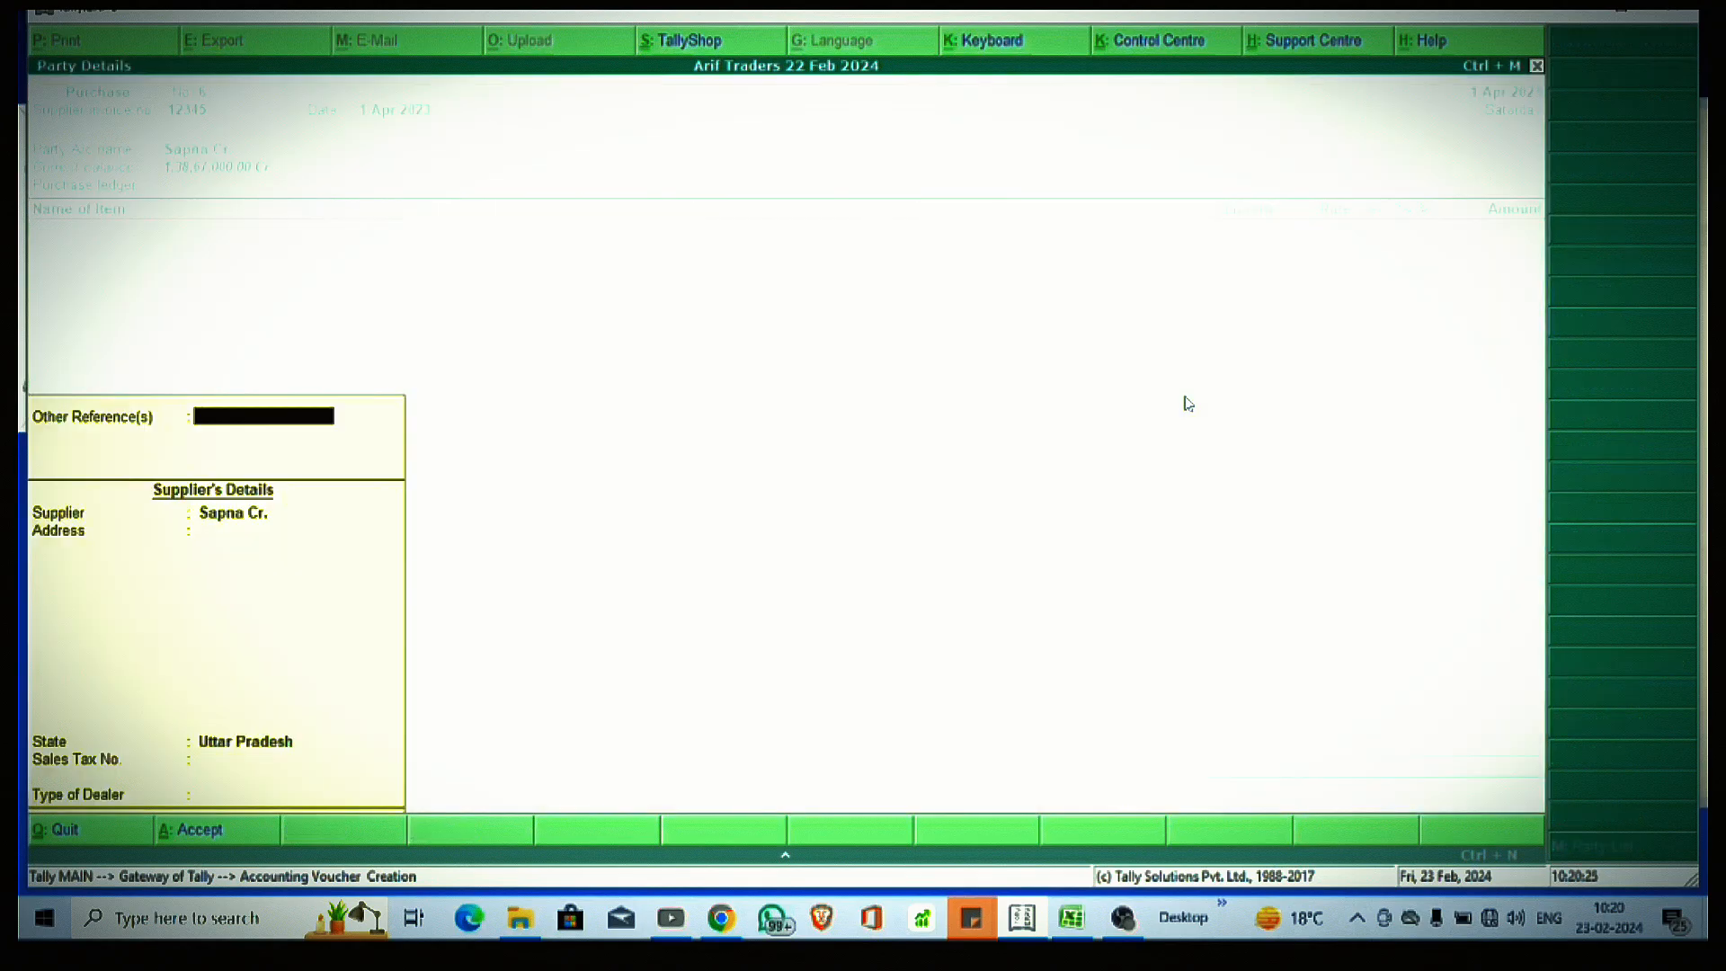
Step: Set the type of dealer to Regular in the party details and accept Purchase as the new voucher's purchase ledger
{"action": "key", "text": "Return"}
{"action": "key", "text": "Return"}
{"action": "key", "text": "Return"}
{"action": "key", "text": "Return"}
{"action": "key", "text": "Down"}
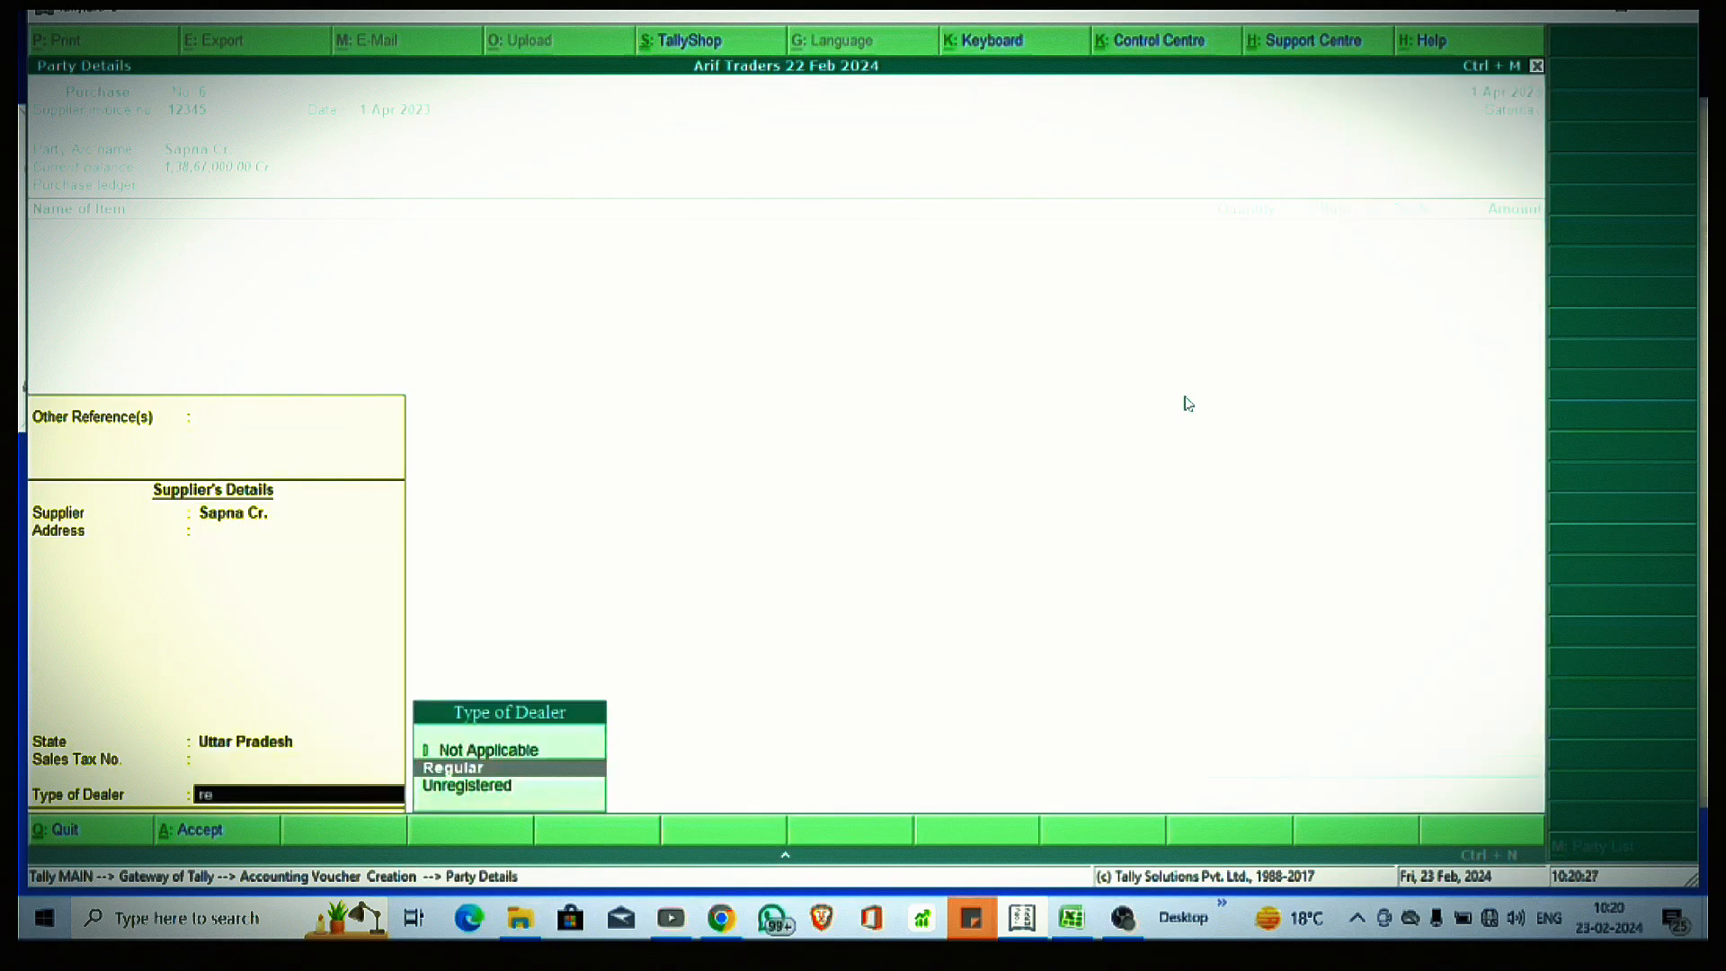
{"action": "key", "text": "Down"}
{"action": "key", "text": "Return"}
{"action": "key", "text": "Return"}
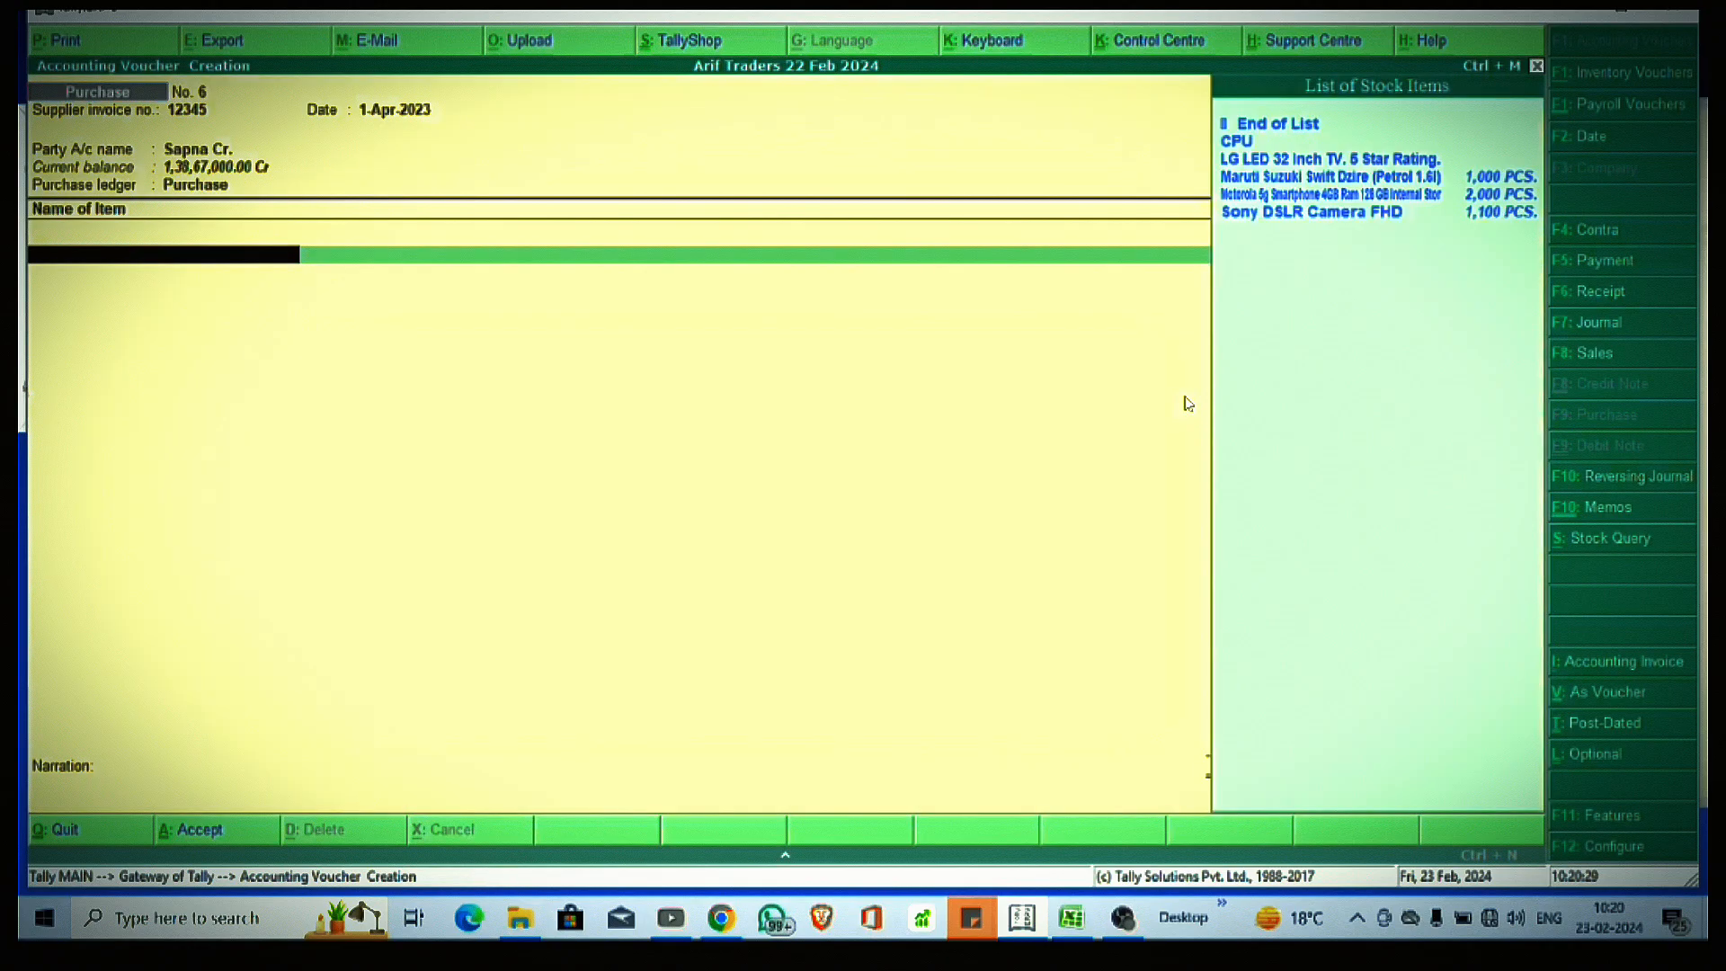
Step: Add the Motorola 5g Smartphone stock item to the purchase voucher and allocate it to Gida Godown-1
{"action": "key", "text": "Down"}
{"action": "key", "text": "Down"}
{"action": "key", "text": "Down"}
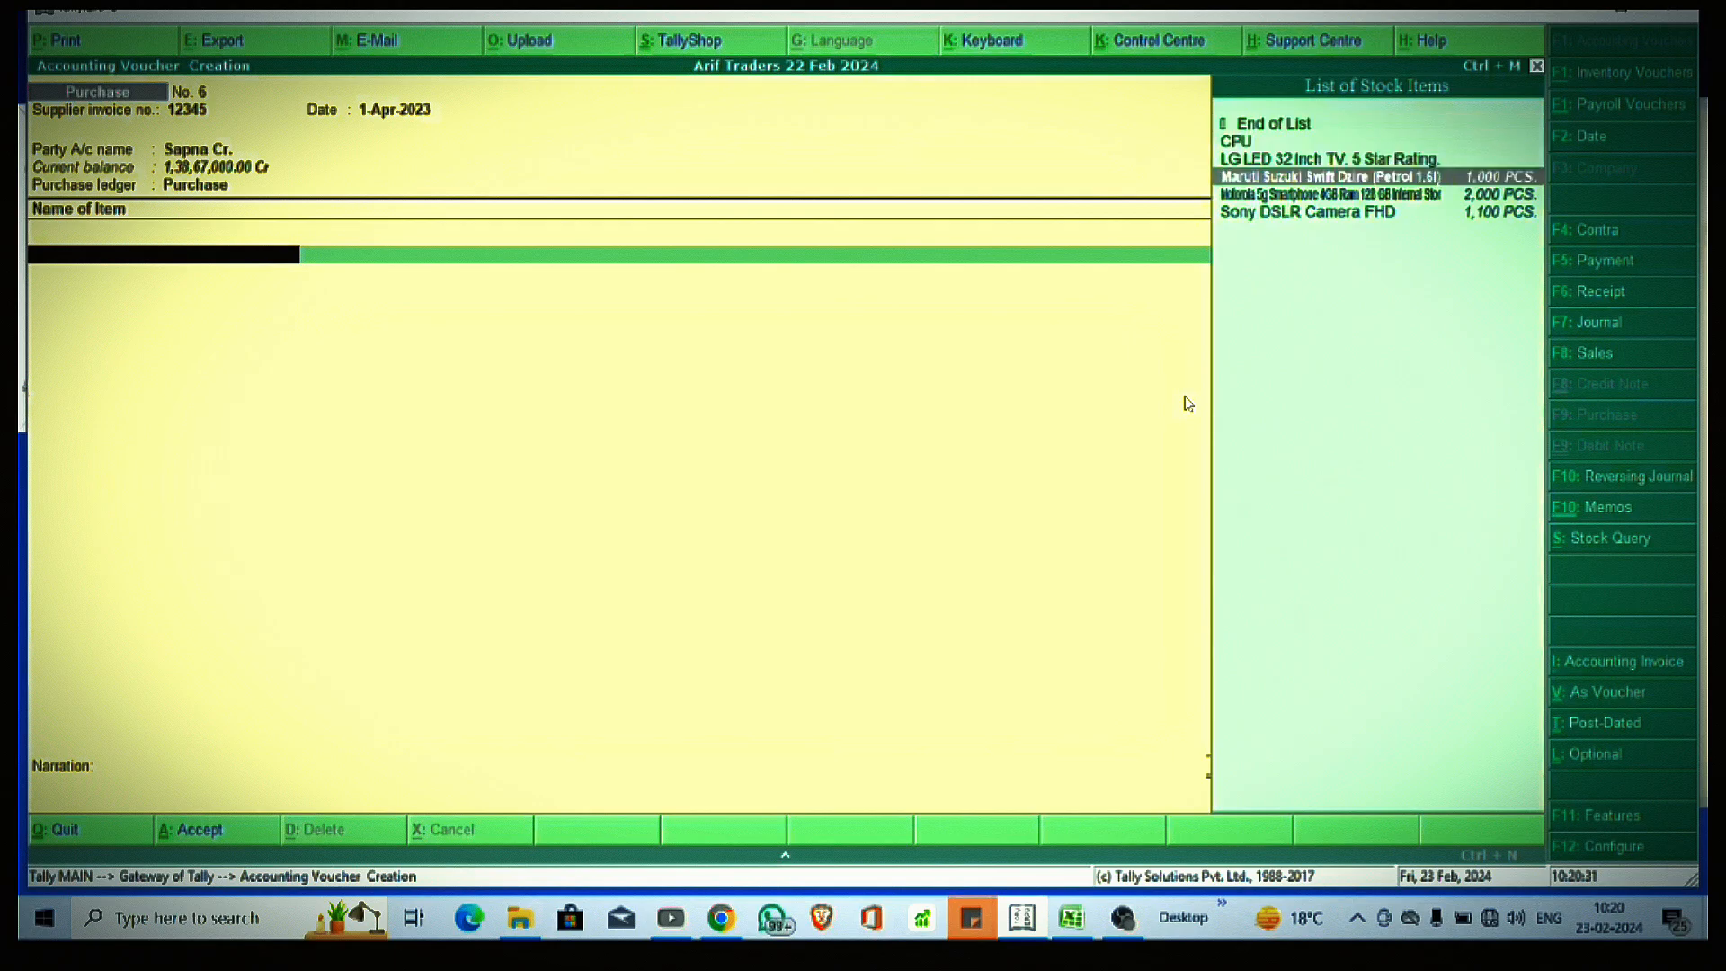
{"action": "key", "text": "Down"}
{"action": "key", "text": "Return"}
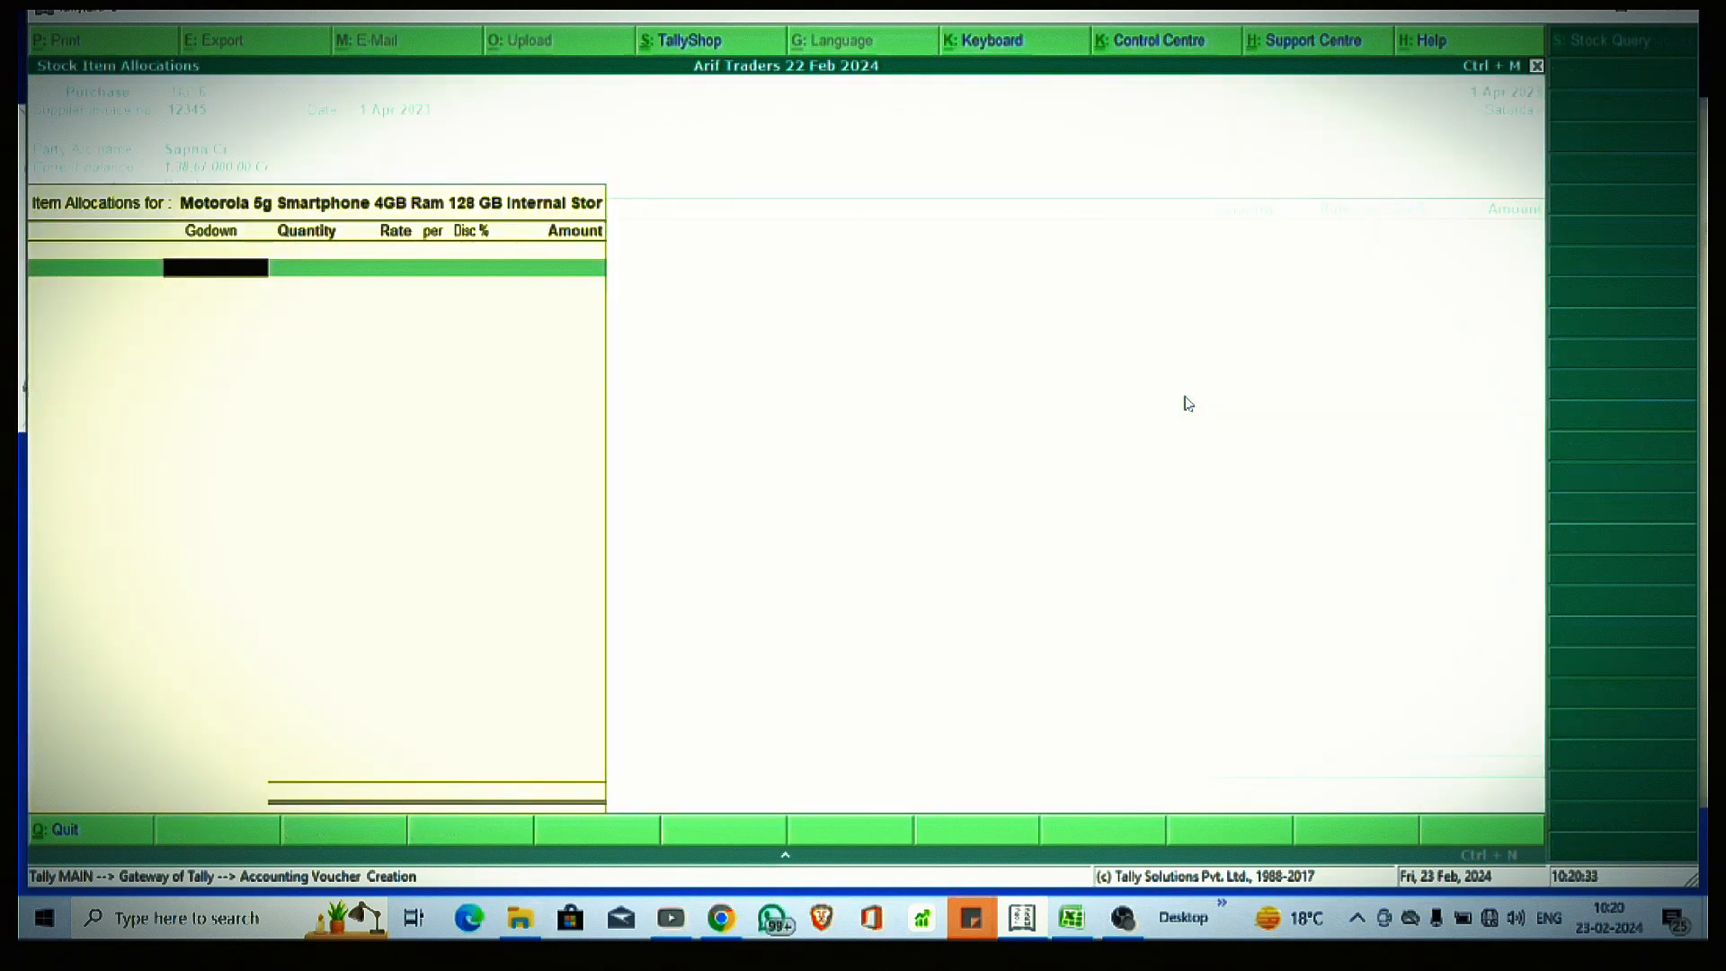
{"action": "key", "text": "Down"}
{"action": "key", "text": "Down"}
{"action": "key", "text": "Up"}
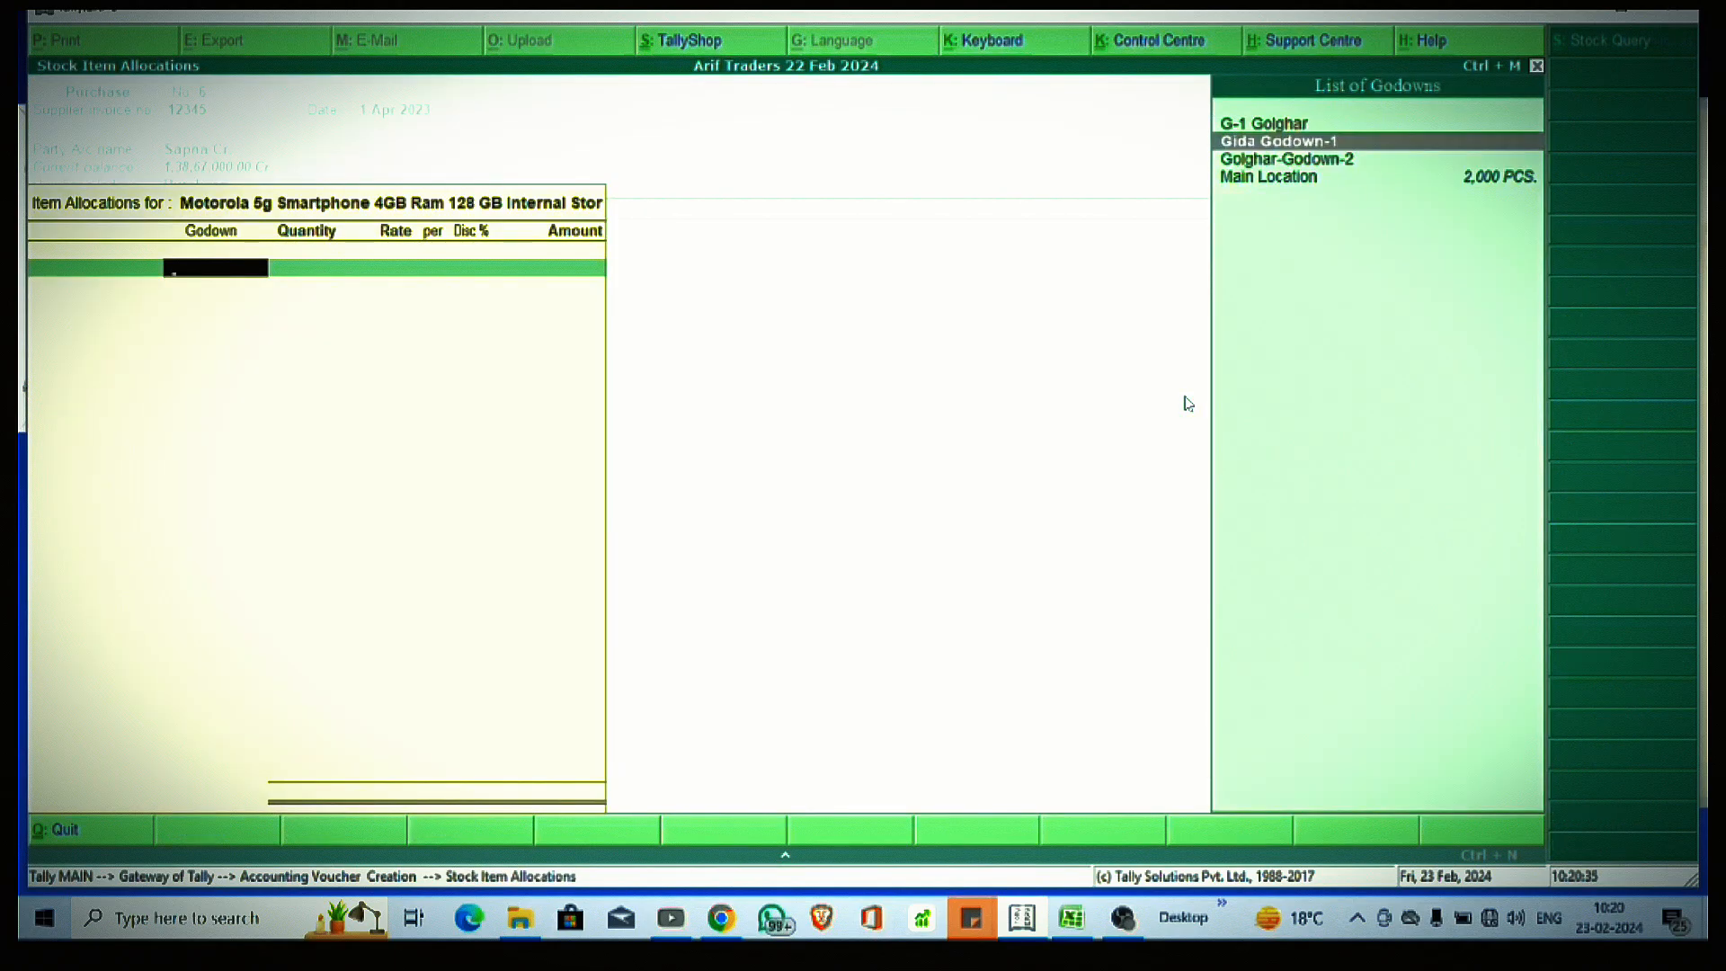
{"action": "key", "text": "Return"}
Step: Enter a quantity of 100 PCS. for the smartphone at a rate of 12,000 with a 1 % discount and accept the allocation
{"action": "type", "text": "100"}
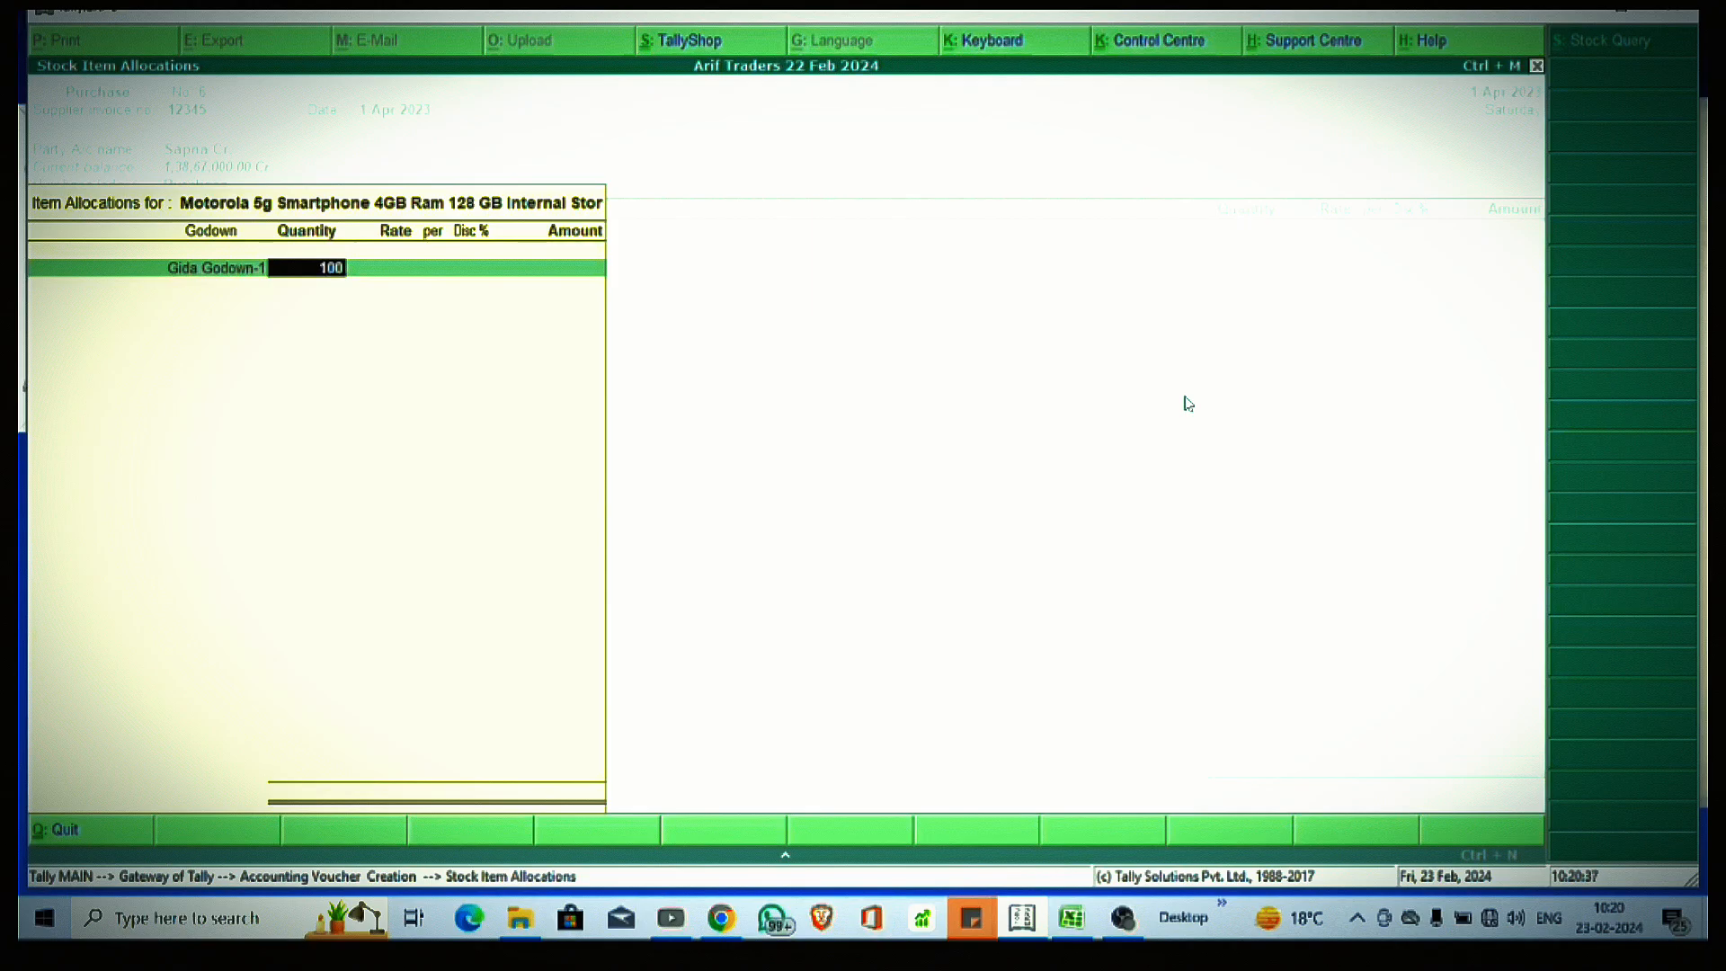
{"action": "key", "text": "Return"}
{"action": "key", "text": "Return"}
{"action": "key", "text": "Return"}
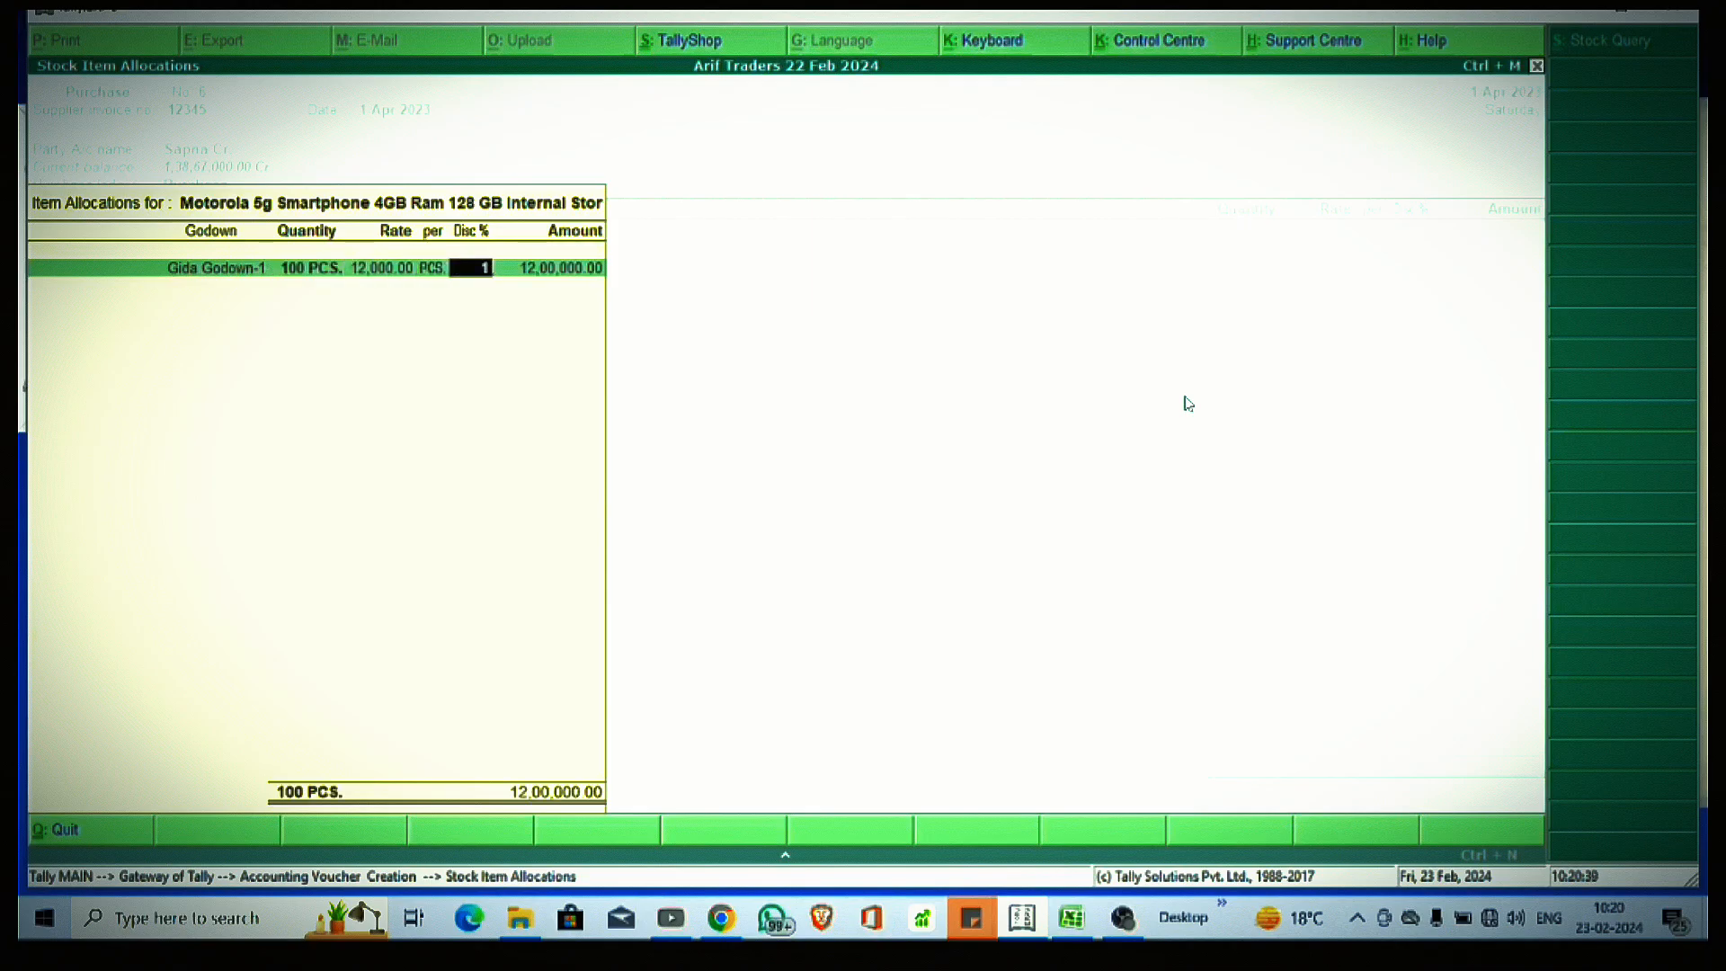
{"action": "type", "text": "1"}
{"action": "key", "text": "Return"}
{"action": "key", "text": "Return"}
{"action": "key", "text": "Return"}
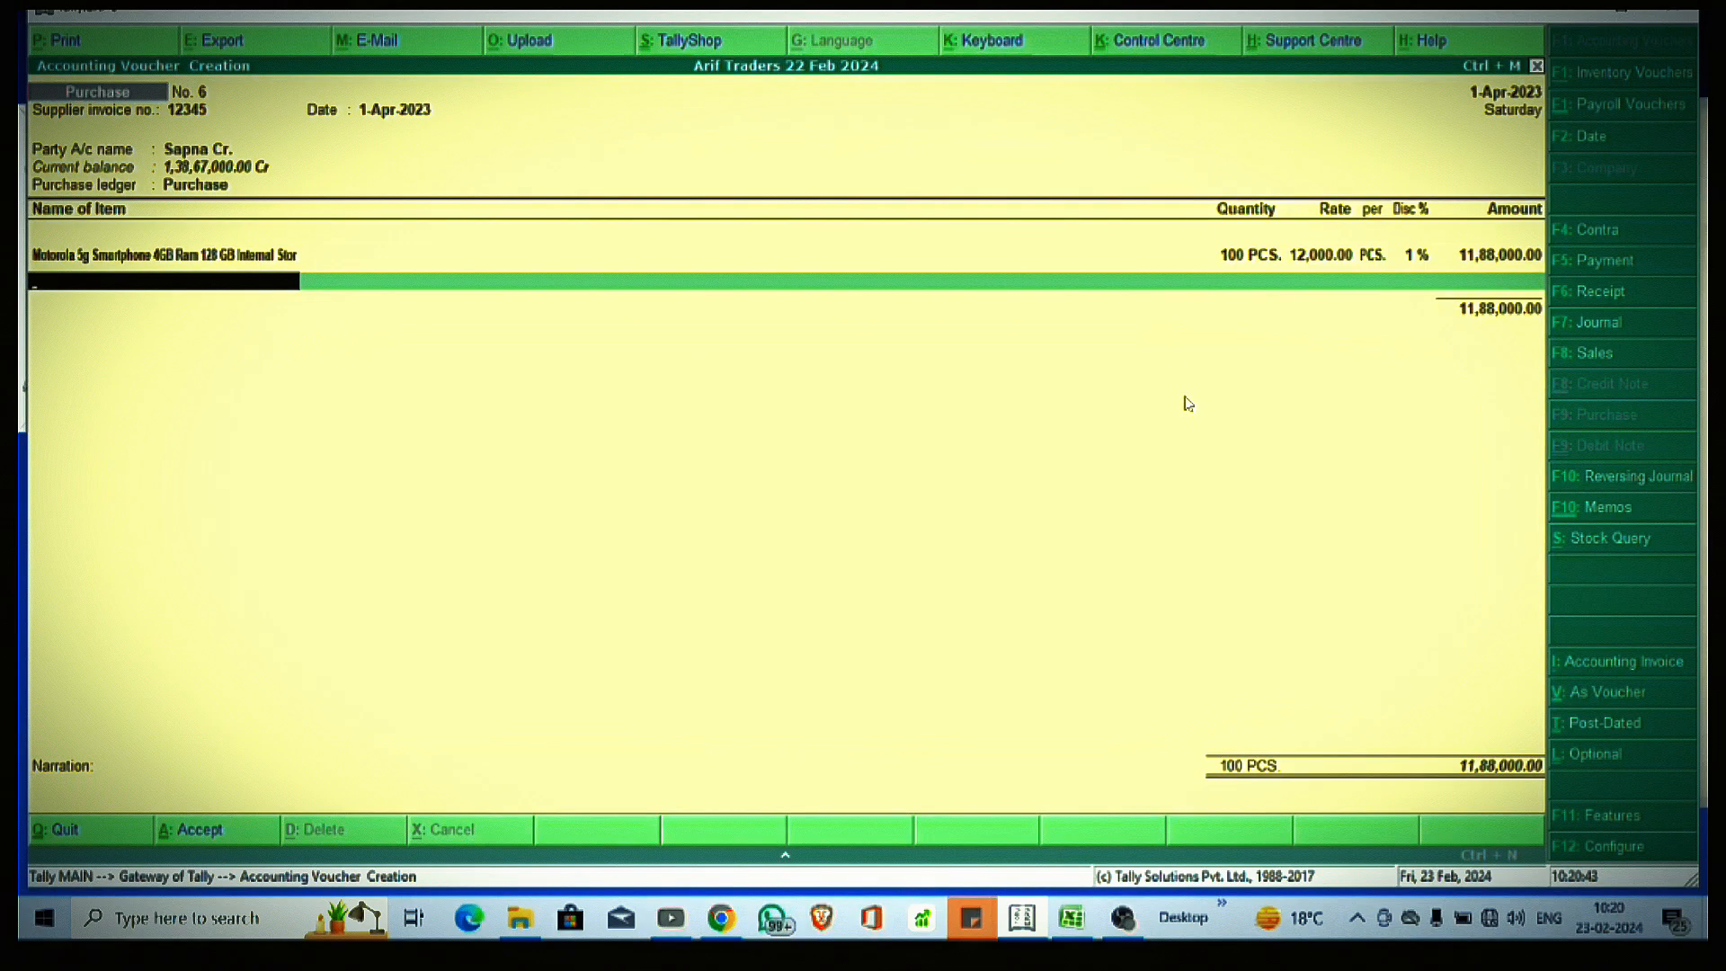
Step: End the stock item list after the smartphone line
{"action": "key", "text": "Down"}
{"action": "key", "text": "Down"}
{"action": "key", "text": "Down"}
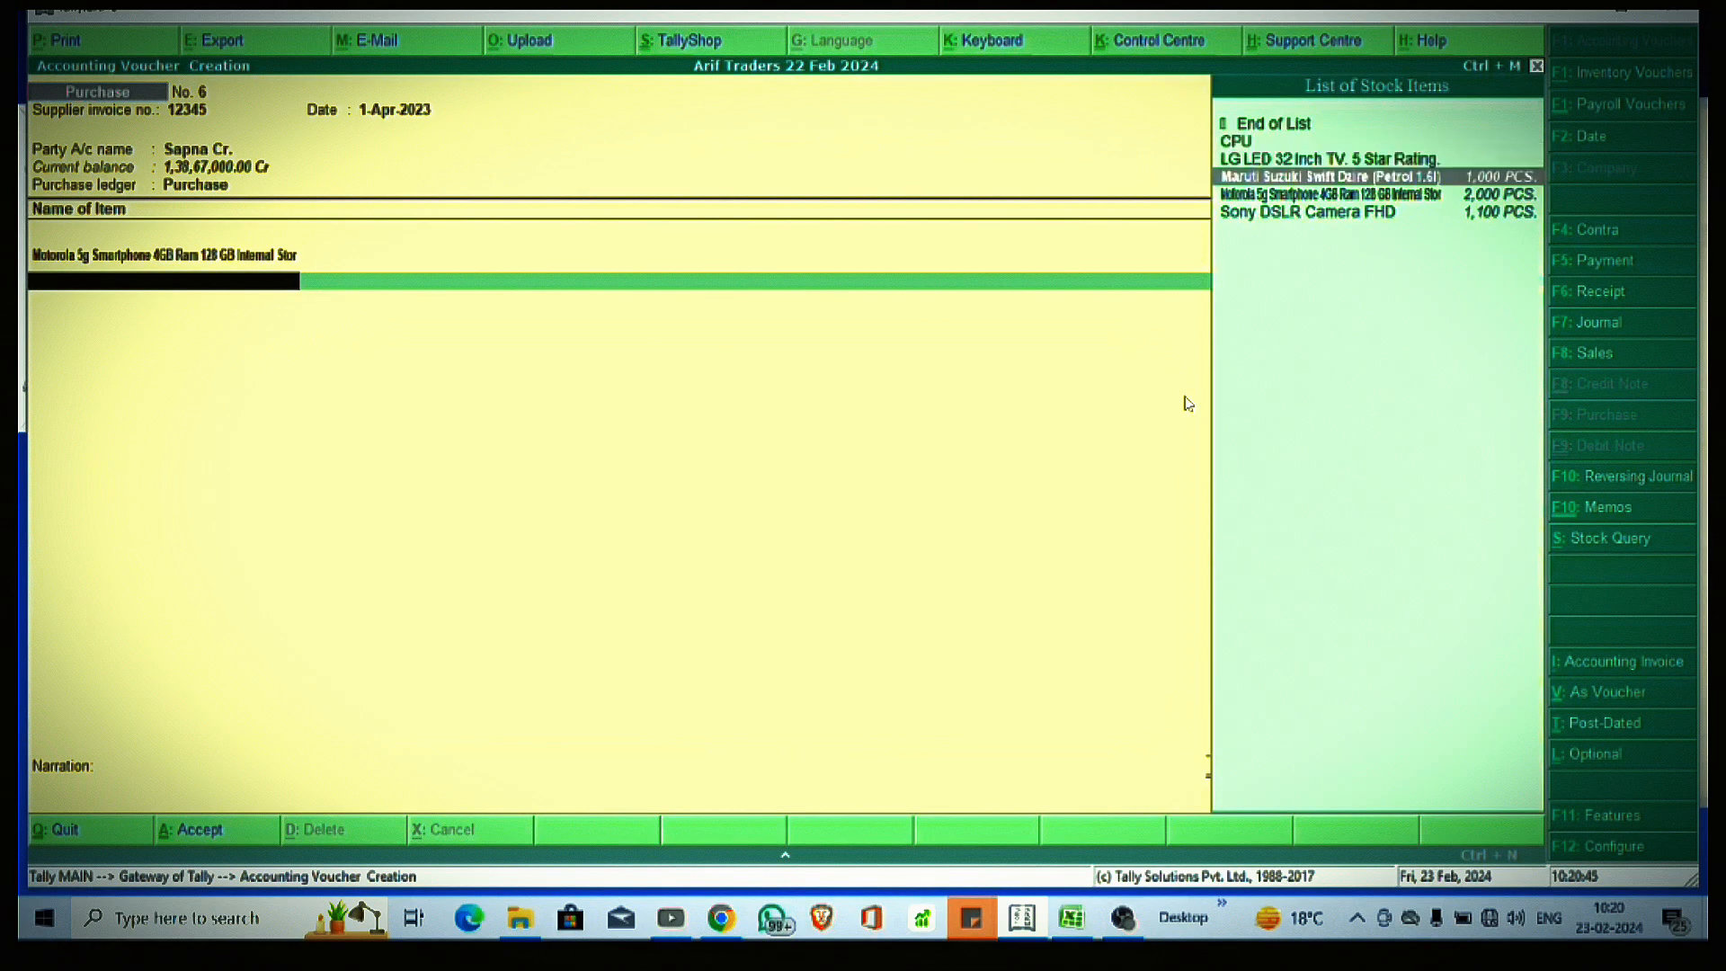
{"action": "key", "text": "Up"}
{"action": "key", "text": "Up"}
{"action": "key", "text": "Up"}
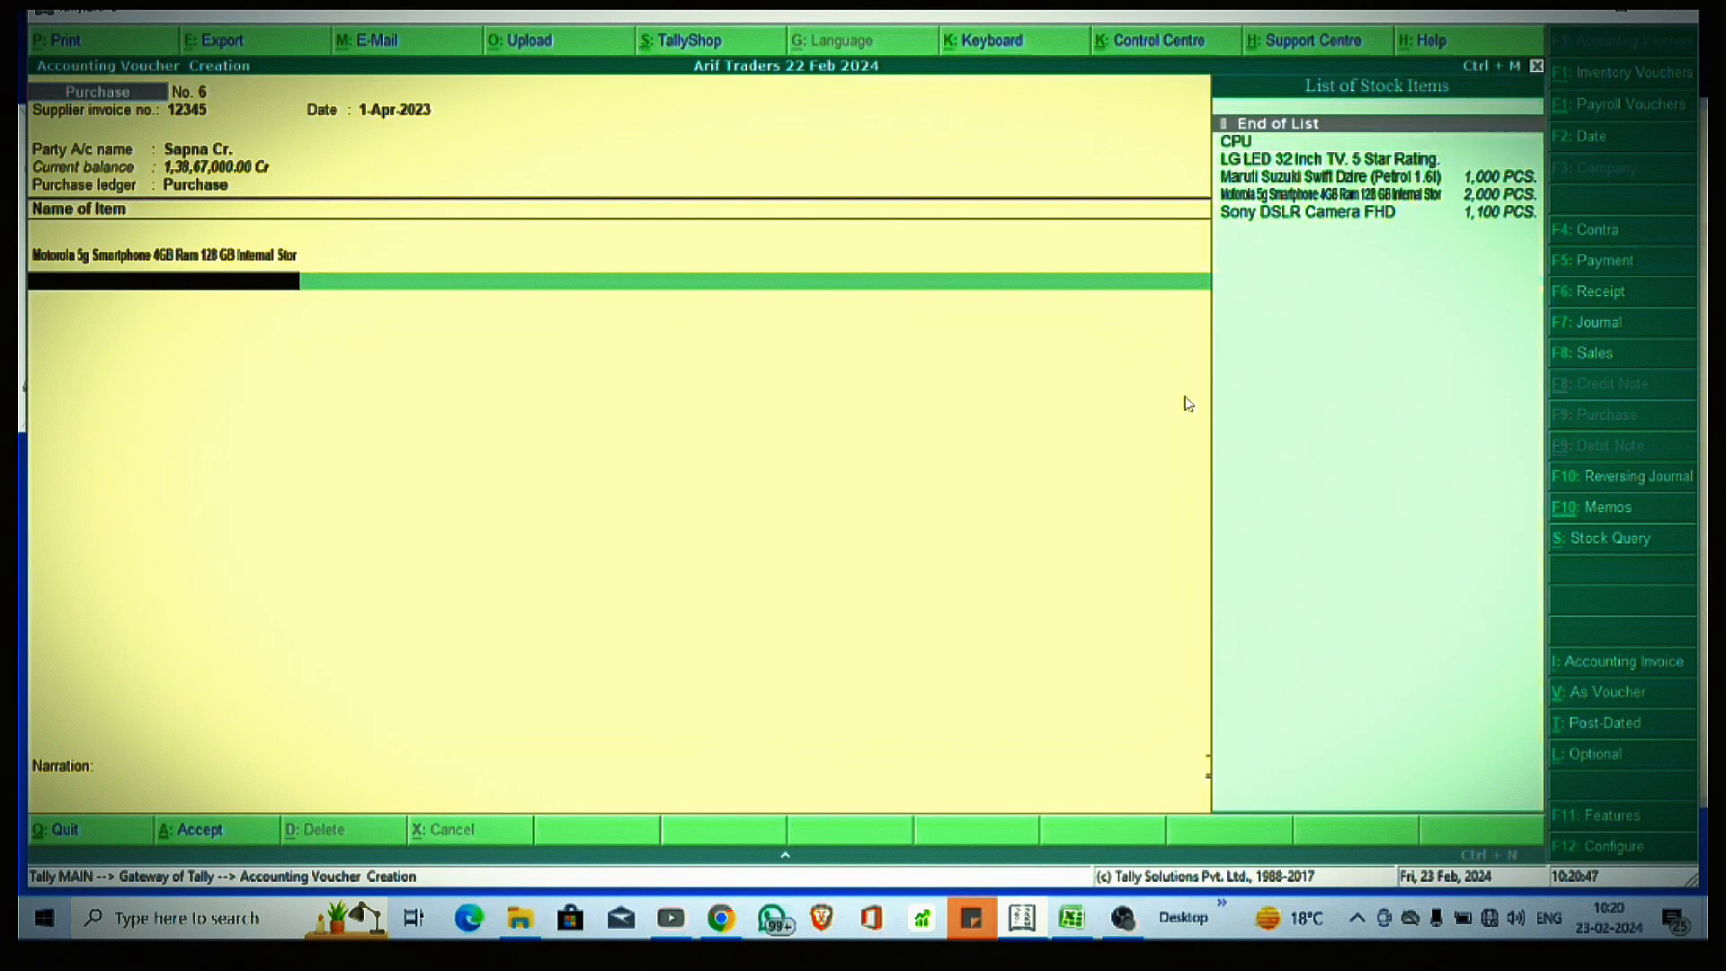
{"action": "key", "text": "Return"}
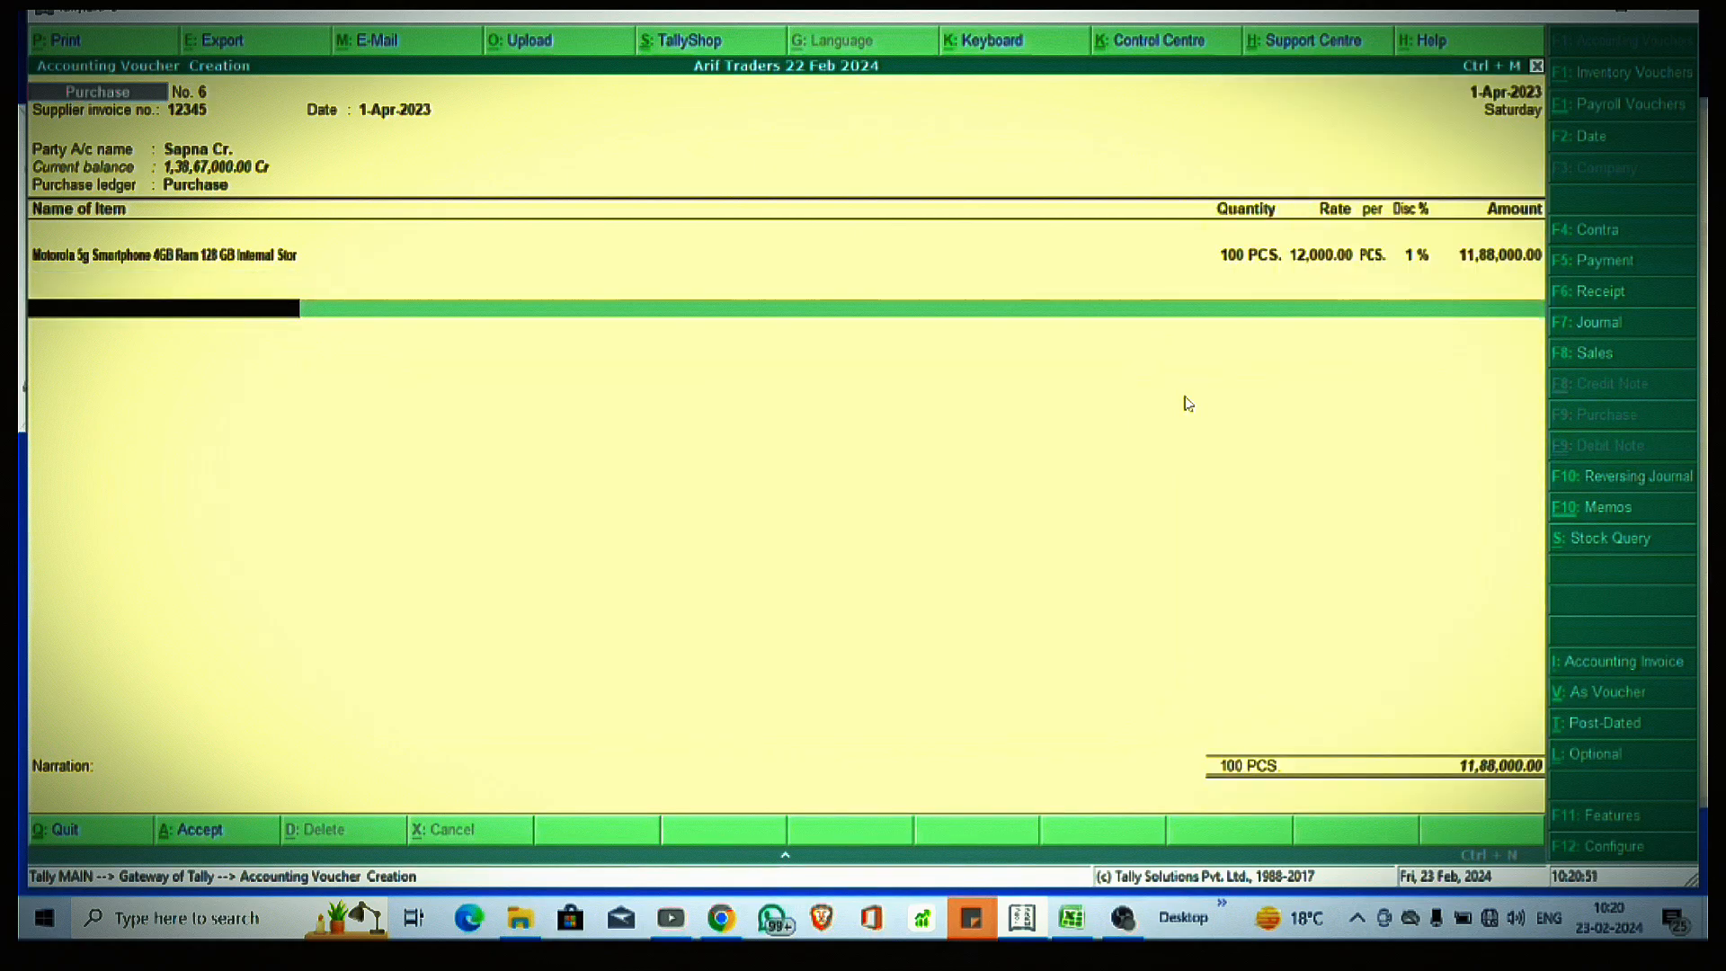
Step: Add the Frieght (Direct Expense) ledger below the item with an amount of 1,000
{"action": "key", "text": "Return"}
{"action": "key", "text": "Down"}
{"action": "key", "text": "Down"}
{"action": "key", "text": "Down"}
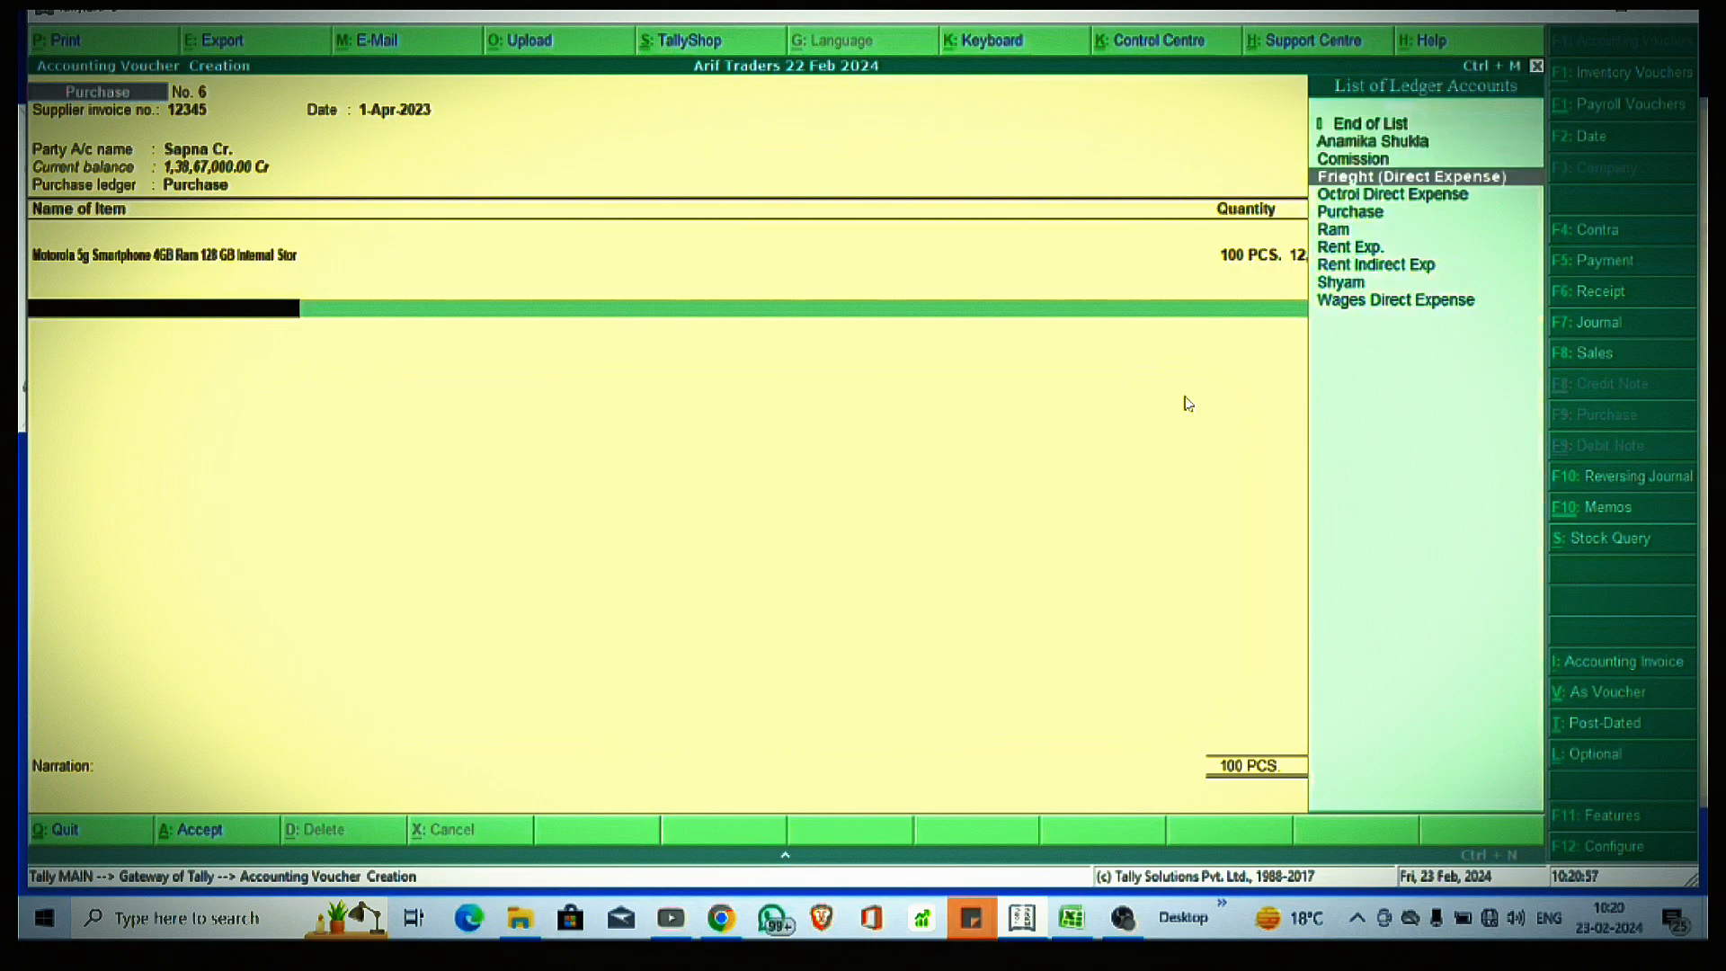
{"action": "key", "text": "Return"}
{"action": "key", "text": "Return"}
{"action": "type", "text": "1000"}
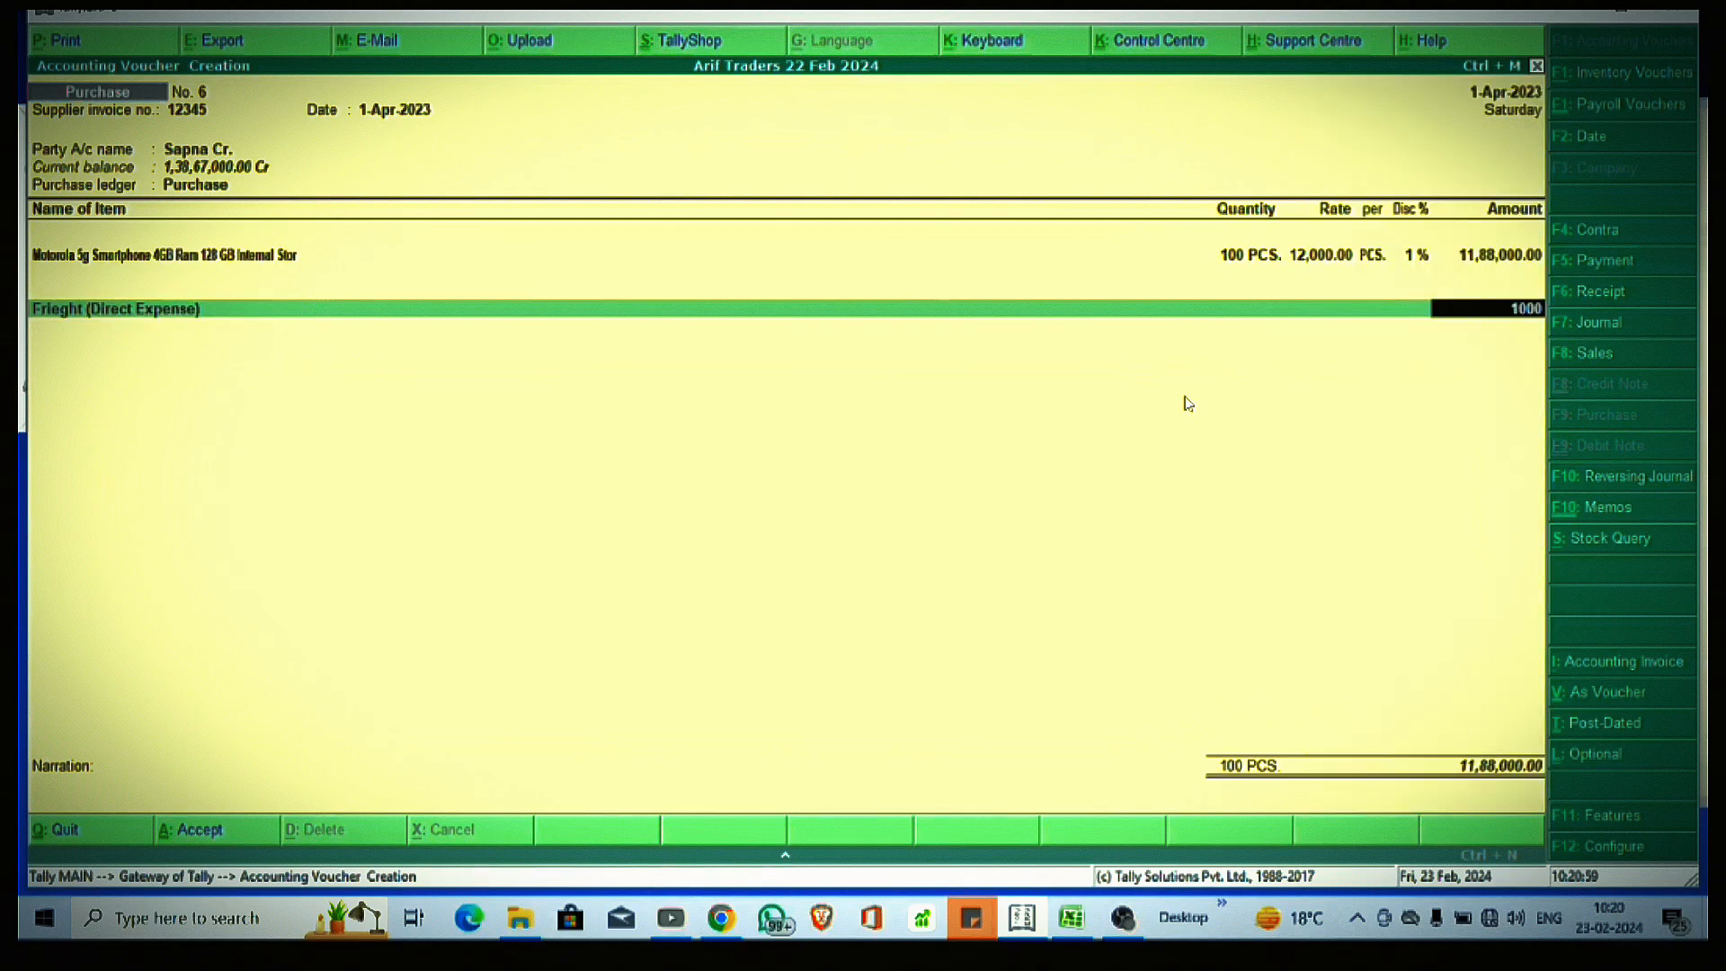
{"action": "key", "text": "Return"}
Step: Add the Wages Direct Expense ledger with an amount of 500
{"action": "type", "text": "w"}
{"action": "key", "text": "Return"}
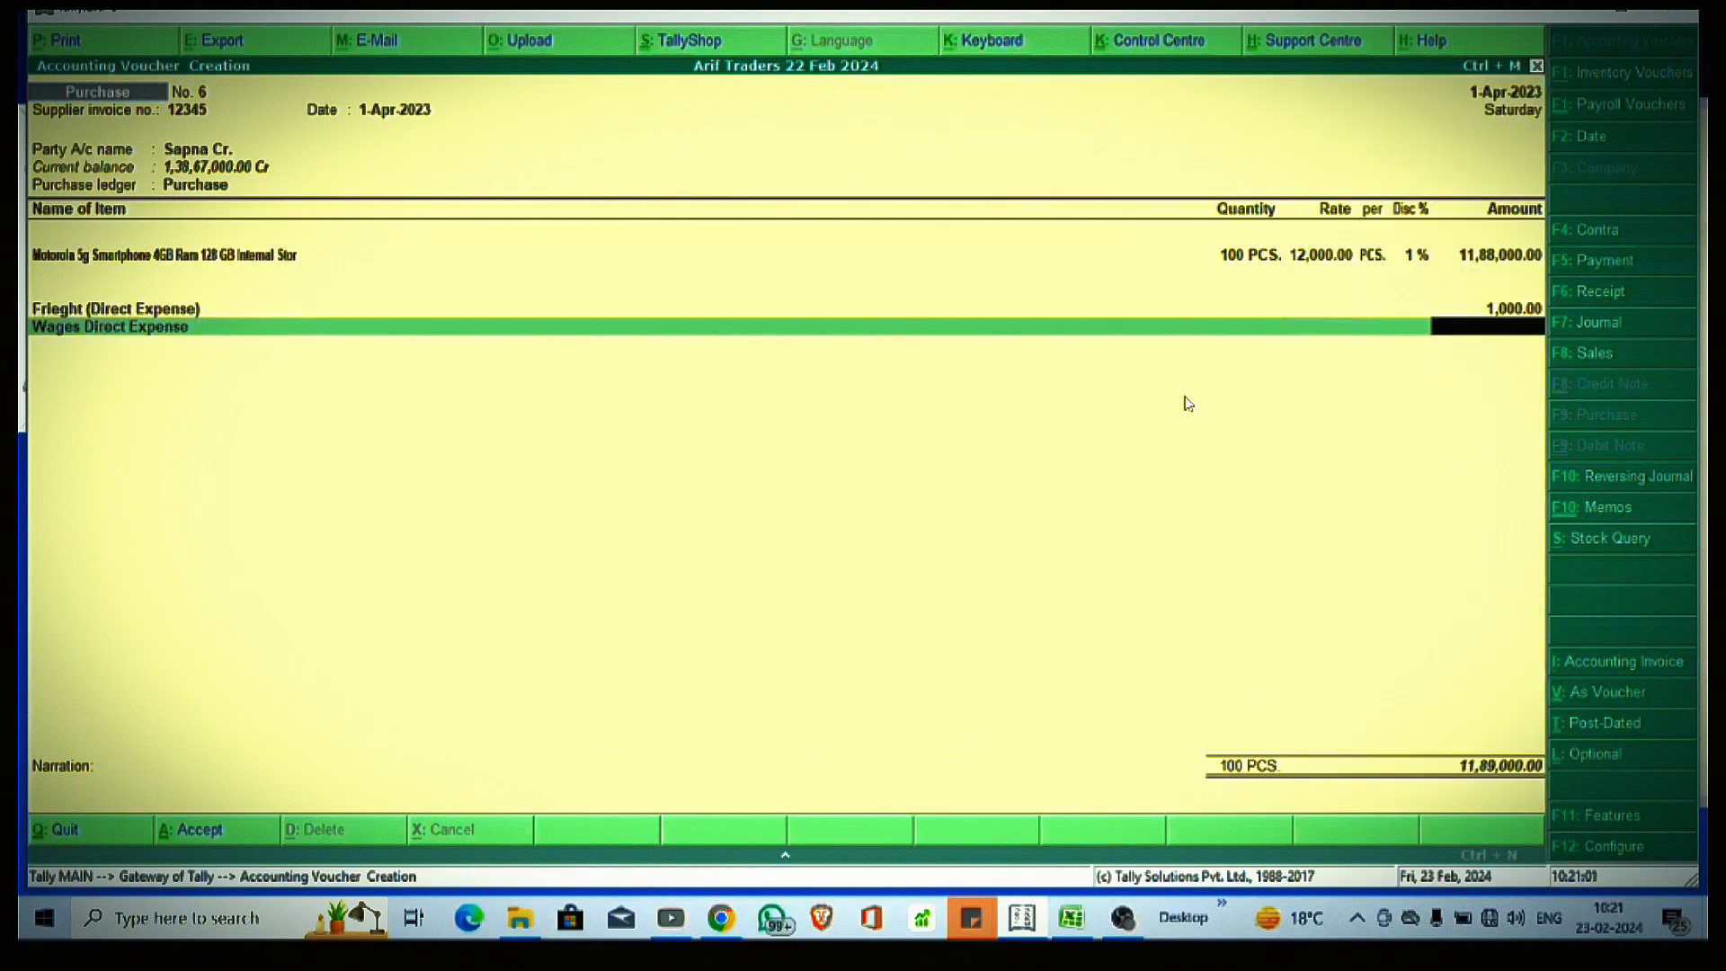
{"action": "type", "text": "500"}
{"action": "key", "text": "Return"}
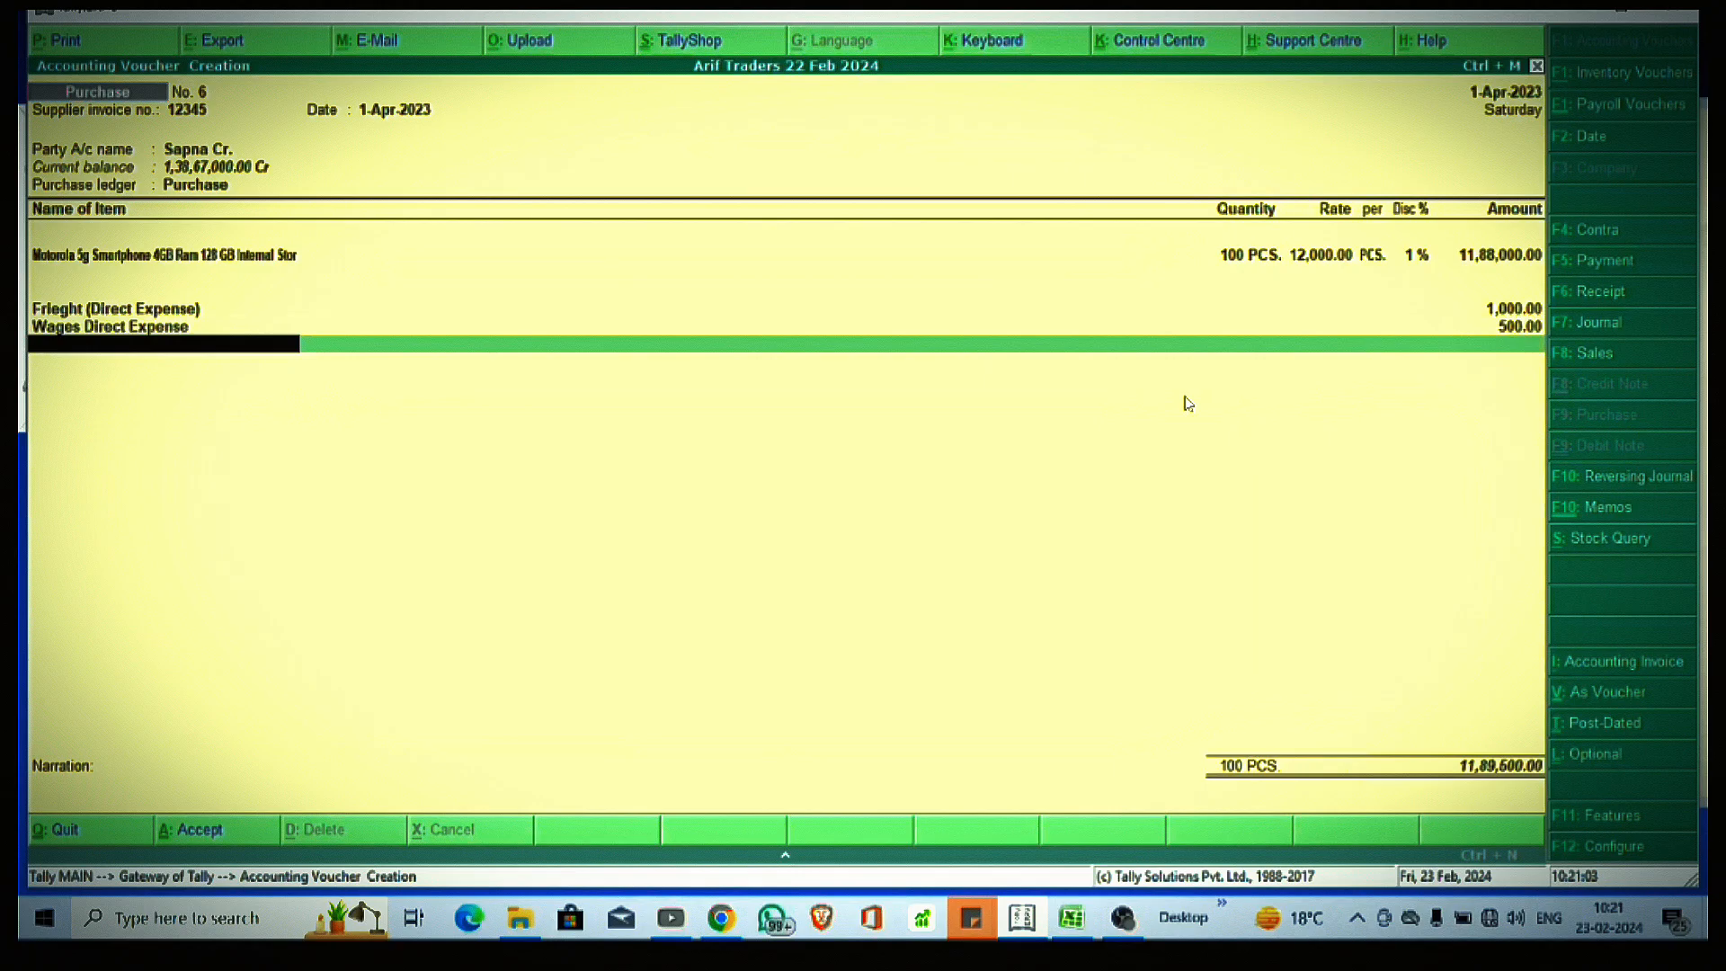
Step: Add the Octroi Direct Expense ledger with an amount of 200, then end the expense list and save the voucher without a narration
{"action": "type", "text": "o"}
{"action": "key", "text": "Return"}
{"action": "type", "text": "200"}
{"action": "key", "text": "Return"}
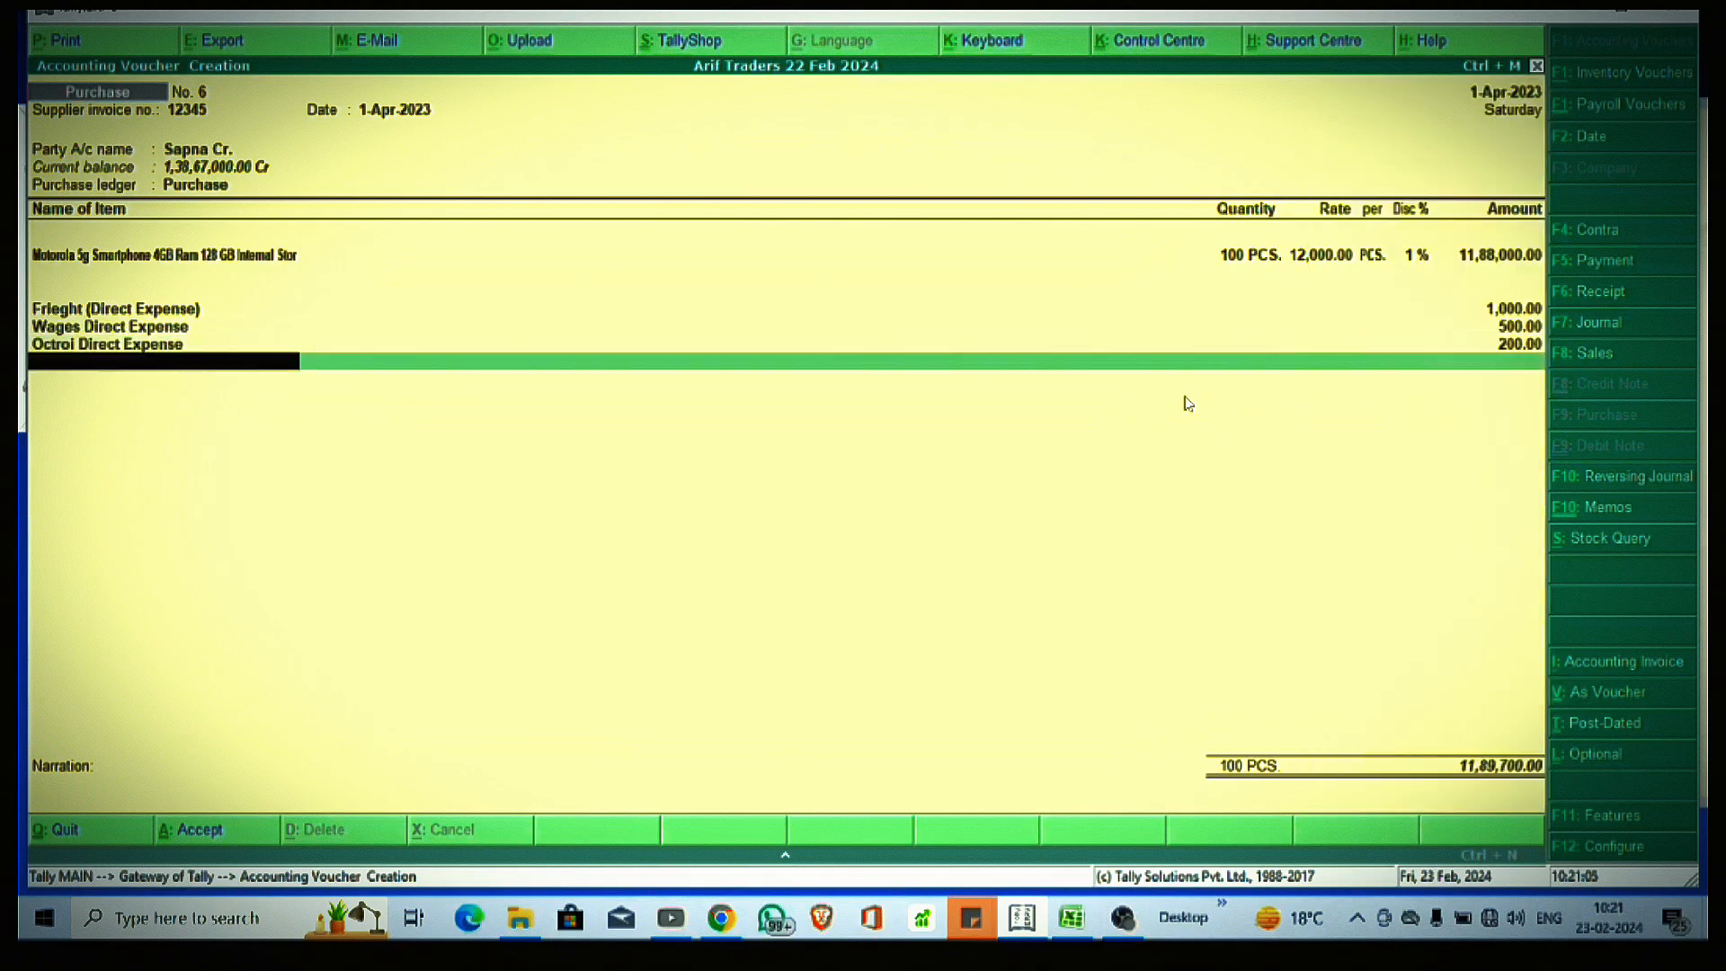
{"action": "key", "text": "Return"}
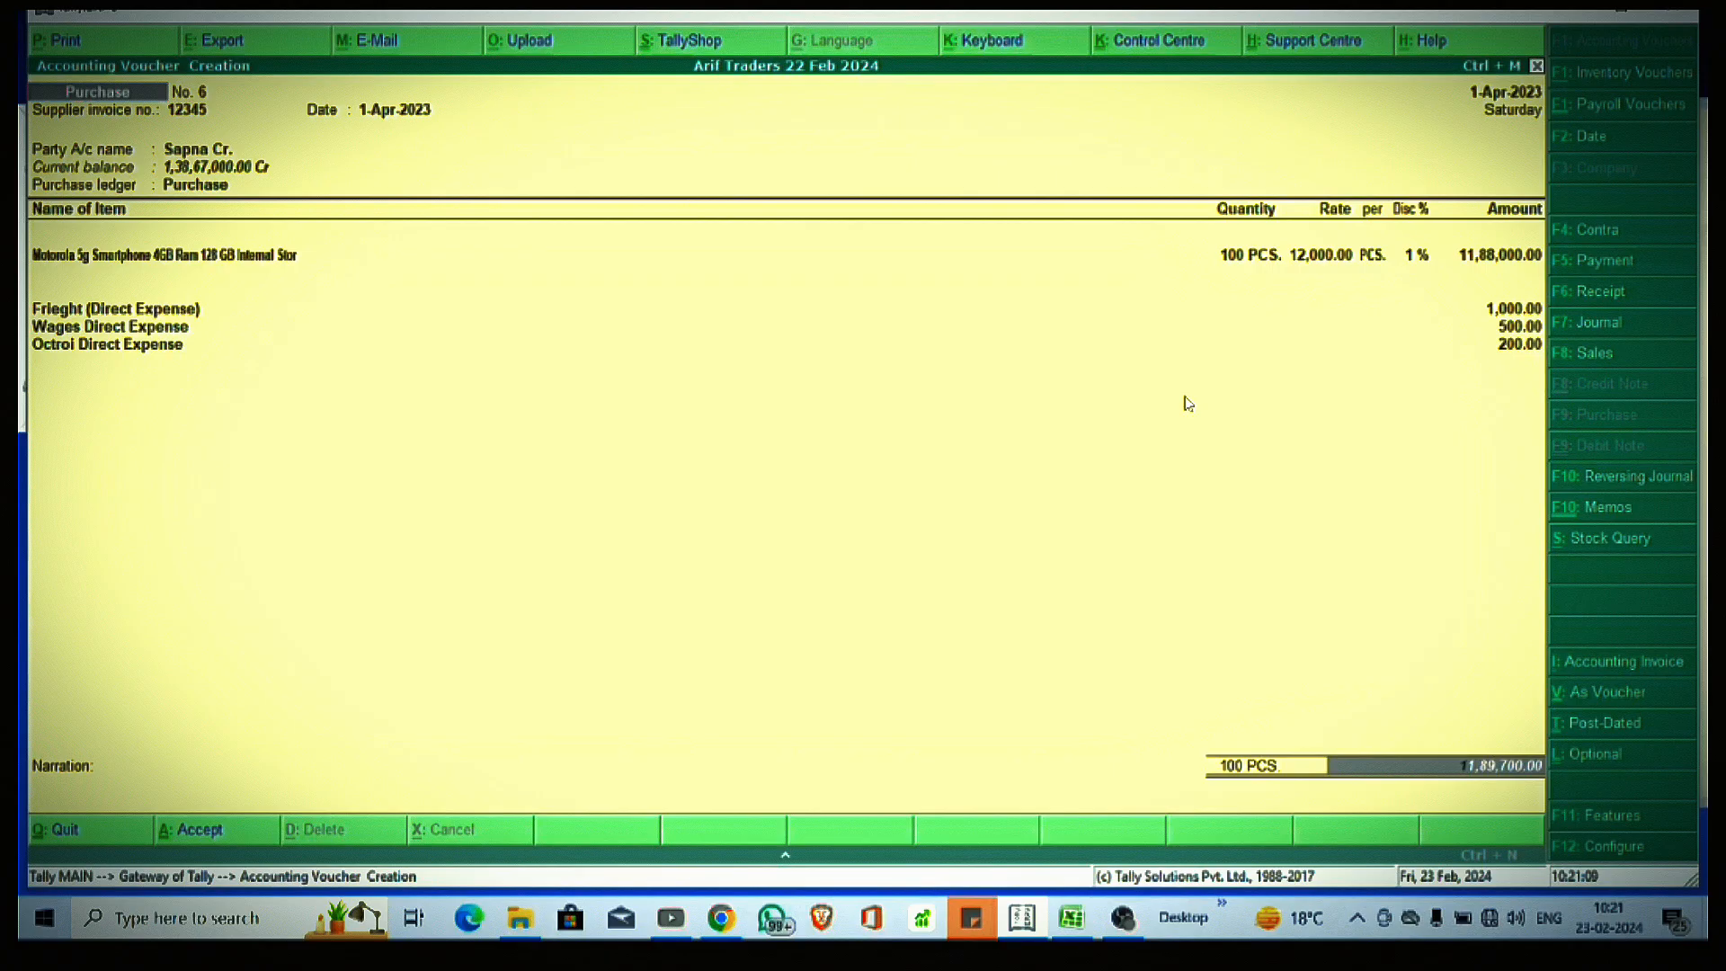
{"action": "key", "text": "ctrl+a"}
{"action": "left_click", "coordinate": [1575, 13]}
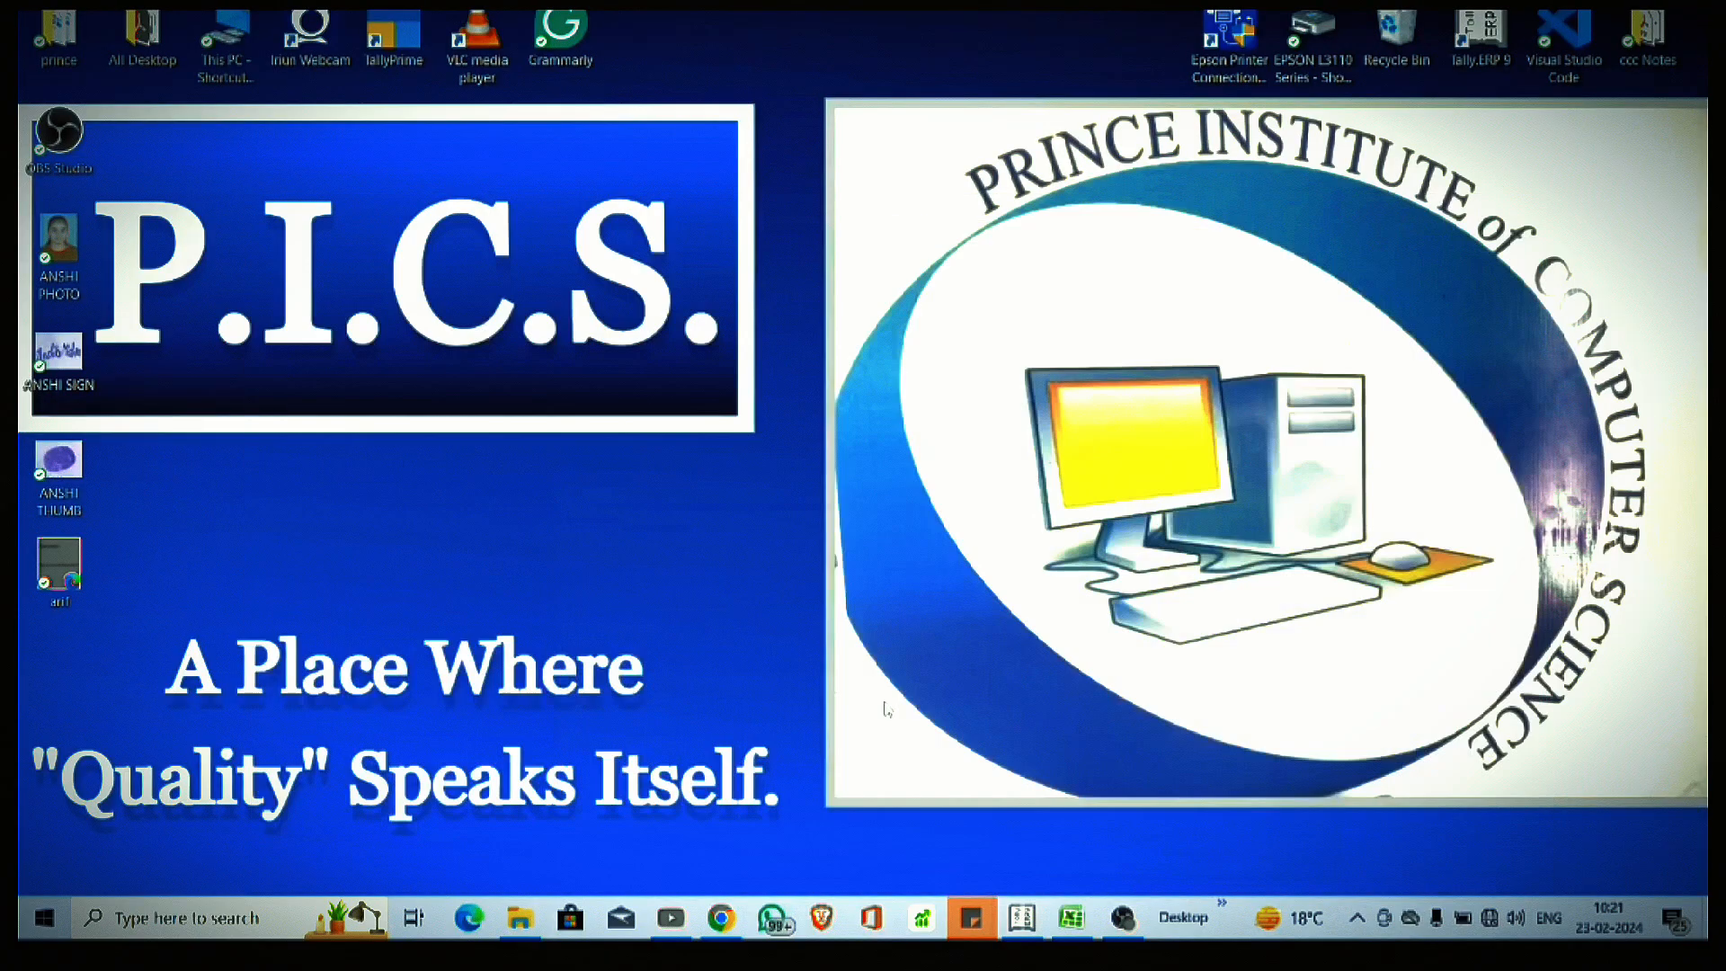
{"action": "left_click", "coordinate": [1122, 916]}
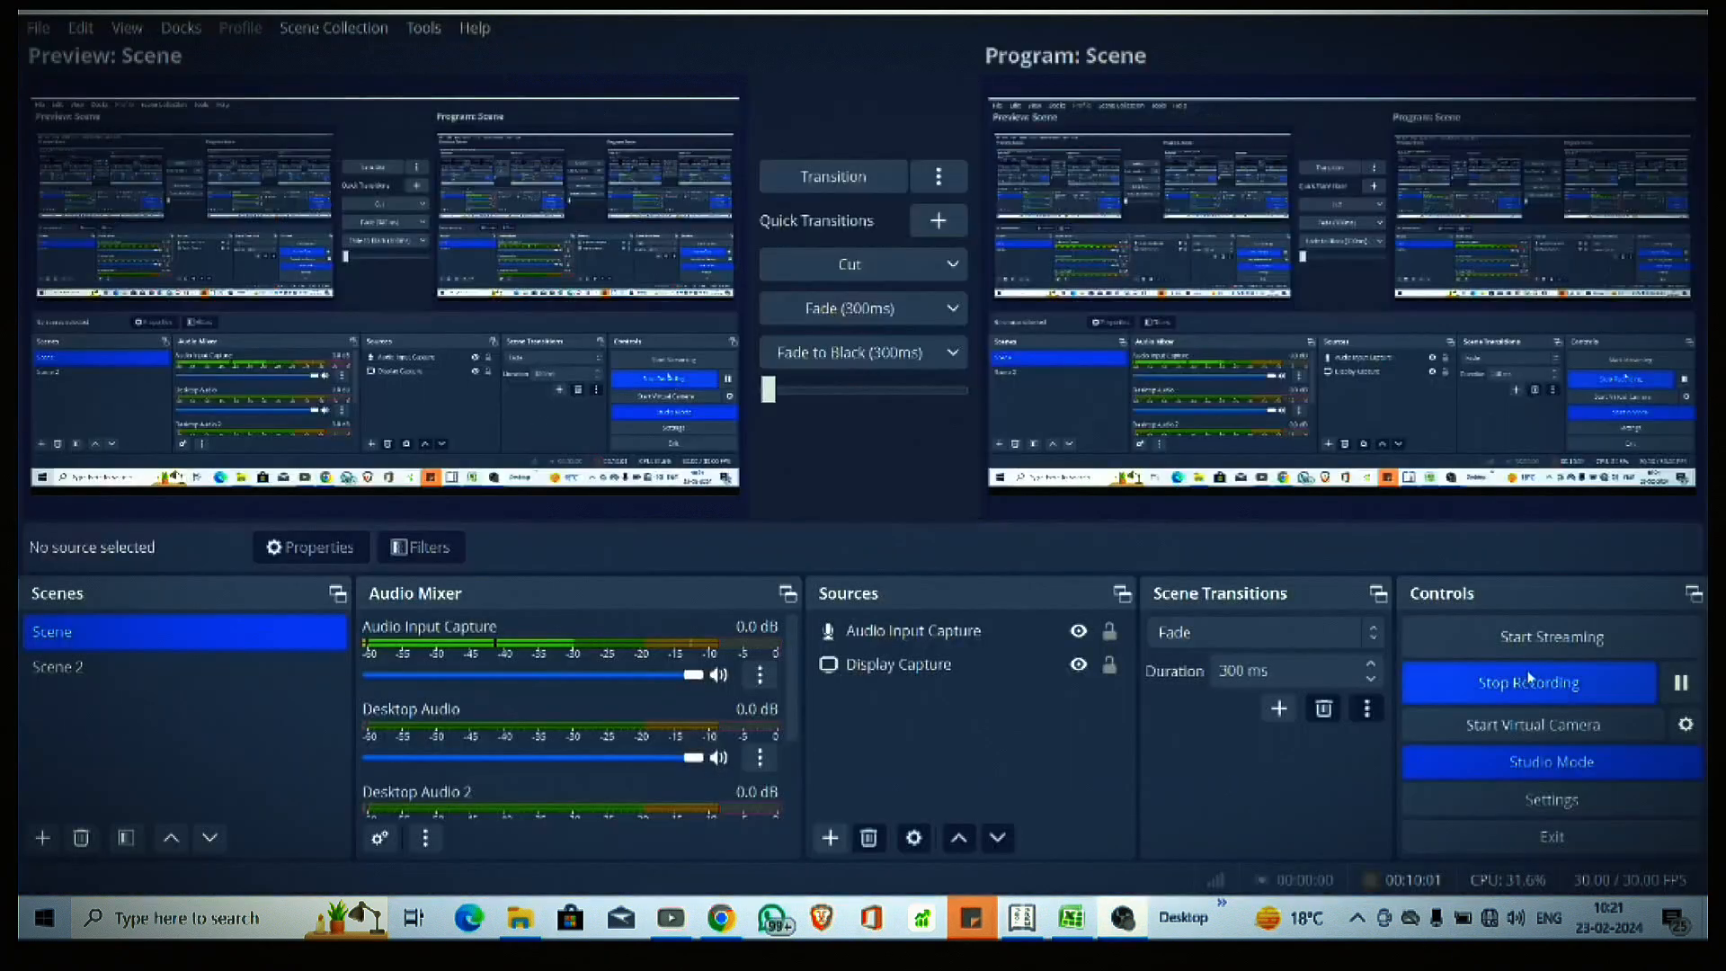
{"action": "left_click", "coordinate": [1531, 683]}
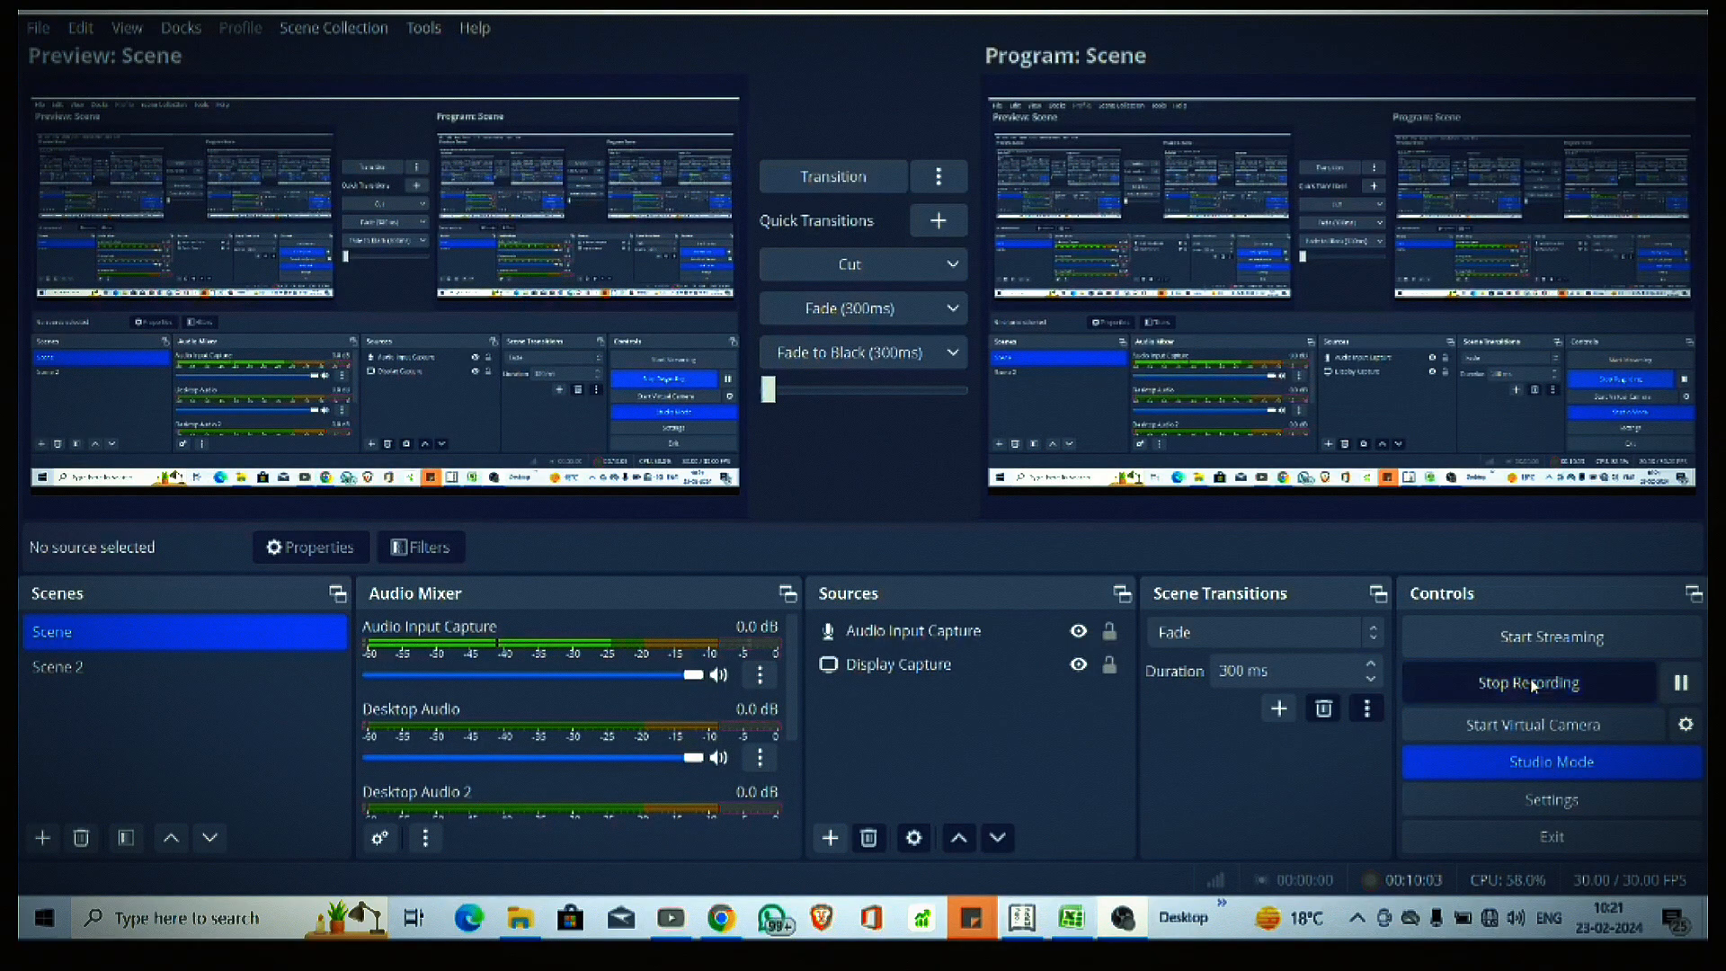